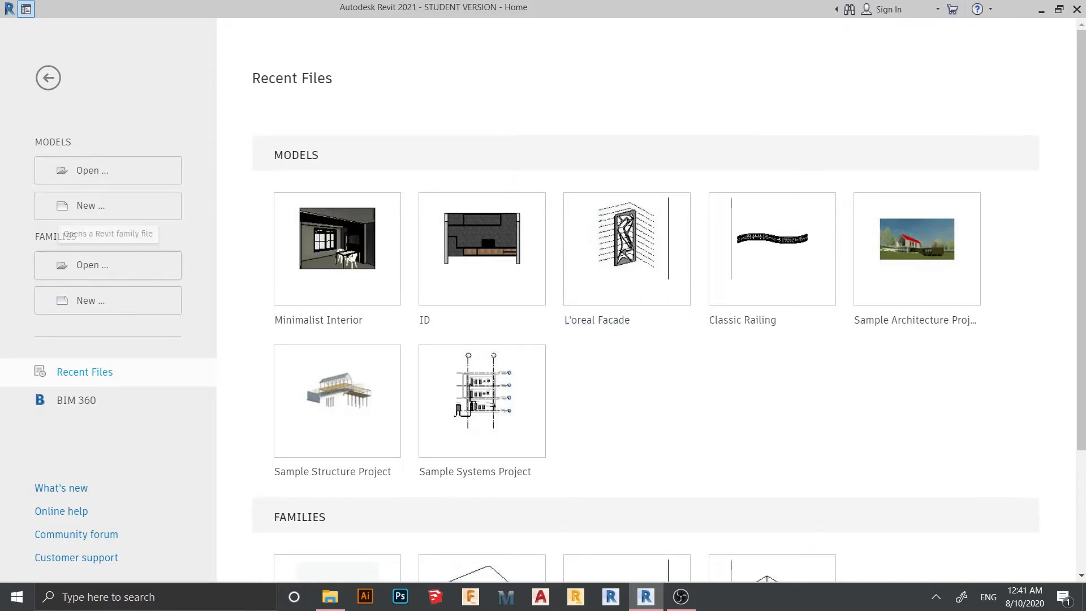
Create a new project from the Metric-Structural Template.
click(108, 205)
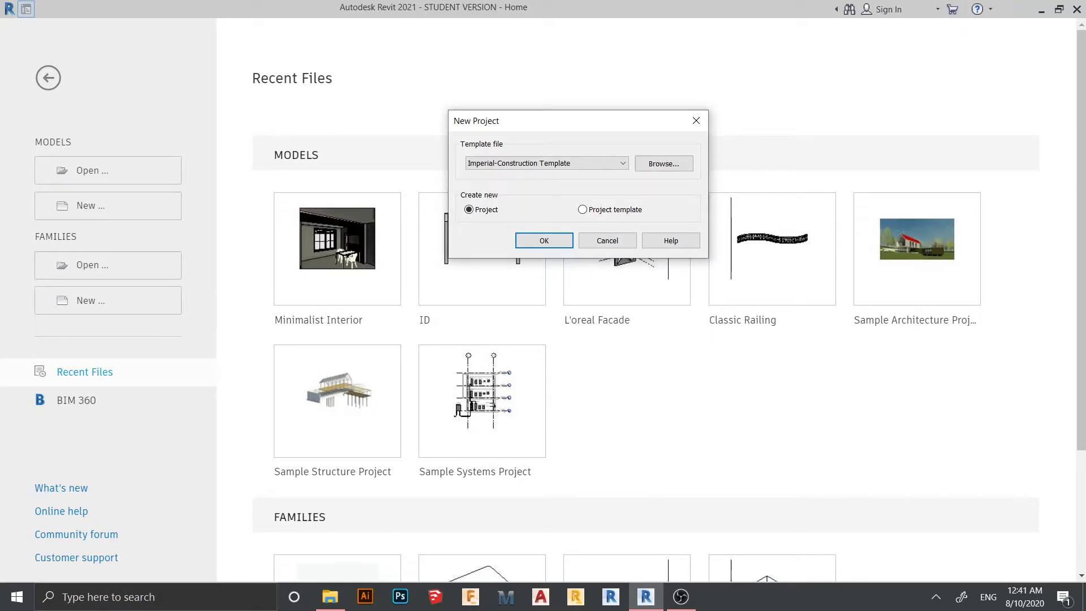
click(622, 163)
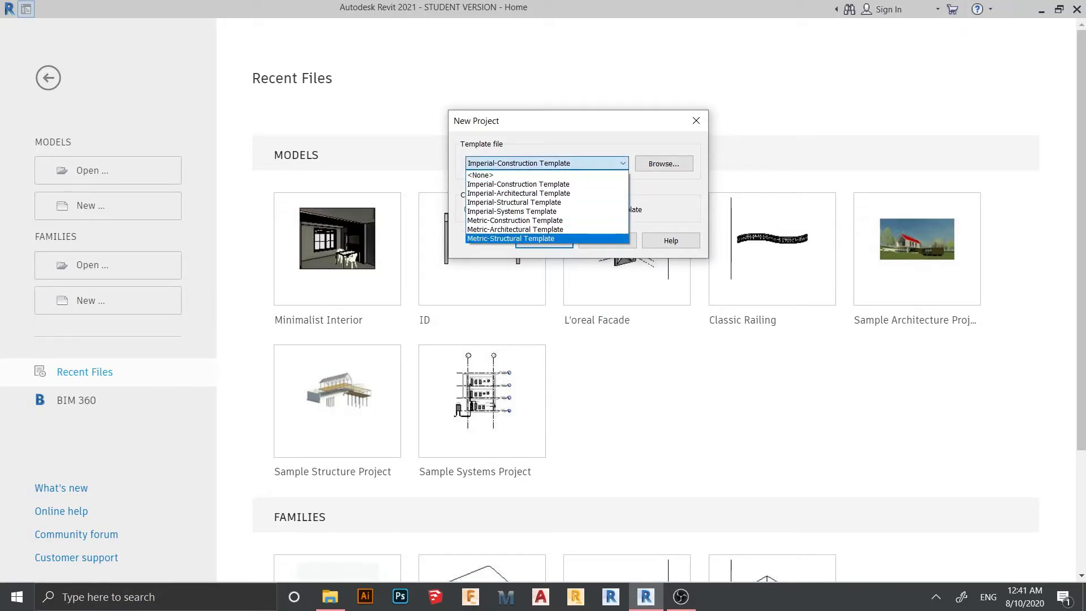
click(510, 238)
key(Return)
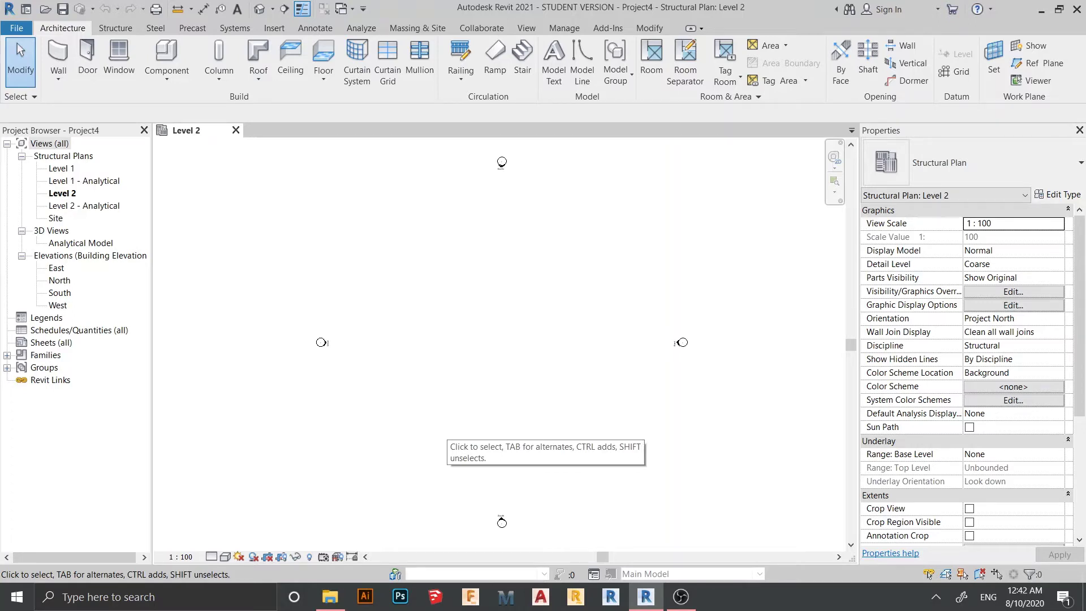
Draw two parallel horizontal grid lines about 5000 mm apart between the elevation markers on the Level 2 plan.
middle_drag(447, 428, 437, 392)
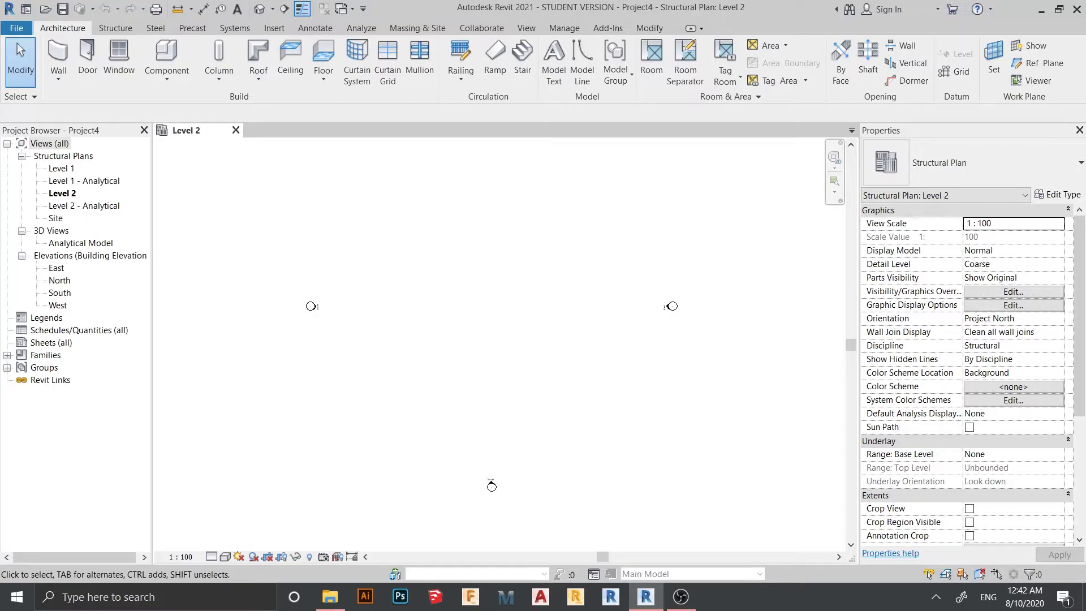
scroll(526, 189, up, 1)
key(g)
key(r)
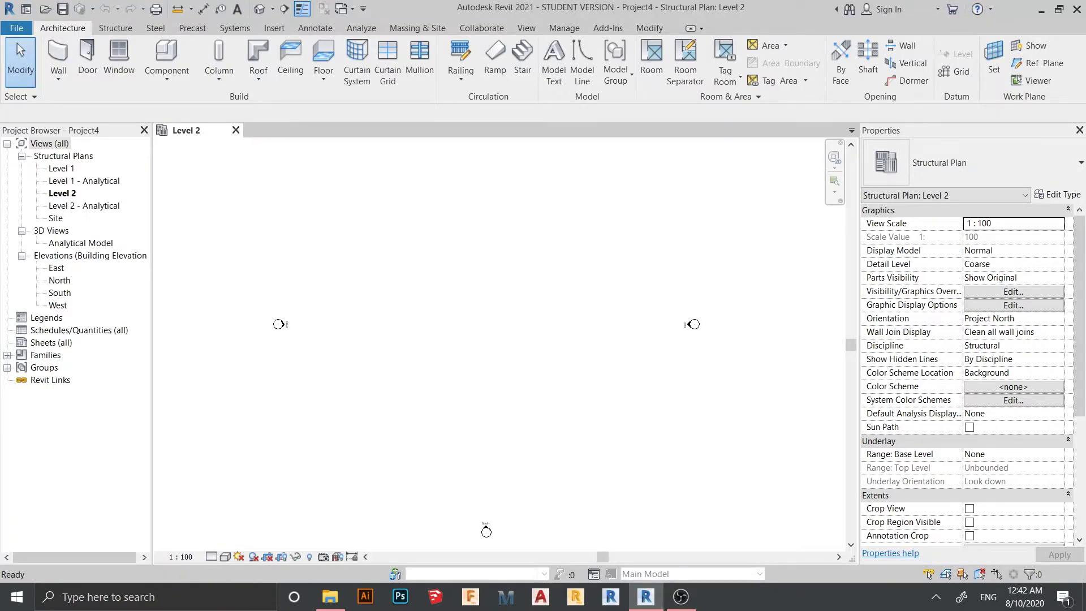
scroll(483, 346, up, 1)
middle_drag(483, 346, 544, 352)
click(63, 28)
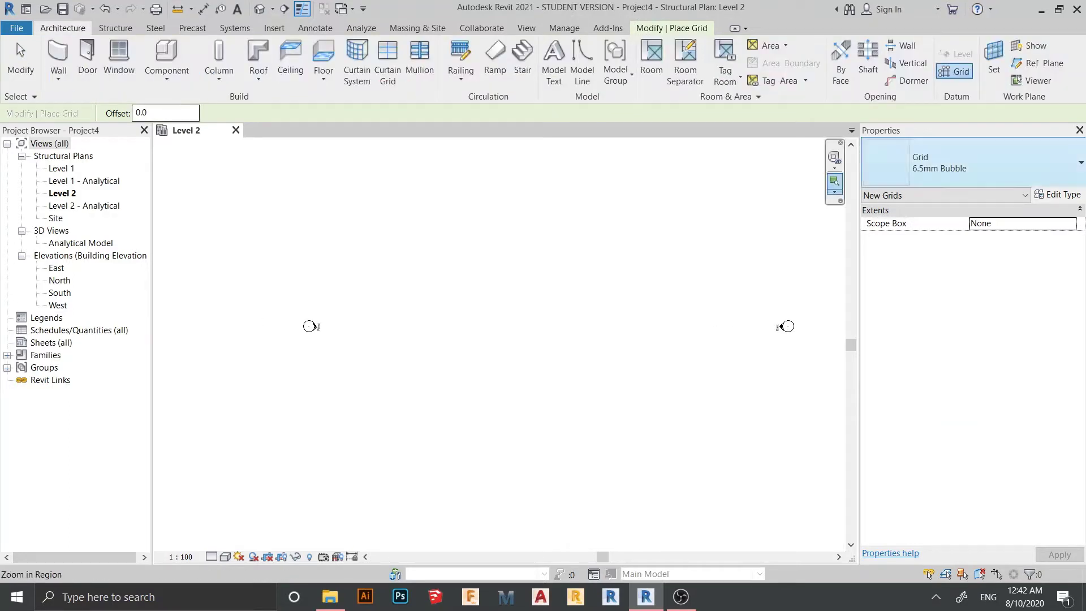
scroll(522, 323, down, 1)
middle_drag(522, 323, 455, 291)
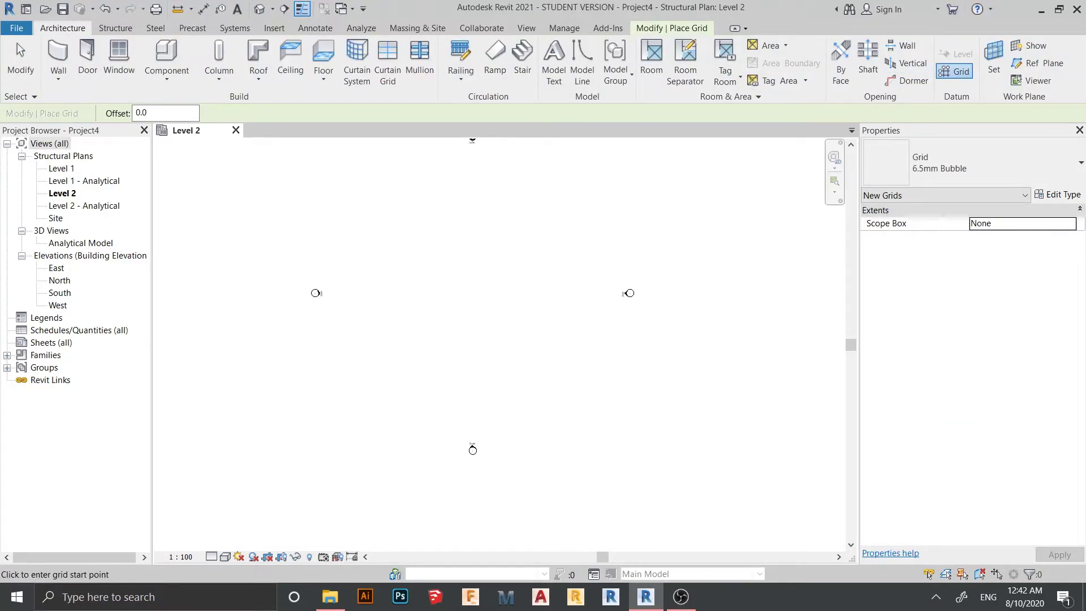
click(384, 297)
click(505, 297)
scroll(414, 311, up, 1)
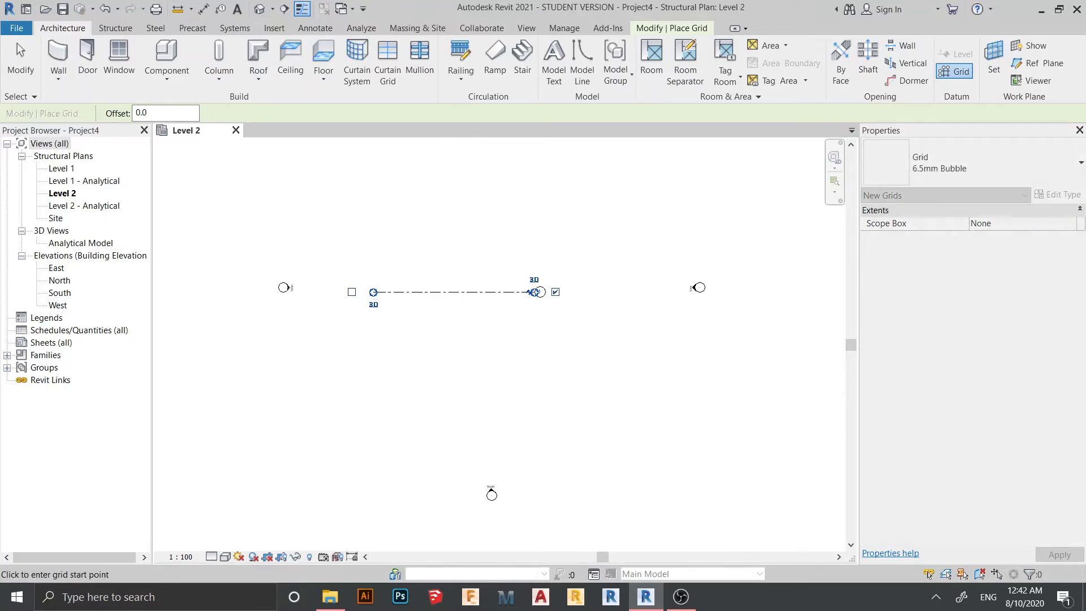
click(371, 250)
click(531, 250)
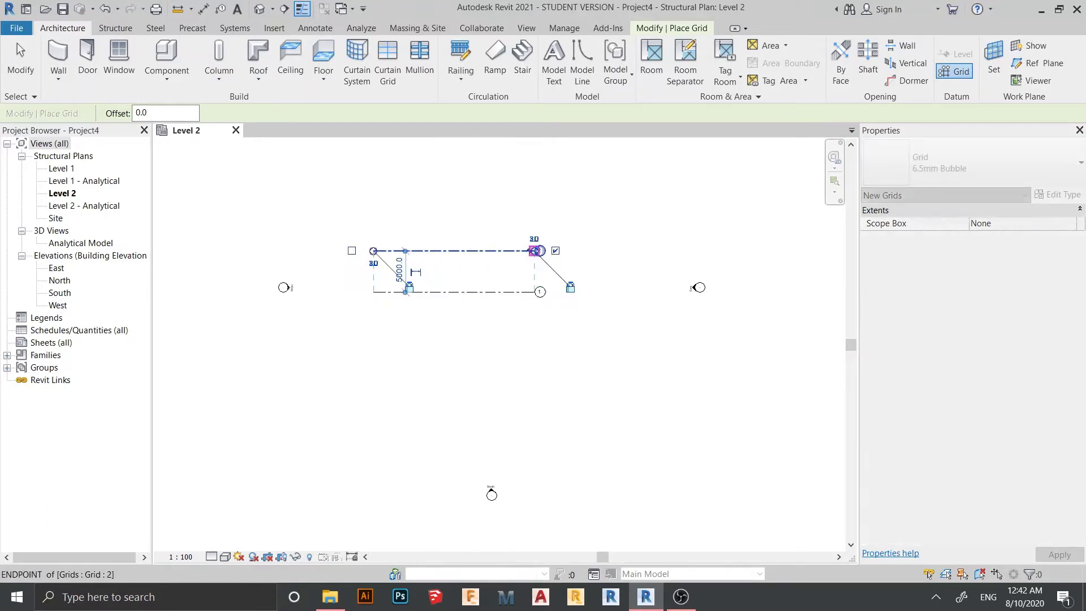
Draw three vertical grid lines of equal length across both horizontal grids, with the first two about 4000 mm apart.
click(416, 349)
click(415, 214)
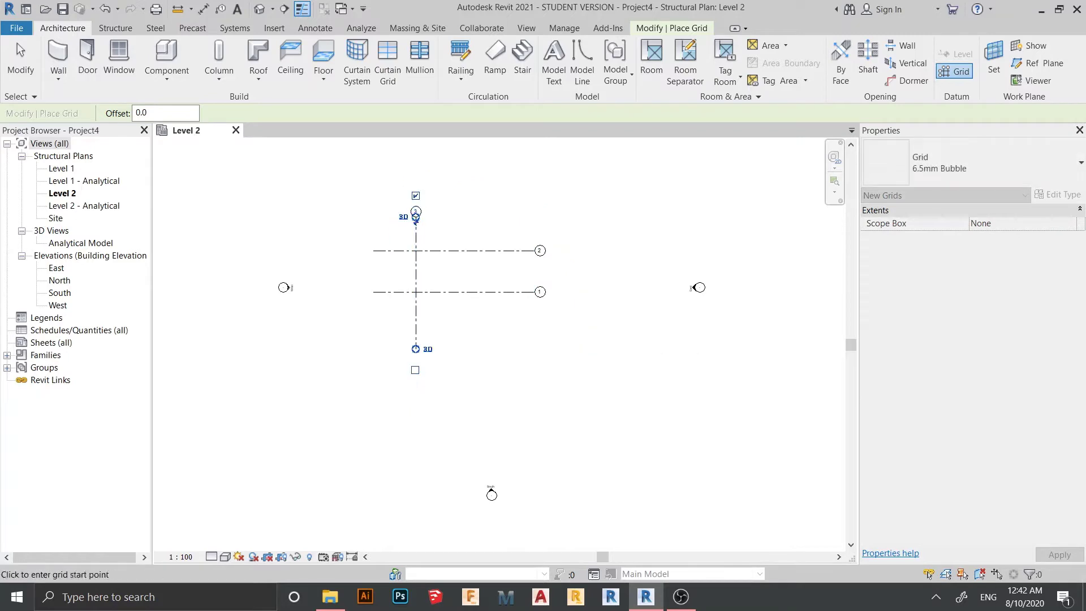
scroll(416, 214, up, 3)
middle_drag(467, 448, 444, 385)
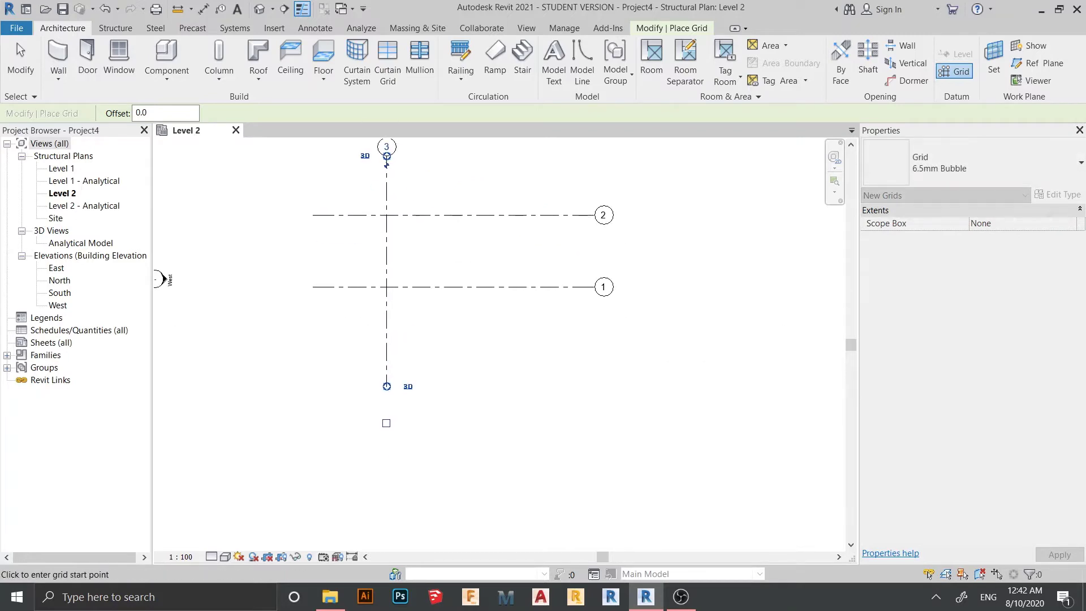
click(444, 385)
middle_drag(444, 312, 436, 417)
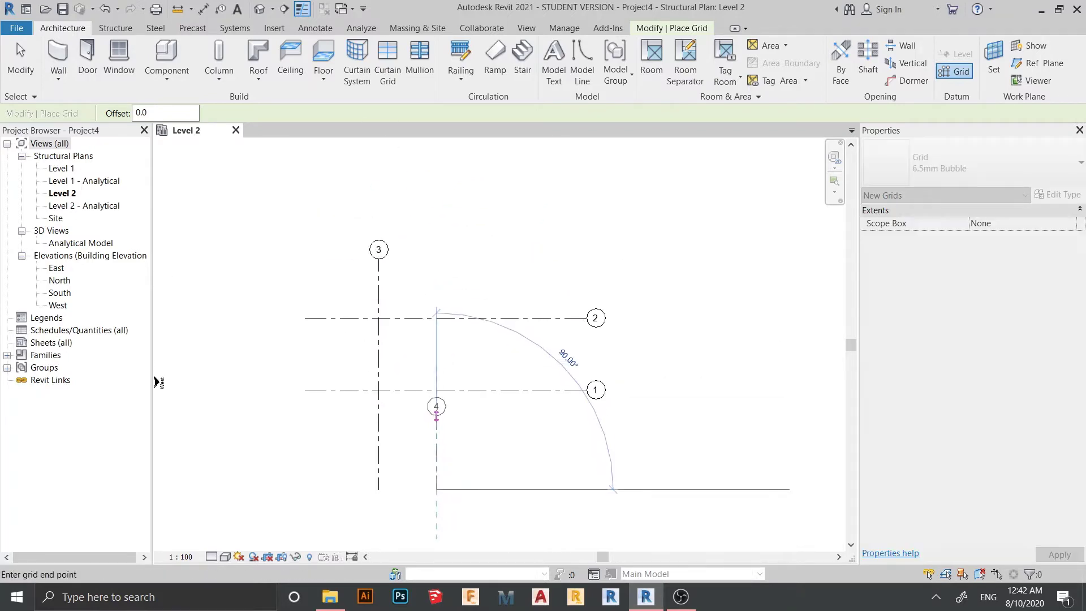
click(436, 259)
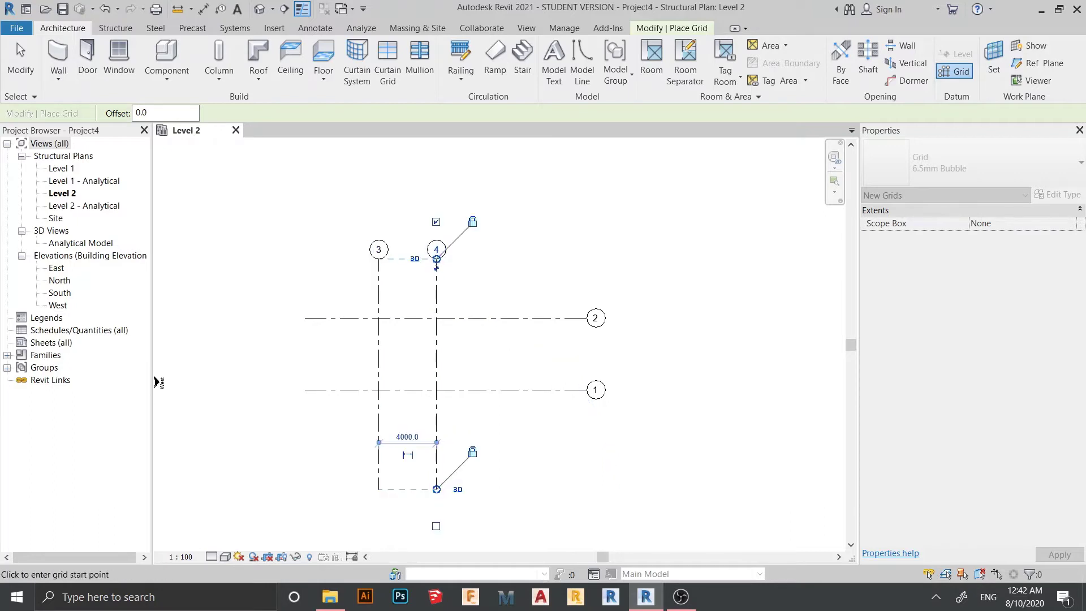
click(497, 489)
click(497, 259)
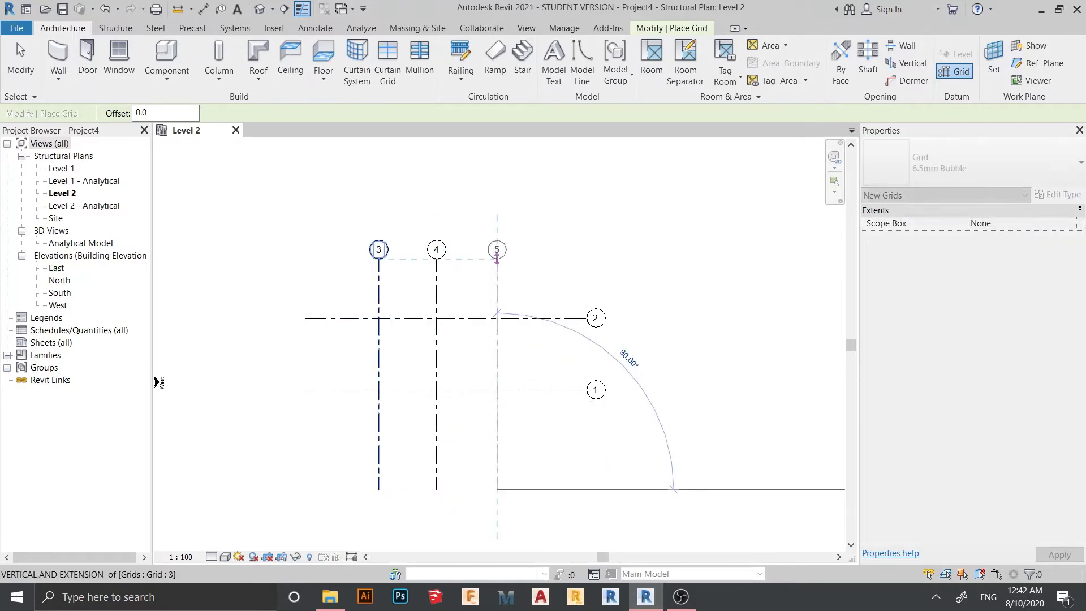
key(Escape)
key(Escape)
Place vertical UC305x305x97 structural columns at all intersections of the five grid lines using At Grids.
scroll(298, 217, up, 3)
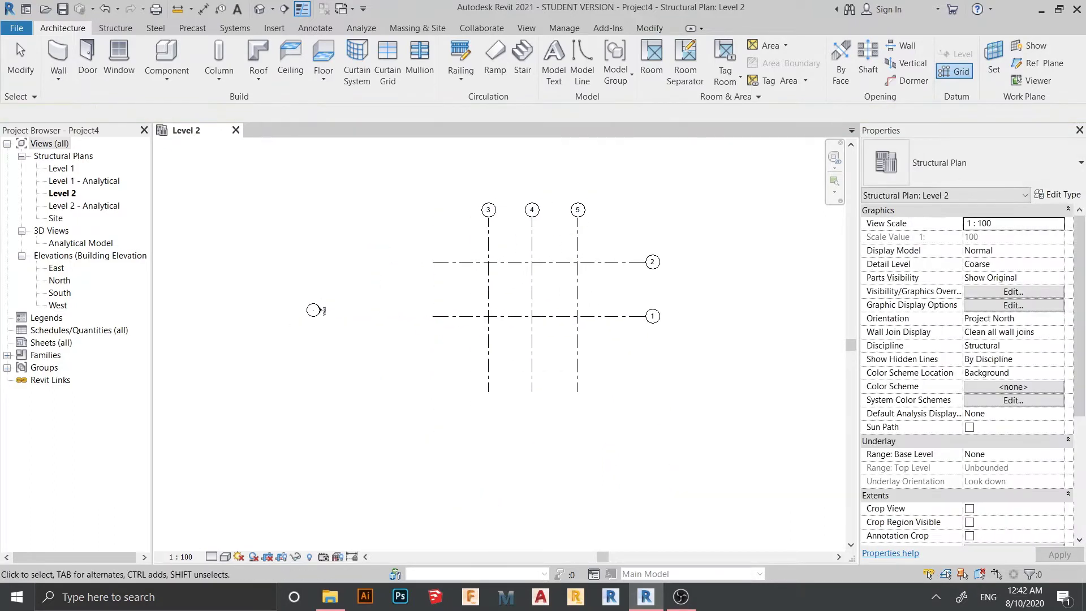
middle_drag(298, 216, 269, 171)
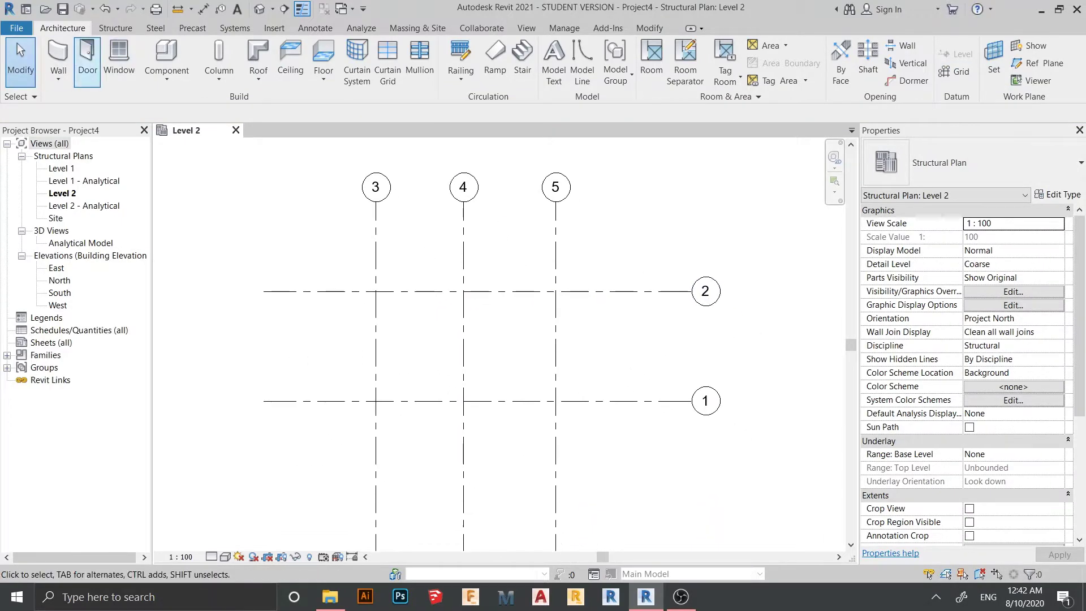
click(115, 28)
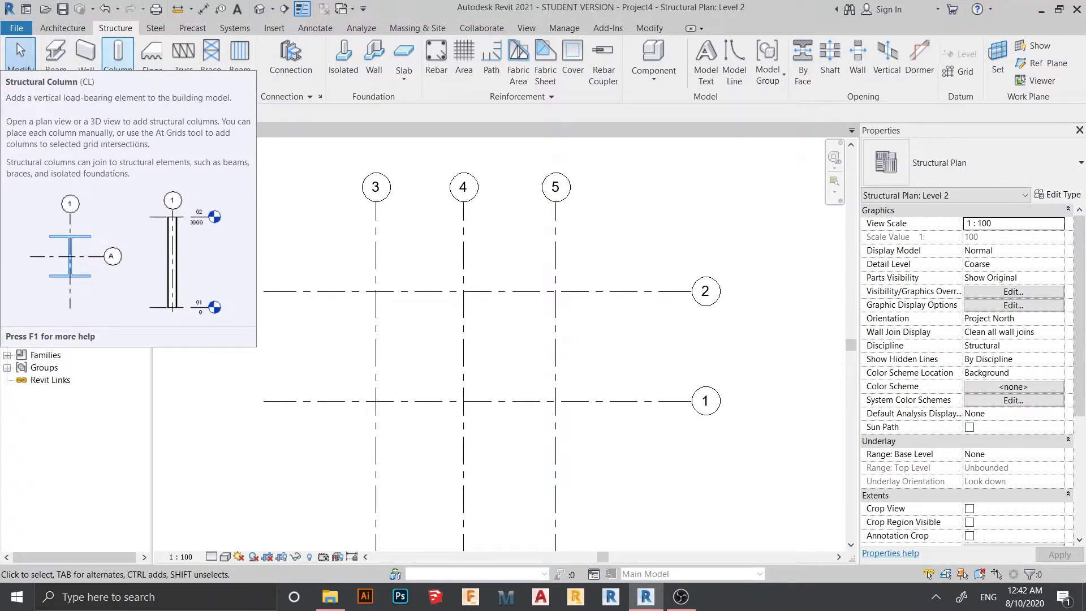
click(118, 54)
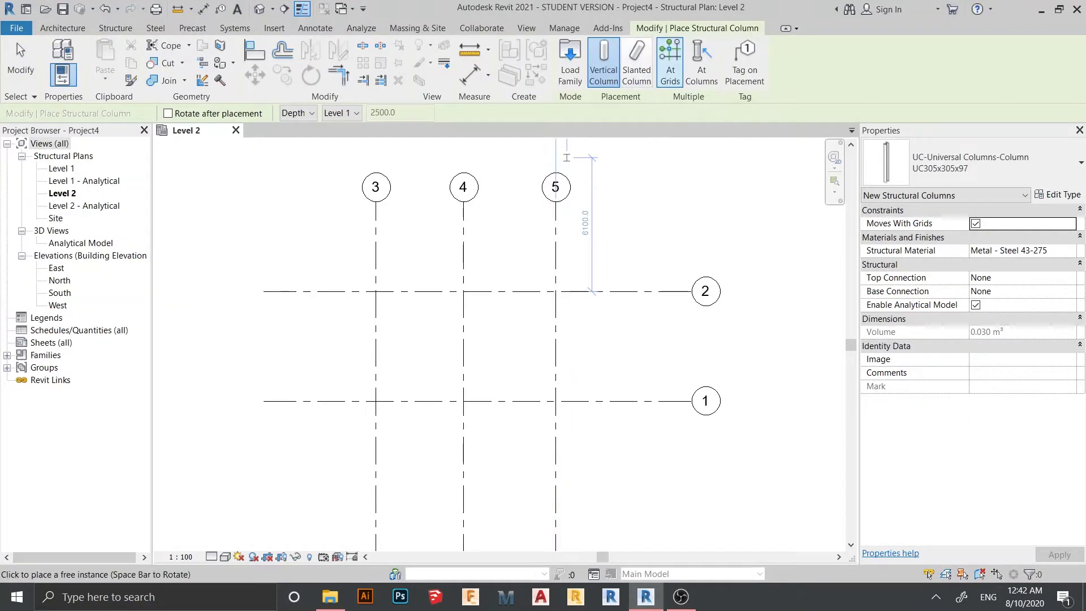
click(670, 62)
scroll(569, 142, down, 2)
drag(585, 184, 403, 388)
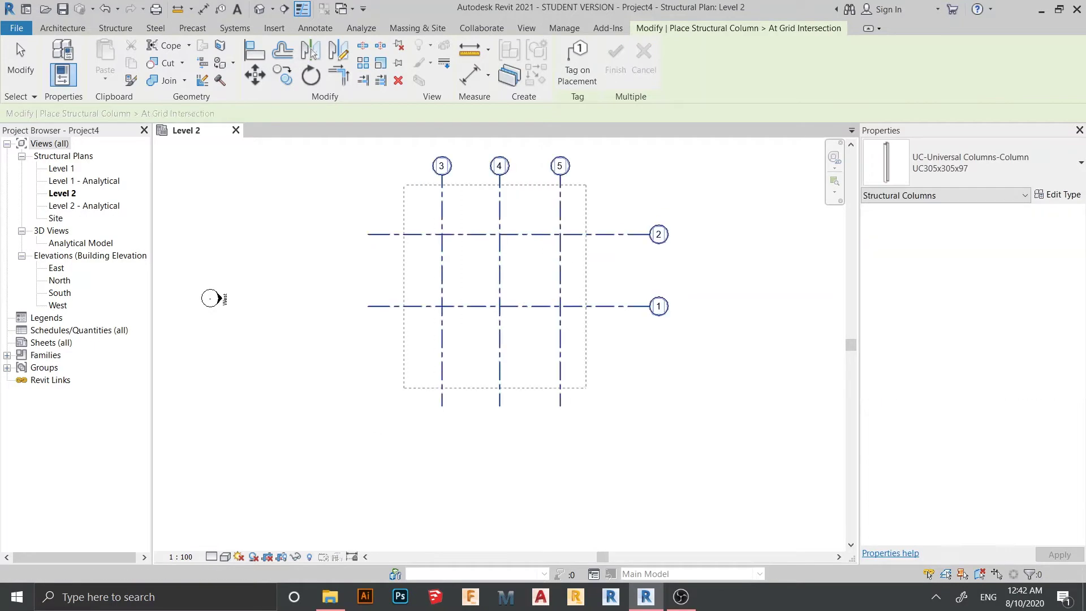
click(616, 63)
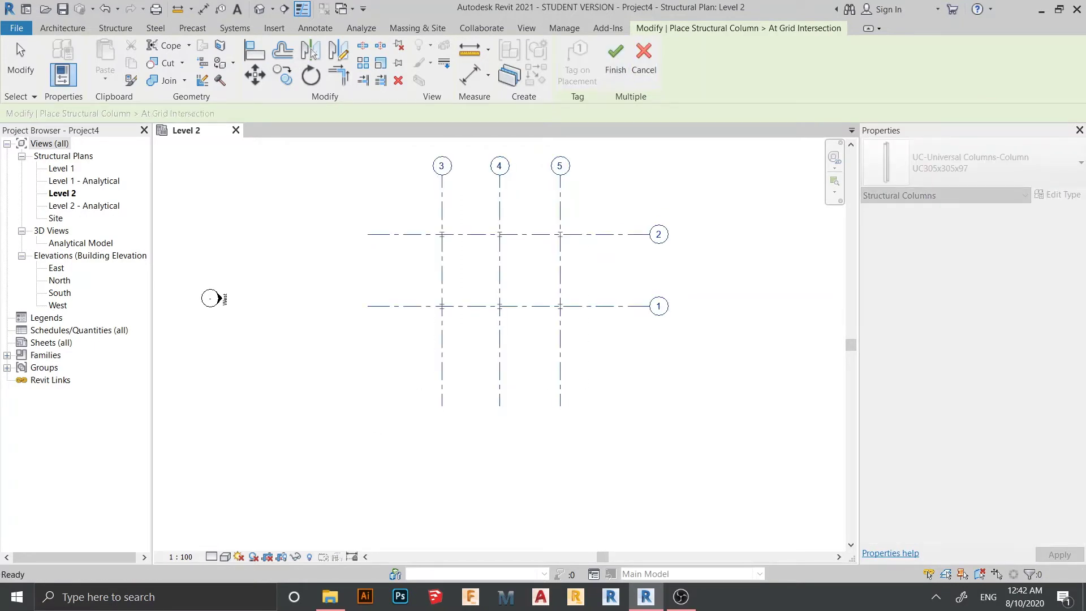
key(Escape)
key(Escape)
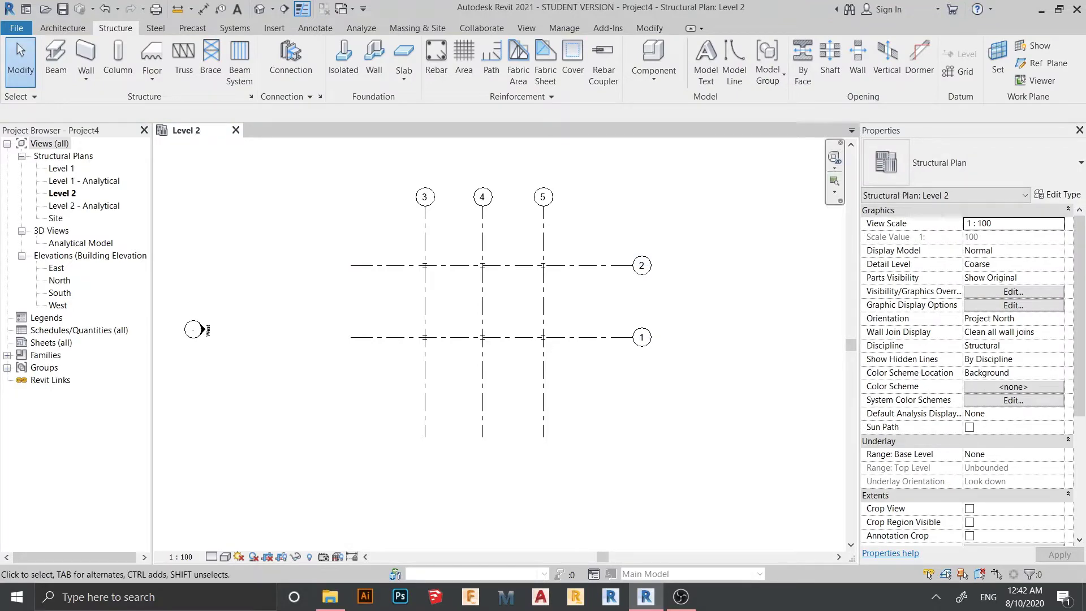
Place UB305x165x40 beams between the columns along all the grid lines using On Grids.
key(b)
key(m)
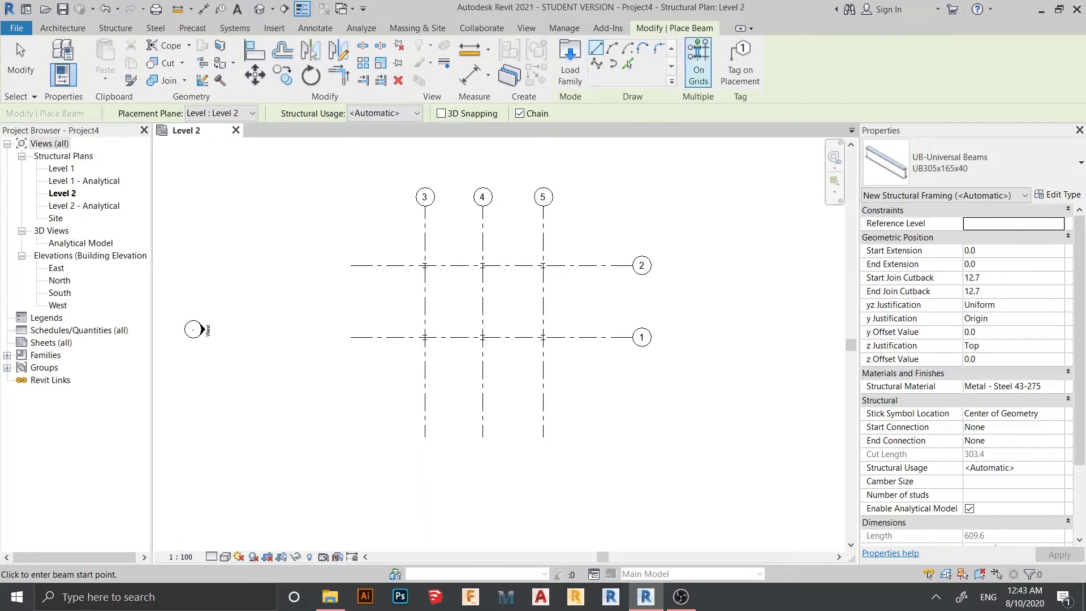
click(699, 61)
drag(592, 204, 340, 412)
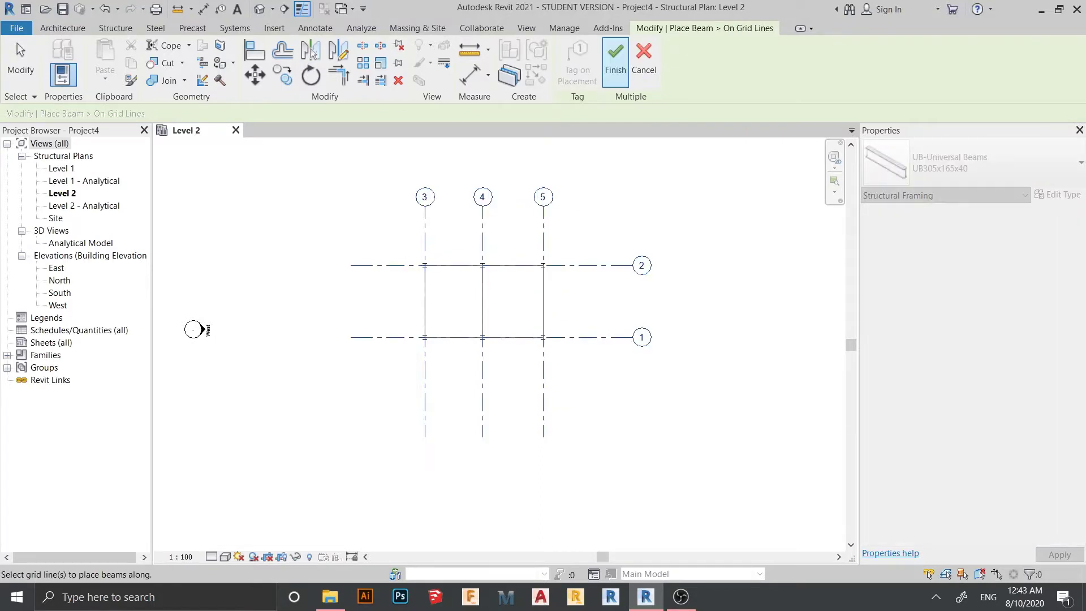
click(615, 62)
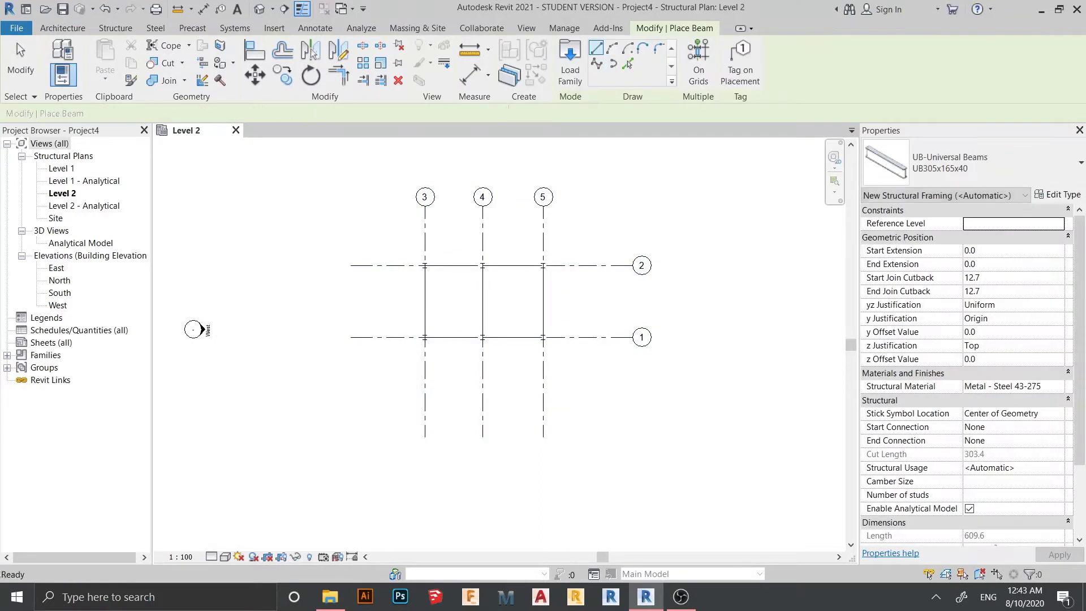
key(Escape)
Set the Level 2 plan's detail level to Fine and inspect the beams and columns.
scroll(428, 352, up, 5)
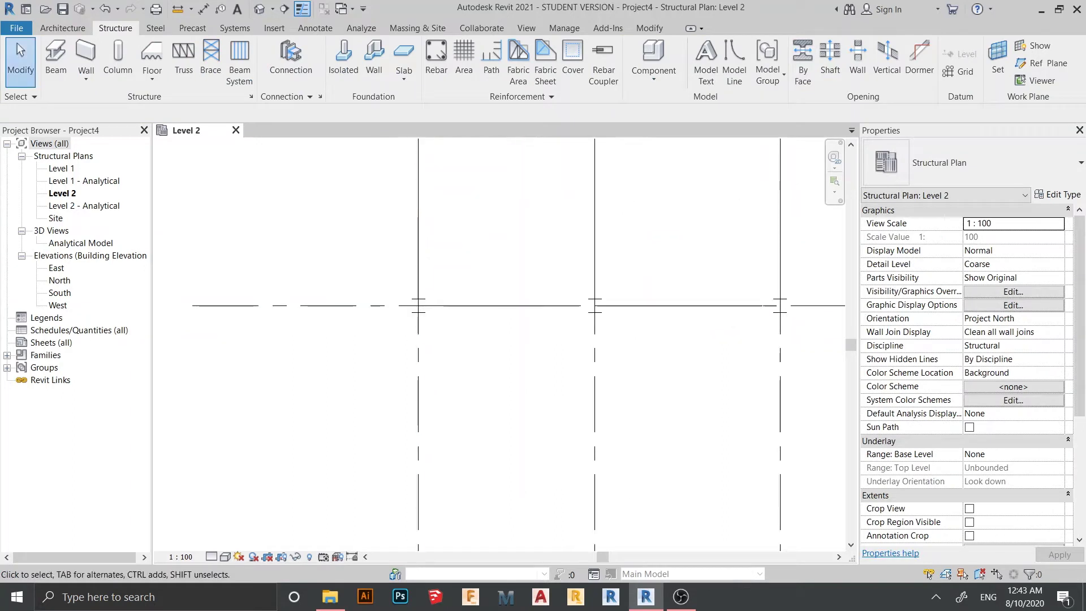
click(212, 557)
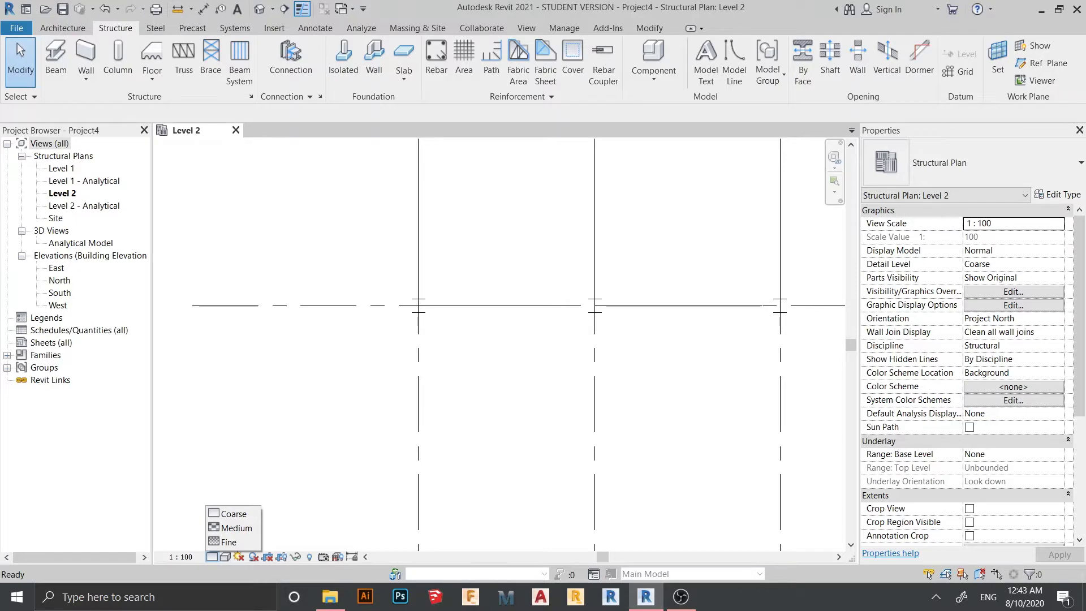
click(229, 542)
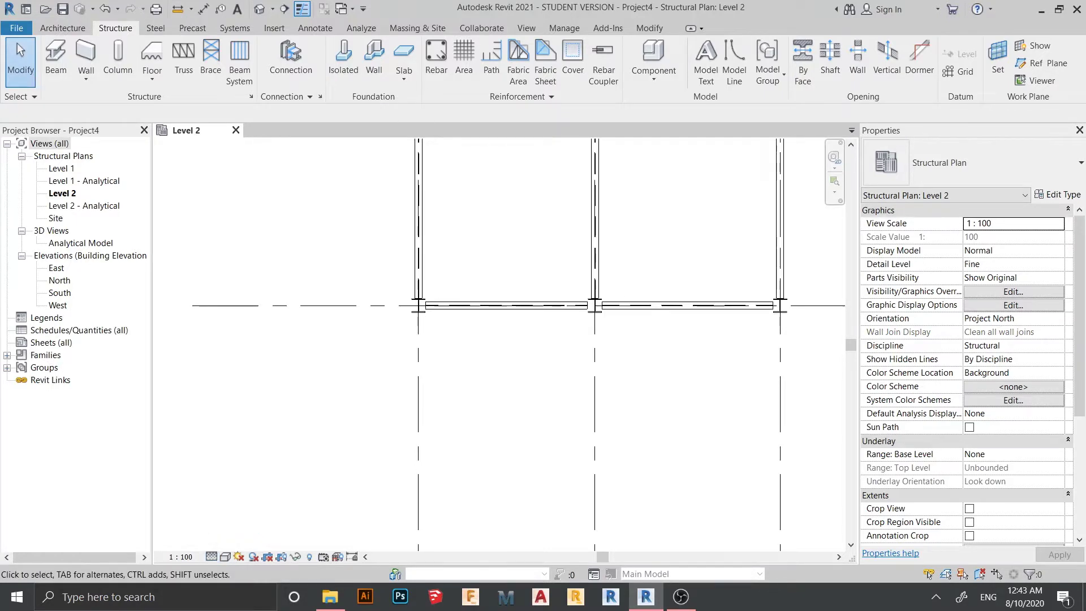
scroll(396, 302, up, 3)
middle_drag(396, 302, 364, 436)
scroll(461, 376, down, 3)
middle_drag(461, 377, 439, 466)
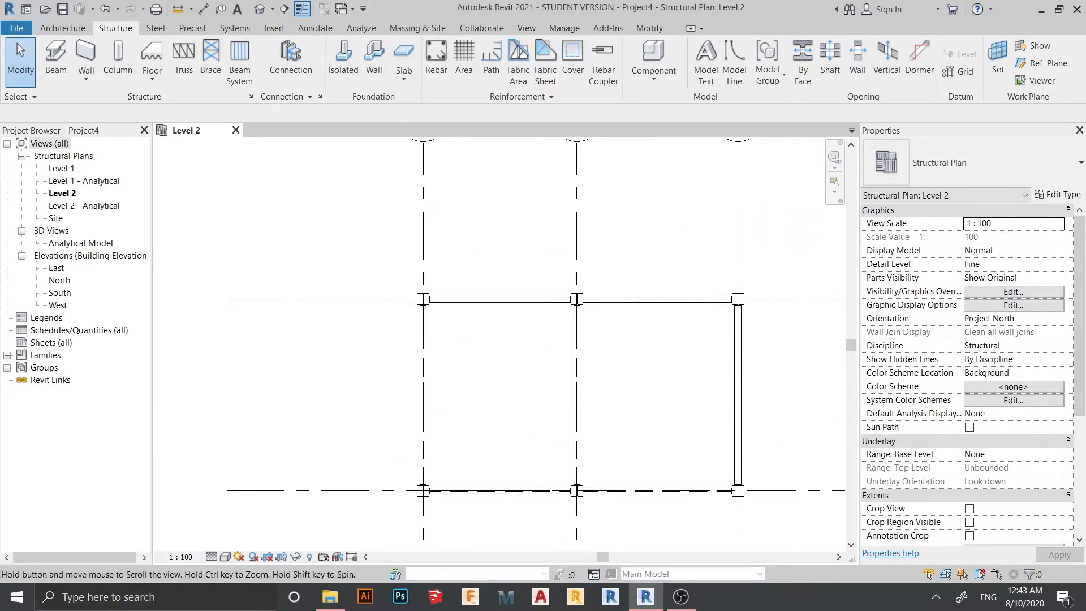
mouse_move(474, 404)
middle_down()
mouse_move(440, 397)
mouse_move(421, 351)
mouse_move(439, 372)
mouse_move(477, 356)
mouse_move(473, 436)
mouse_move(460, 421)
middle_up()
scroll(469, 421, up, 2)
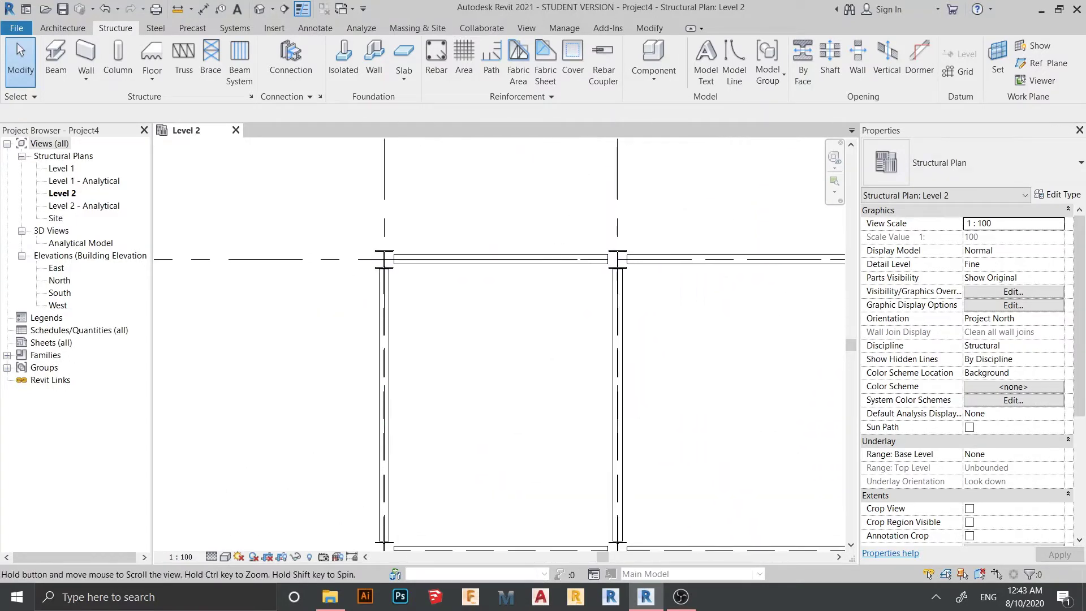
middle_drag(498, 390, 487, 380)
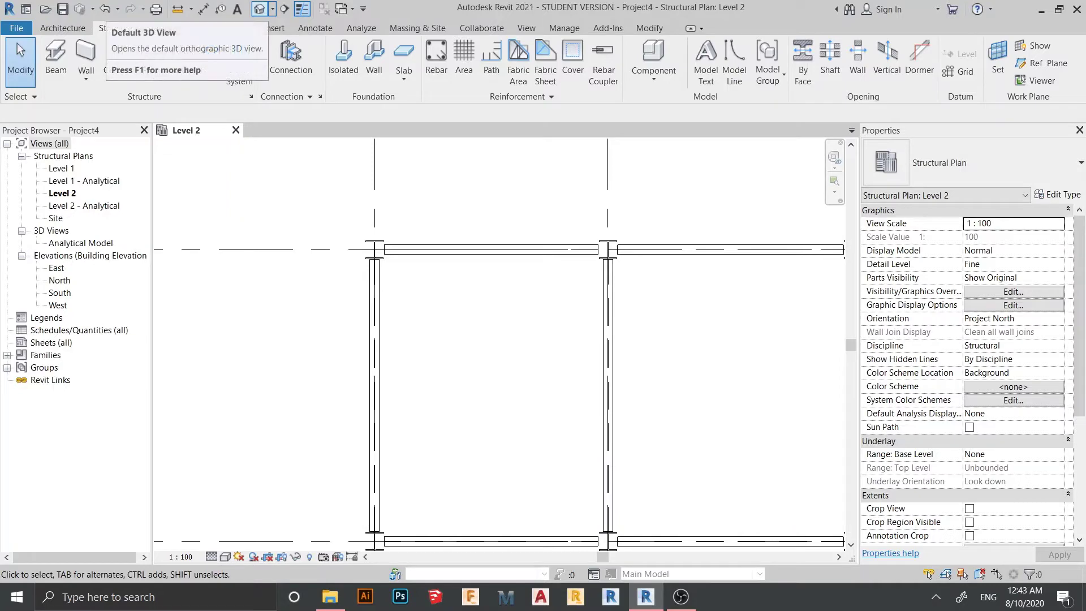
Open the default 3D view and view the steel frame from different angles.
click(259, 9)
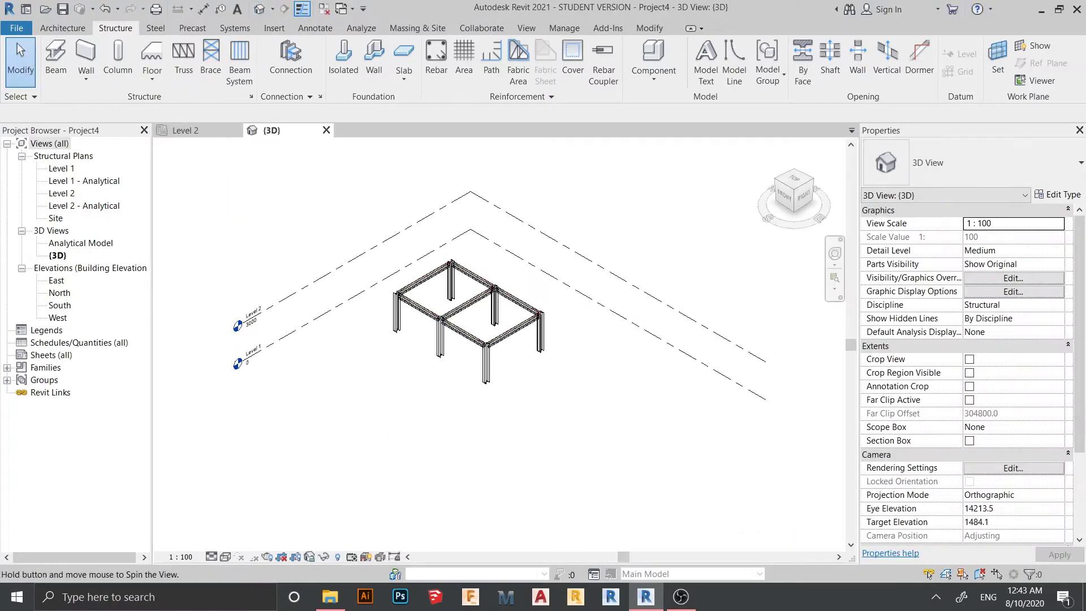
shift+middle_drag(497, 385, 552, 368)
scroll(468, 339, up, 1)
middle_drag(551, 367, 608, 336)
shift+middle_drag(608, 337, 540, 362)
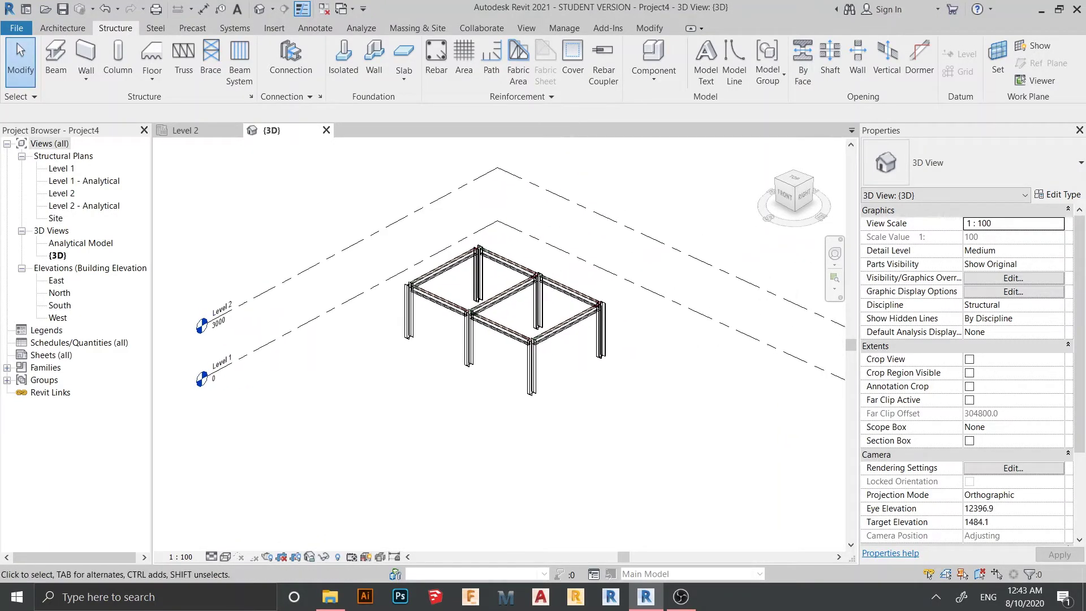
Hide the Levels annotation category in the 3D view through its Visibility/Graphic Overrides.
key(v)
key(g)
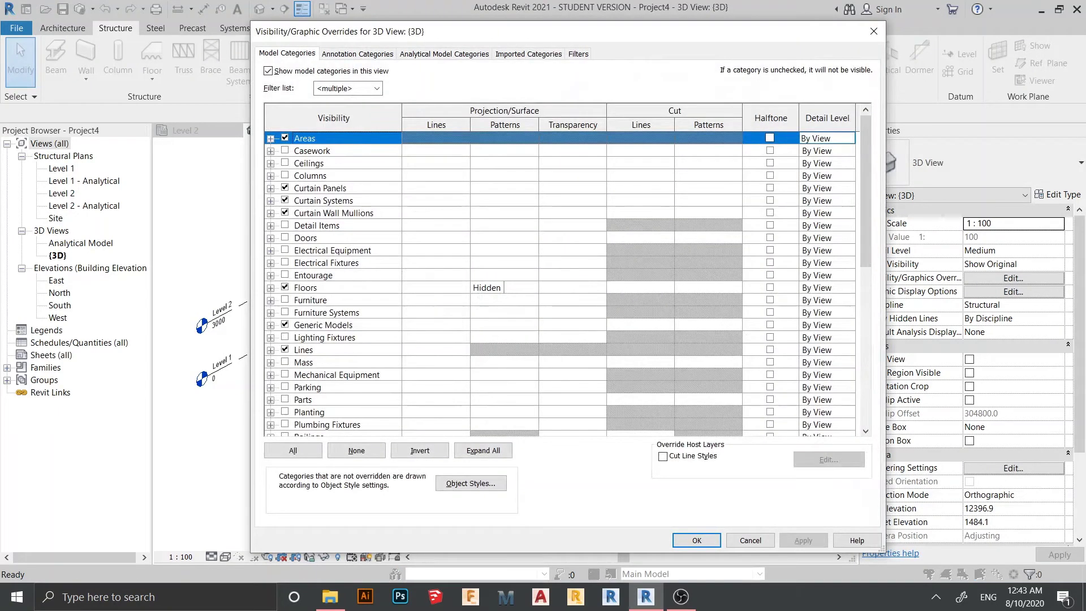
click(357, 53)
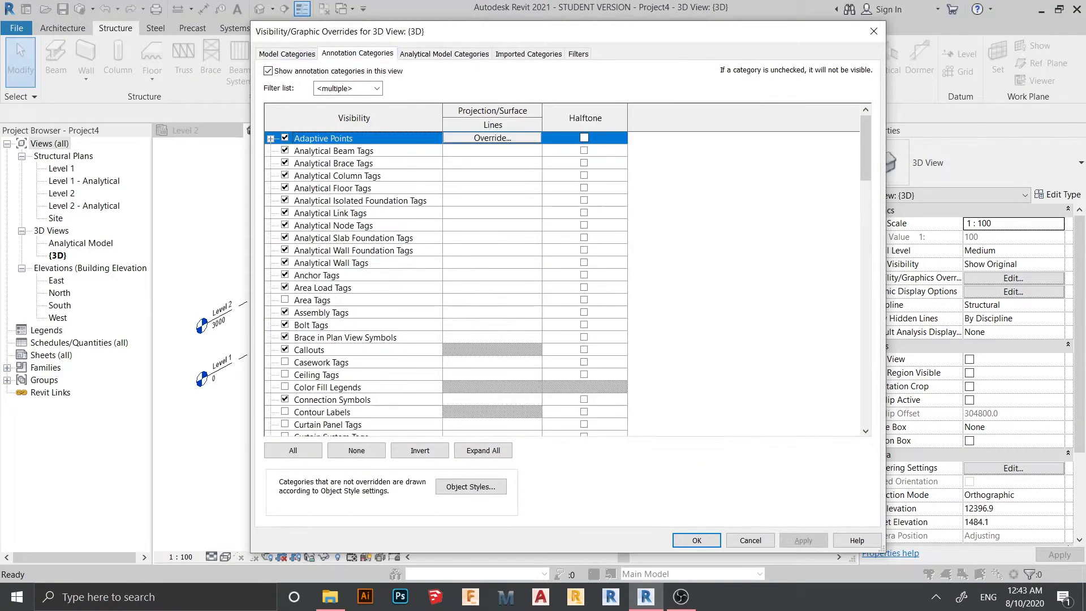
drag(507, 32, 545, 21)
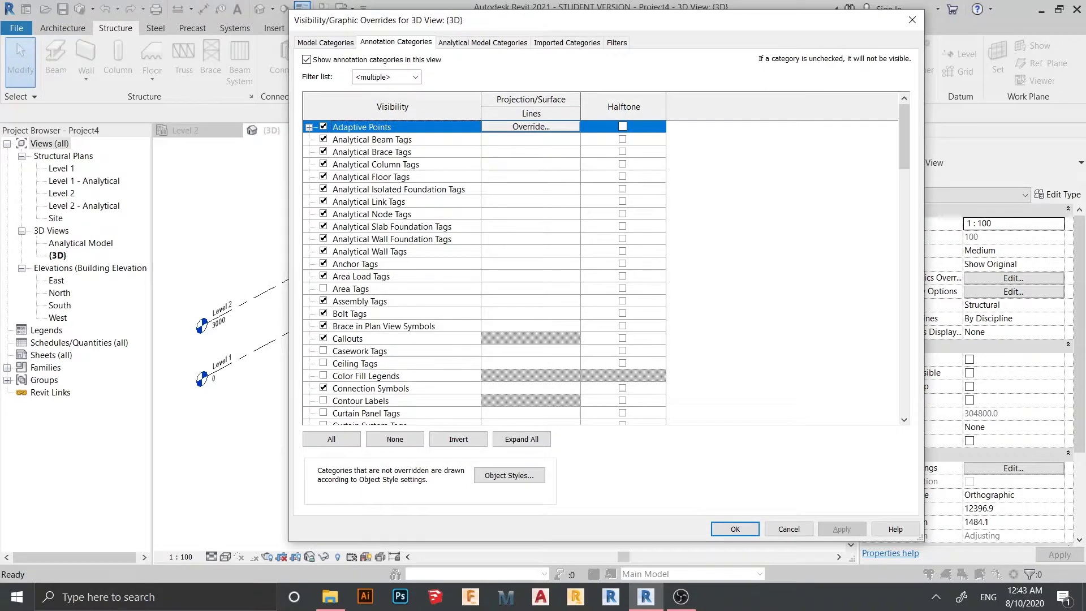
scroll(487, 272, down, 20)
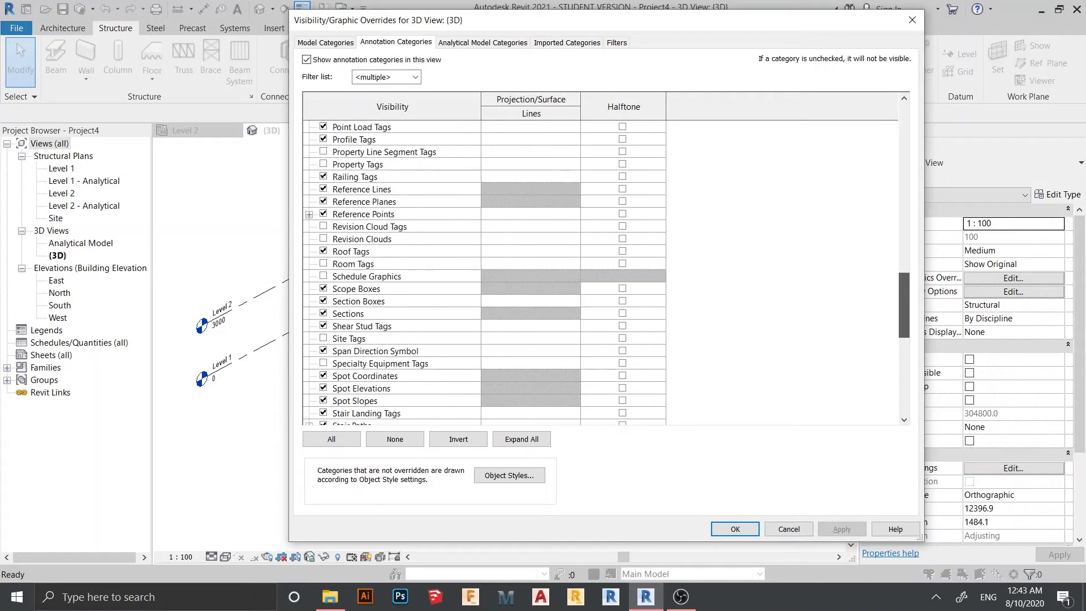
scroll(486, 271, down, 8)
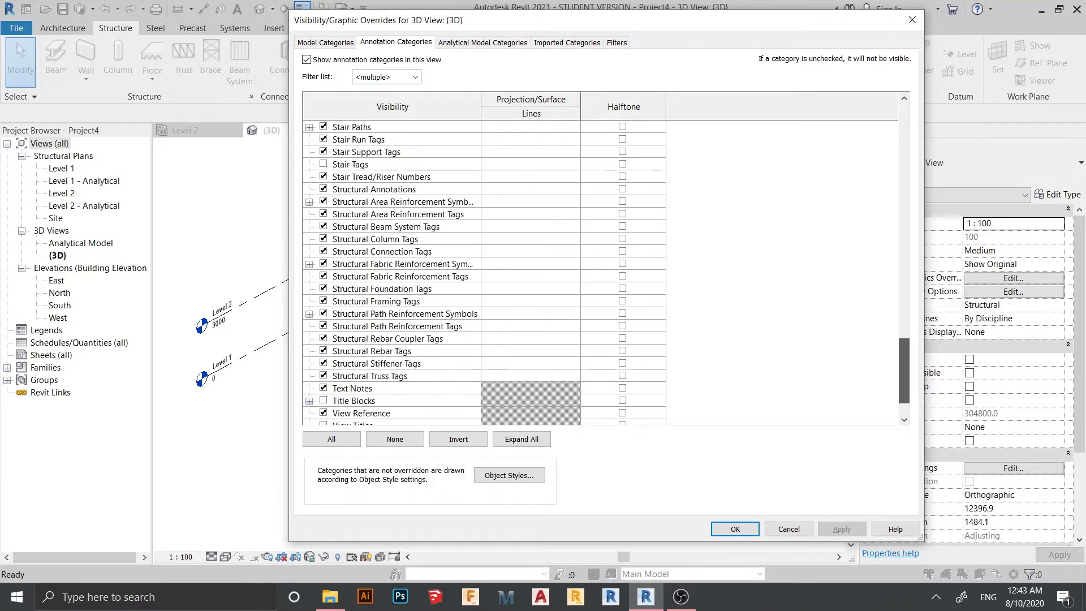
scroll(486, 272, up, 13)
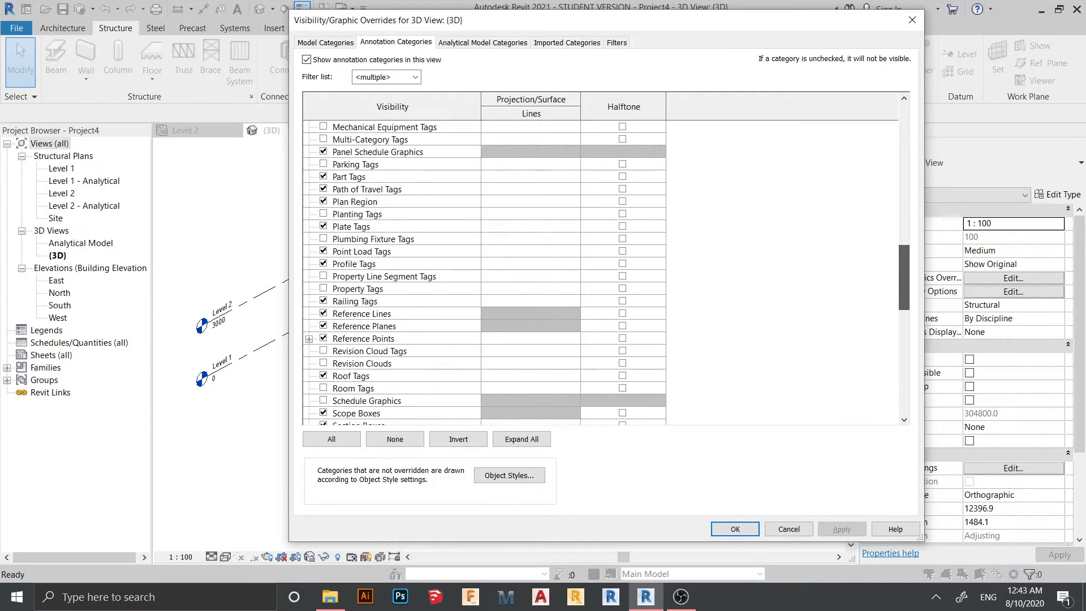
scroll(487, 271, up, 3)
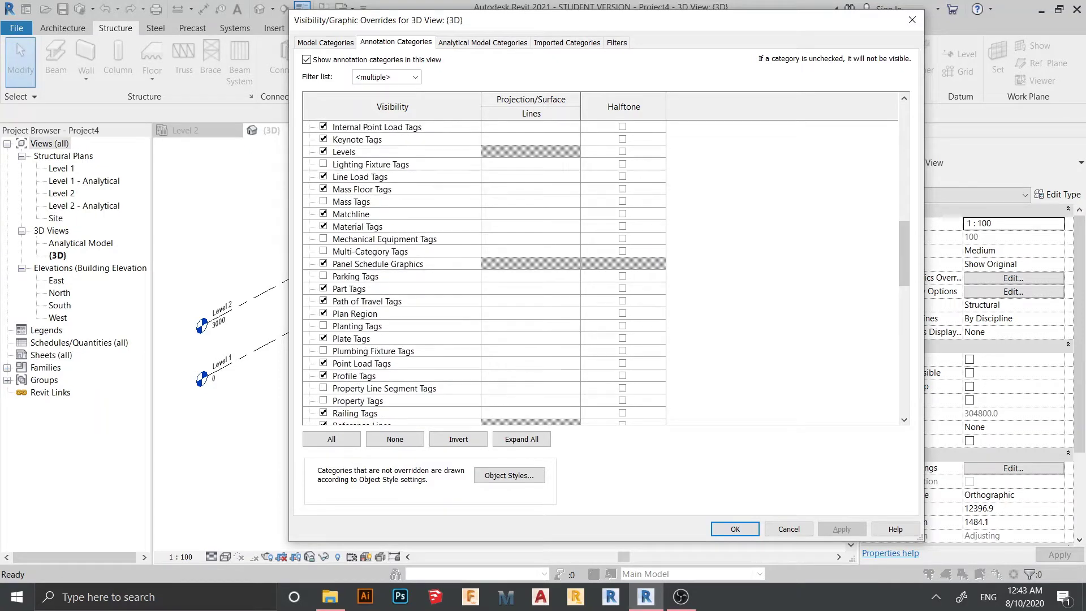
scroll(486, 272, up, 1)
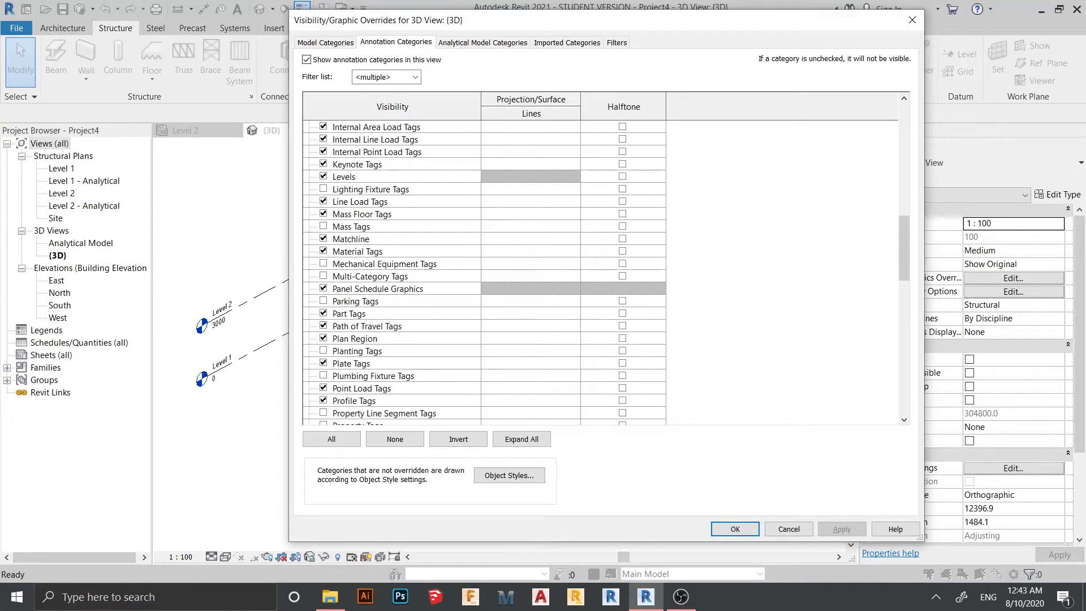
click(323, 176)
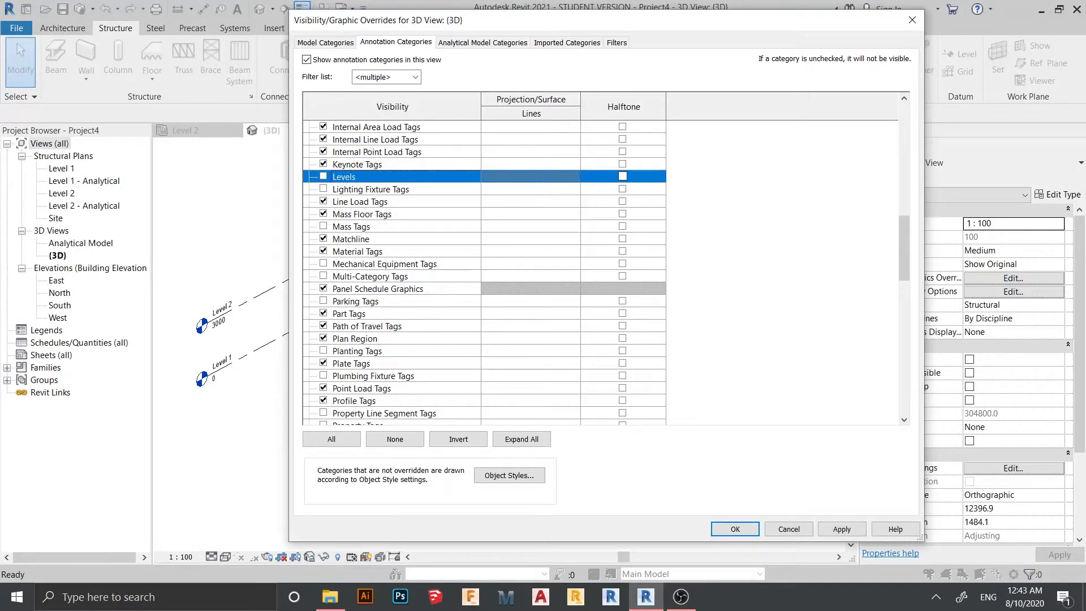
click(842, 529)
click(734, 528)
mouse_move(504, 321)
middle_down()
mouse_move(569, 365)
mouse_move(503, 314)
mouse_move(516, 371)
mouse_move(516, 303)
mouse_move(498, 308)
middle_up()
middle_drag(497, 309, 498, 376)
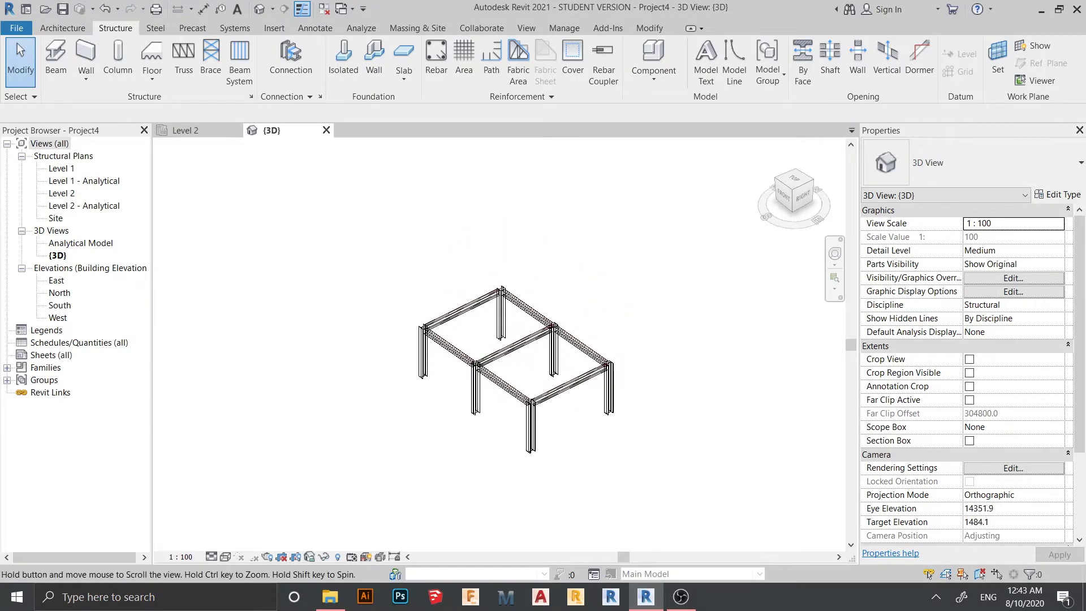
scroll(459, 345, up, 3)
middle_drag(459, 345, 404, 399)
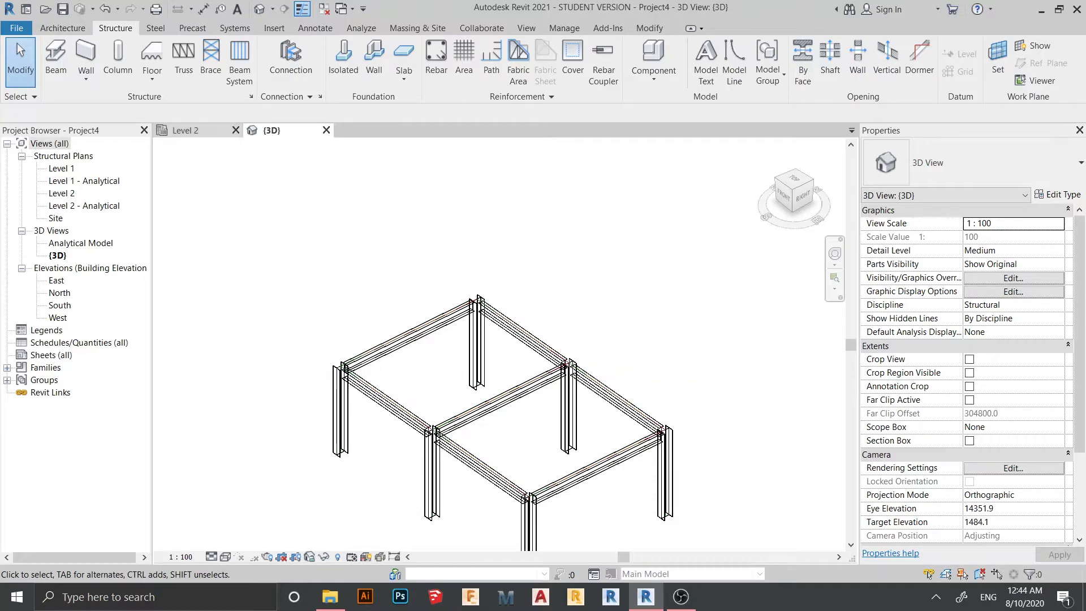
Start an automatic structural beam system on the Level 2 plan, using the Fixed Number layout rule with 8 lines of UB305x165x40.
click(185, 130)
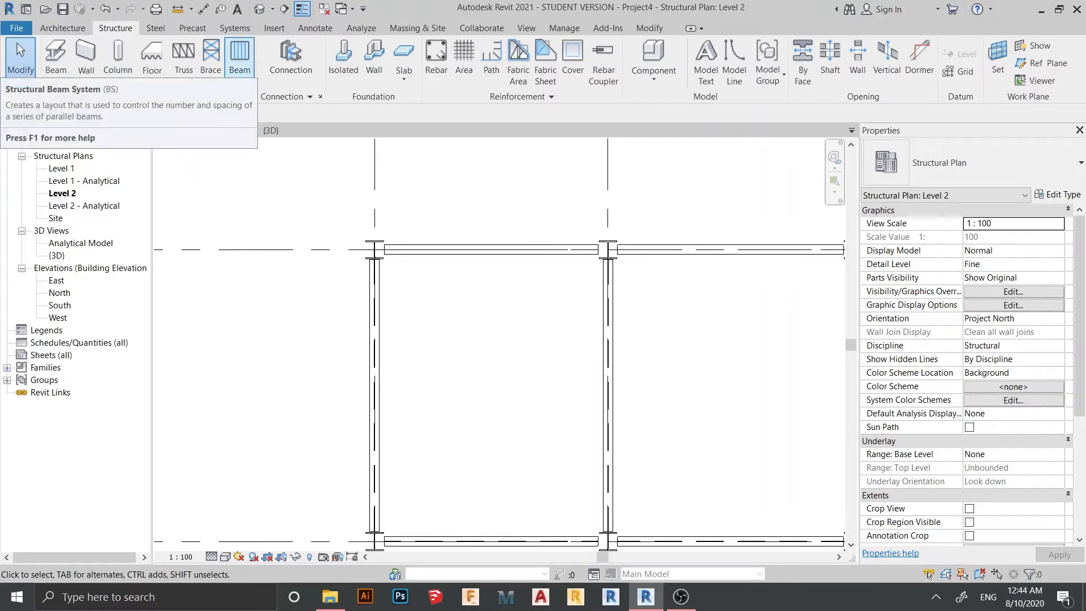
click(239, 57)
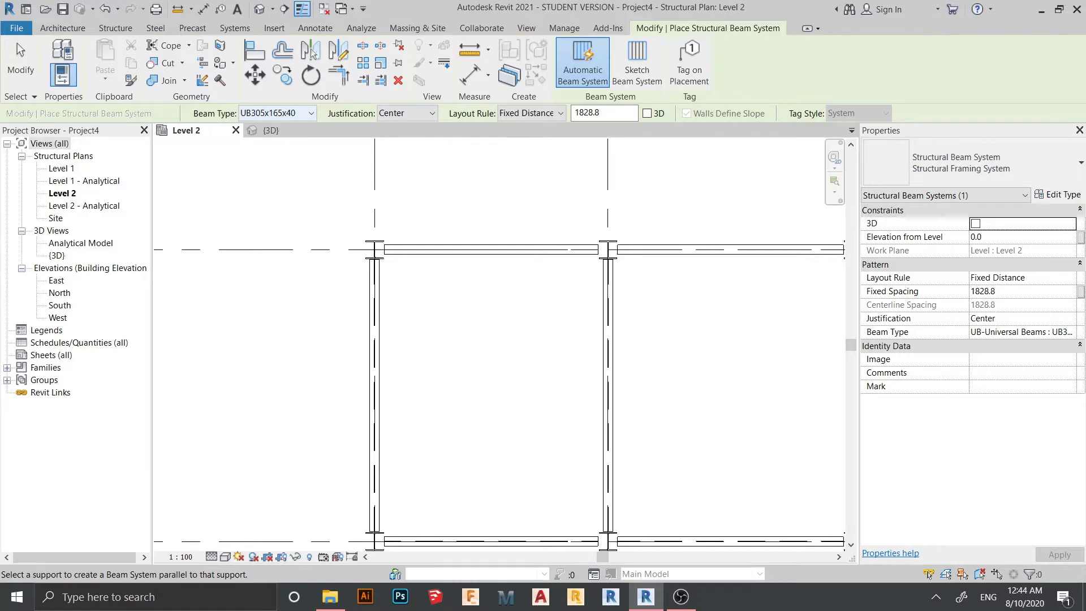
click(277, 113)
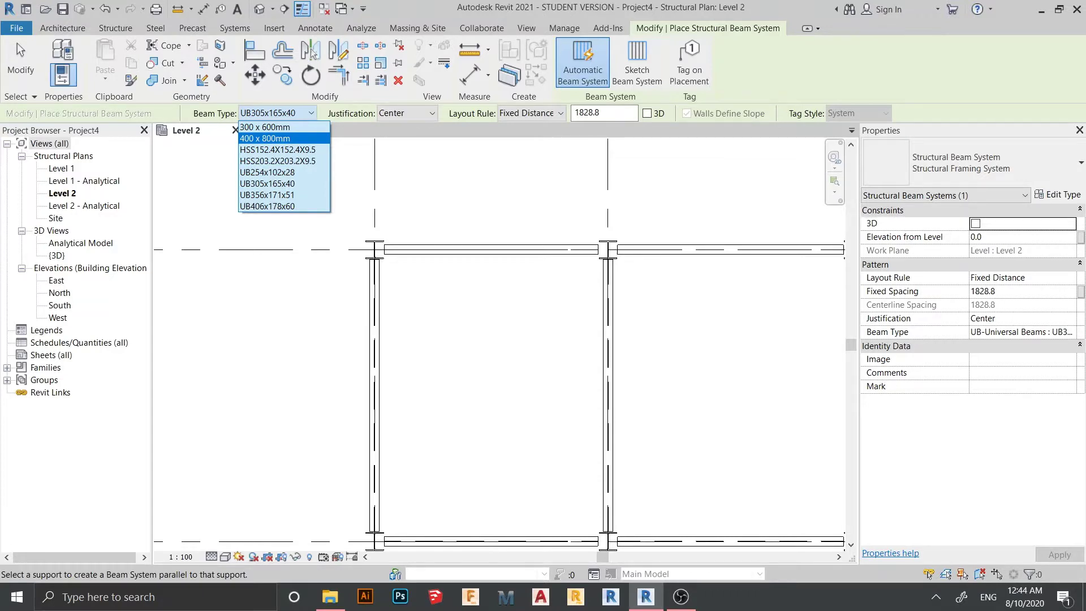
key(Up)
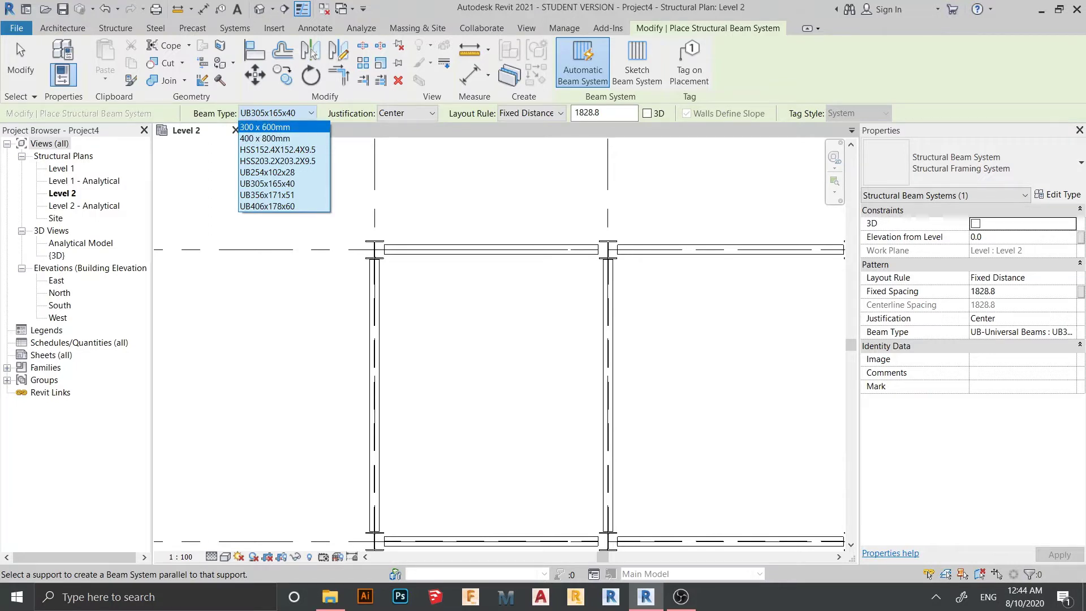
key(Escape)
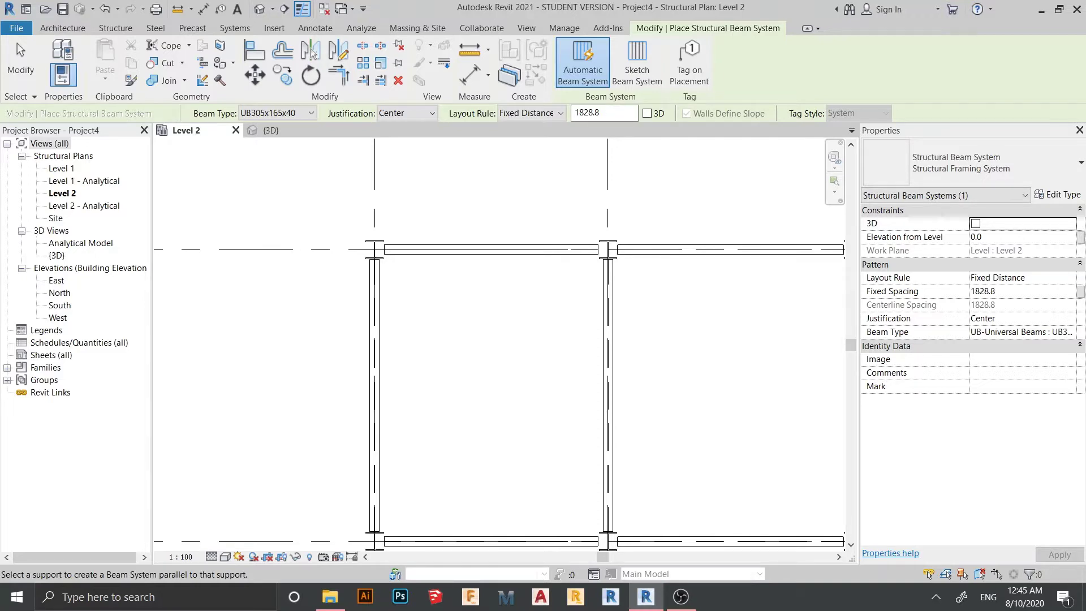
click(531, 113)
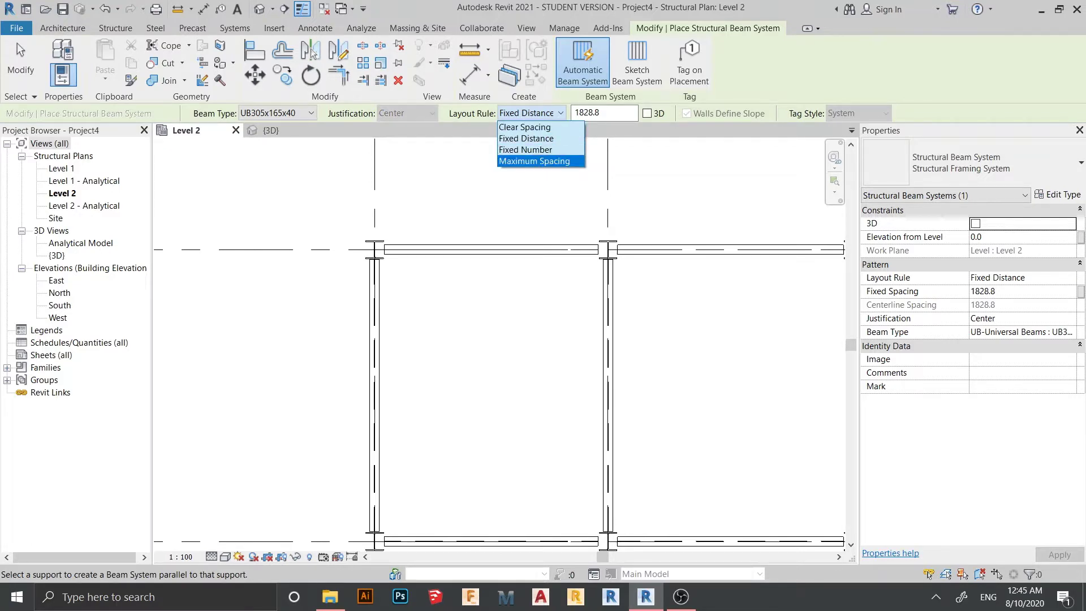
click(525, 149)
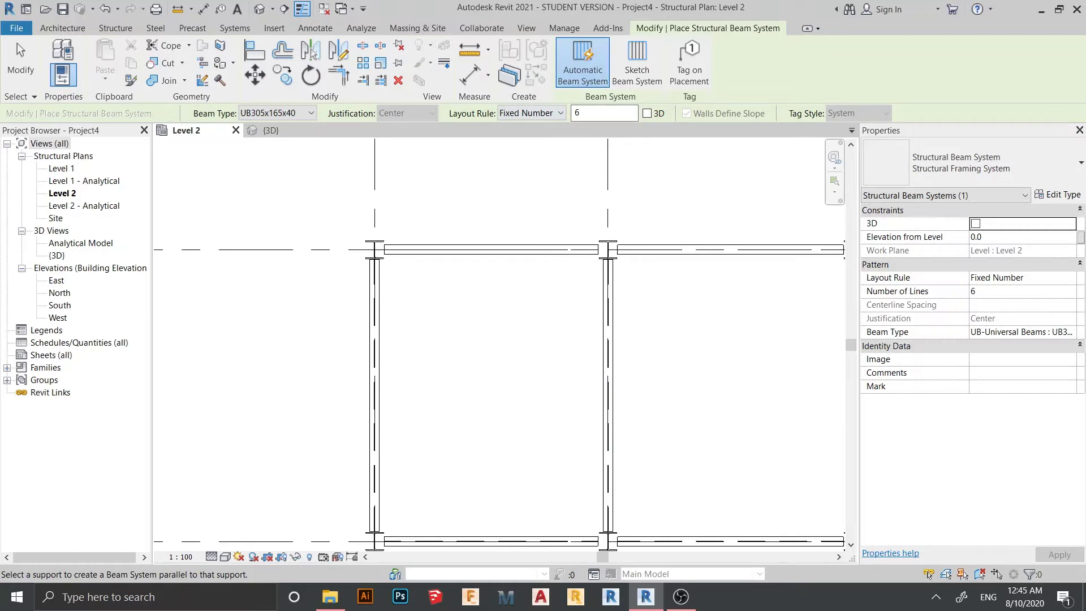
click(1018, 291)
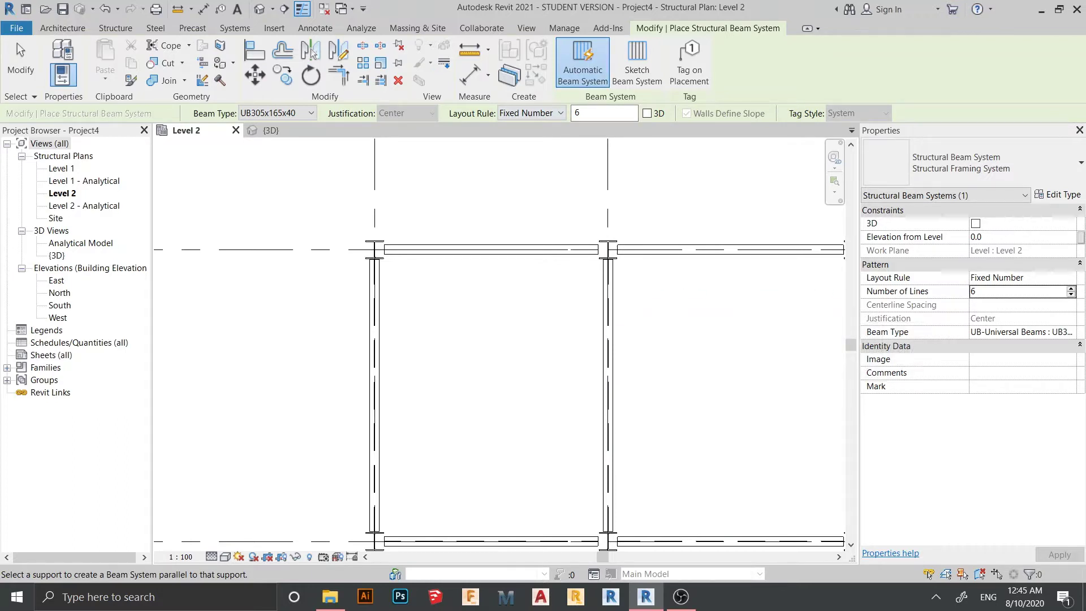
click(1018, 291)
text(8)
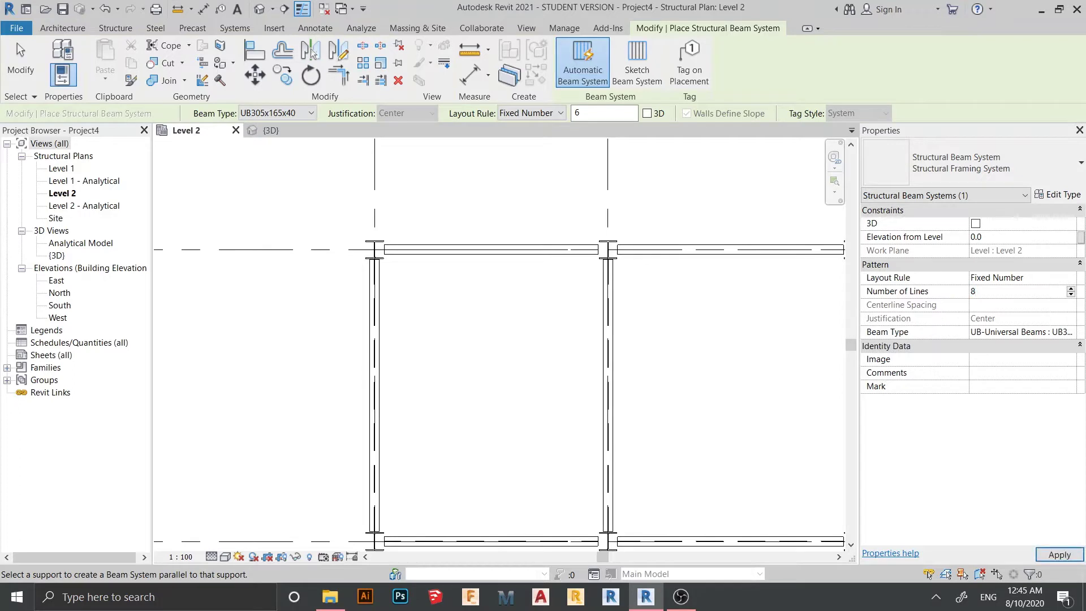
Place the beam system in the left bay of the Level 2 frame, parallel to the bay's upper horizontal beam.
scroll(454, 292, down, 2)
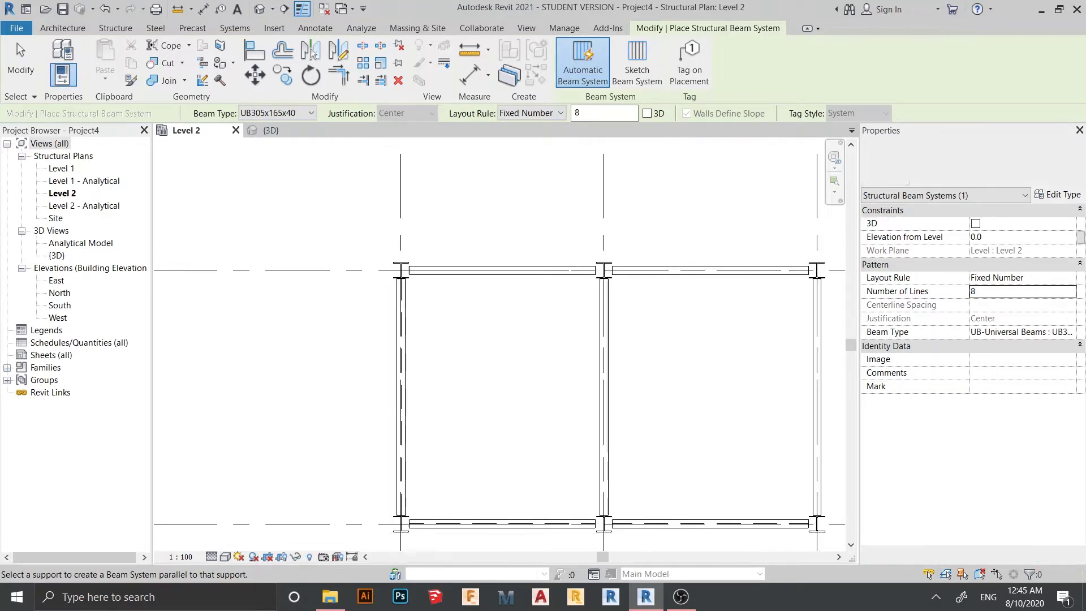
middle_drag(582, 276, 629, 267)
scroll(629, 276, up, 1)
scroll(500, 508, up, 1)
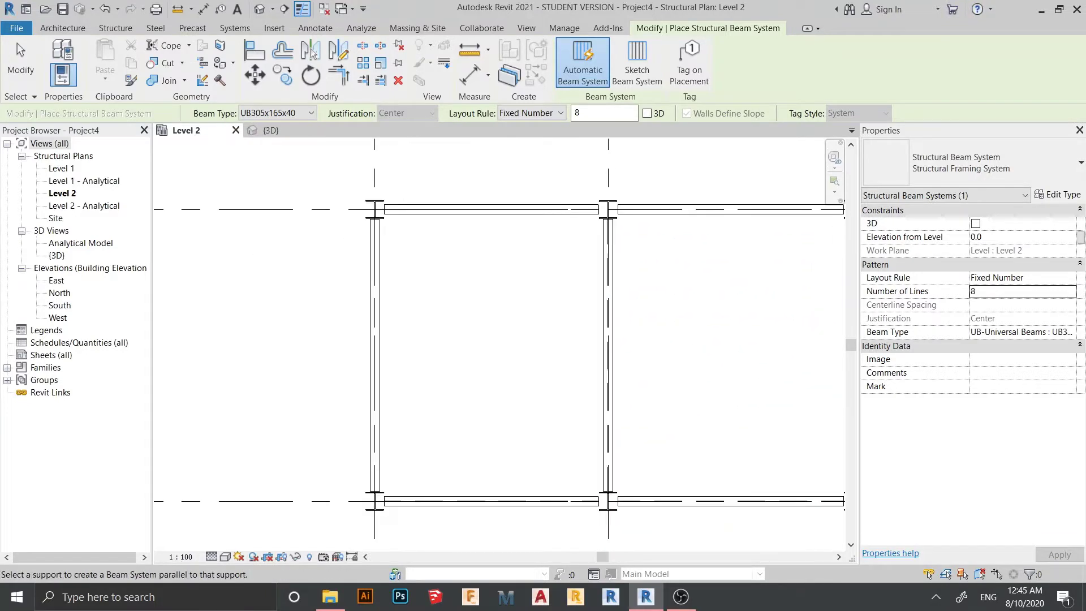
middle_drag(500, 508, 468, 461)
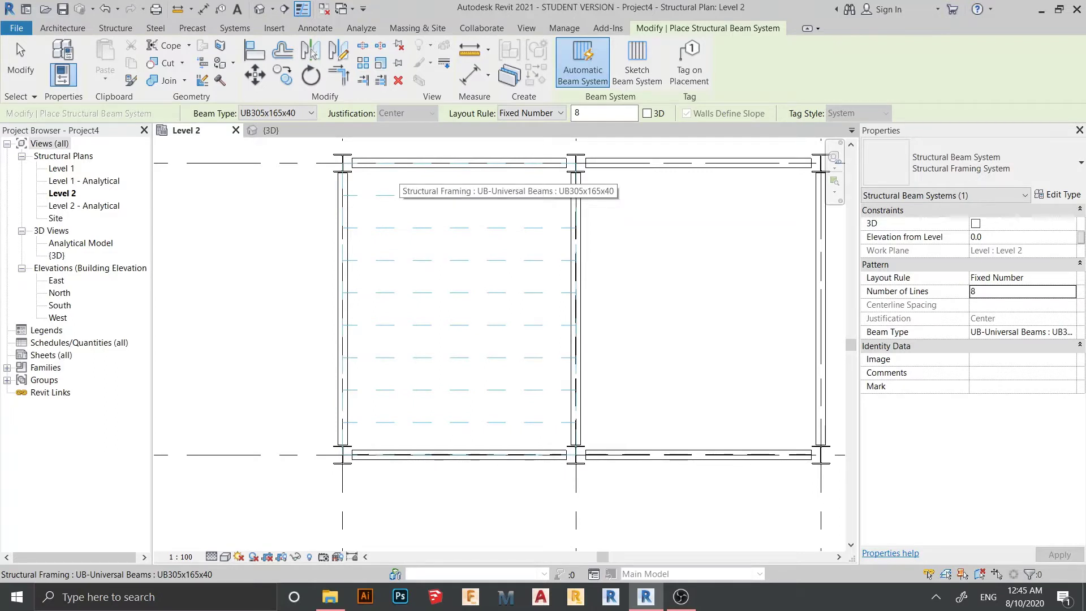
click(459, 163)
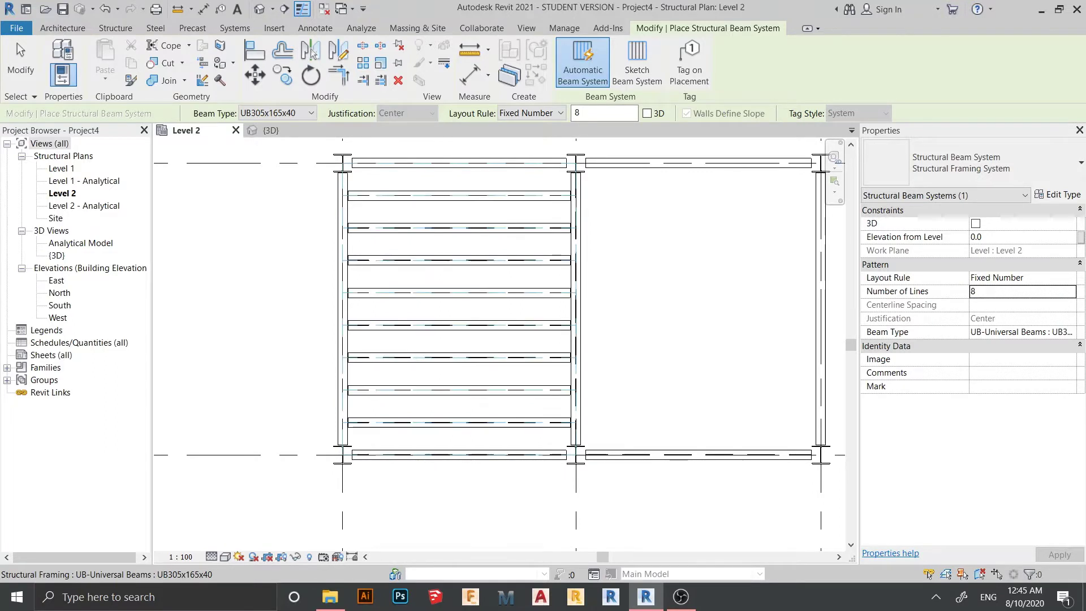
middle_drag(458, 309, 437, 359)
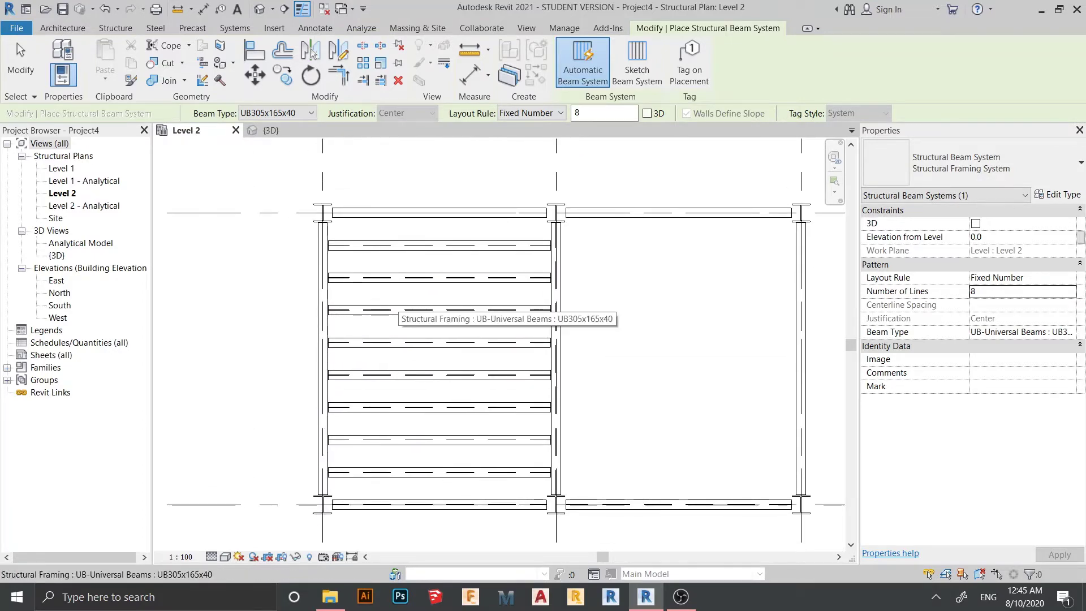
key(Escape)
key(Escape)
Examine the new beam system and its connections to the frame in the 3D view from several angles.
click(272, 130)
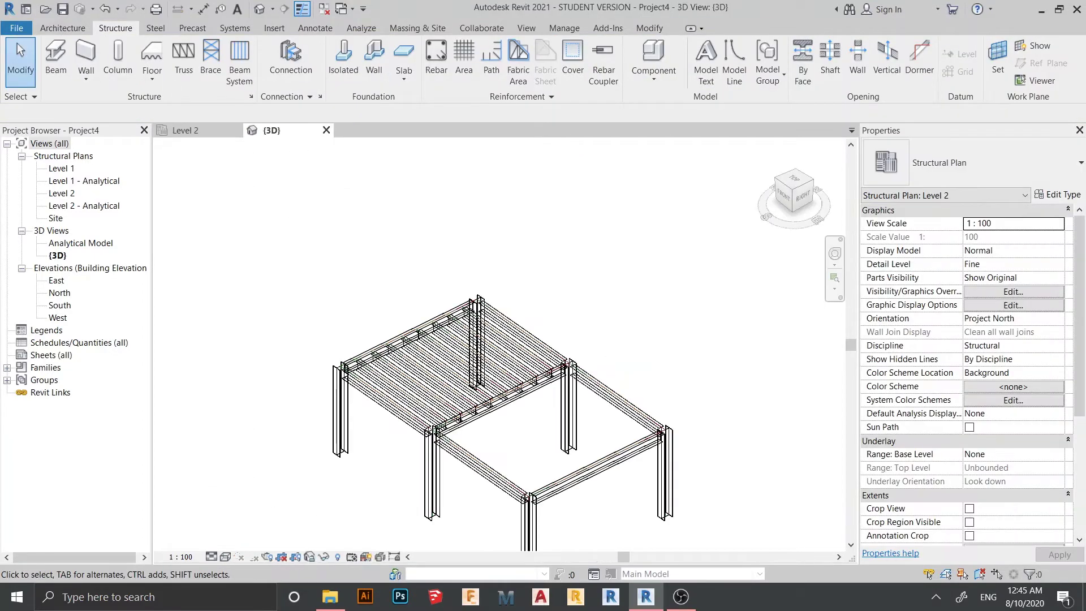
scroll(362, 147, down, 2)
shift+middle_drag(362, 238, 436, 254)
middle_drag(362, 362, 418, 368)
scroll(599, 396, up, 2)
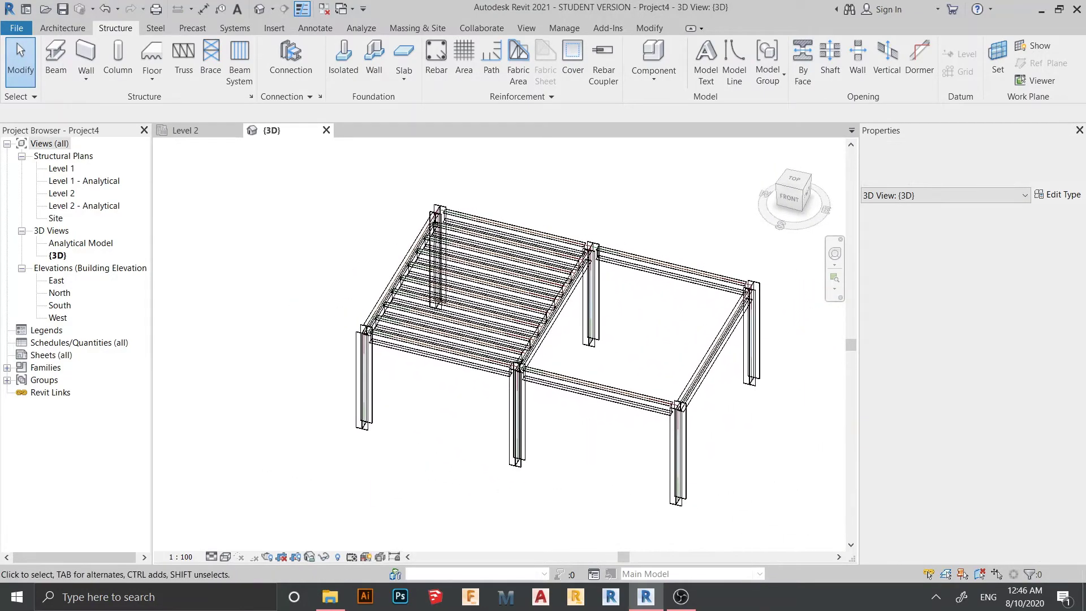
middle_drag(596, 387, 609, 435)
shift+middle_drag(610, 435, 597, 394)
shift+middle_drag(598, 394, 616, 384)
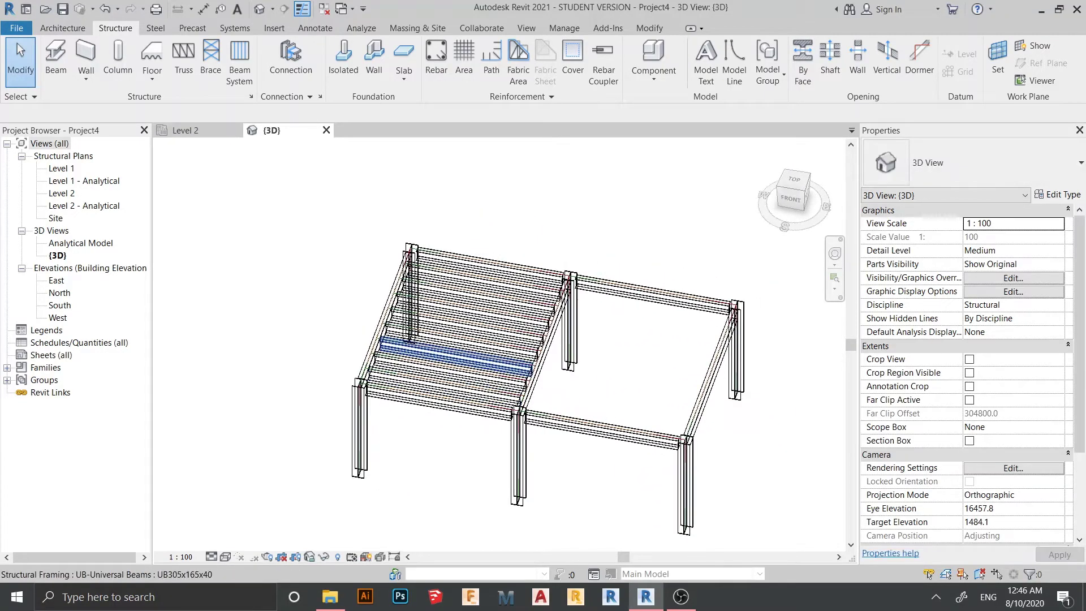
scroll(436, 402, up, 2)
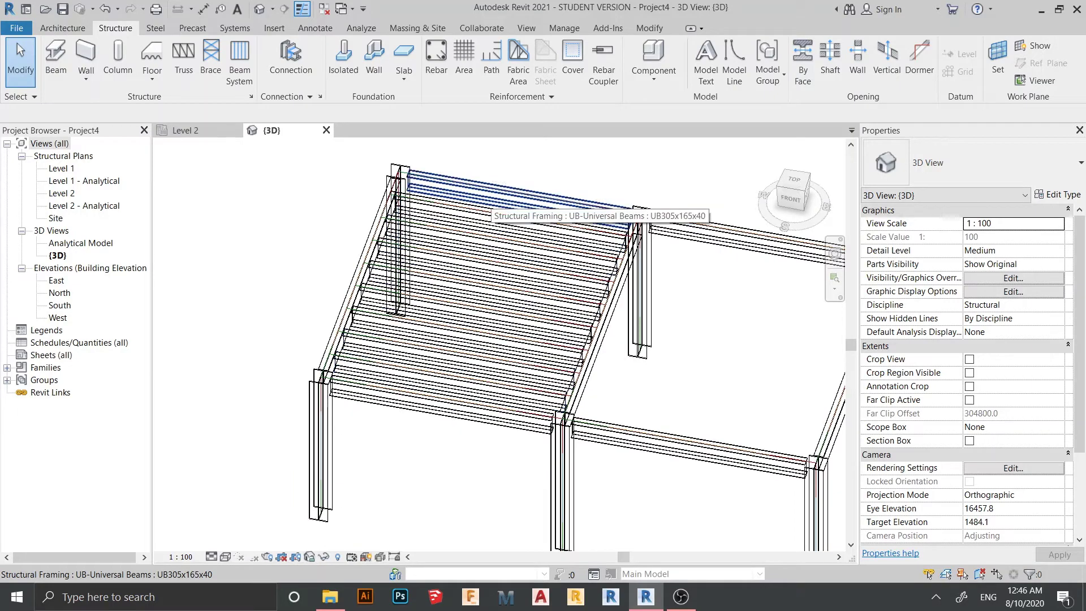
scroll(441, 390, up, 1)
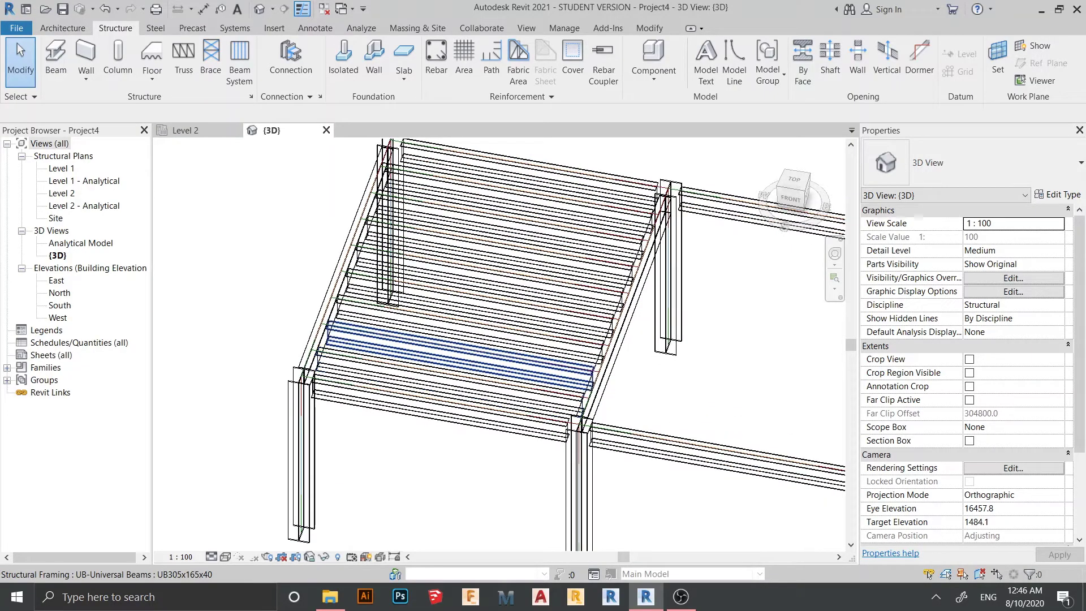
scroll(340, 447, up, 2)
shift+middle_drag(493, 318, 480, 344)
scroll(481, 385, up, 1)
middle_drag(480, 385, 470, 421)
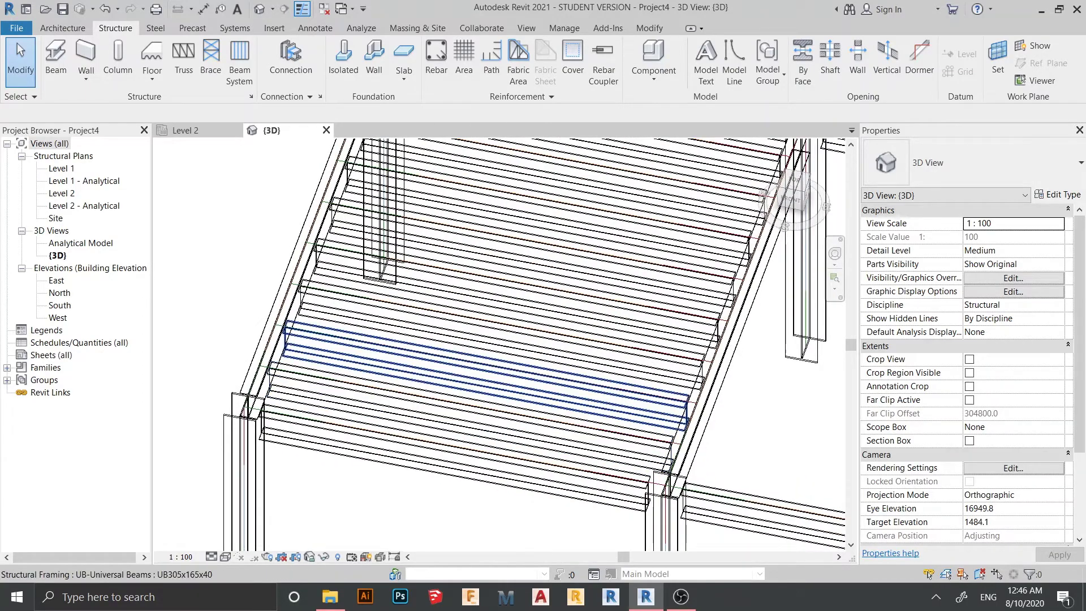
scroll(491, 282, down, 2)
middle_drag(491, 281, 468, 352)
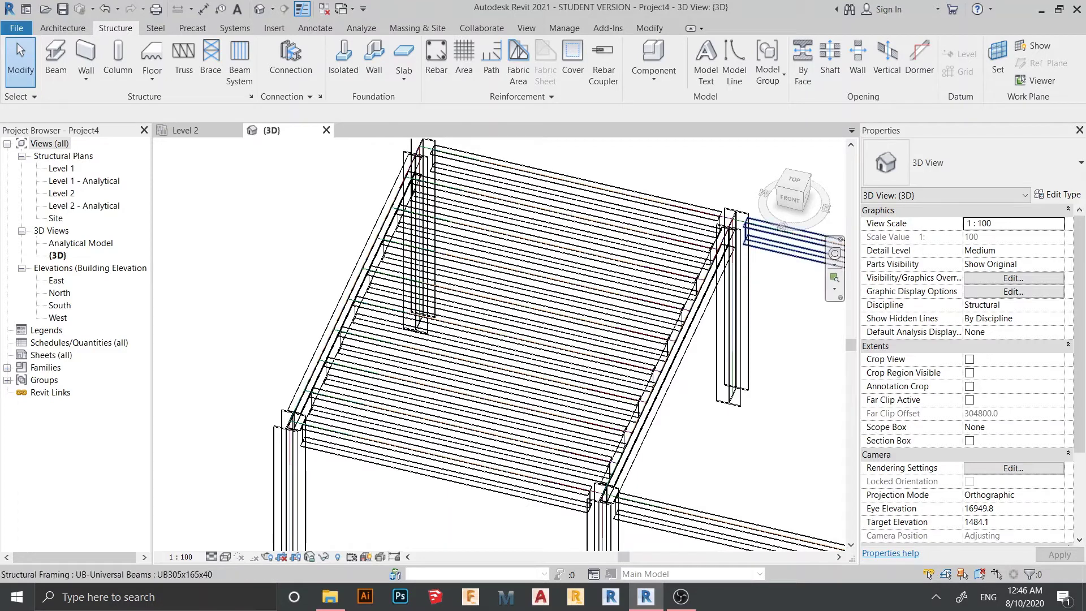
middle_drag(792, 243, 693, 180)
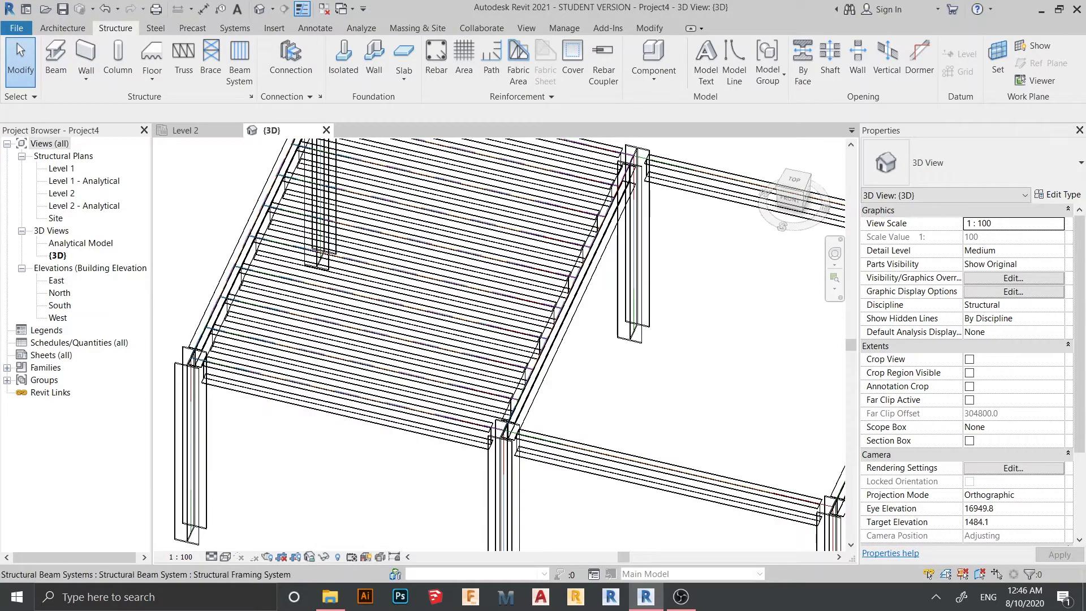
Try the left bay's beam system with 9 lines and with 6 lines in the 3D view.
click(389, 366)
scroll(388, 368, down, 2)
middle_drag(389, 368, 442, 352)
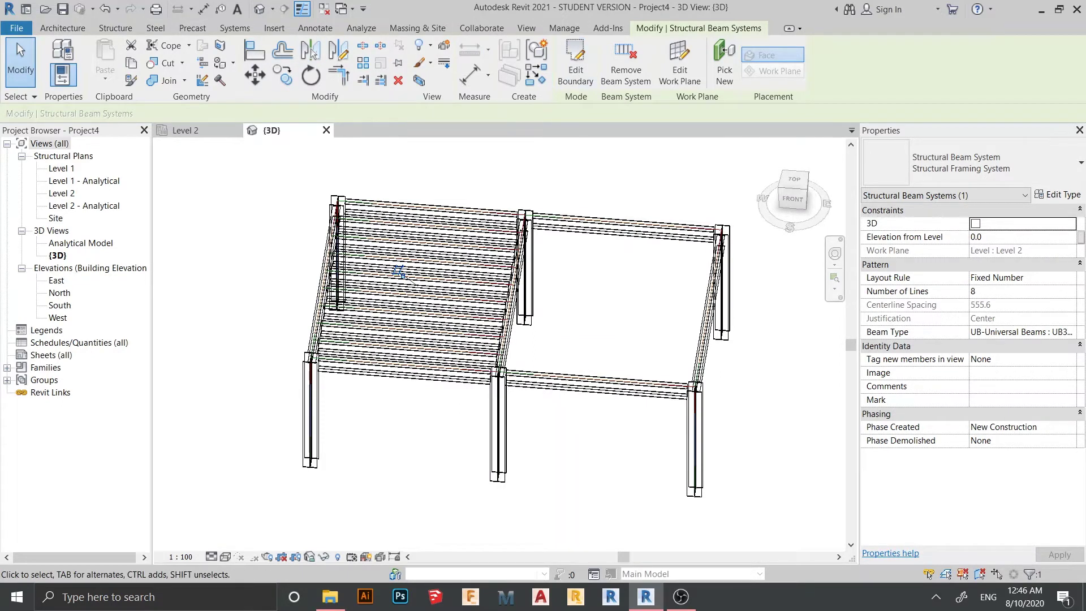
click(996, 291)
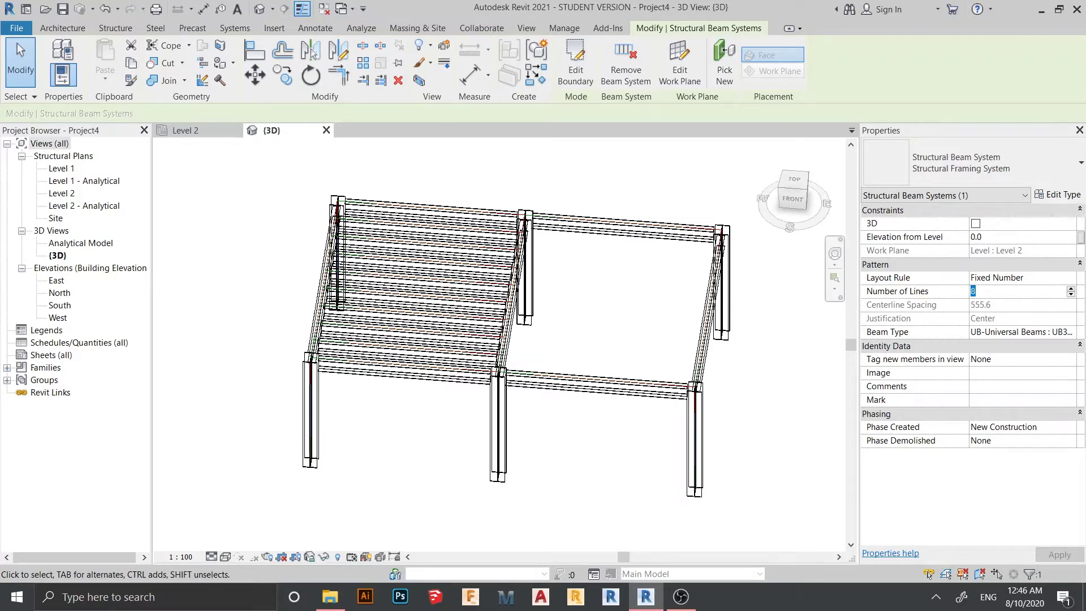
text(9)
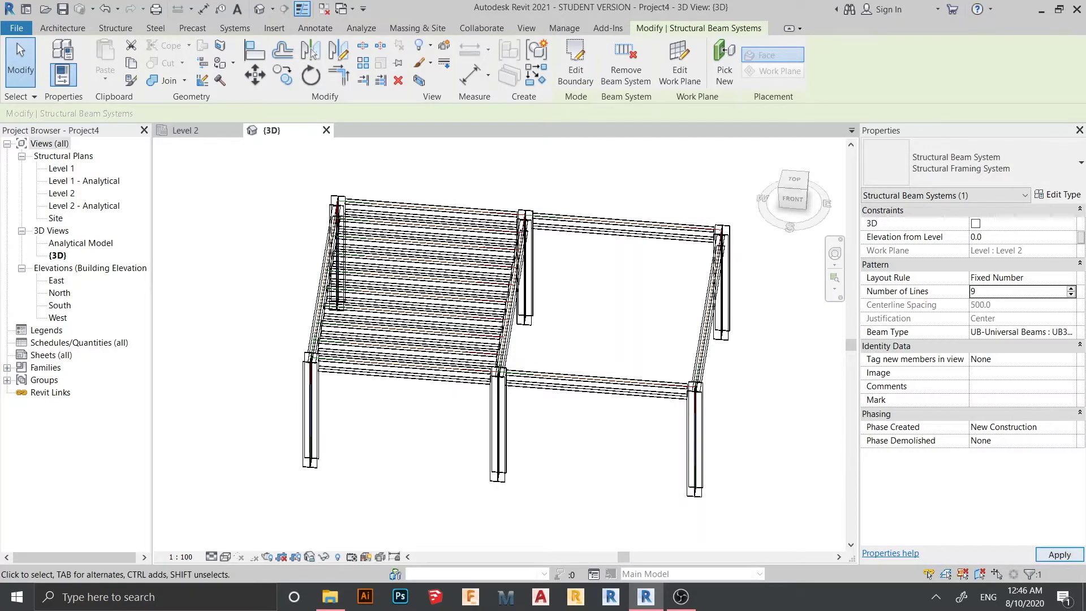
click(1060, 554)
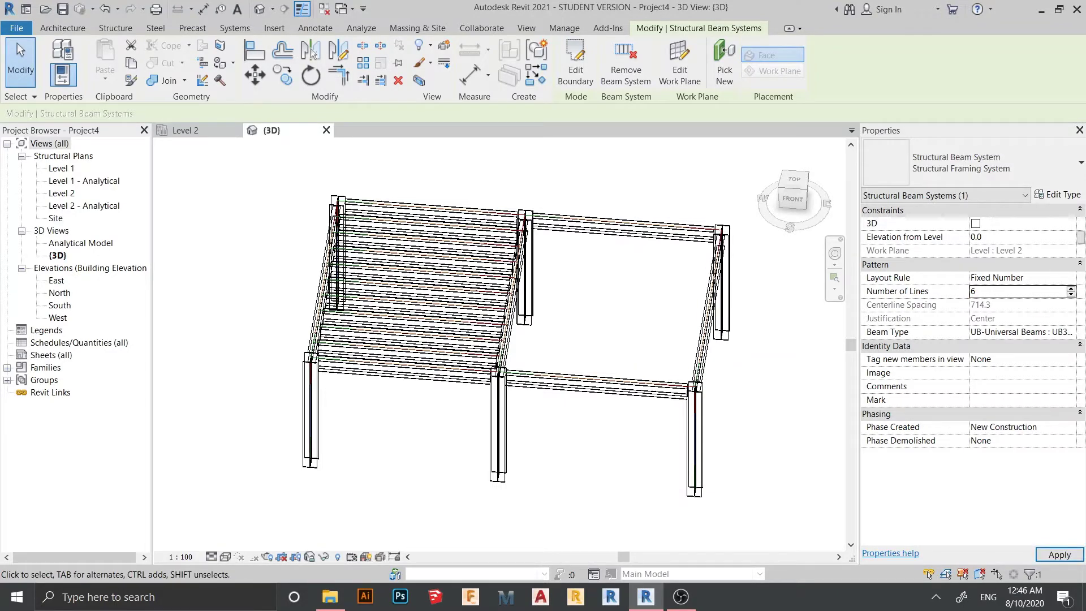
click(1059, 554)
shift+middle_drag(596, 384, 585, 414)
scroll(518, 396, up, 1)
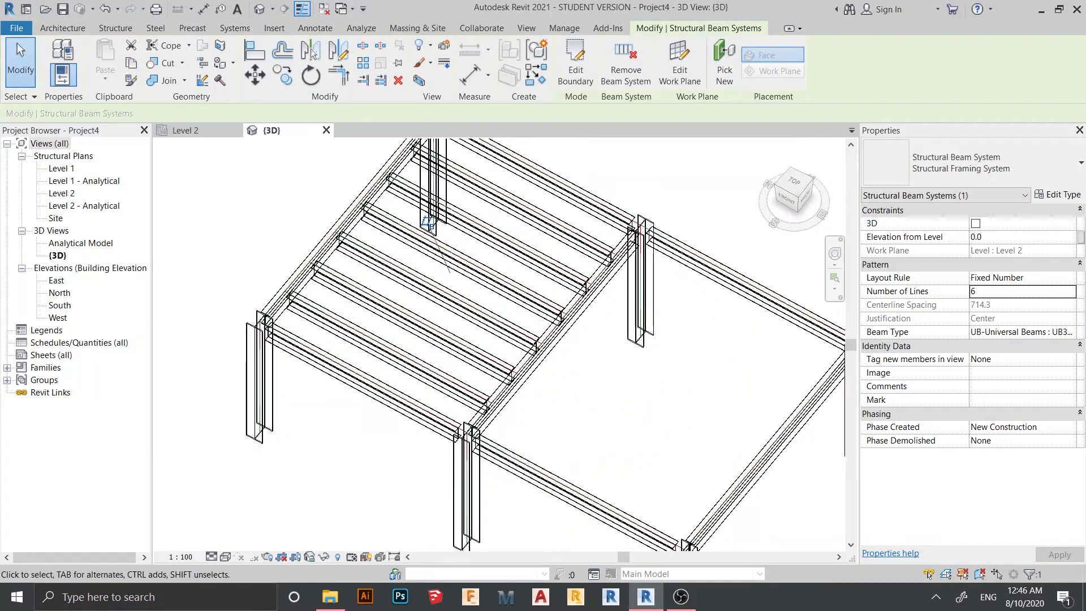
Display the 3D view in the Hidden Line visual style.
click(225, 556)
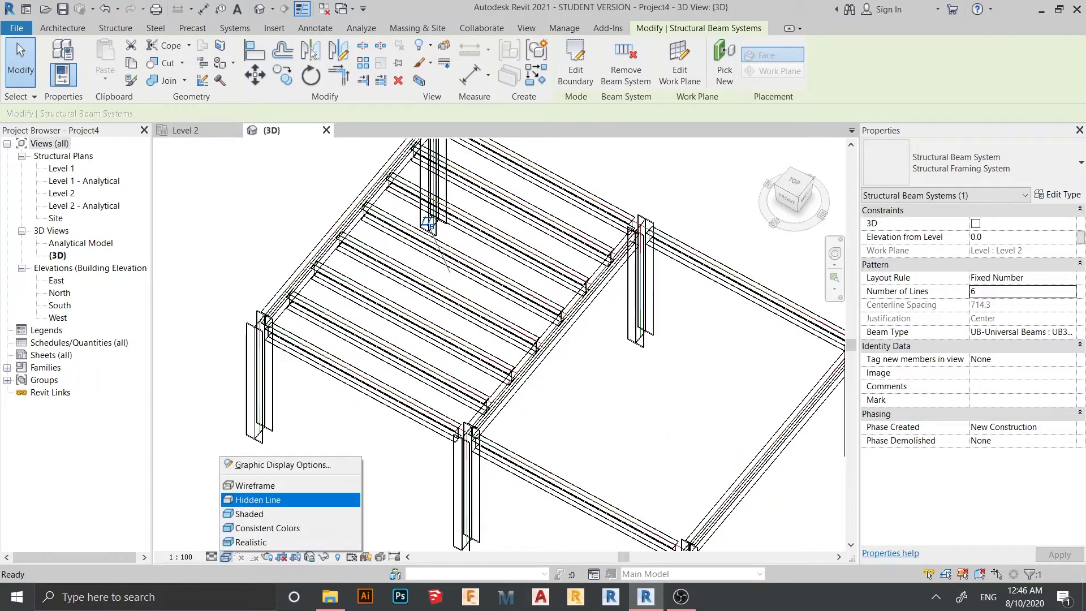
click(261, 500)
middle_drag(362, 385, 367, 462)
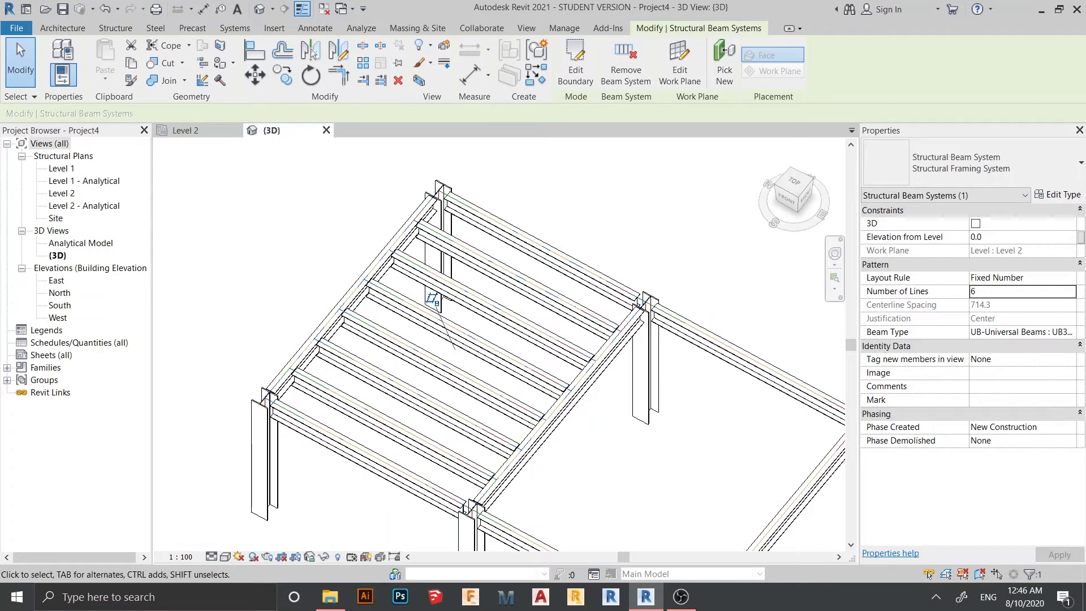
Set the number of lines of the left bay's beam system to 7.
click(1021, 291)
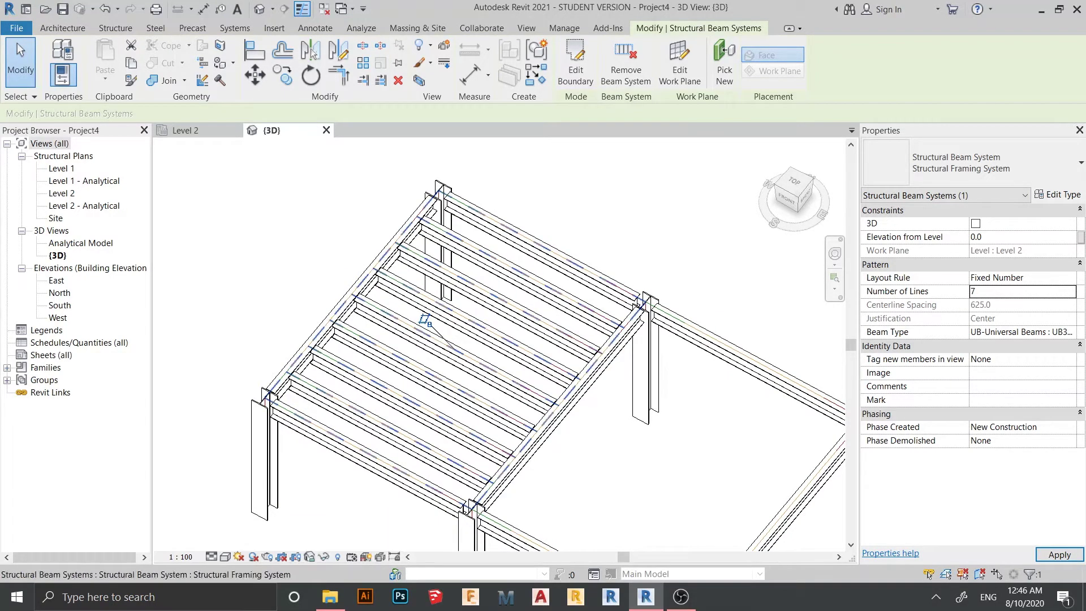
middle_drag(425, 315, 424, 284)
middle_drag(611, 305, 621, 336)
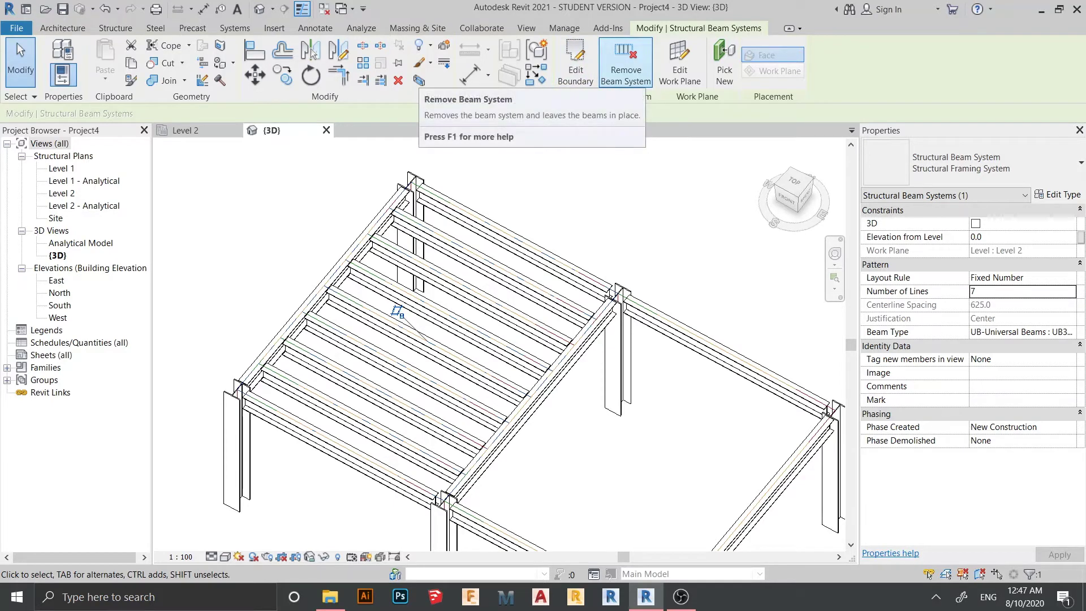
middle_drag(696, 374, 680, 351)
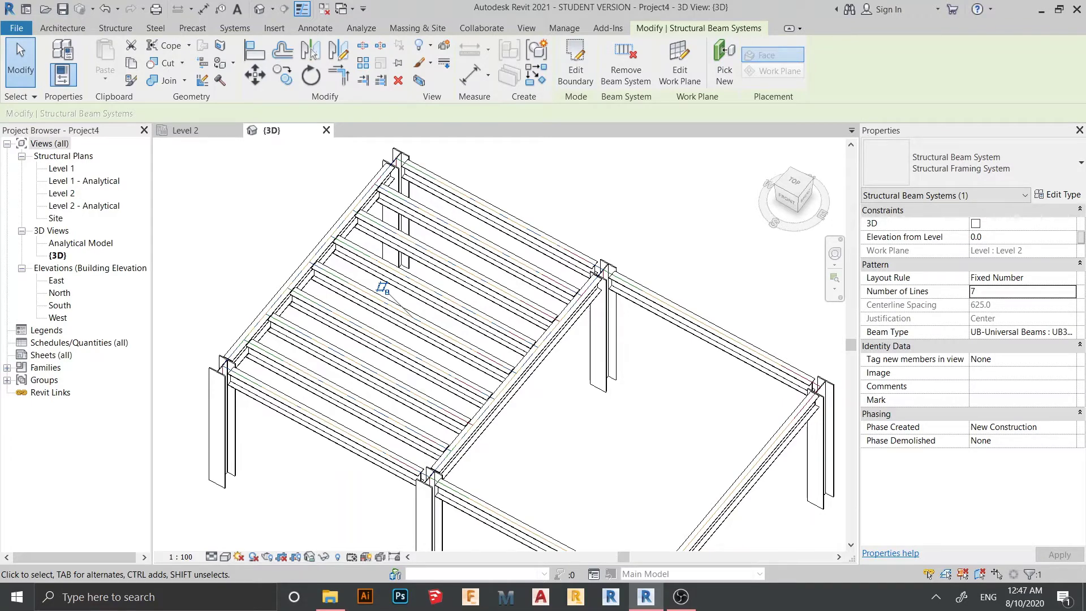
middle_drag(704, 344, 753, 417)
middle_drag(413, 321, 405, 370)
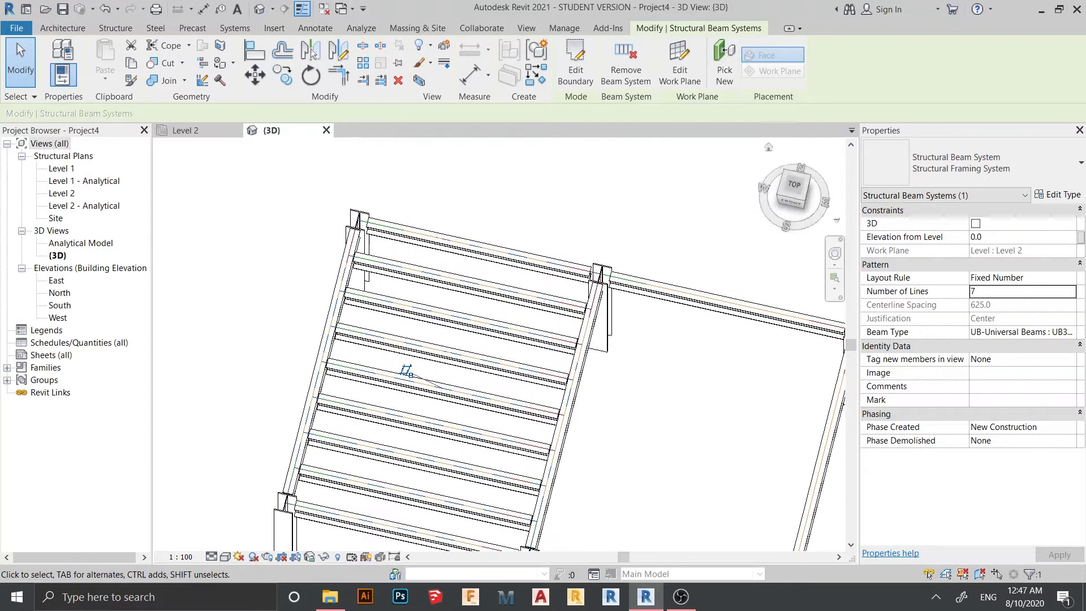
Open the Level 2 plan, deselect the beam system and start a new beam system with a sketched boundary.
click(186, 130)
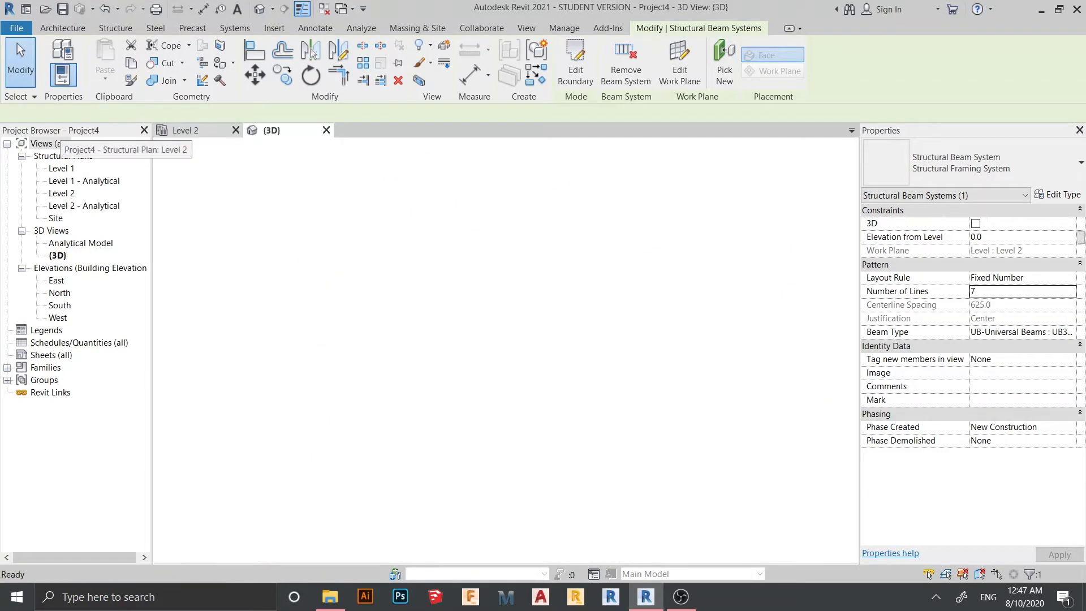
middle_drag(614, 368, 553, 330)
scroll(566, 297, down, 1)
middle_drag(651, 433, 622, 446)
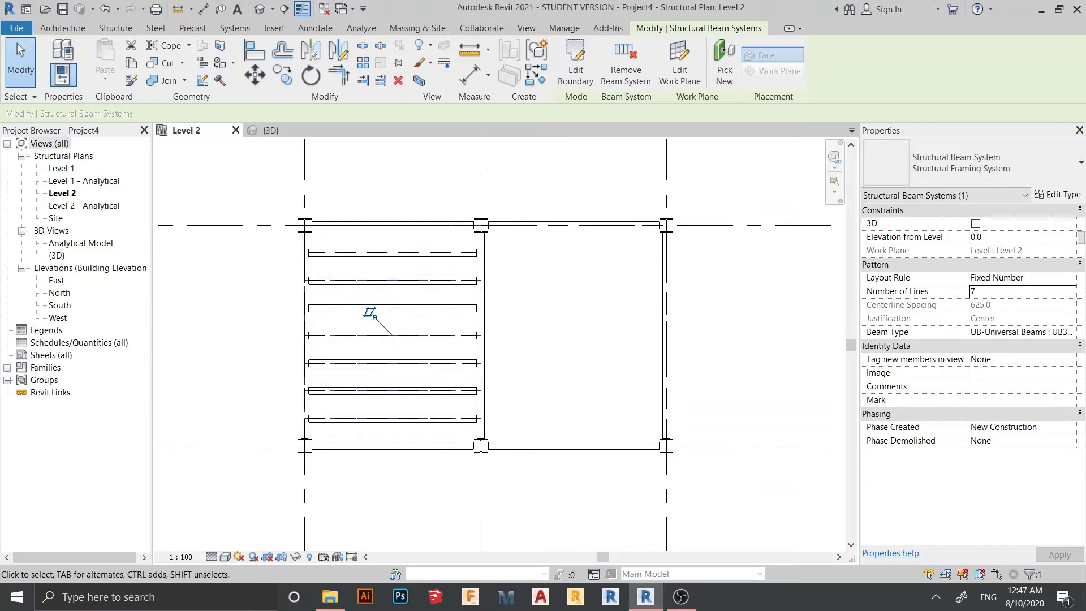
key(Escape)
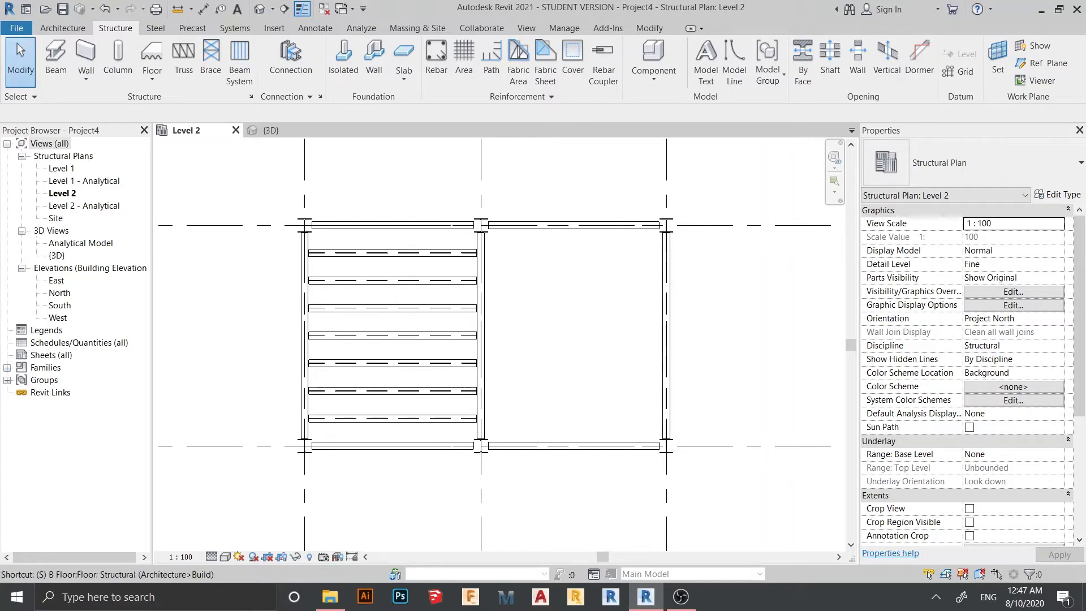
middle_drag(566, 254, 542, 246)
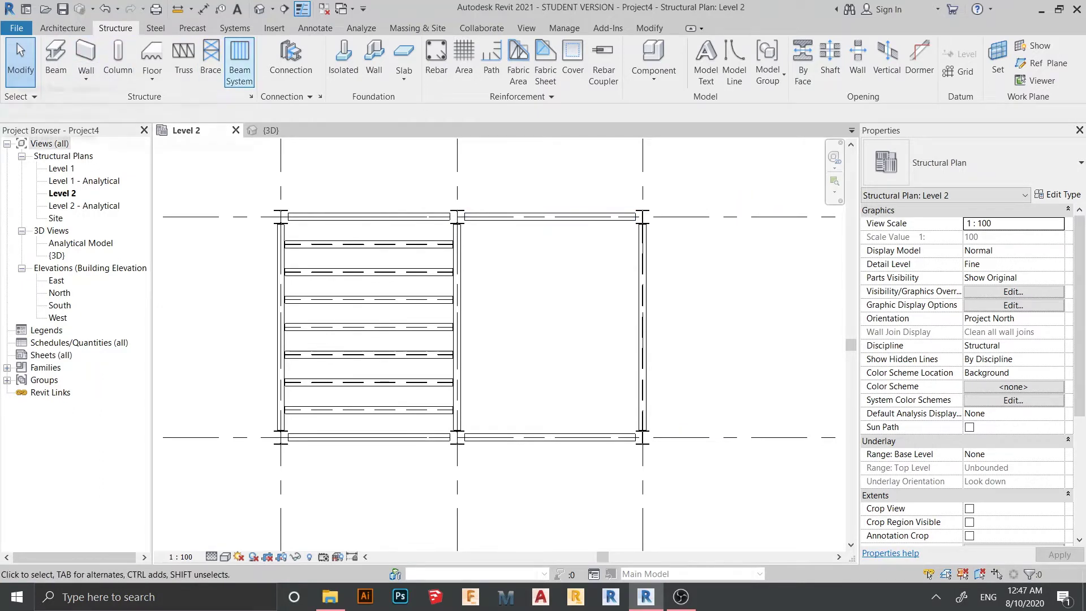
click(239, 62)
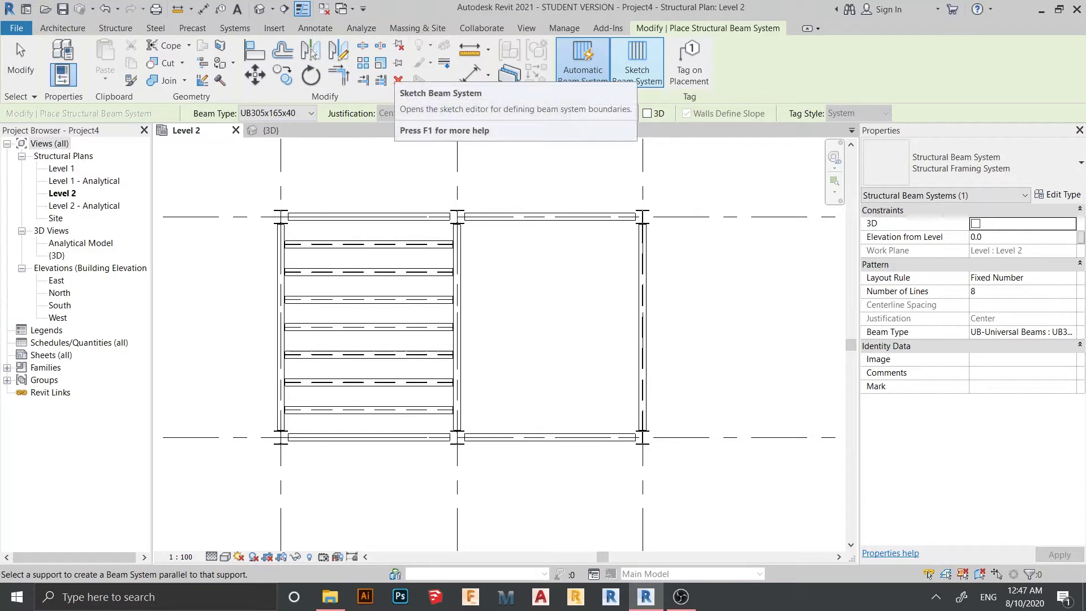
click(636, 62)
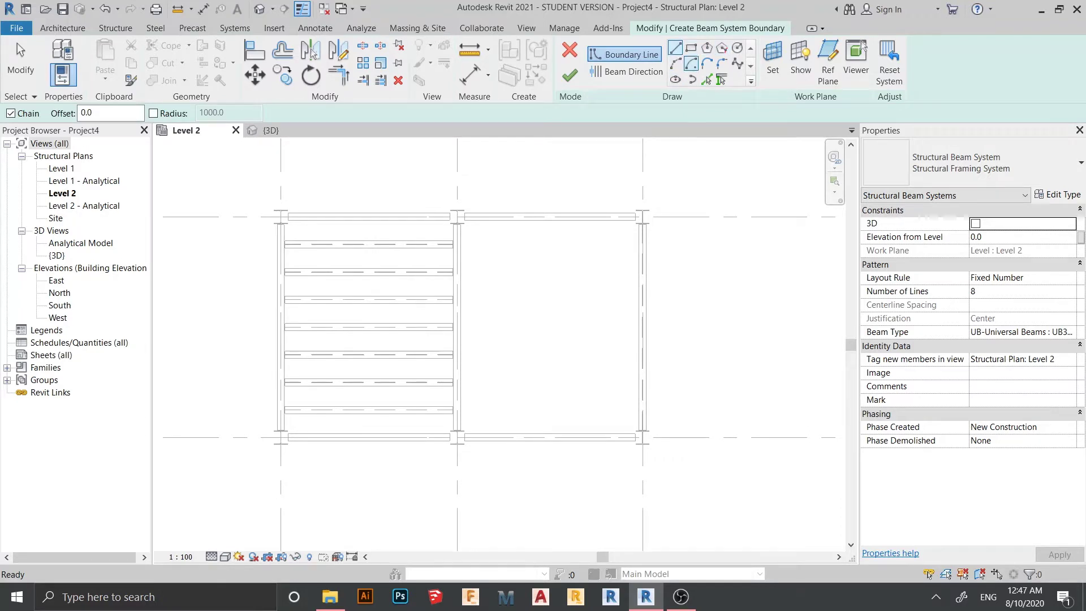
Sketch a triangular boundary in the right bay: 4200 mm along the upper beam, diagonally to the lower middle column, and back up the middle beam.
scroll(580, 222, up, 1)
middle_drag(579, 222, 573, 233)
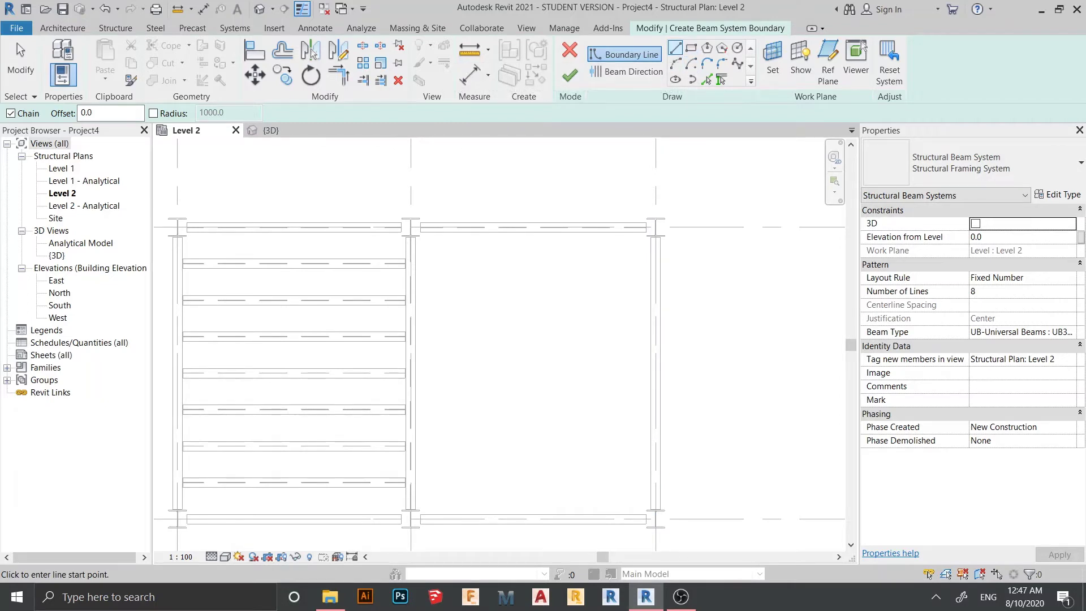
scroll(424, 252, up, 2)
click(397, 200)
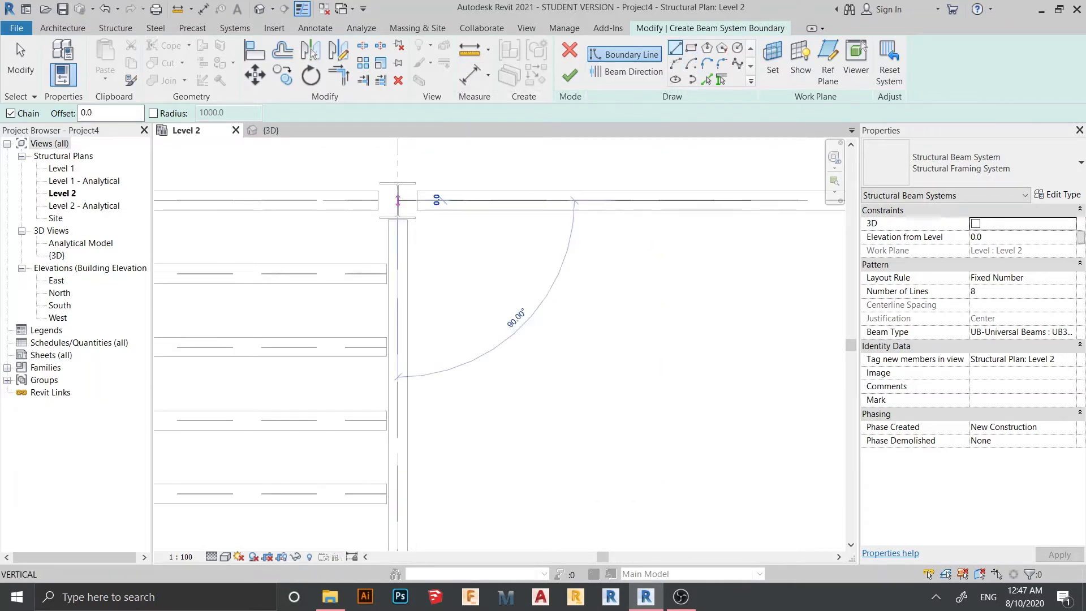
scroll(170, 196, down, 2)
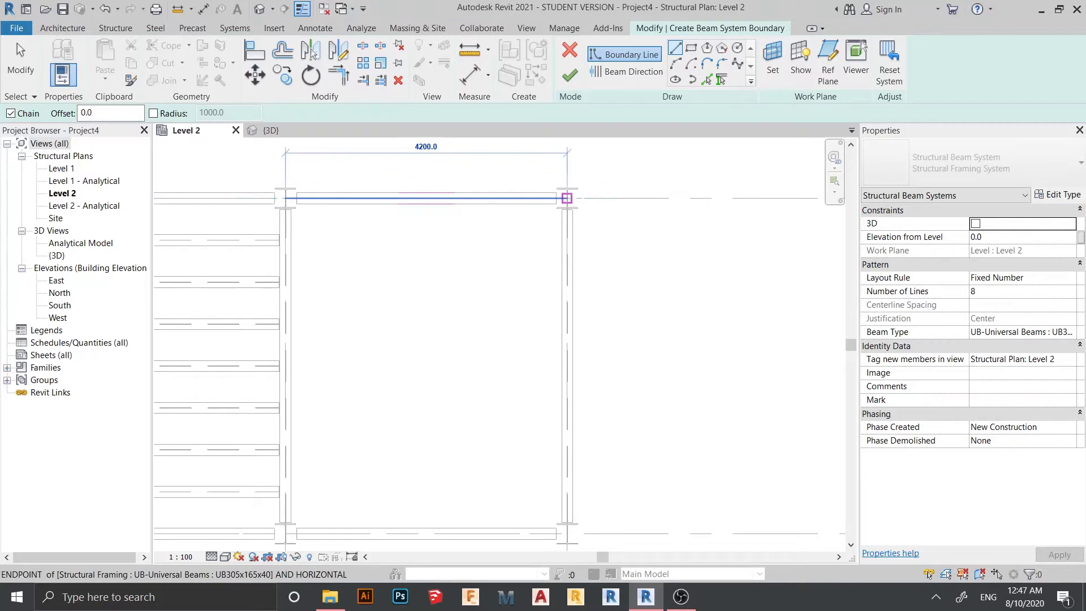
click(566, 198)
scroll(489, 328, down, 3)
middle_drag(490, 328, 545, 226)
scroll(446, 339, up, 4)
scroll(428, 357, up, 1)
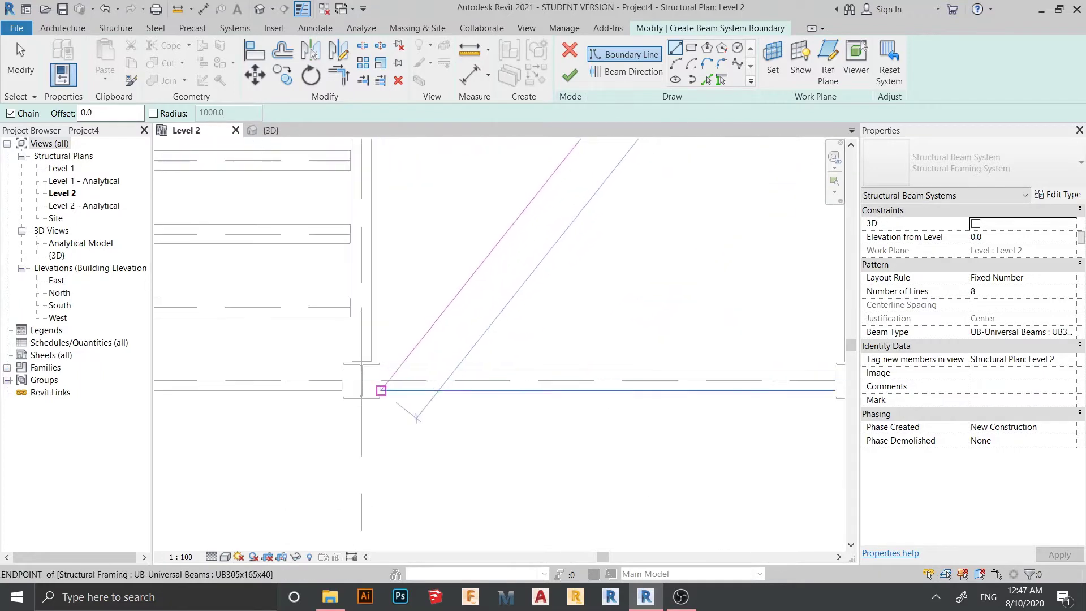
click(362, 380)
scroll(349, 297, down, 1)
middle_drag(349, 298, 352, 523)
click(359, 193)
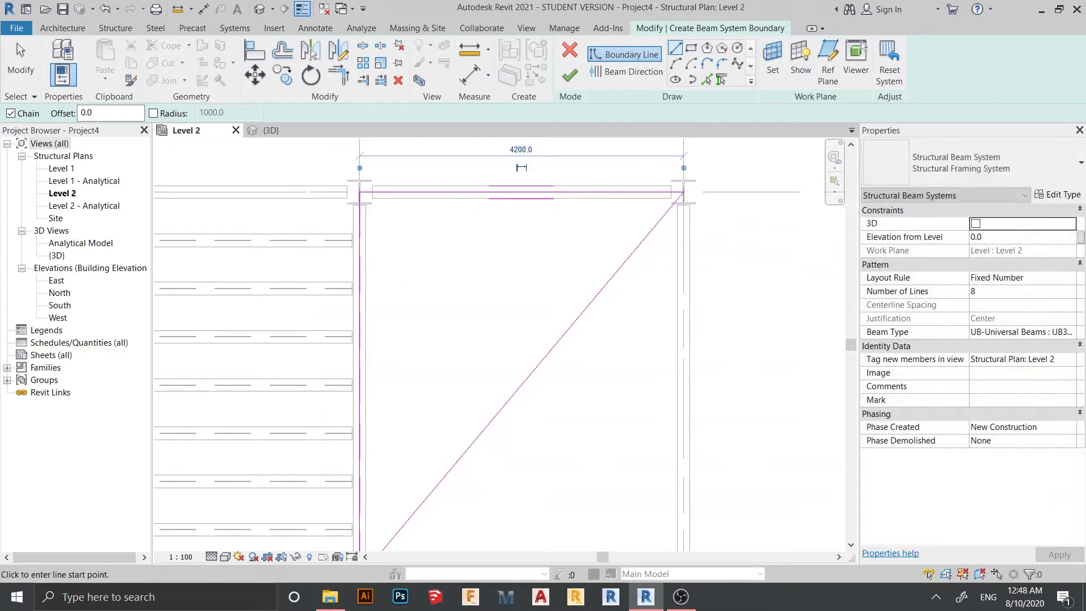
key(Escape)
Trim the corners between the horizontal, diagonal and vertical lines of the triangular boundary with Trim/Extend to Corner.
scroll(409, 274, up, 2)
middle_drag(359, 204, 463, 276)
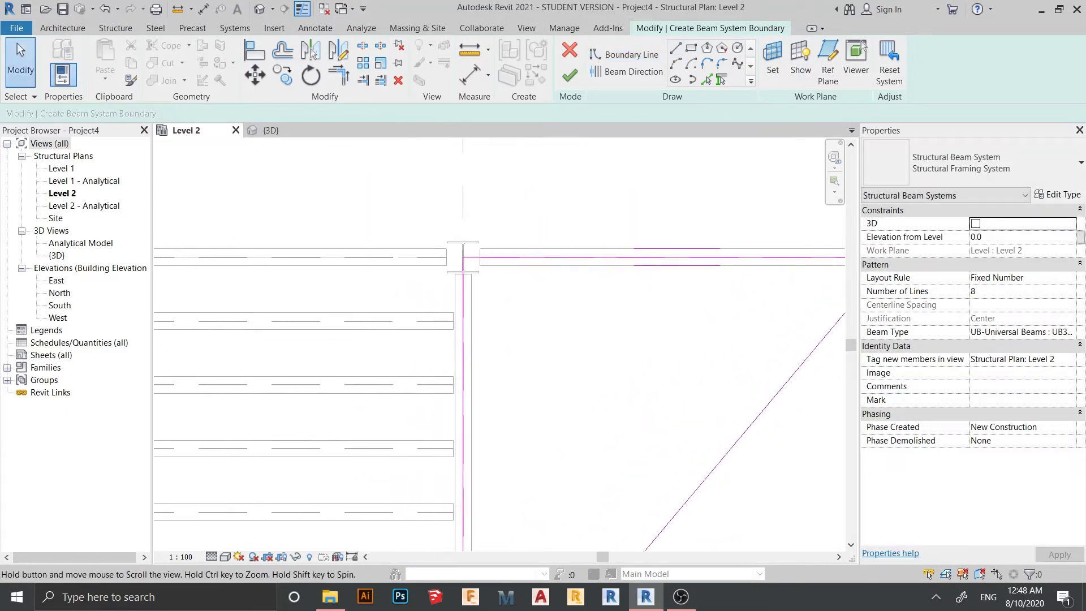
scroll(482, 371, up, 3)
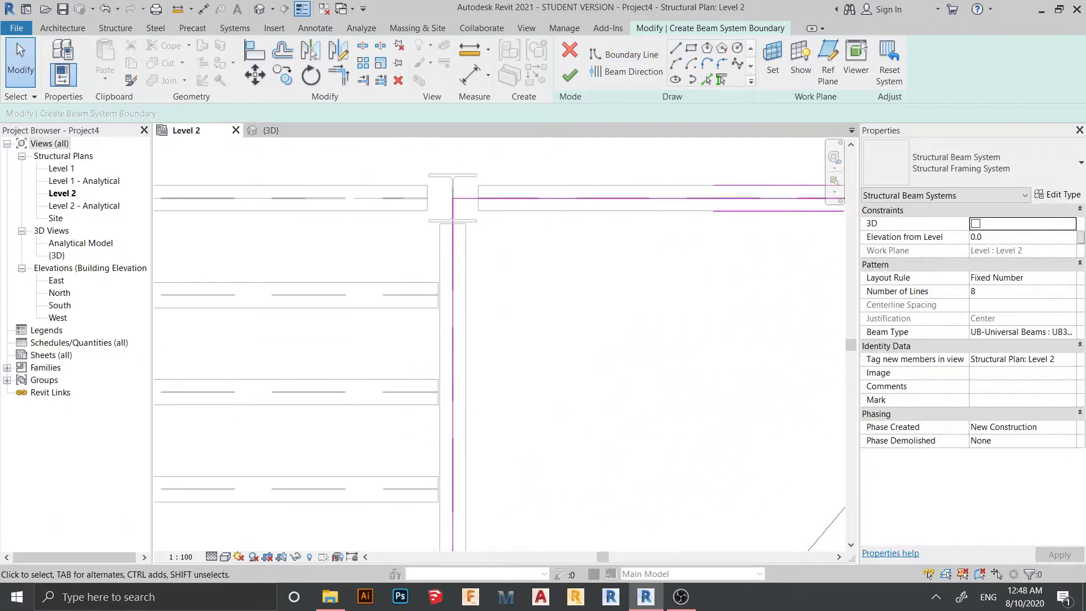
key(r)
click(453, 371)
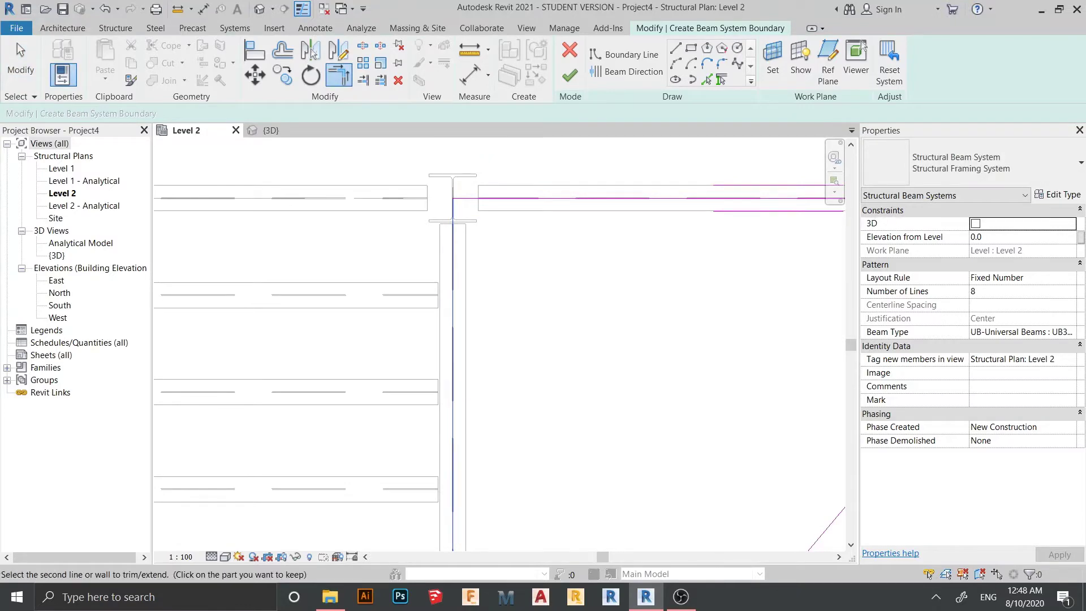
click(766, 198)
scroll(766, 198, down, 3)
middle_drag(765, 198, 317, 200)
click(317, 200)
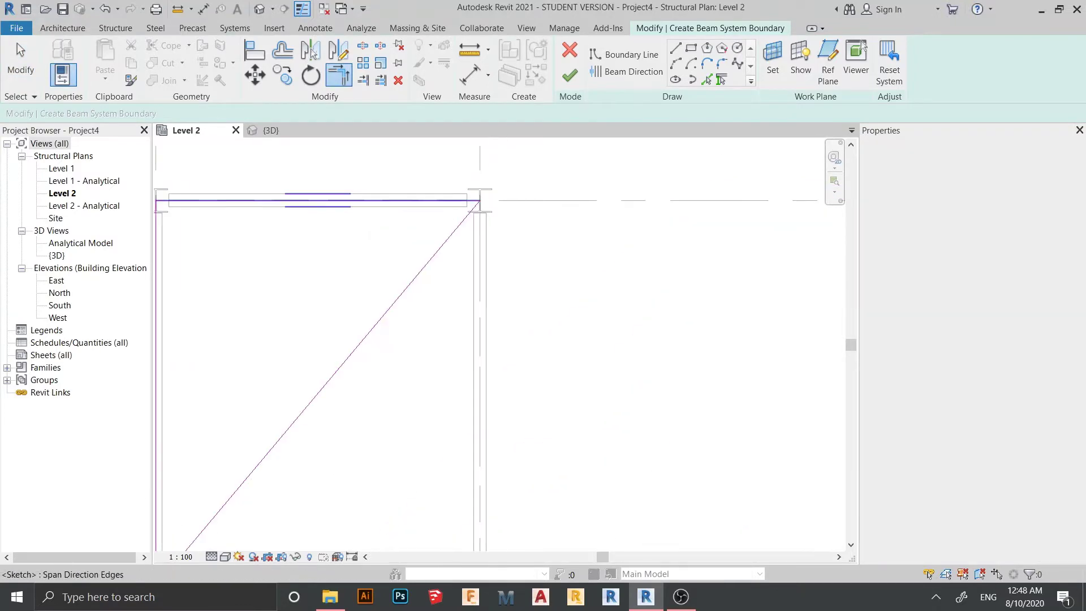
click(407, 286)
scroll(407, 286, down, 2)
middle_drag(407, 285, 582, 190)
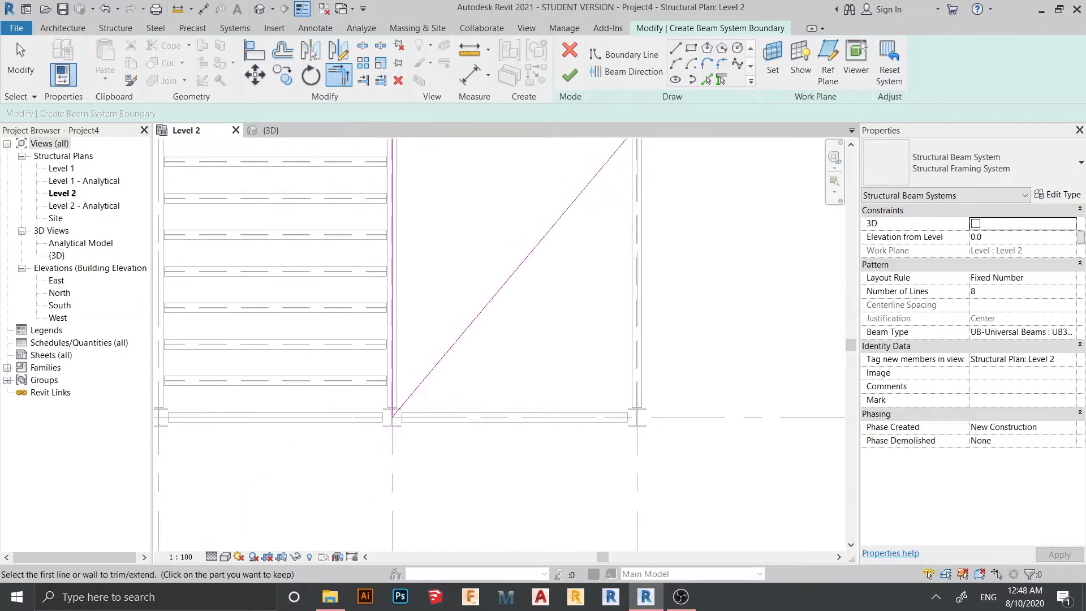
click(509, 278)
click(392, 271)
middle_drag(392, 272, 494, 422)
scroll(576, 343, up, 2)
key(Escape)
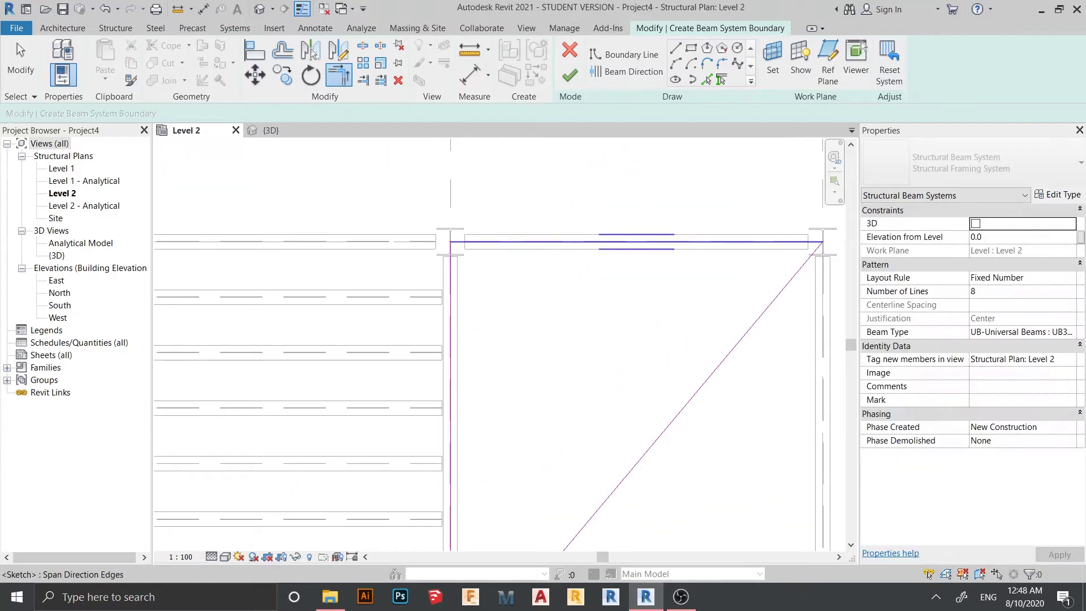
Set the beam direction parallel to the triangle's vertical boundary line and finish the beam system sketch.
middle_drag(577, 343, 615, 247)
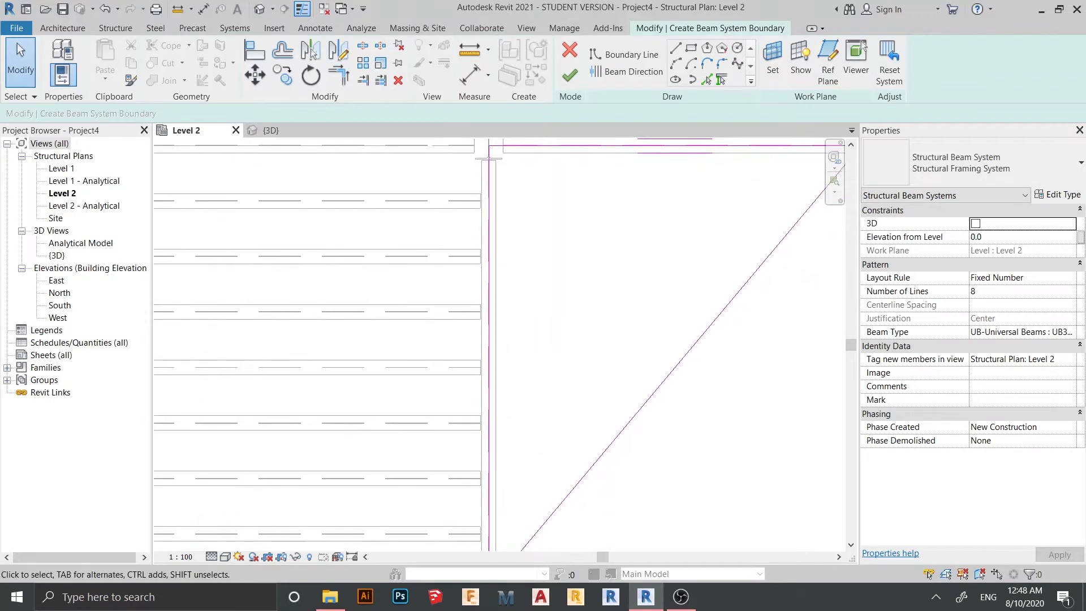
middle_drag(498, 339, 506, 358)
scroll(667, 312, down, 1)
middle_drag(667, 312, 627, 372)
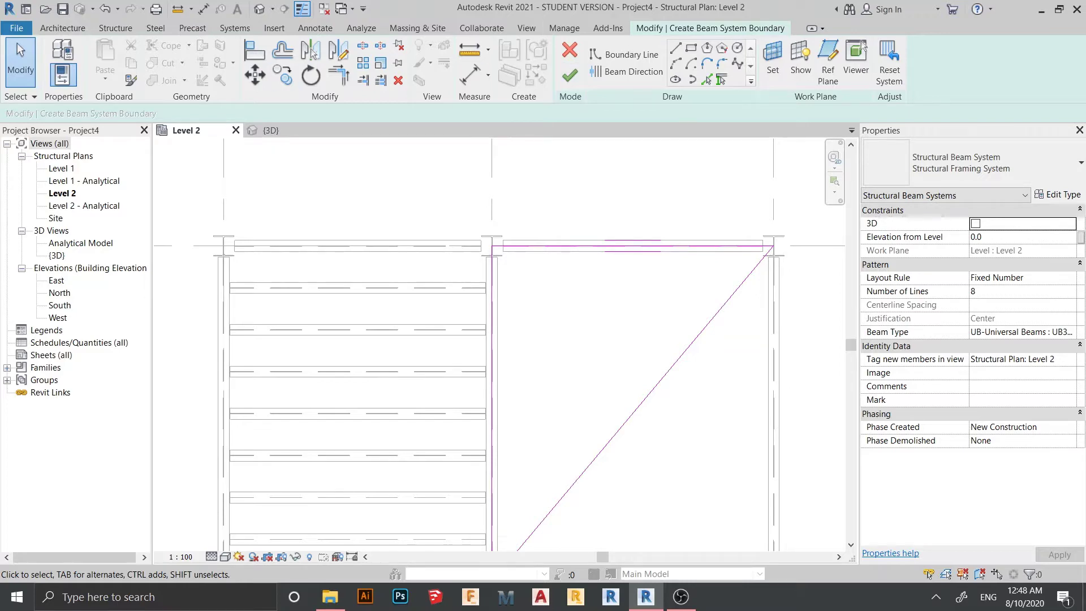
click(626, 71)
middle_drag(611, 368, 615, 320)
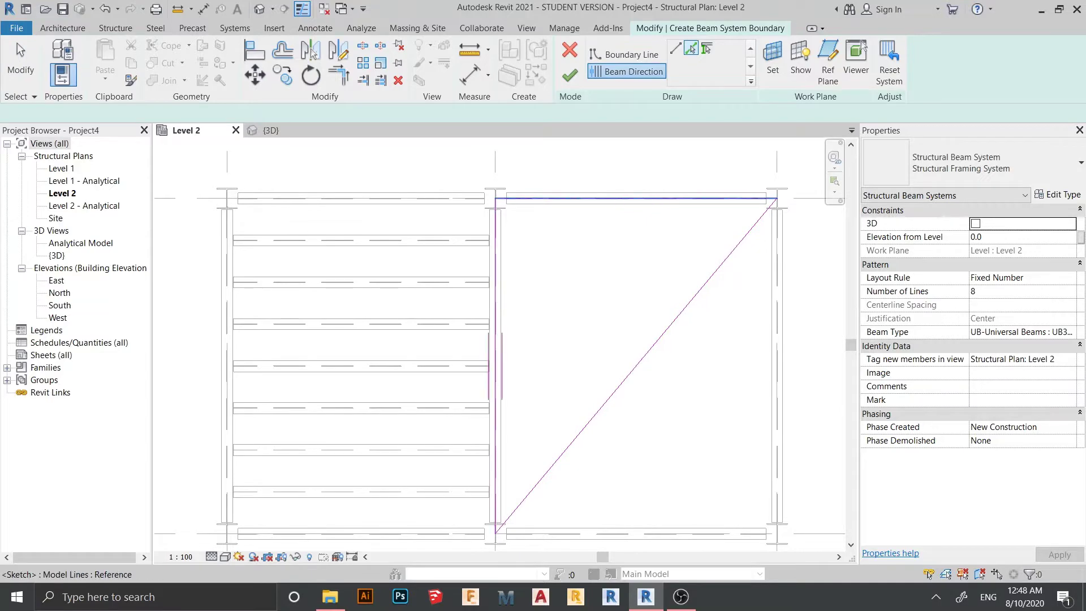
middle_drag(637, 366, 636, 361)
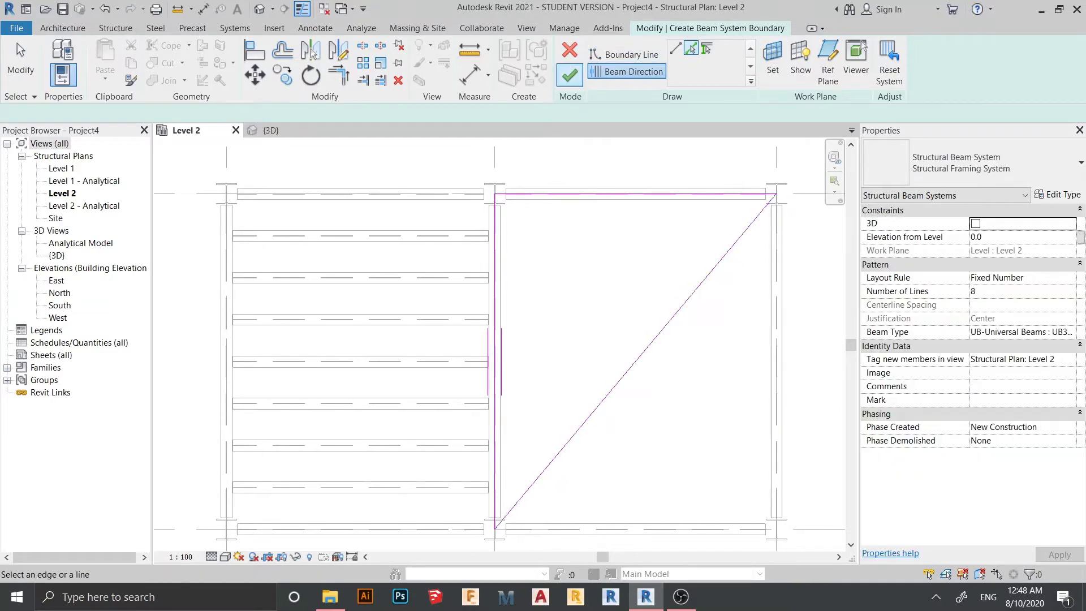
click(569, 76)
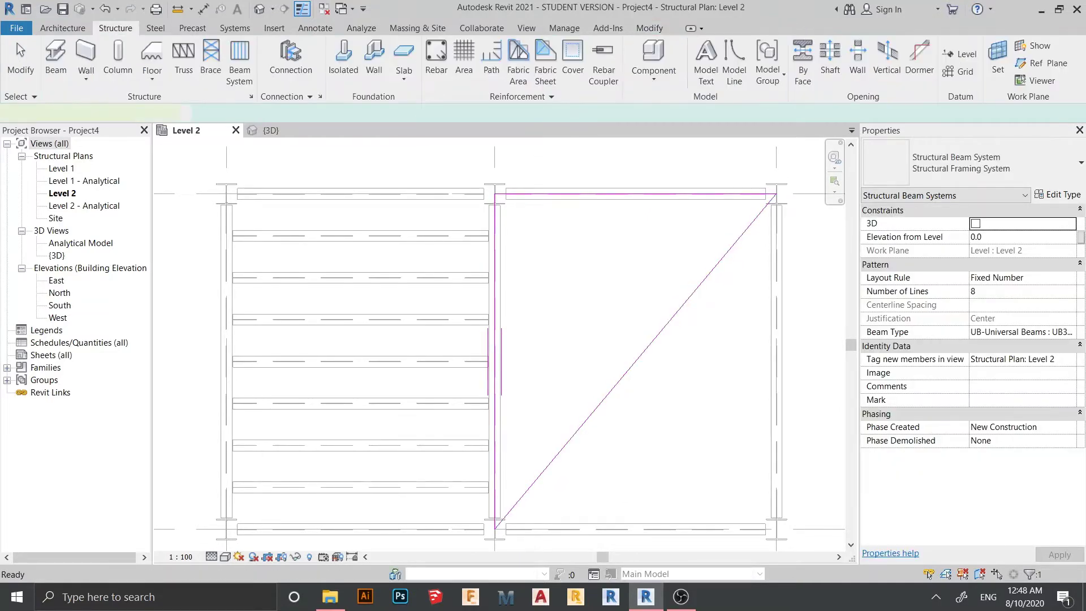
Open the Visibility/Graphic Overrides of the Level 2 plan and show its annotation categories.
middle_drag(606, 331, 535, 292)
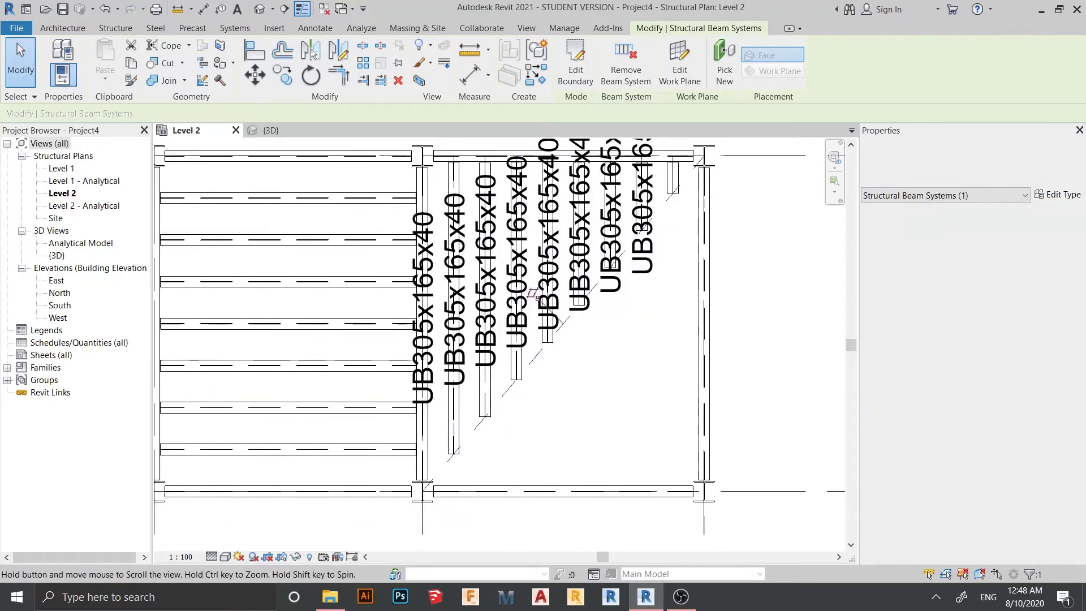
click(661, 177)
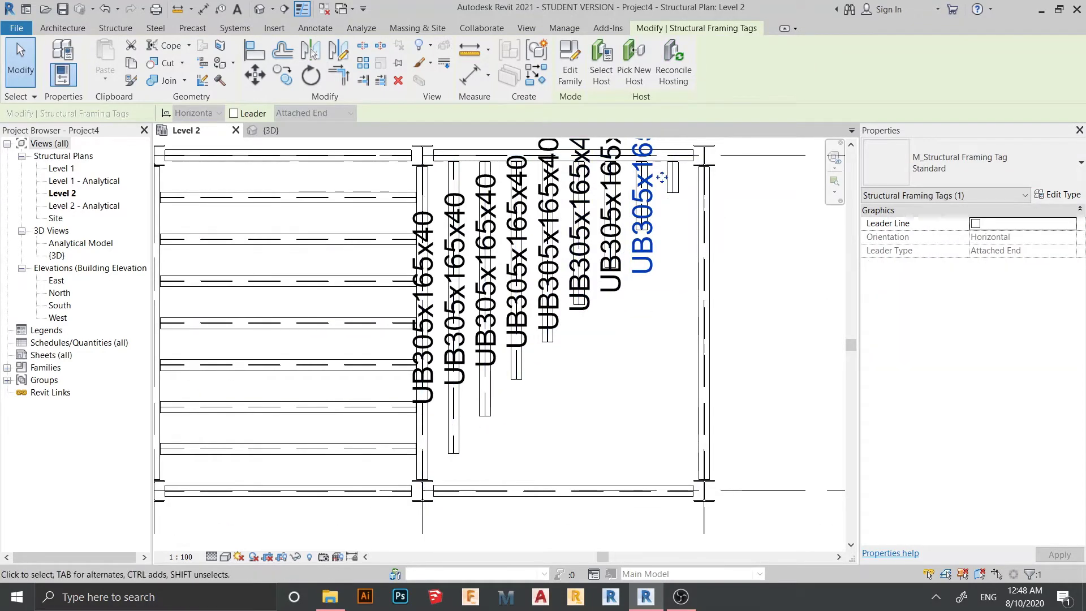
mouse_move(661, 178)
middle_down()
mouse_move(617, 180)
mouse_move(616, 231)
mouse_move(592, 193)
middle_up()
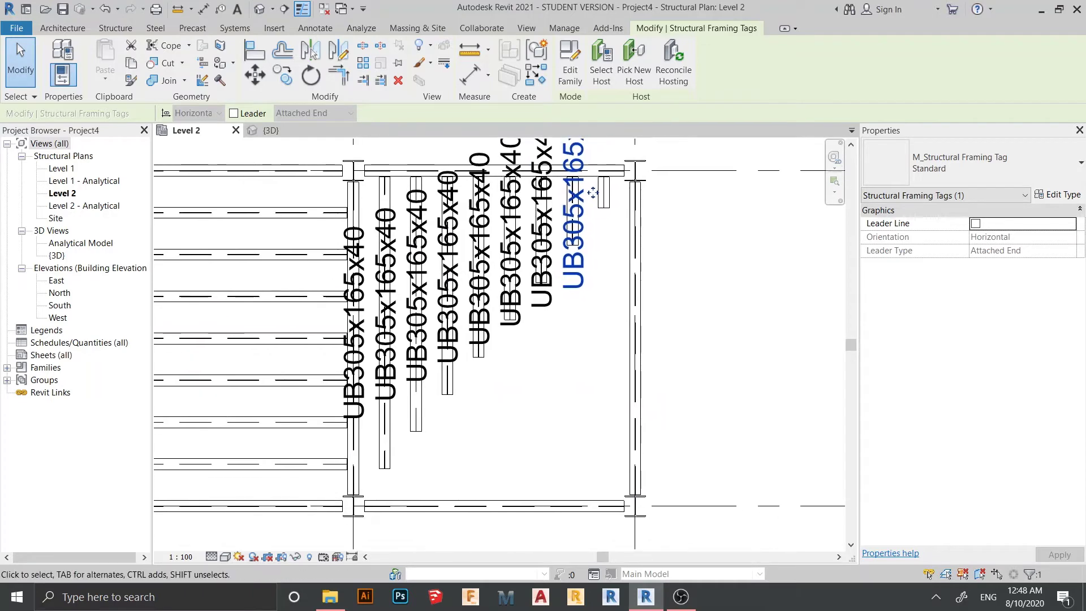
scroll(592, 193, down, 2)
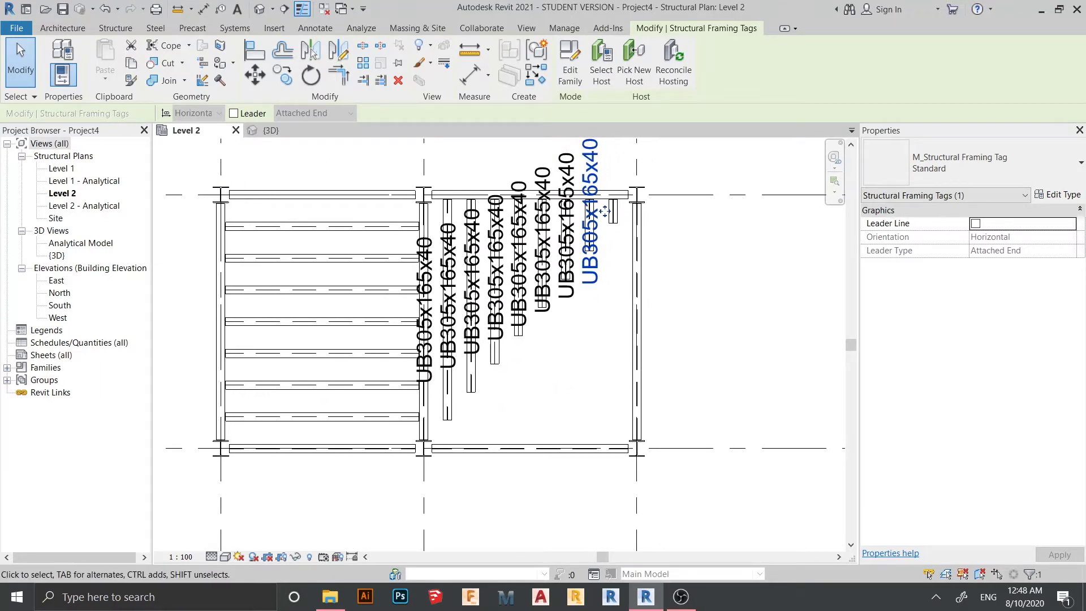
key(v)
key(g)
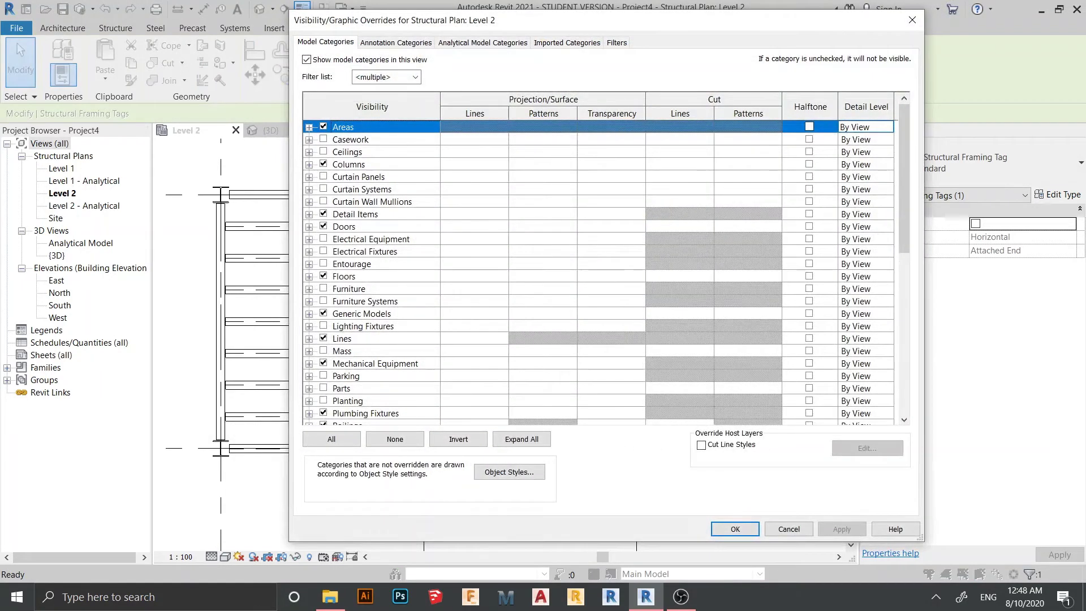
click(396, 43)
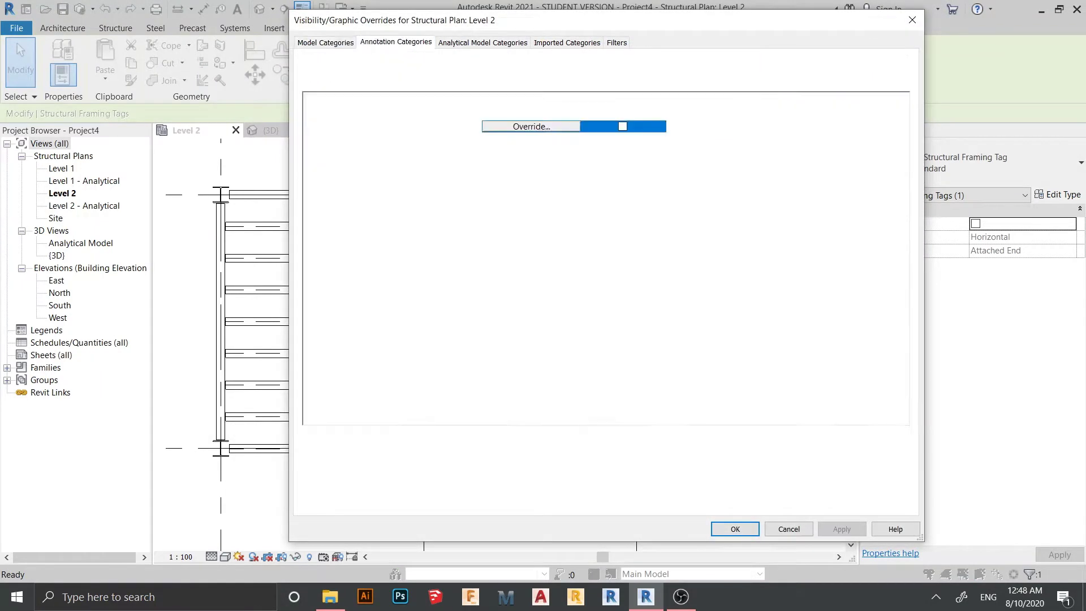
drag(765, 21, 616, 38)
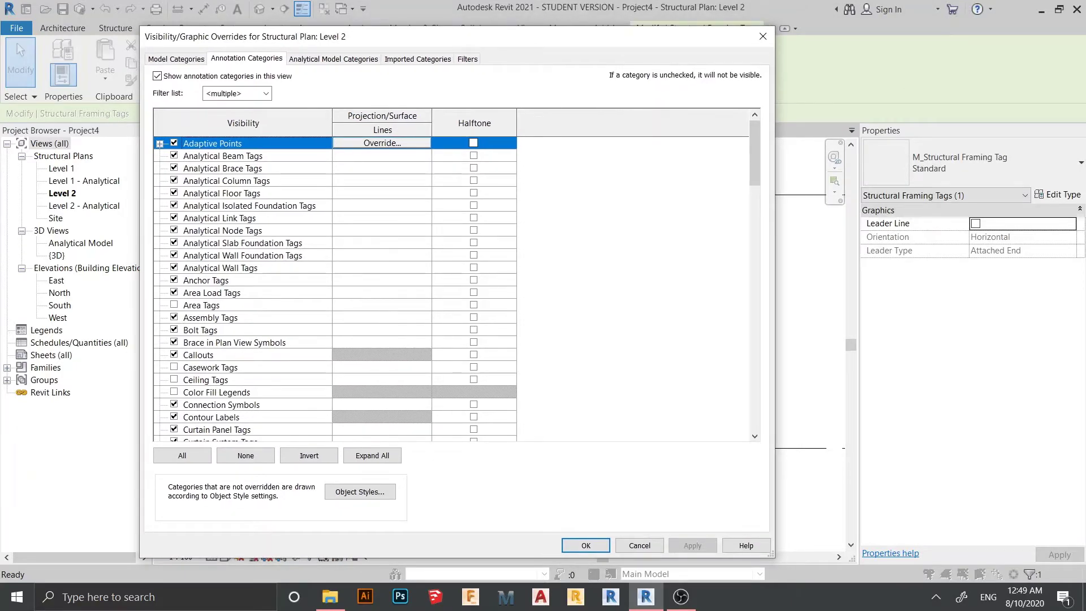
Turn off the Structural Framing Tags category in the Level 2 plan and apply the visibility overrides.
scroll(452, 288, down, 9)
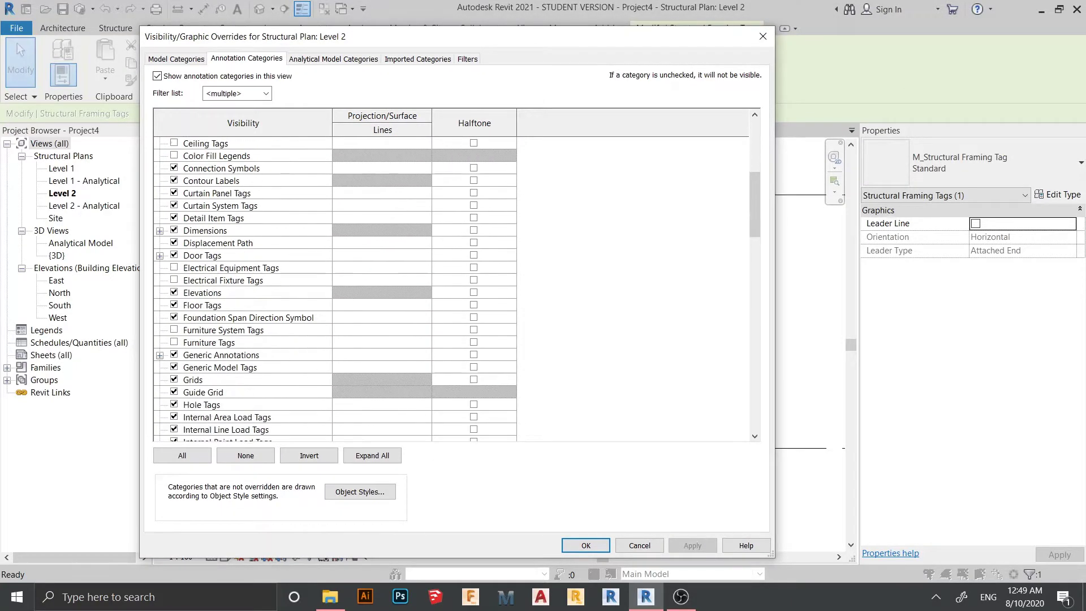
scroll(453, 288, down, 10)
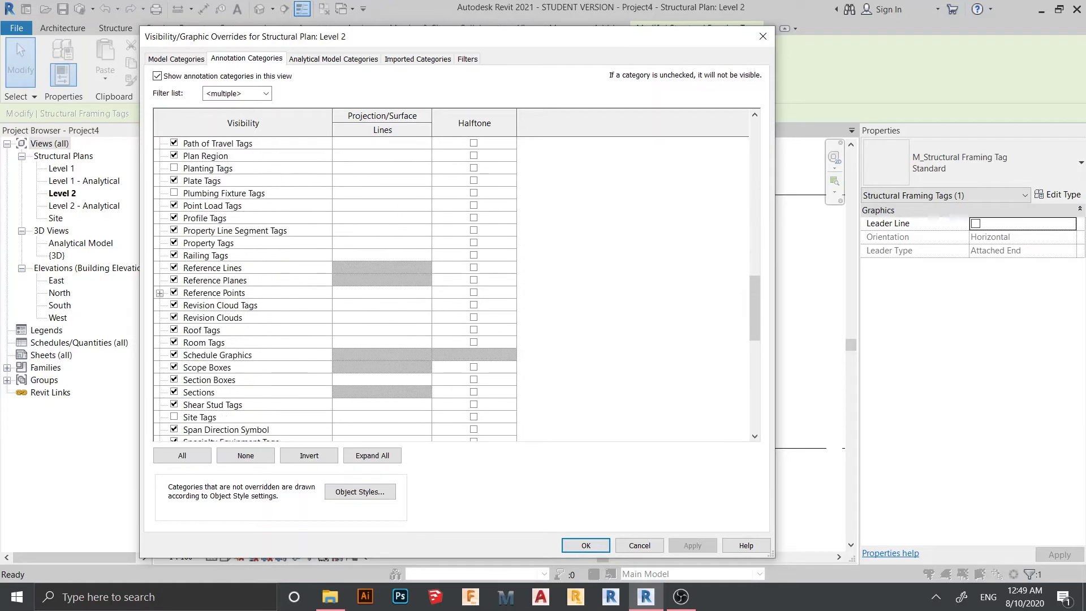
scroll(453, 288, down, 5)
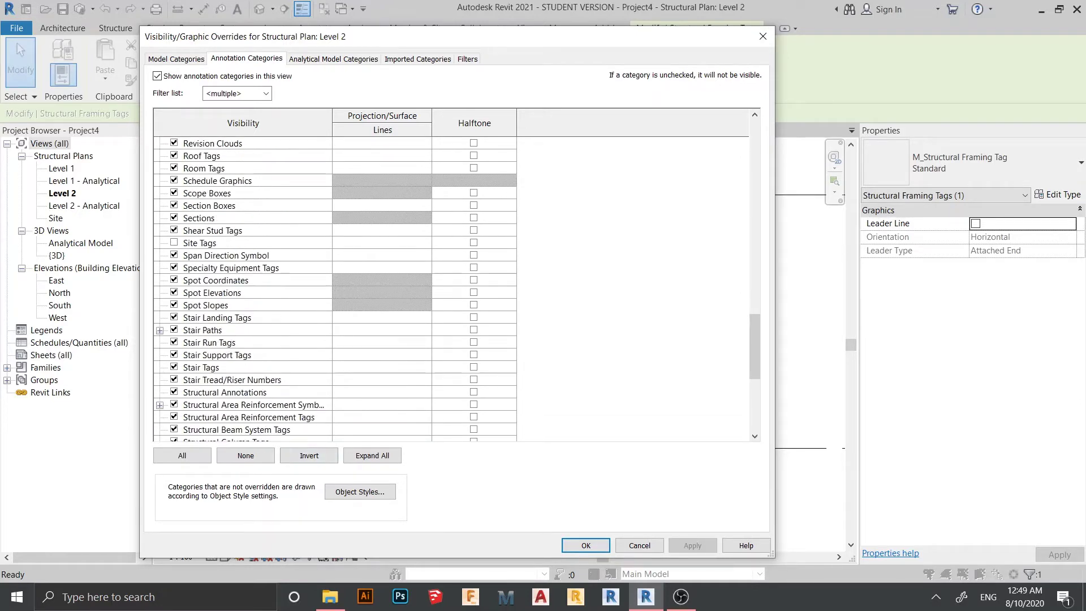
scroll(453, 288, down, 1)
scroll(452, 289, down, 1)
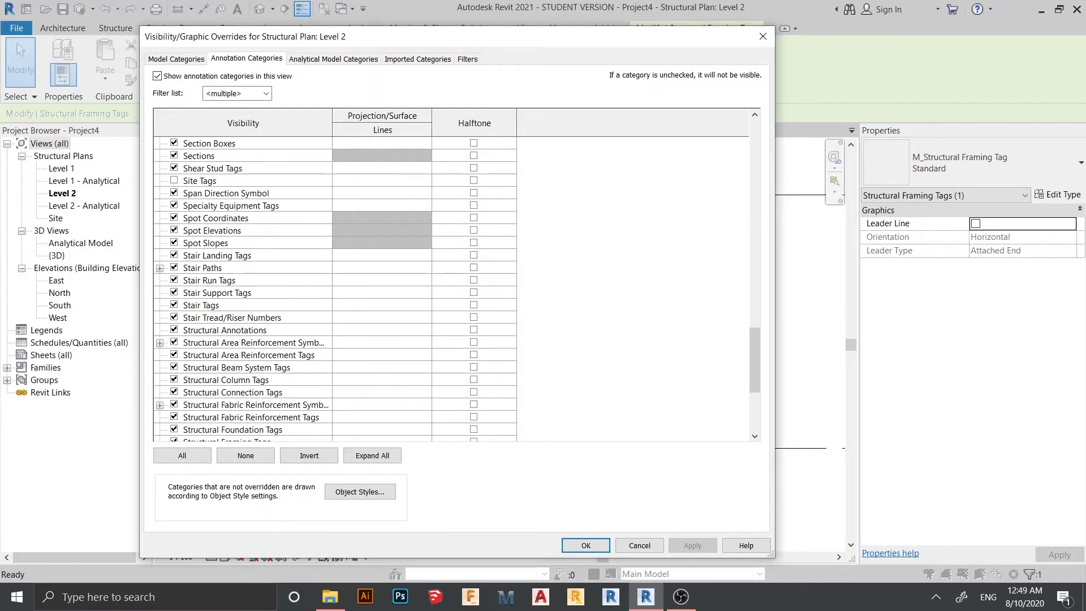
scroll(453, 289, down, 1)
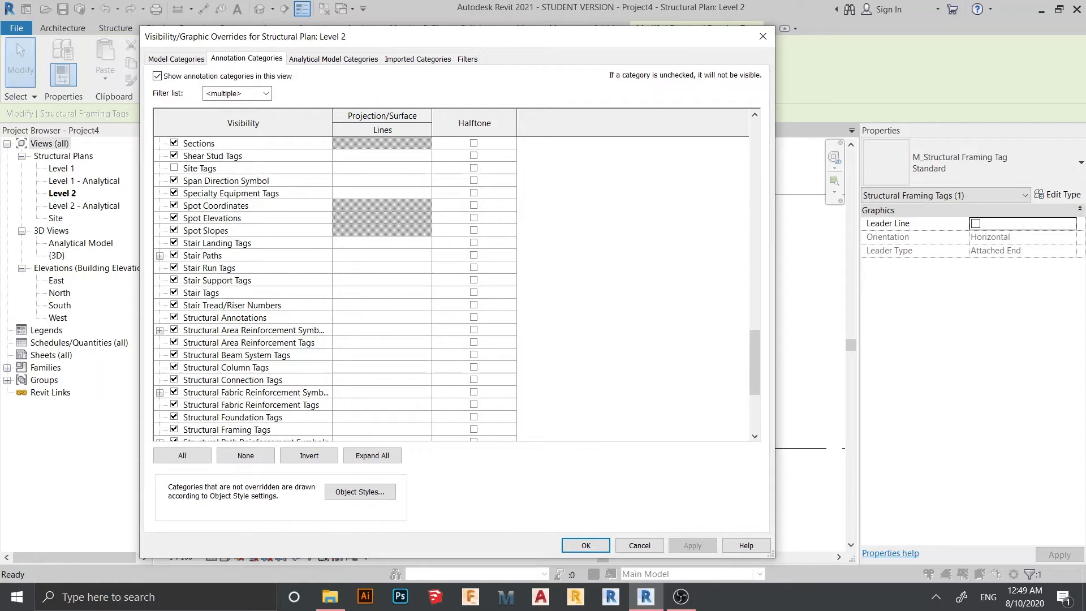
scroll(453, 289, down, 1)
click(174, 404)
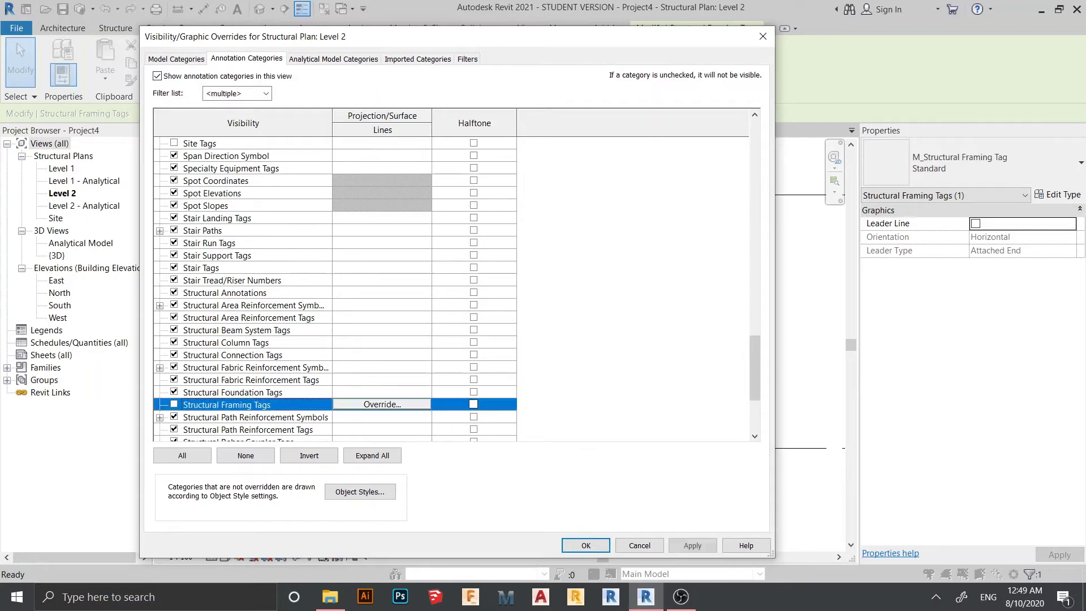
click(692, 546)
click(586, 545)
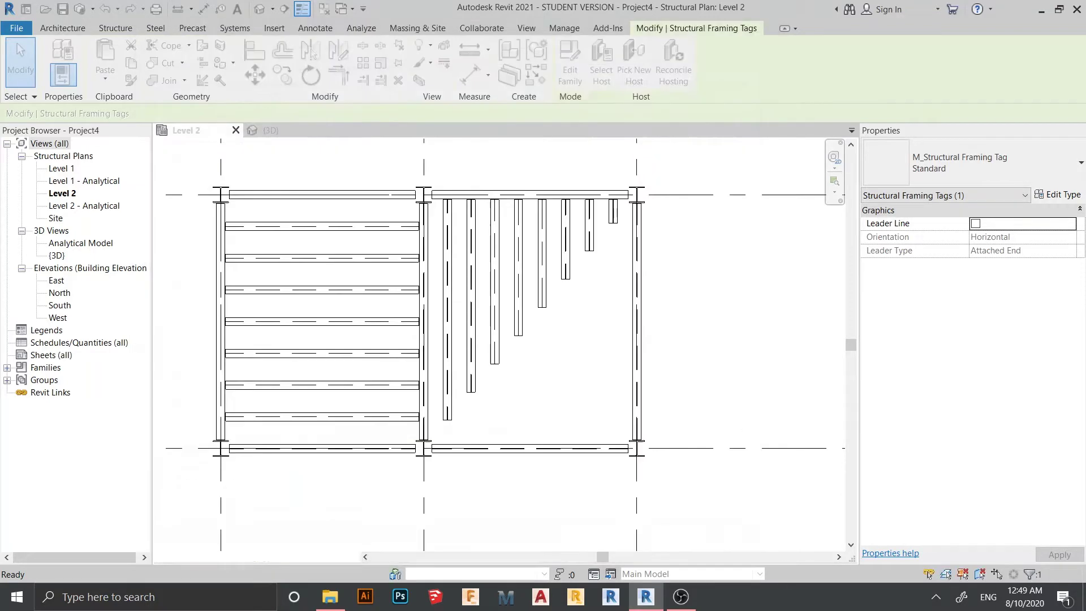
Select the triangular beam system in the right bay of the Level 2 plan.
scroll(481, 142, up, 1)
mouse_move(497, 339)
middle_down()
mouse_move(483, 256)
mouse_move(497, 386)
mouse_move(496, 301)
mouse_move(500, 359)
middle_up()
scroll(695, 291, down, 2)
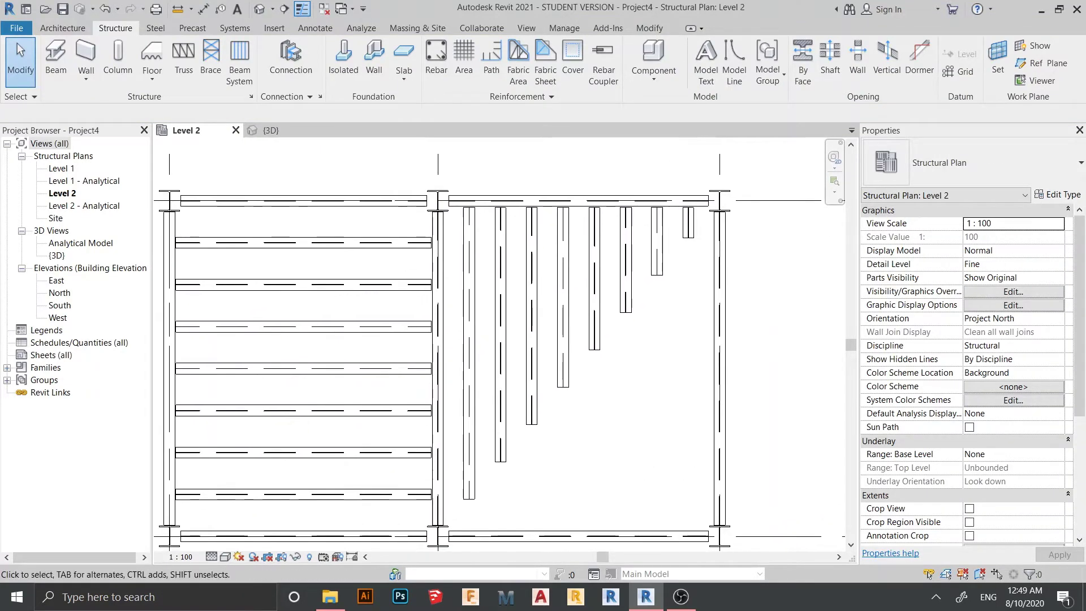
click(554, 342)
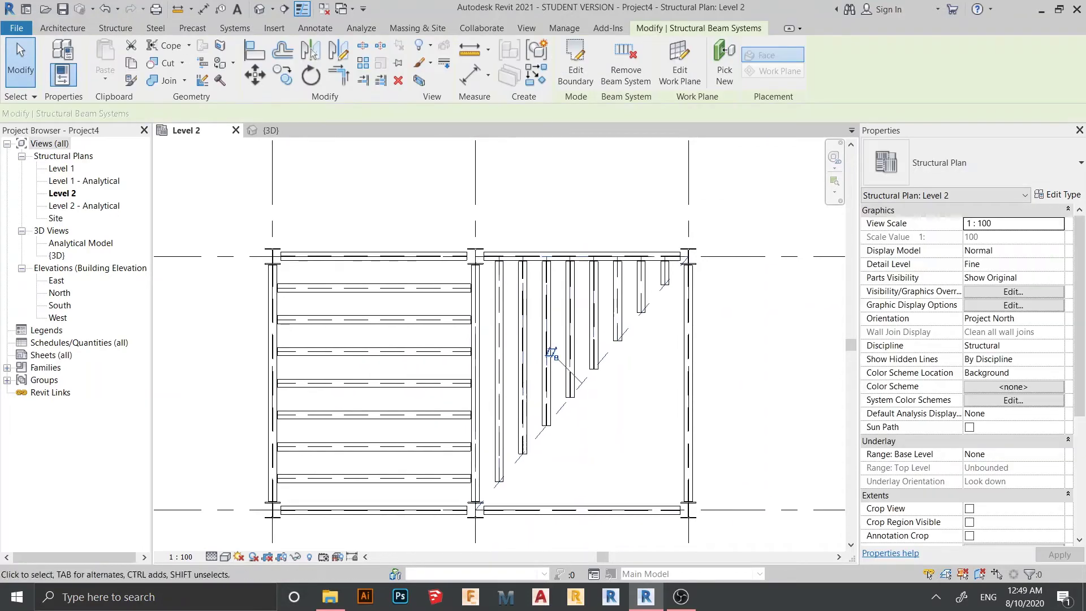
middle_drag(554, 343, 556, 349)
scroll(595, 412, up, 2)
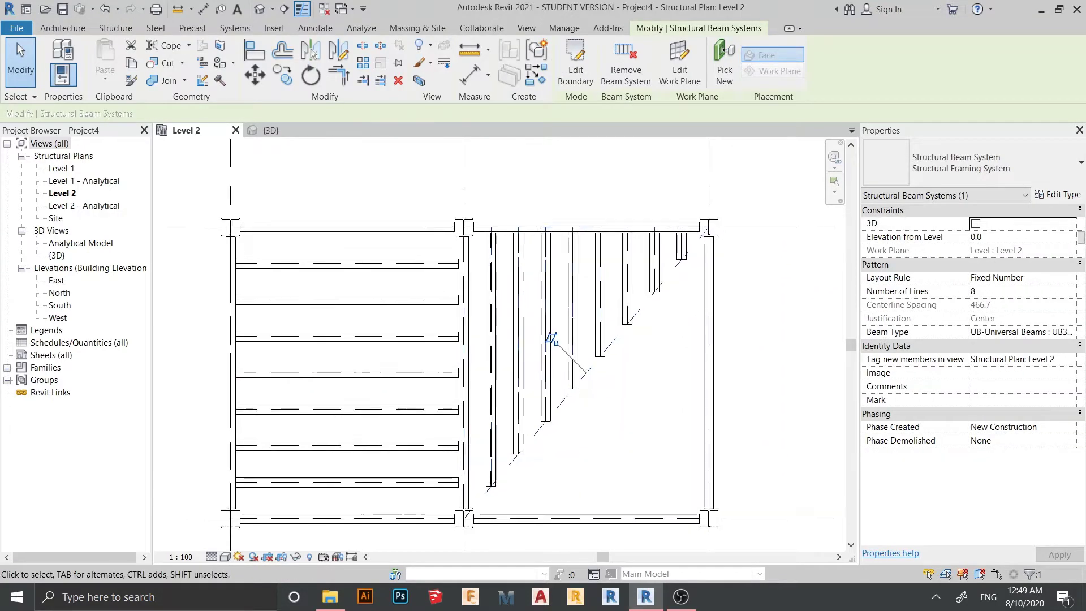
mouse_move(596, 412)
middle_down()
mouse_move(596, 437)
mouse_move(606, 375)
mouse_move(602, 400)
middle_up()
middle_drag(551, 316, 583, 345)
scroll(706, 388, down, 2)
middle_drag(690, 386, 563, 377)
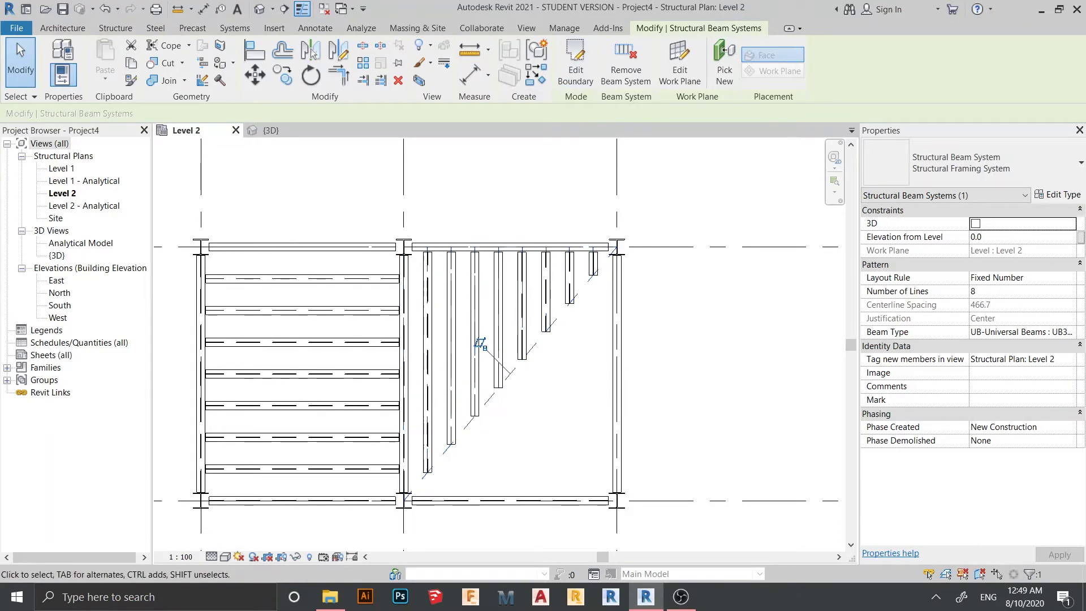
Edit the triangular beam system's boundary, set the beam direction parallel to its upper horizontal line and finish the sketch.
click(575, 62)
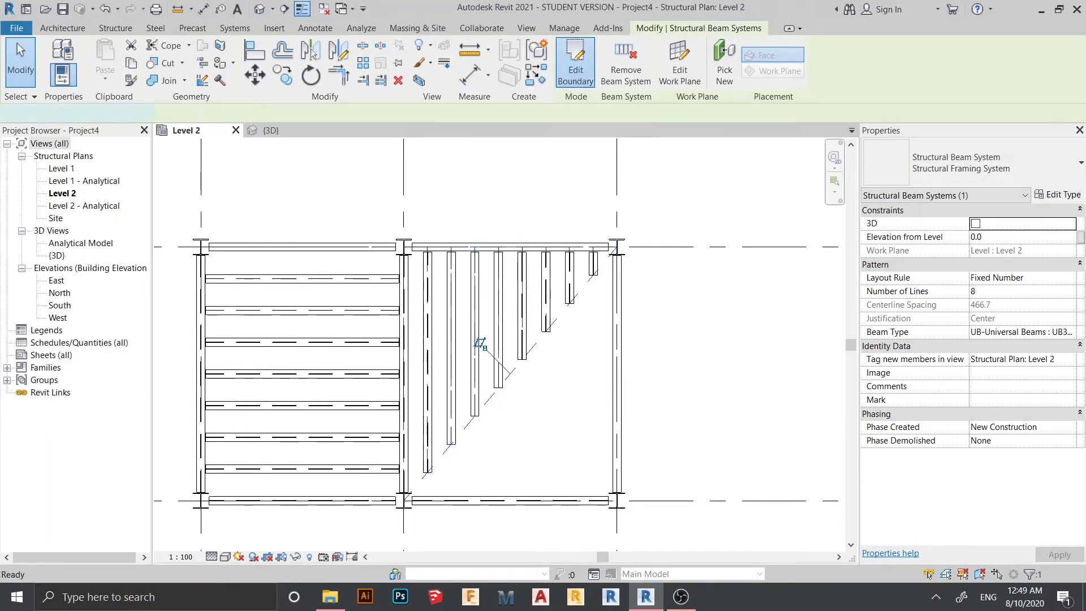
middle_drag(481, 344, 434, 334)
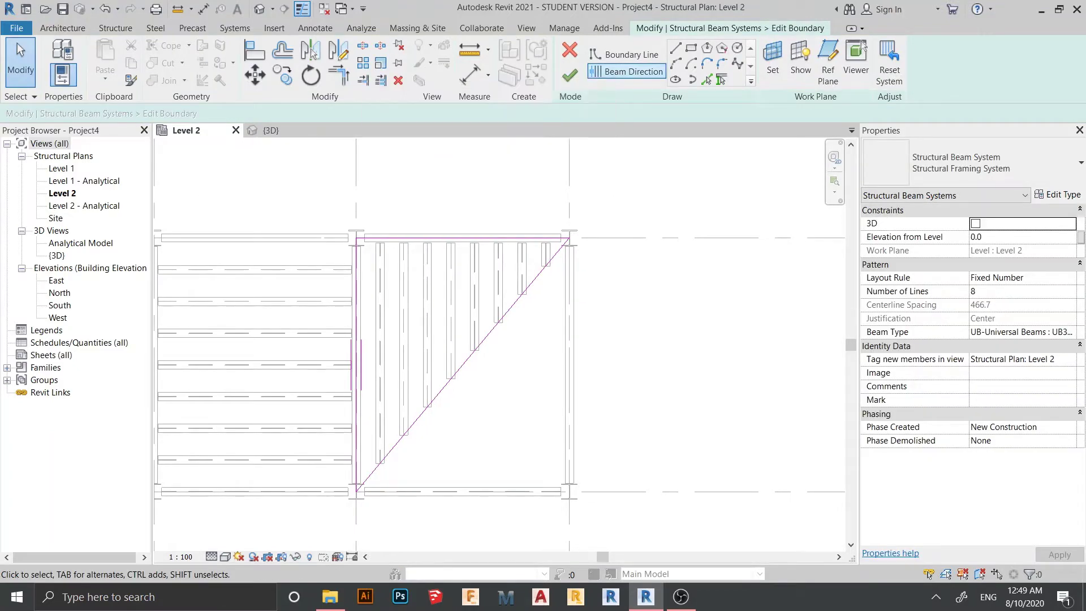
click(626, 71)
click(462, 238)
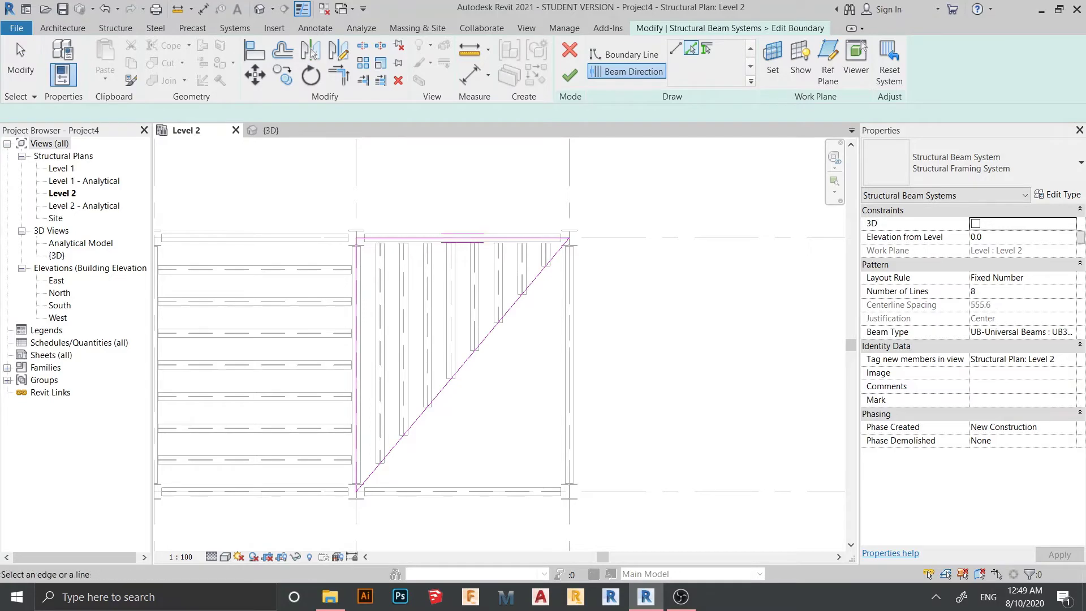
middle_drag(463, 237, 522, 203)
click(569, 74)
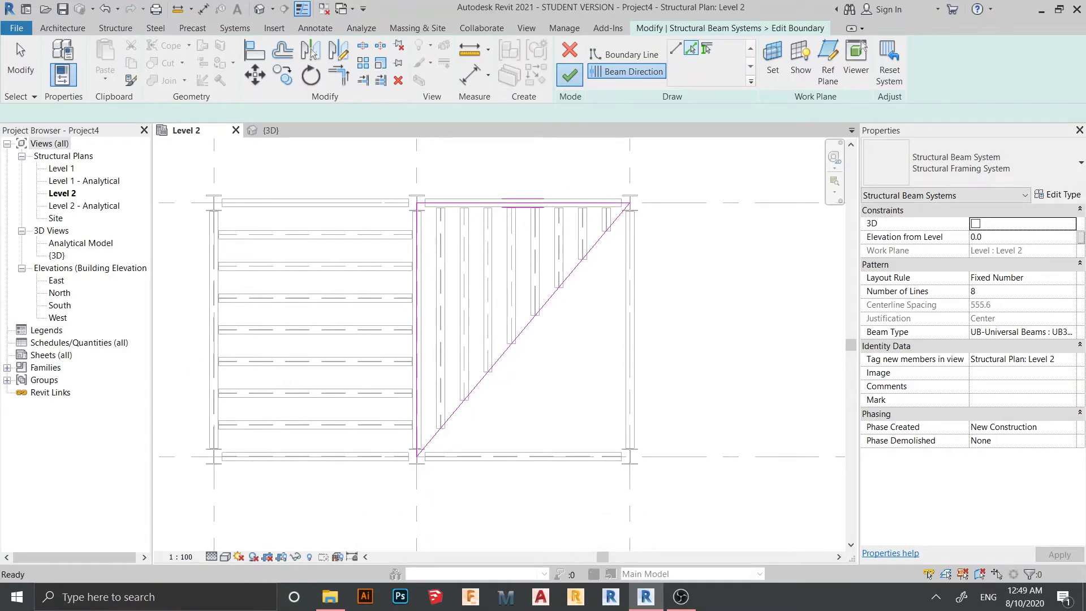
middle_drag(493, 300, 453, 330)
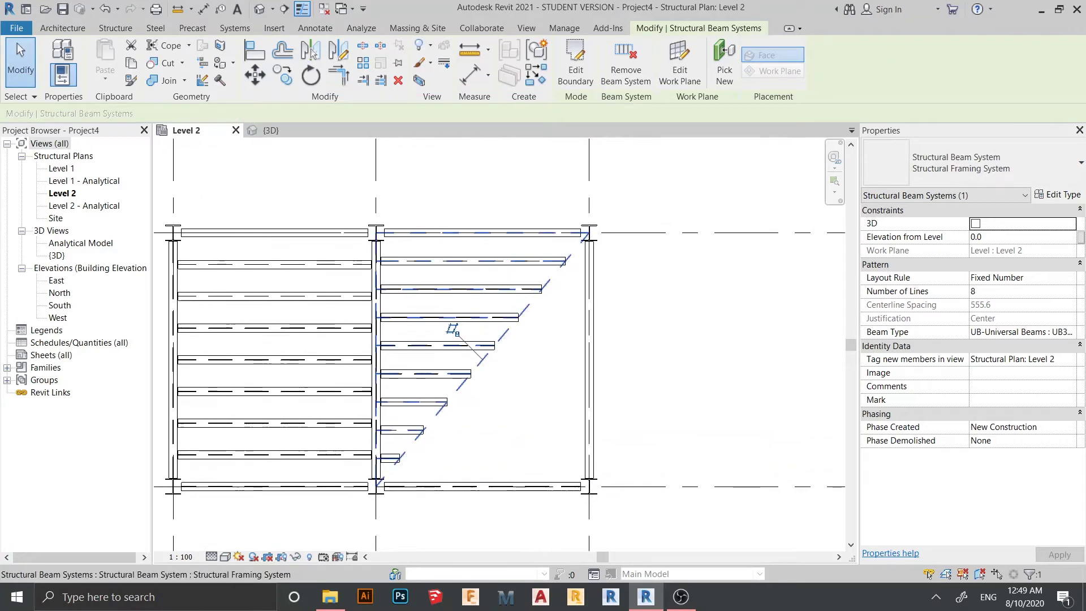
Edit the boundary again, draw a slanted beam direction line about 6031 mm long at about 56° from the lower-right column to grid 2, and finish.
key(Escape)
click(575, 64)
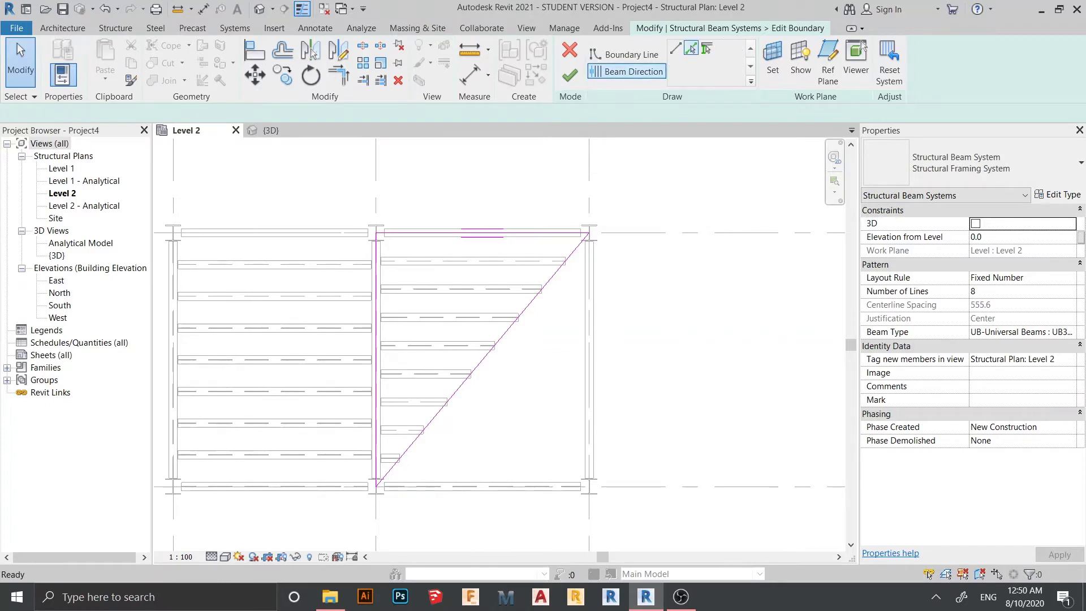
click(627, 71)
scroll(183, 220, down, 2)
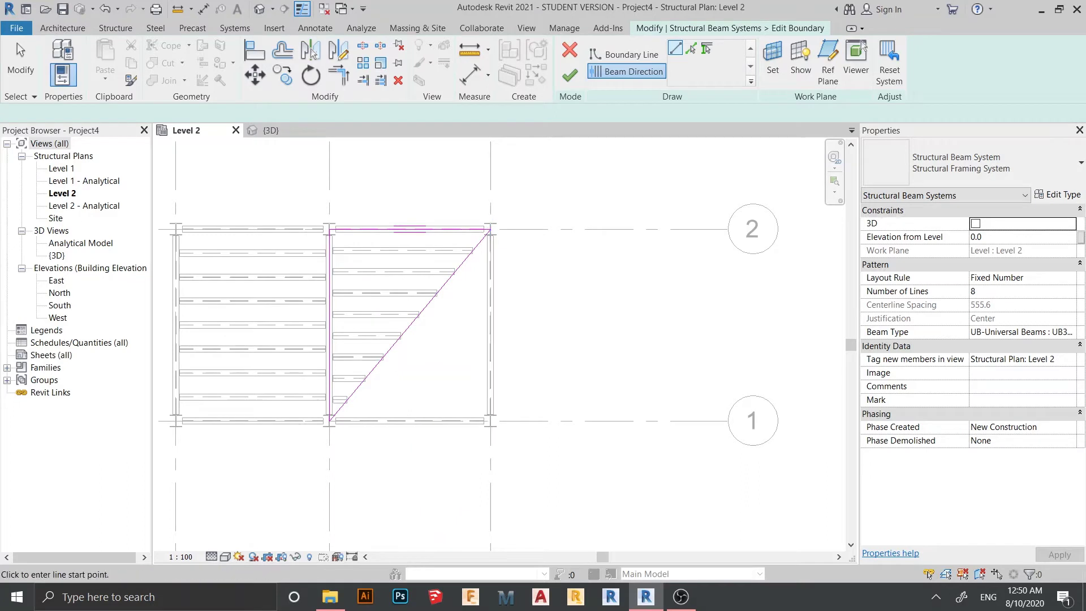
click(491, 419)
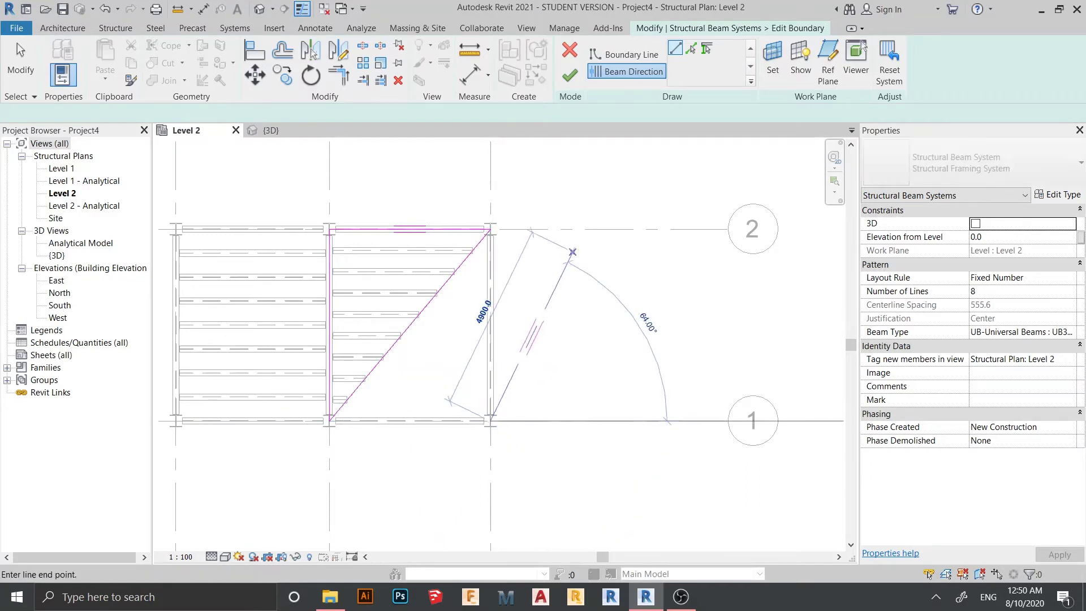
click(620, 229)
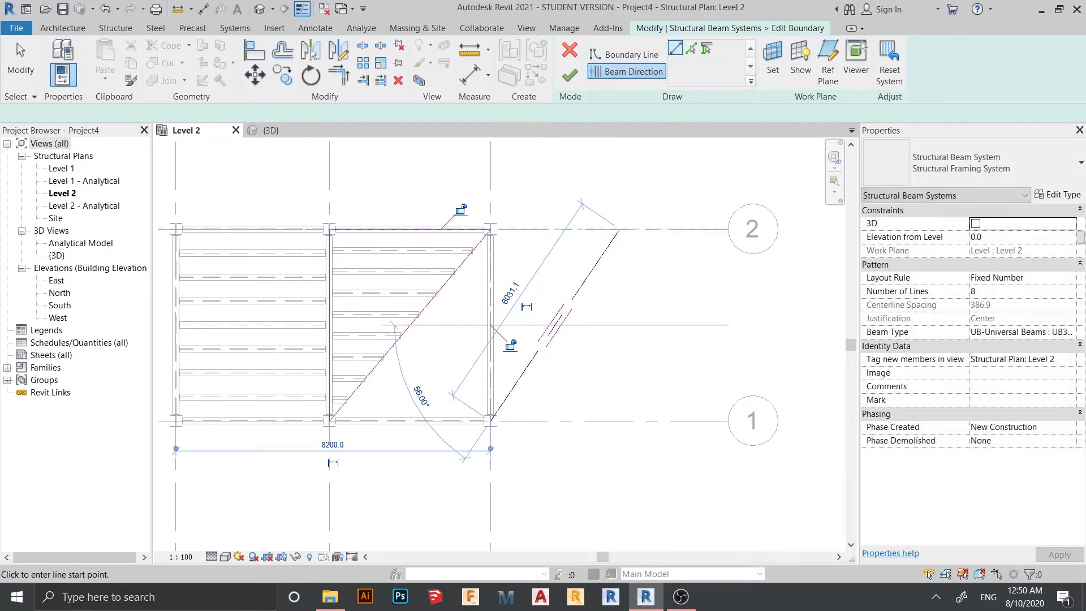
scroll(339, 313, up, 1)
middle_drag(339, 313, 407, 314)
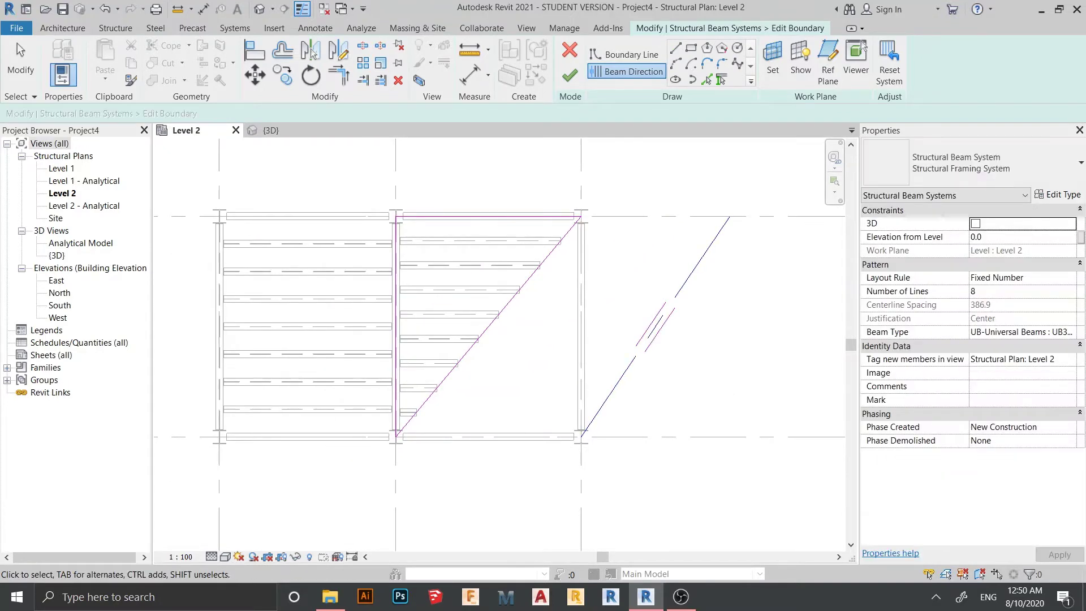
key(Escape)
click(570, 76)
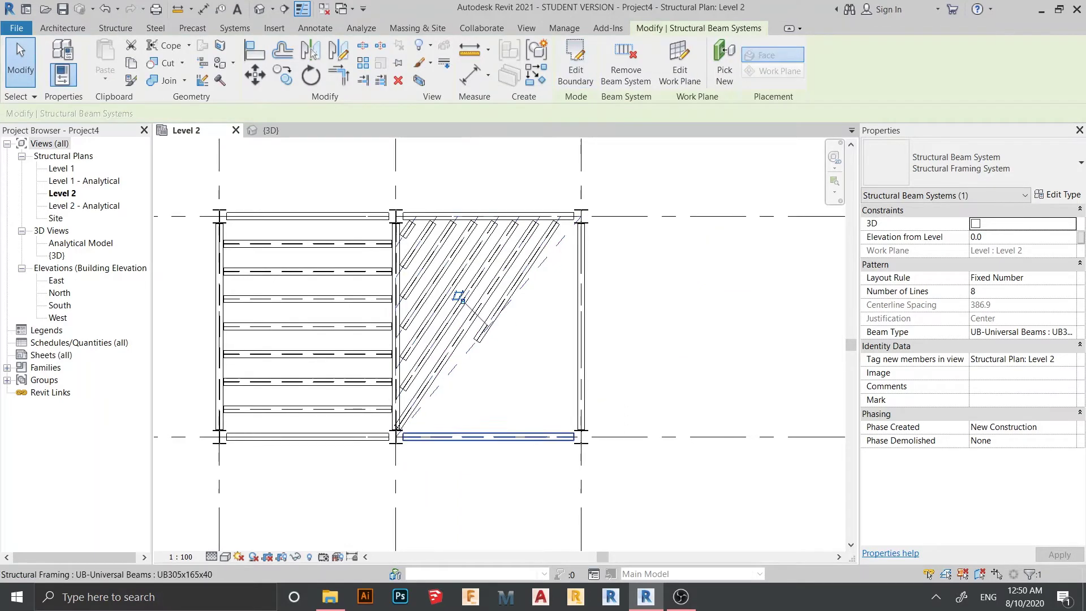
Switch to the 3D view and examine the slanted beams of the triangular beam system from above.
middle_drag(502, 312, 471, 348)
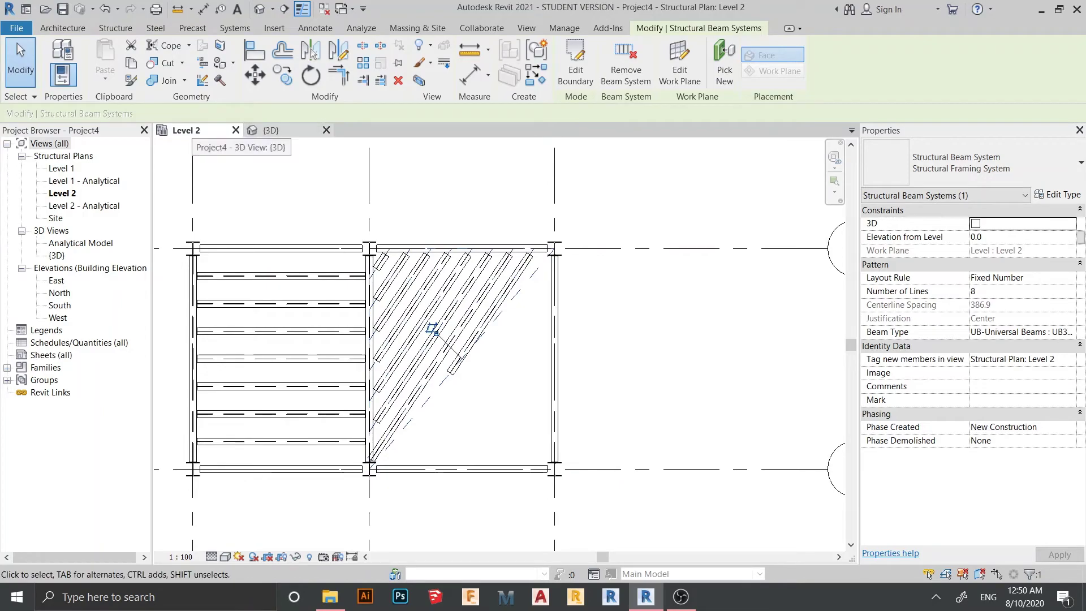
click(271, 131)
middle_drag(660, 413, 589, 187)
middle_drag(589, 339, 594, 304)
shift+middle_drag(594, 304, 594, 317)
shift+middle_drag(597, 263, 573, 373)
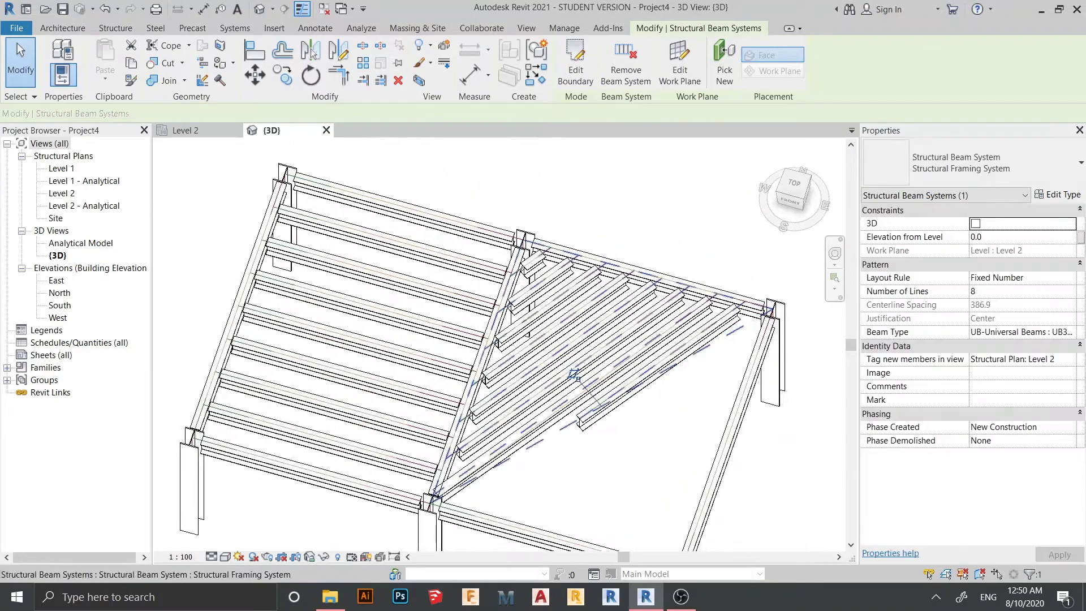
scroll(574, 379, up, 2)
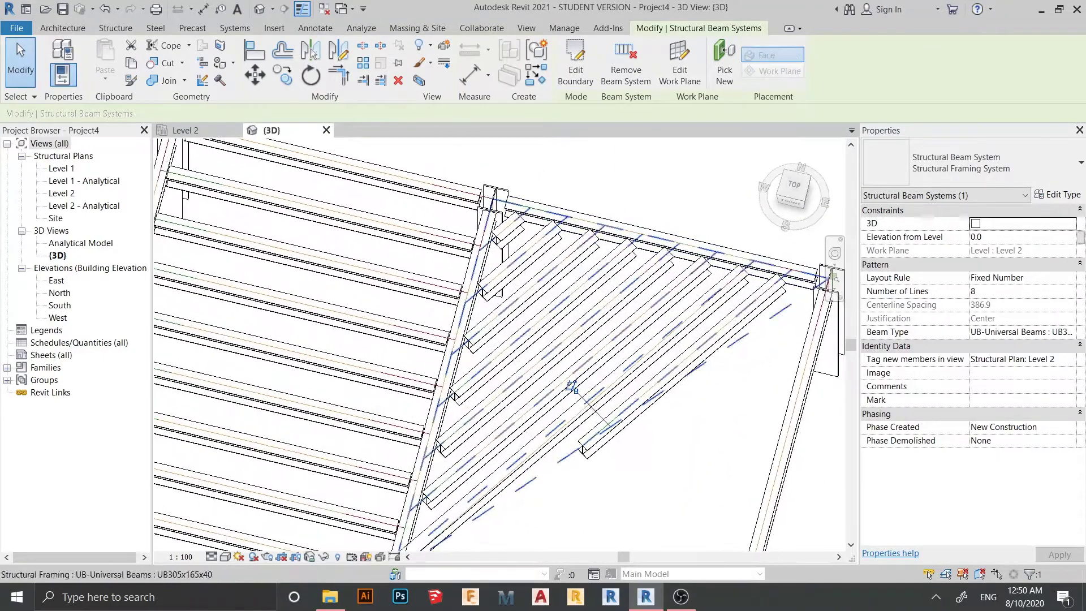
middle_drag(574, 385, 614, 382)
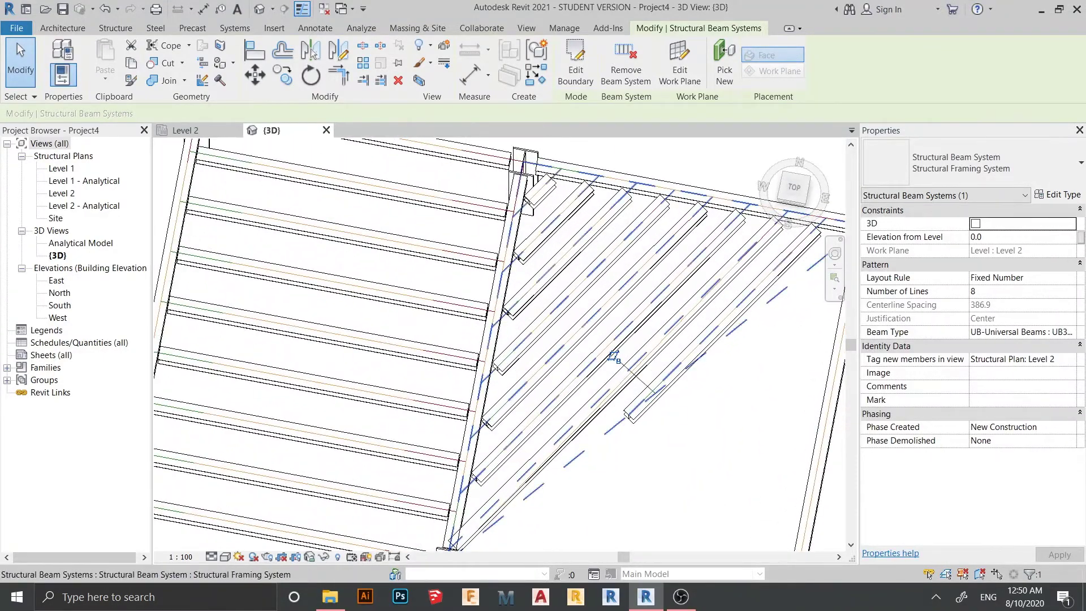
Set the triangular beam system's number of lines to 10.
scroll(560, 335, down, 4)
shift+middle_drag(560, 336, 592, 339)
click(593, 336)
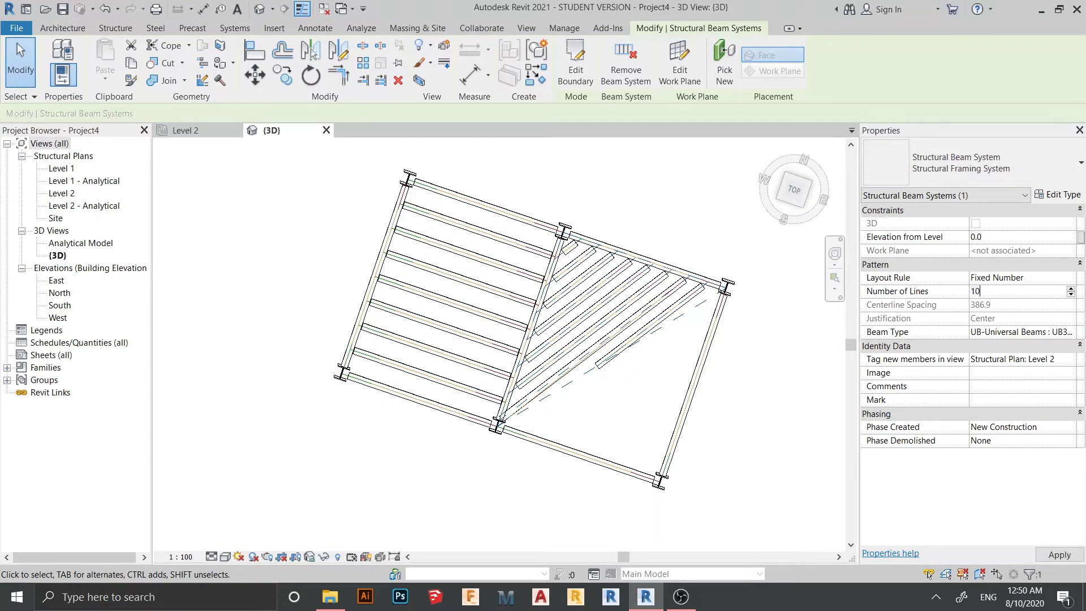
key(Return)
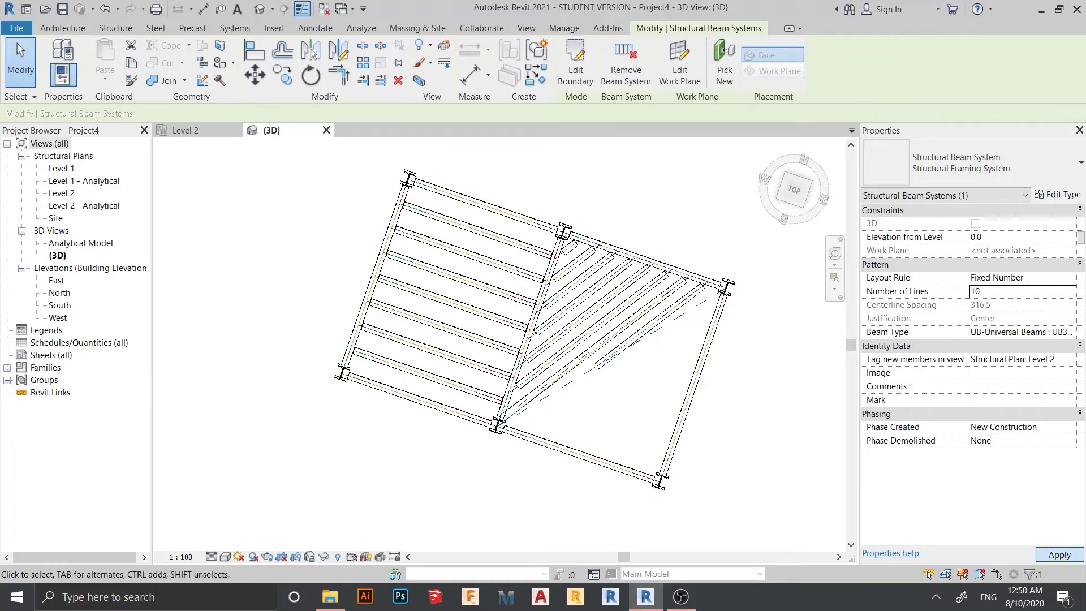
Edit the triangular beam system's boundary in the Level 2 plan and draw a six-sided inscribed polygon among its upper-left beams.
scroll(711, 257, up, 2)
shift+middle_drag(711, 257, 670, 238)
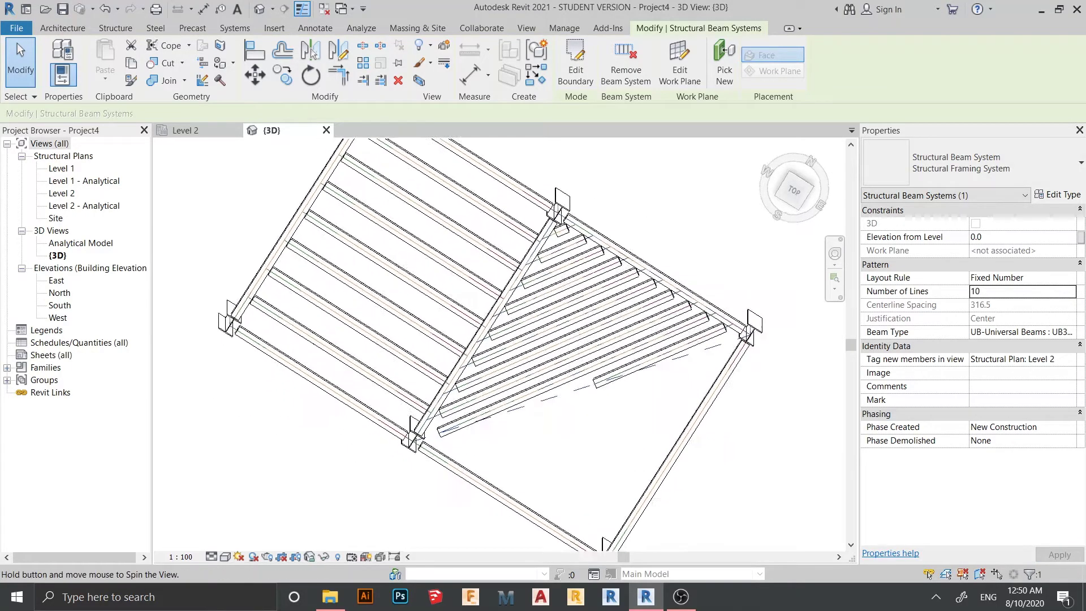
shift+middle_drag(547, 421, 598, 405)
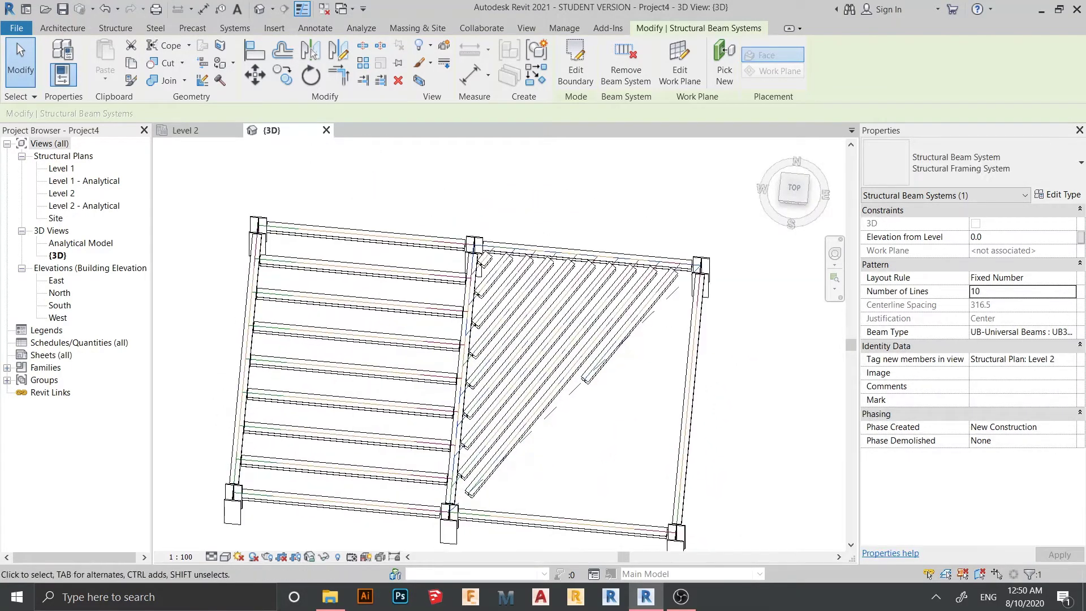
click(186, 130)
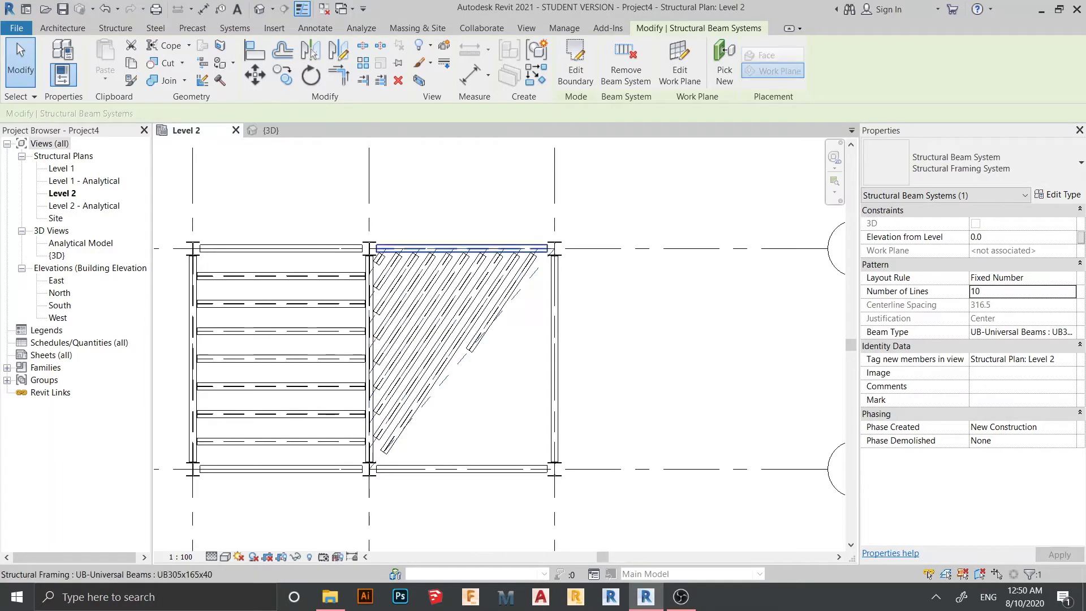
scroll(518, 221, up, 3)
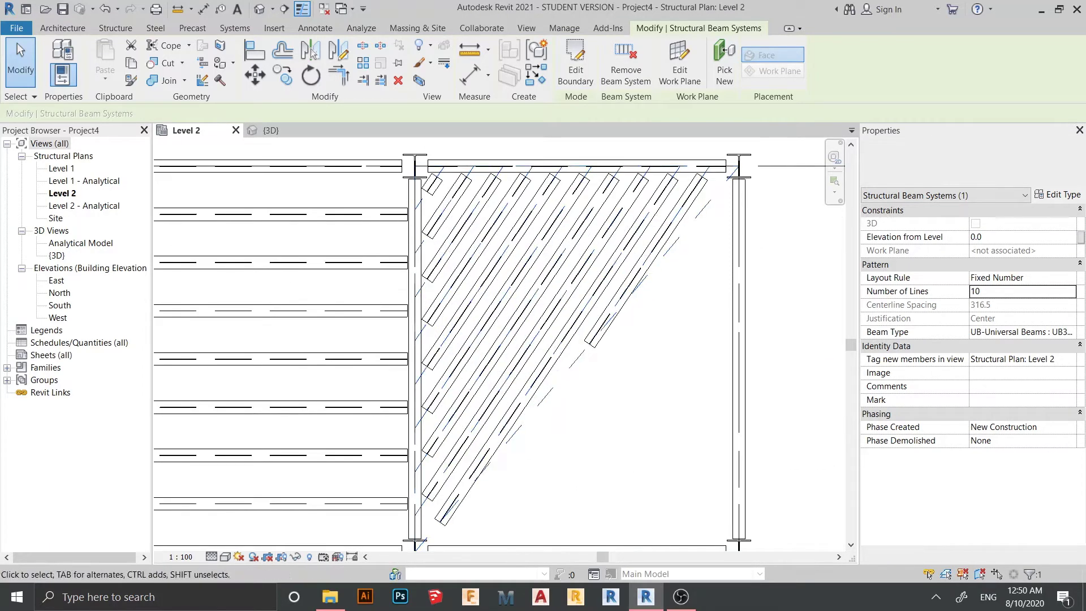
middle_drag(518, 221, 559, 173)
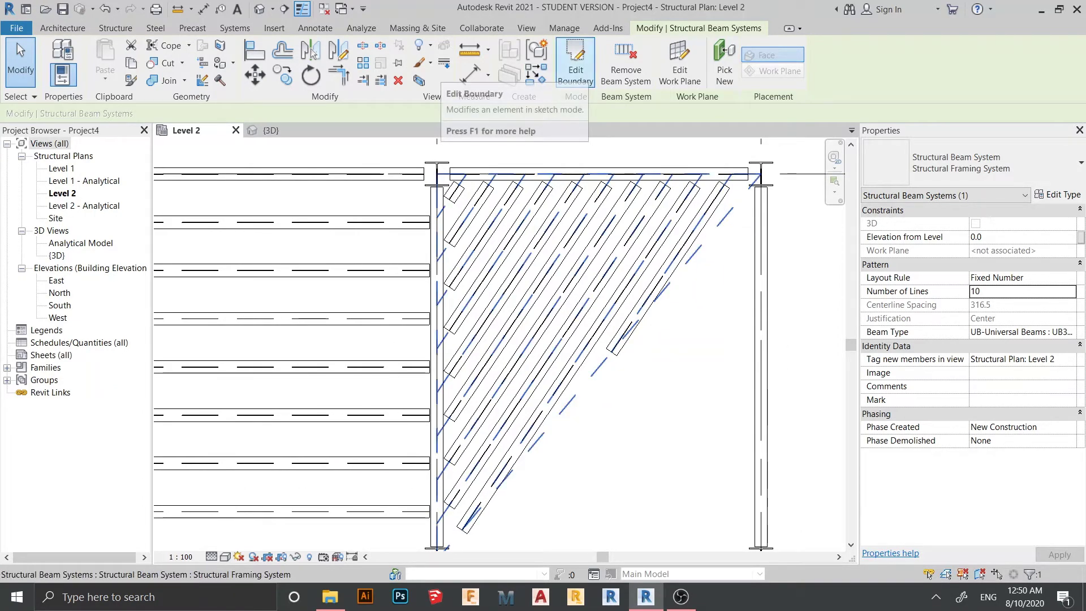
click(575, 64)
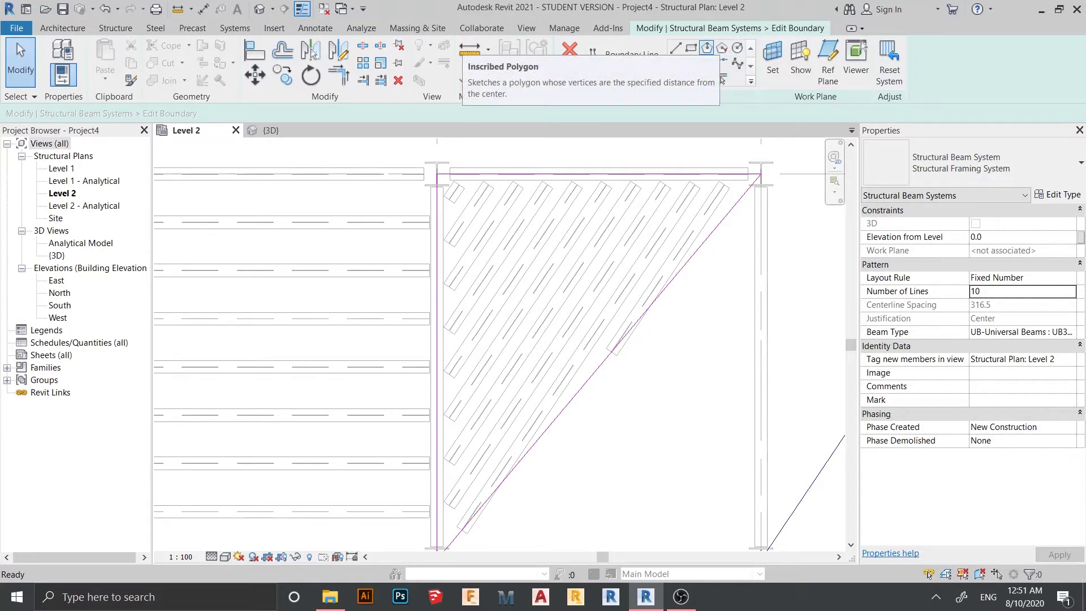
click(707, 48)
scroll(501, 303, up, 1)
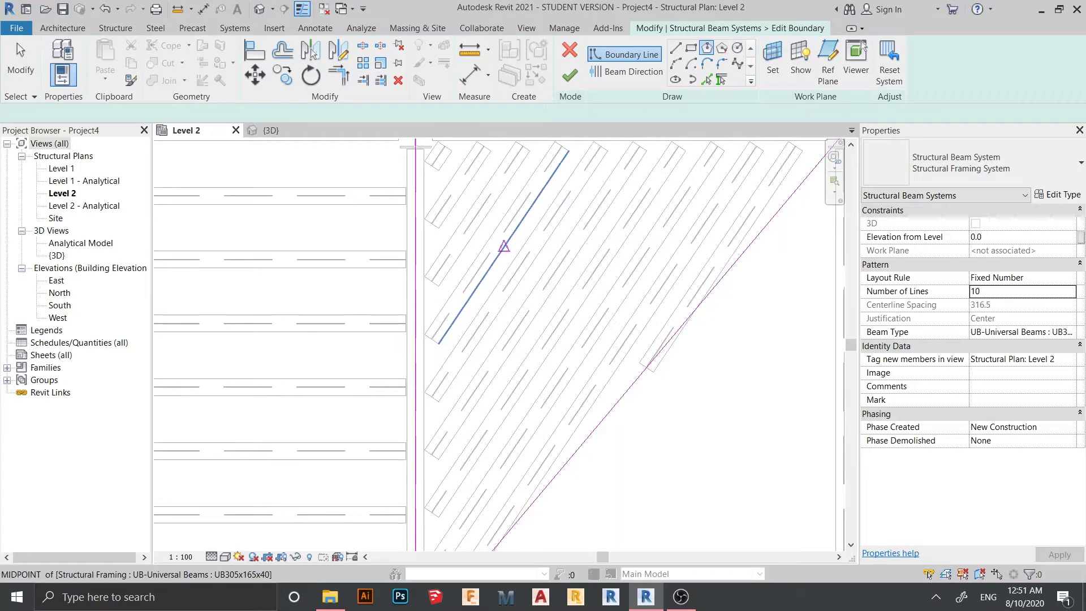
click(504, 247)
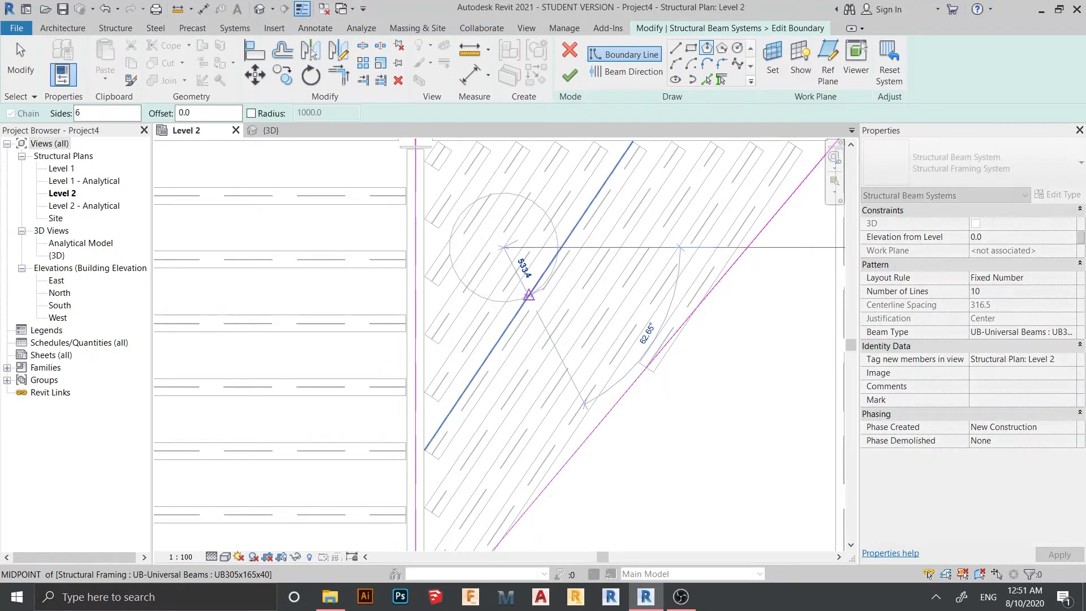
click(527, 270)
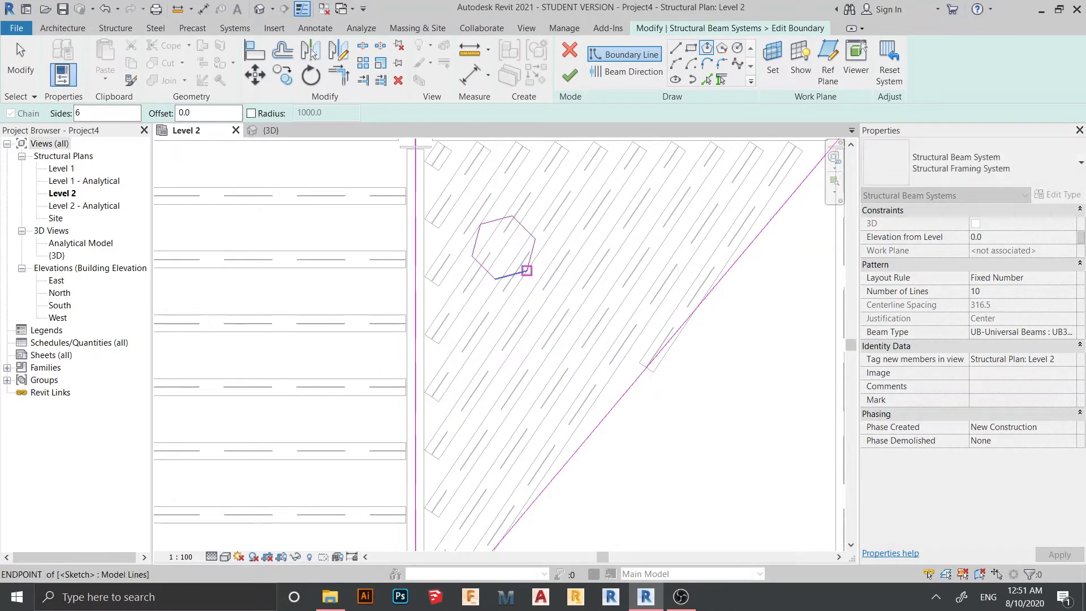
Draw a circular boundary opening with a radius of about 419 mm beside the hexagon and finish the boundary sketch.
click(737, 48)
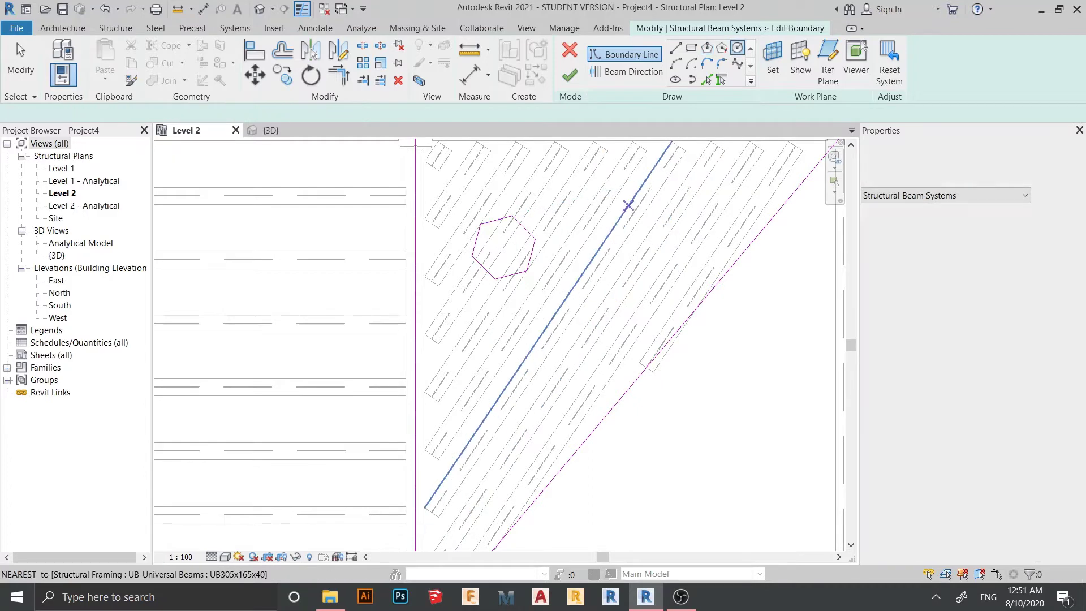
click(628, 205)
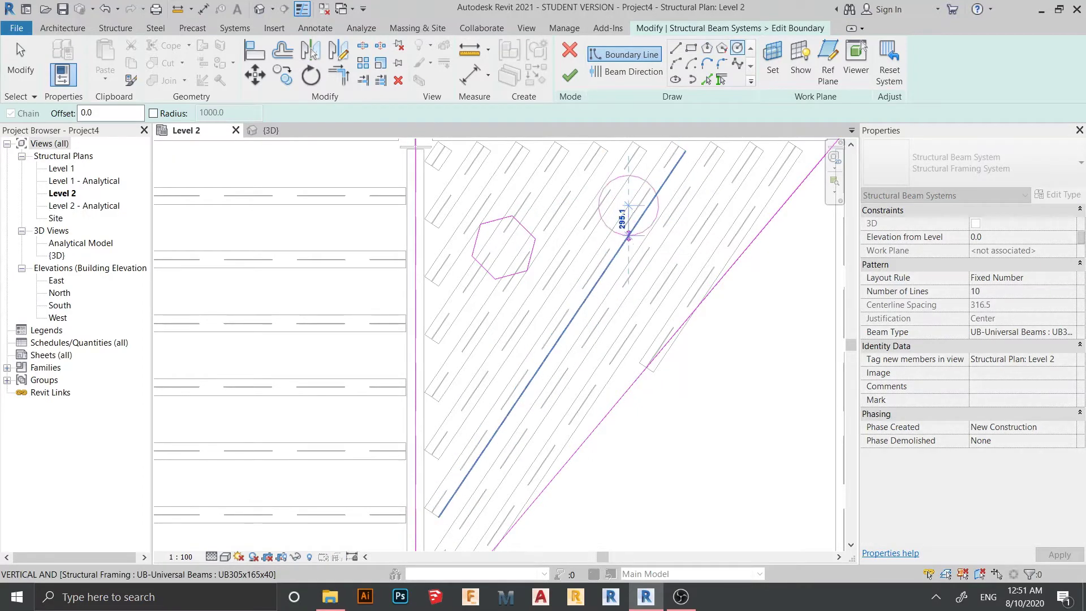
click(639, 248)
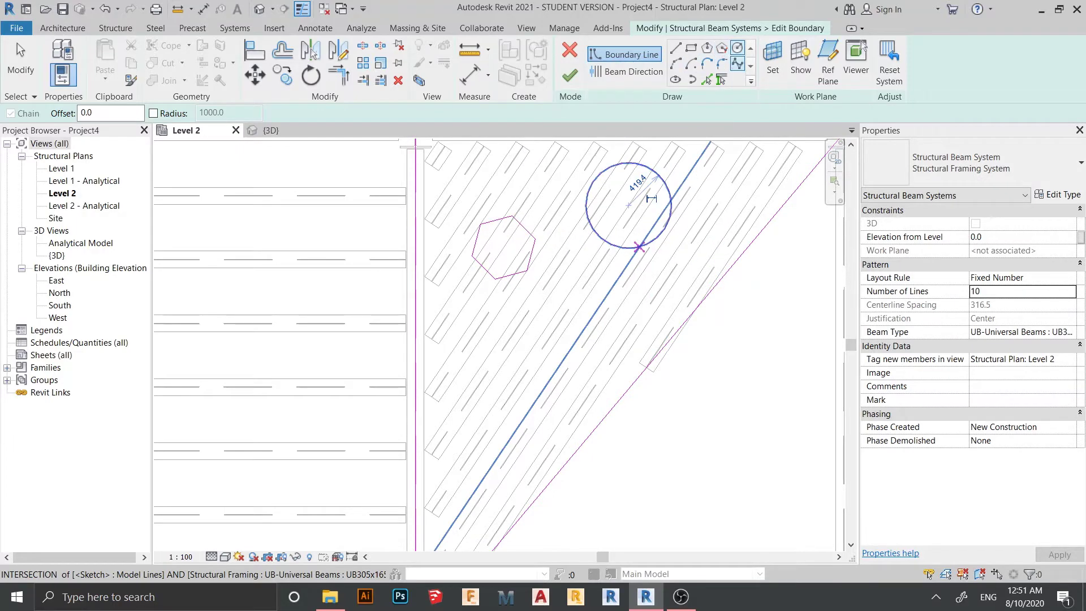
click(640, 248)
key(Escape)
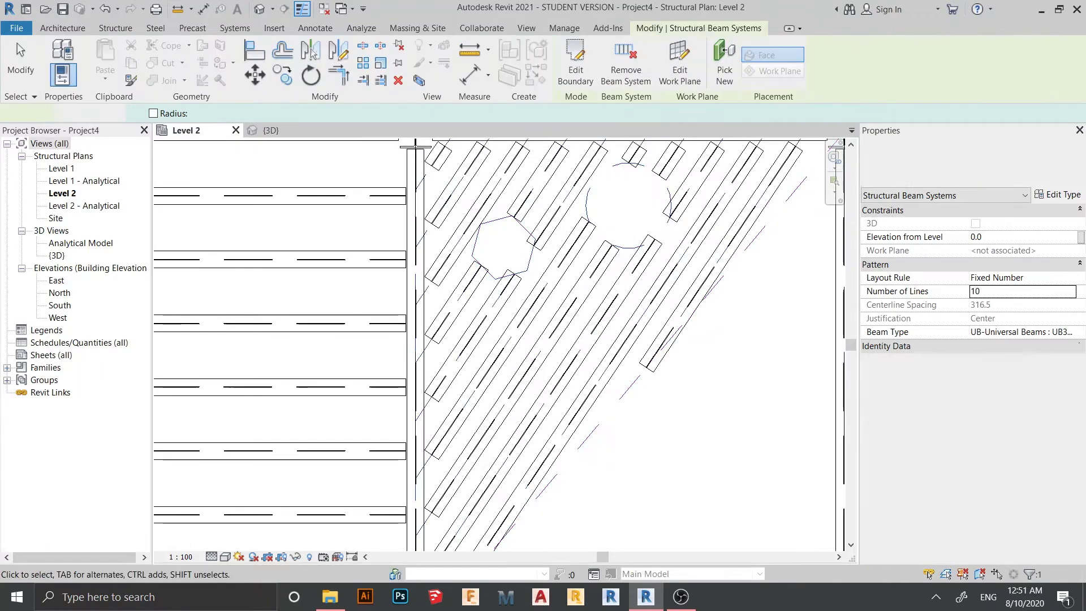
Deselect the beam system and examine its hexagonal and circular openings in the 3D view.
scroll(695, 362, down, 2)
key(Escape)
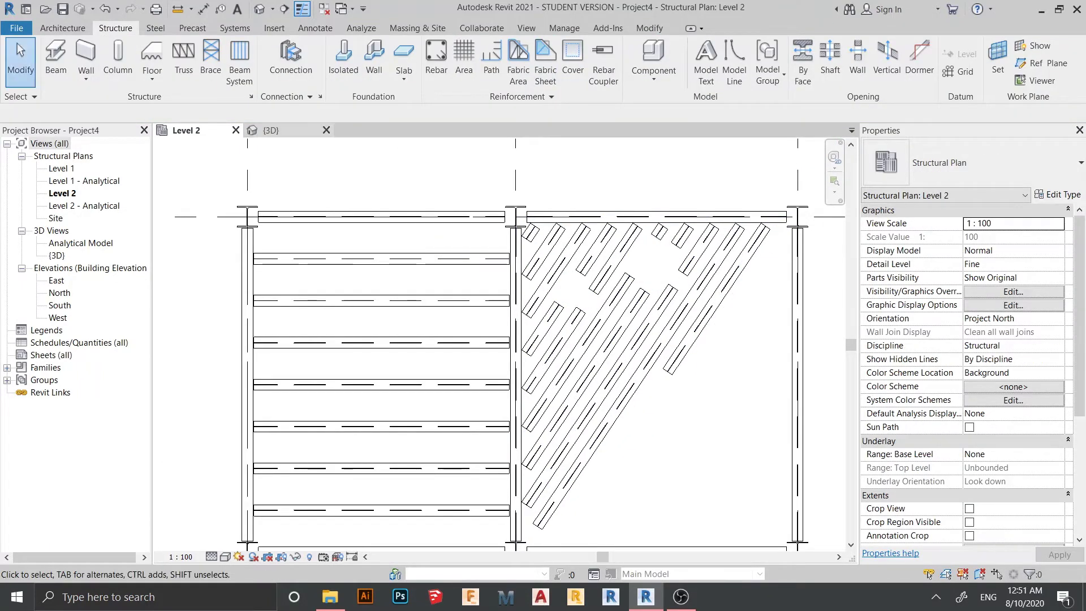
click(270, 130)
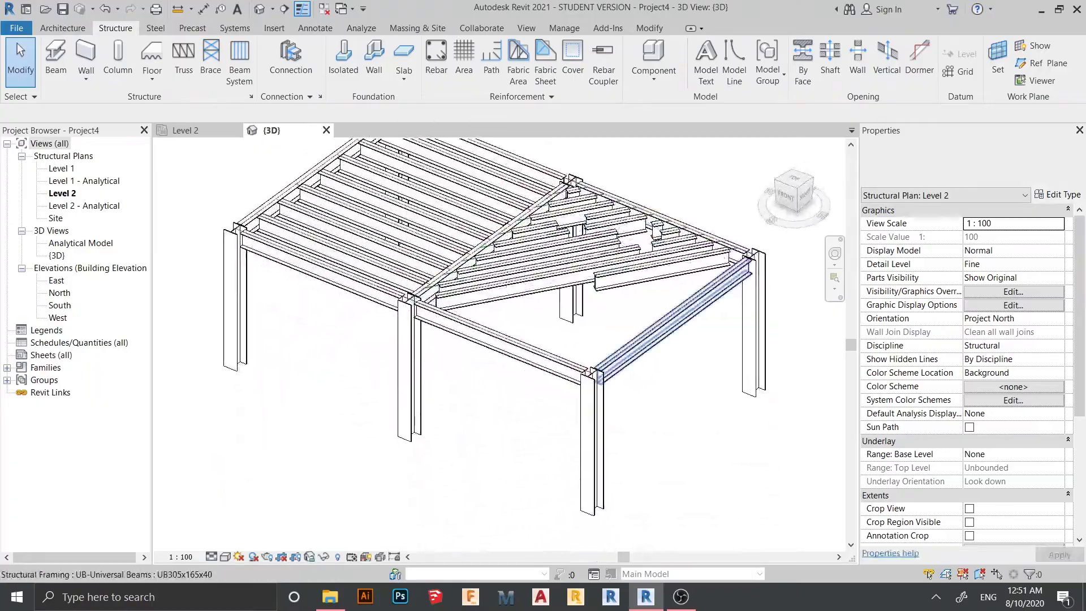
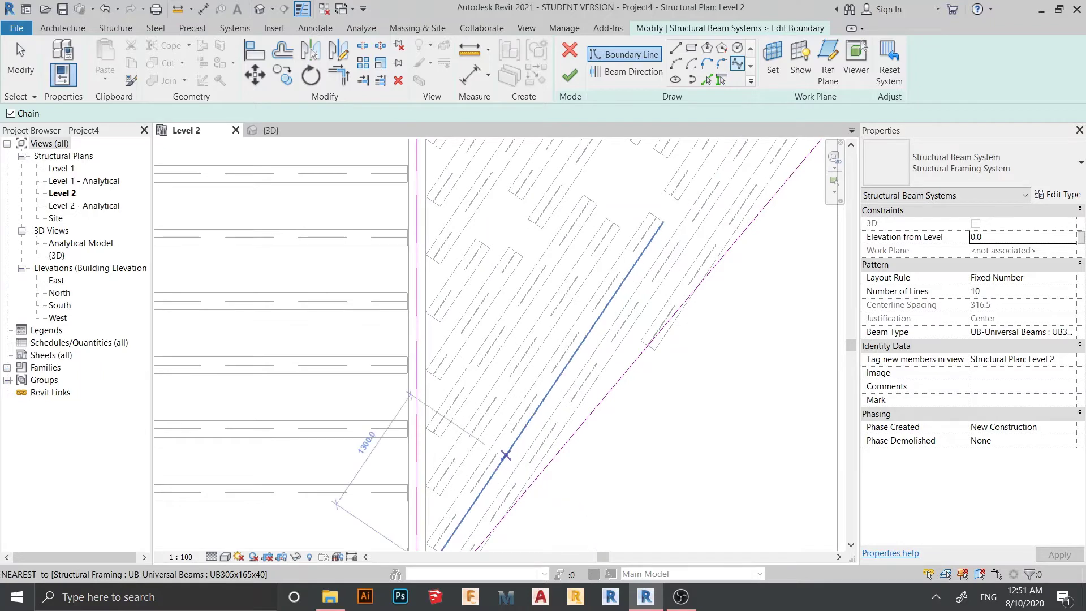
Draw a winding nine-point spline about 3875 mm long inside the triangular boundary, from the lower beams up toward the upper-right corner.
click(481, 403)
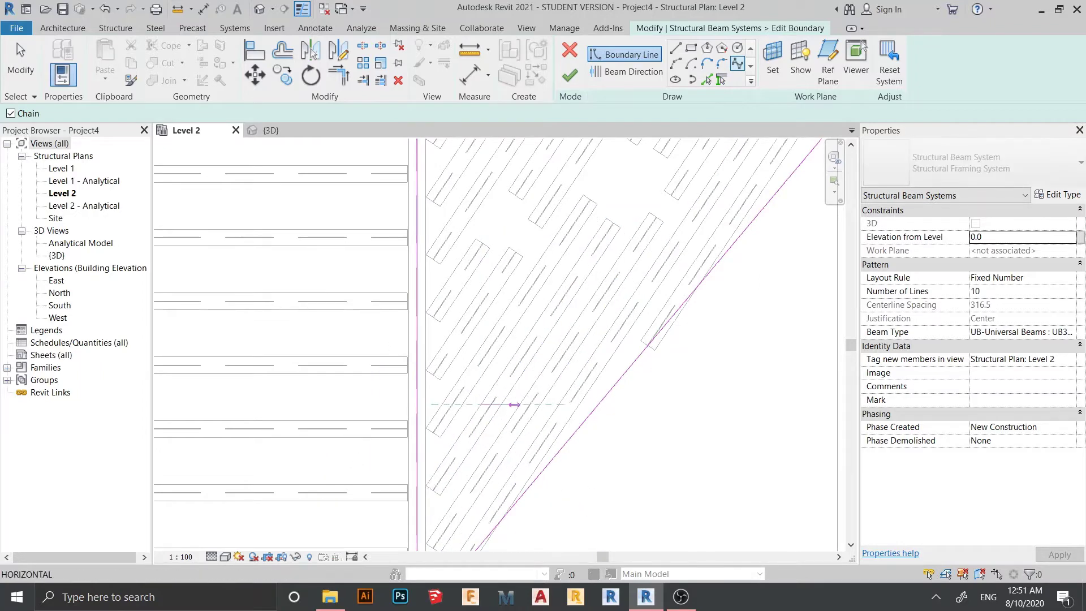
click(505, 397)
click(496, 382)
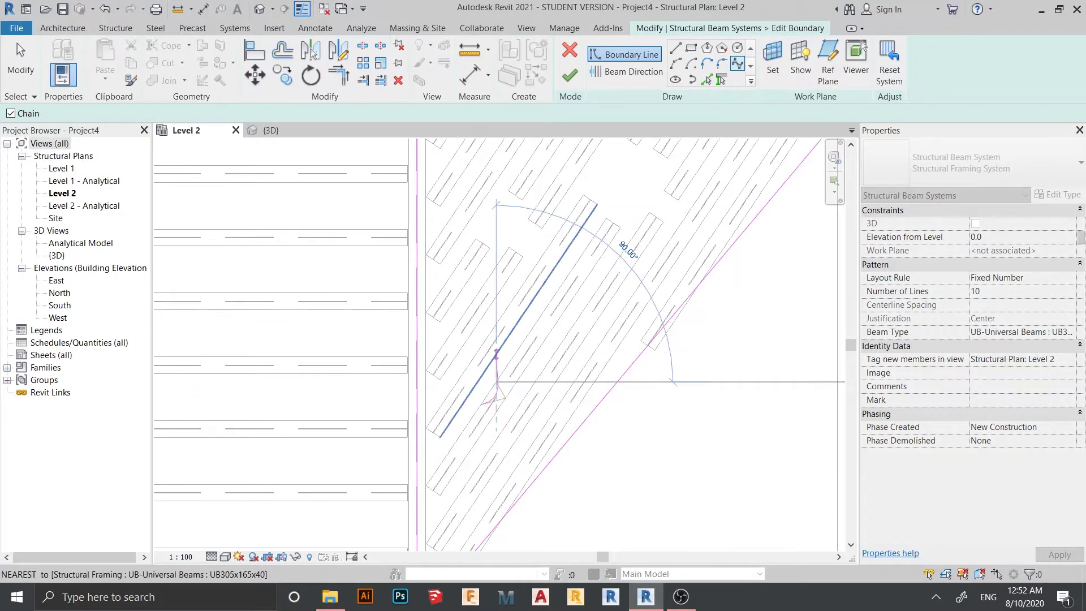
click(534, 355)
click(515, 290)
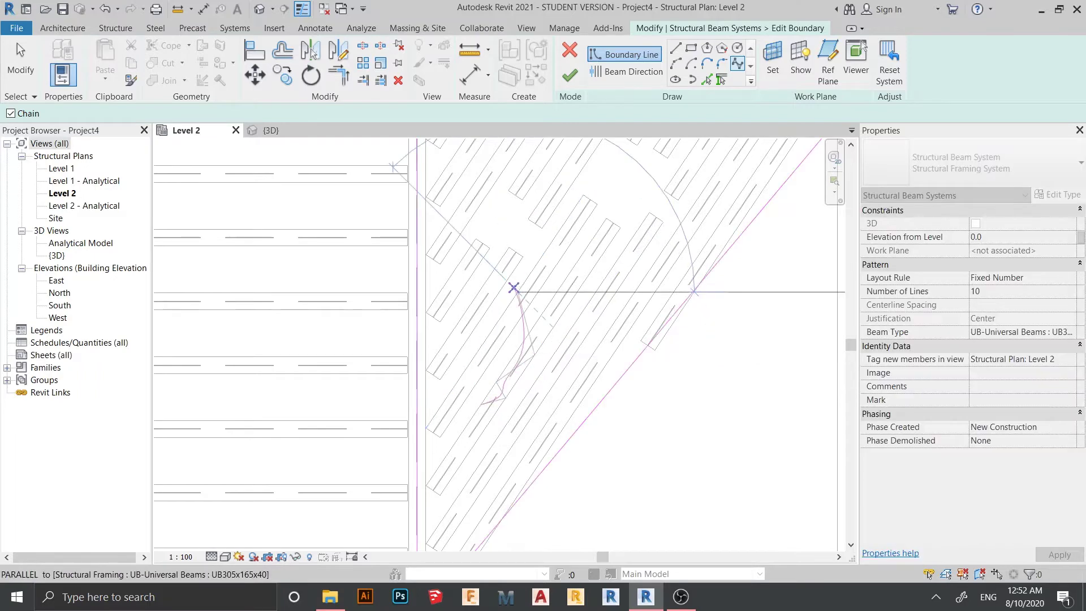
click(587, 252)
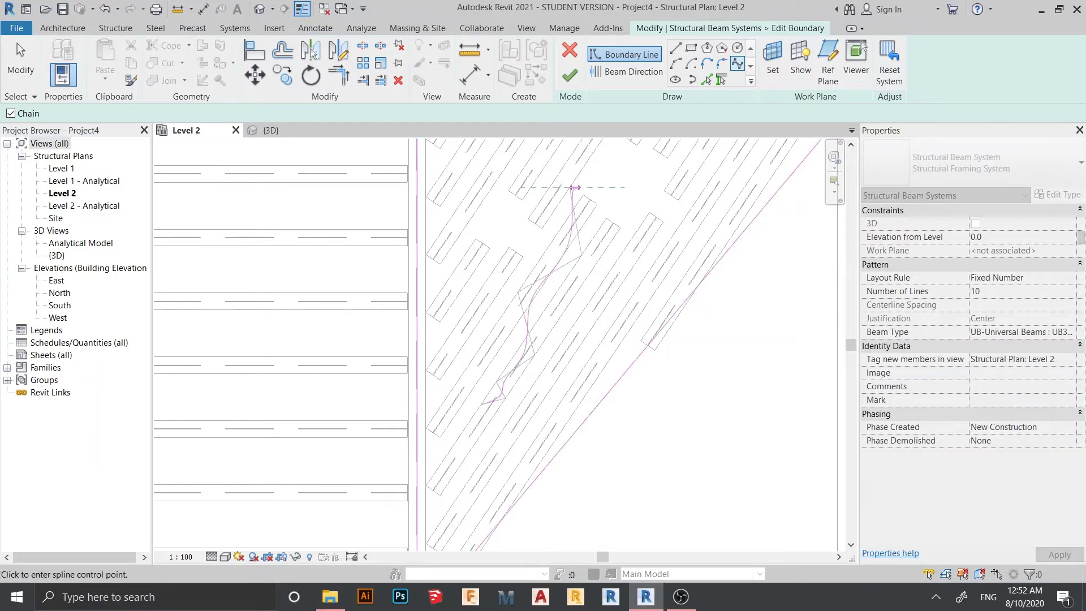
middle_drag(609, 198, 581, 270)
click(631, 224)
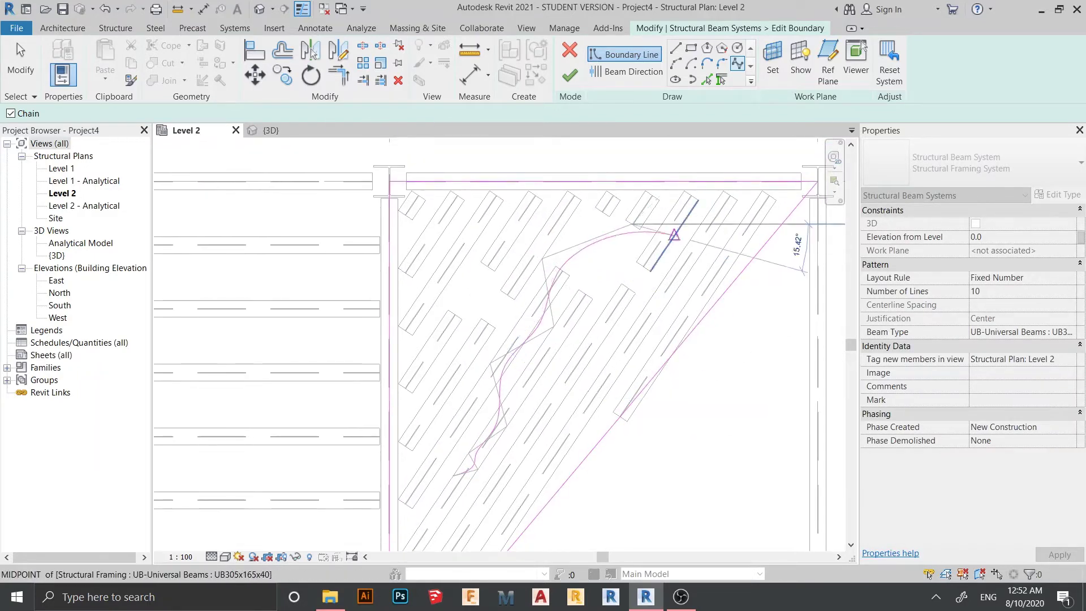
click(687, 244)
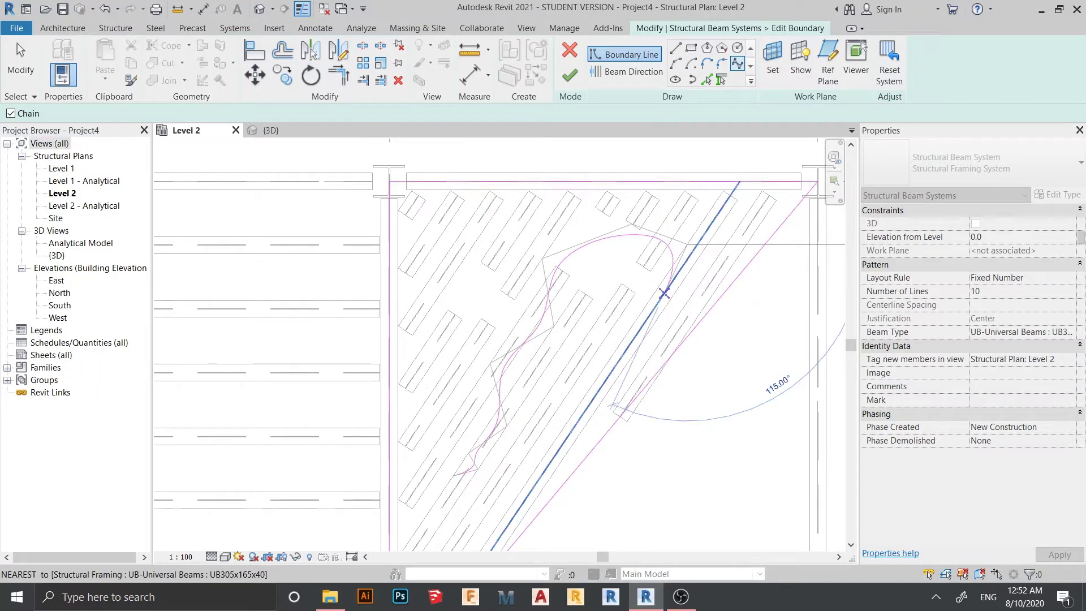
click(679, 213)
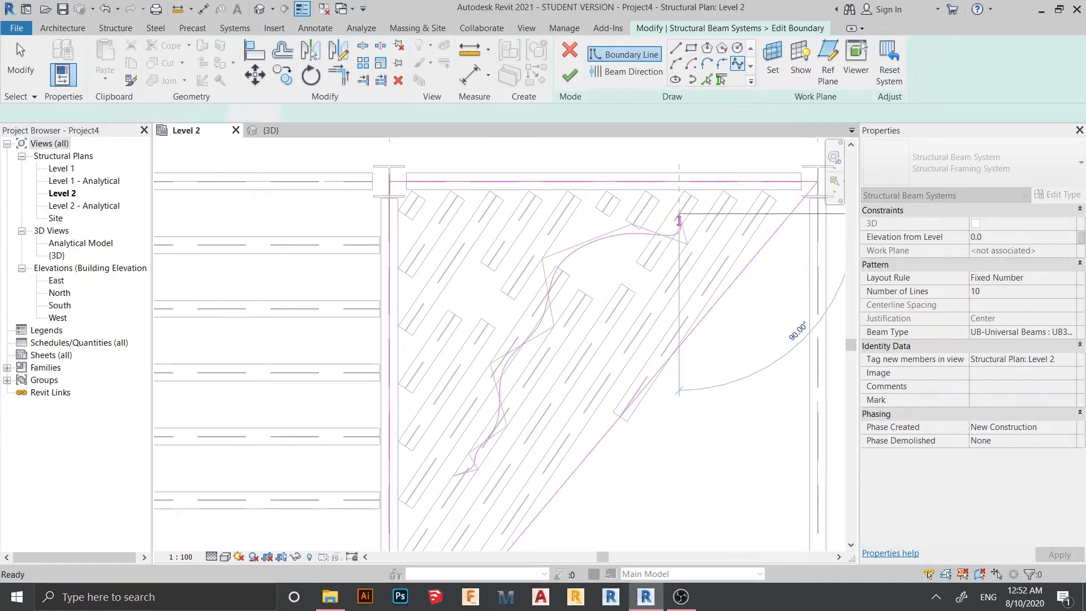
key(Escape)
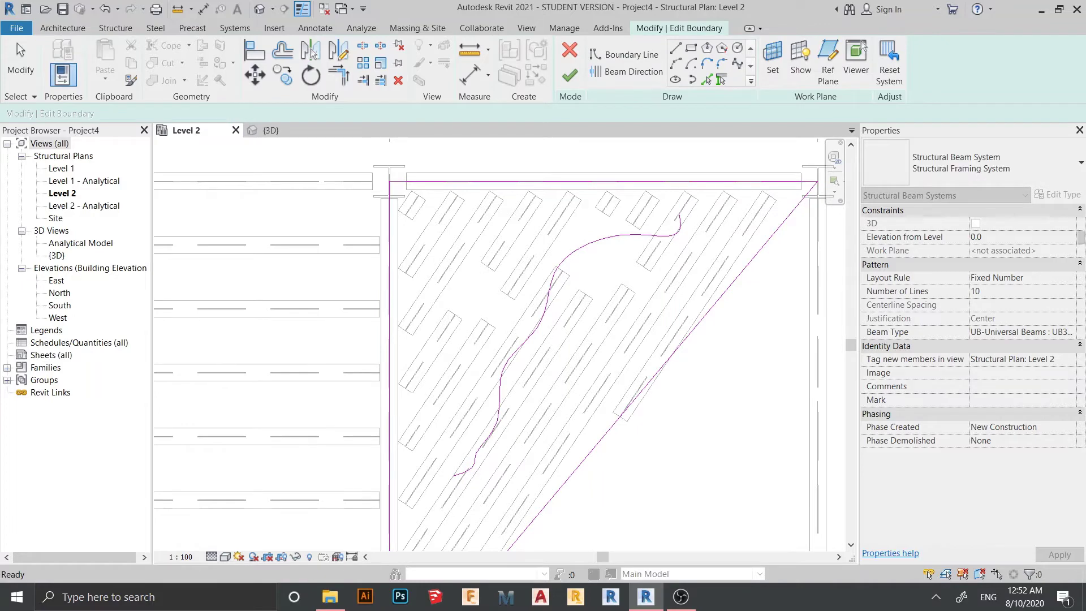
click(672, 235)
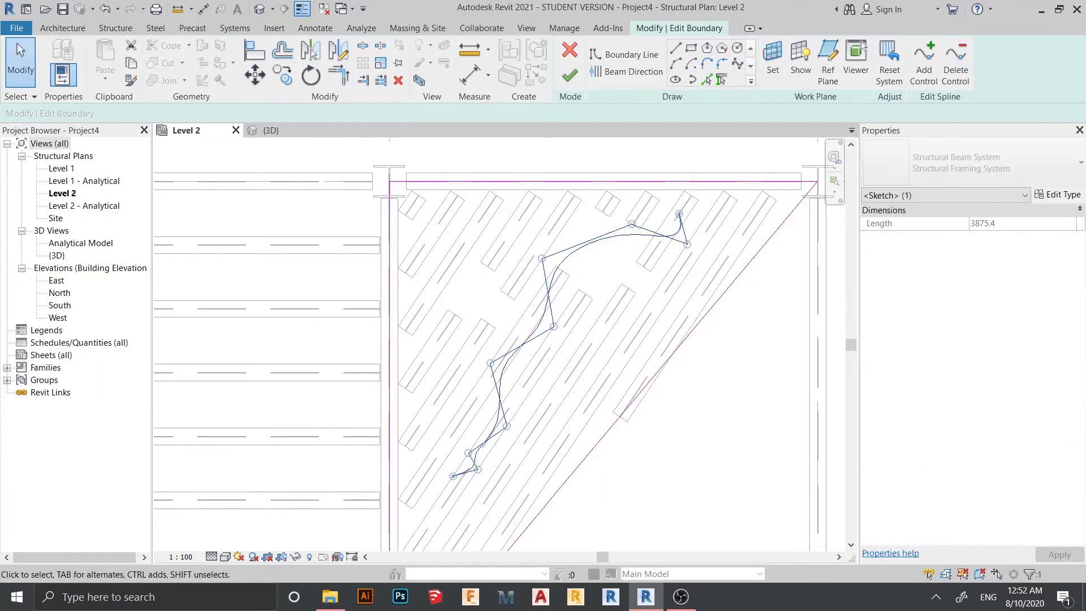
key(Escape)
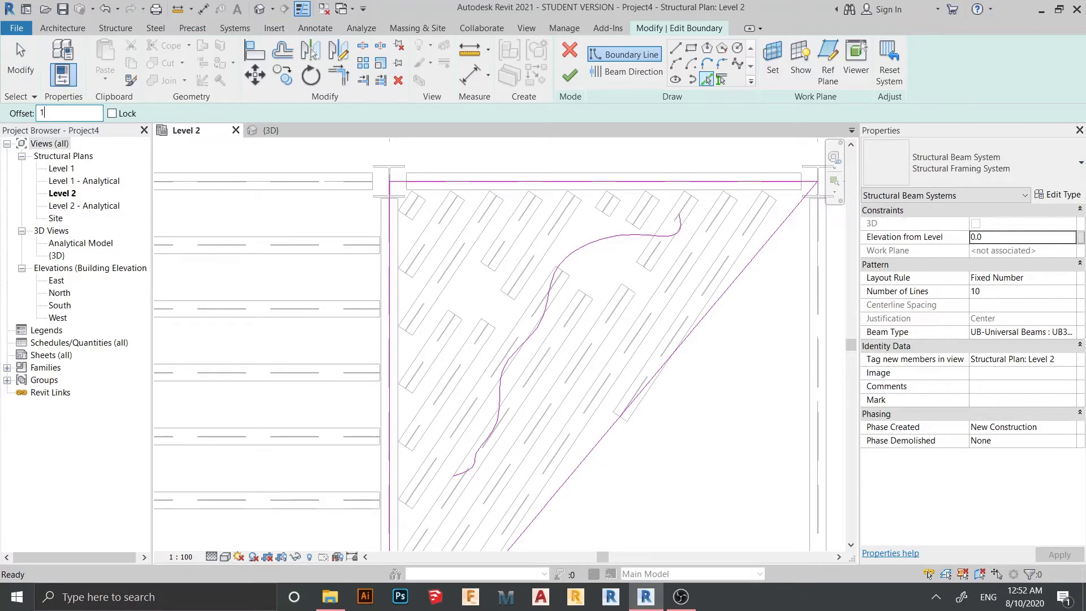
Offset a parallel copy of the spline and join the two curves' upper ends with a straight boundary line.
scroll(371, 292, up, 1)
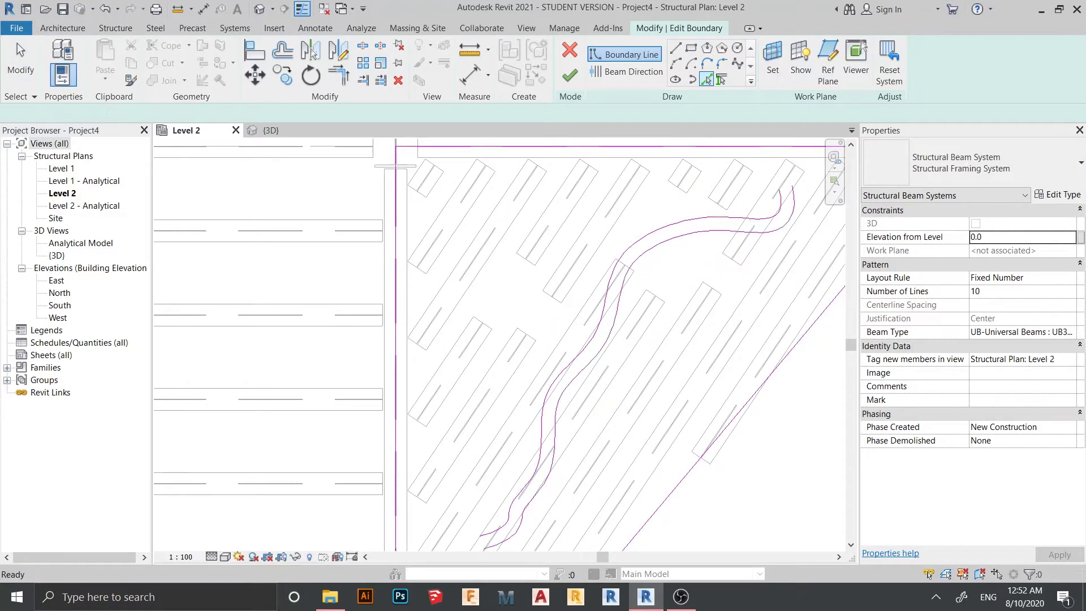
key(Escape)
scroll(676, 225, up, 3)
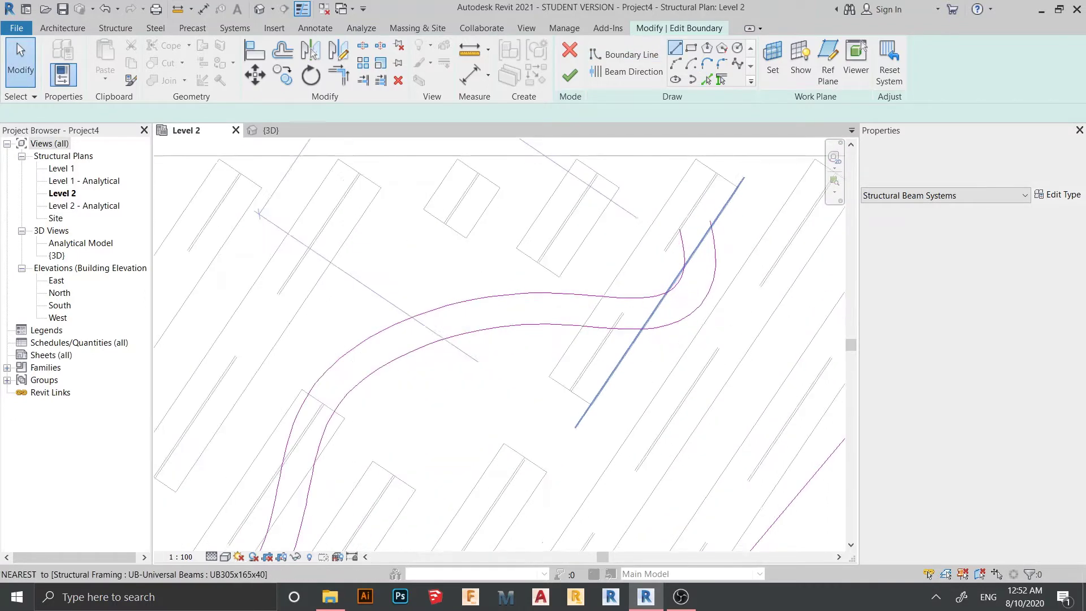
key(Return)
click(677, 225)
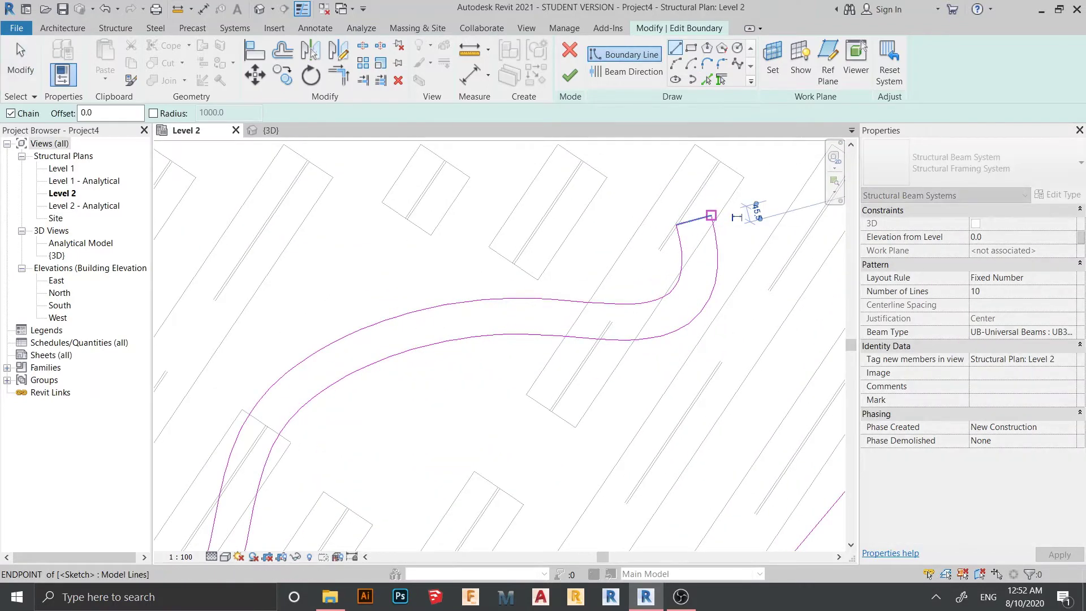
click(711, 215)
Close the lower ends of the two parallel curves with a straight boundary line.
scroll(636, 368, down, 3)
middle_drag(390, 532, 526, 257)
key(Escape)
scroll(515, 385, up, 3)
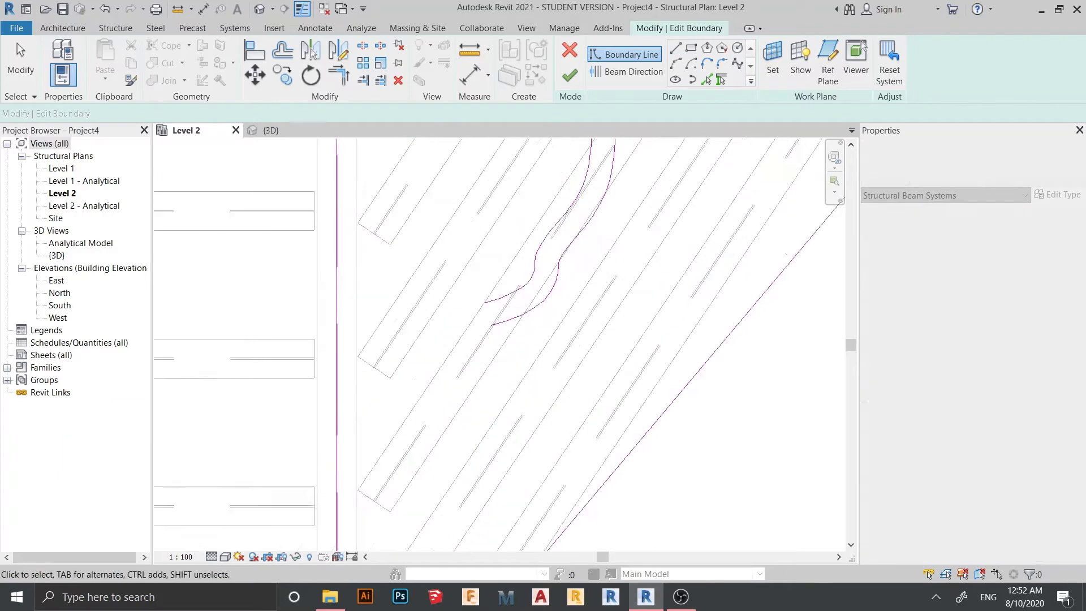
key(Escape)
click(551, 227)
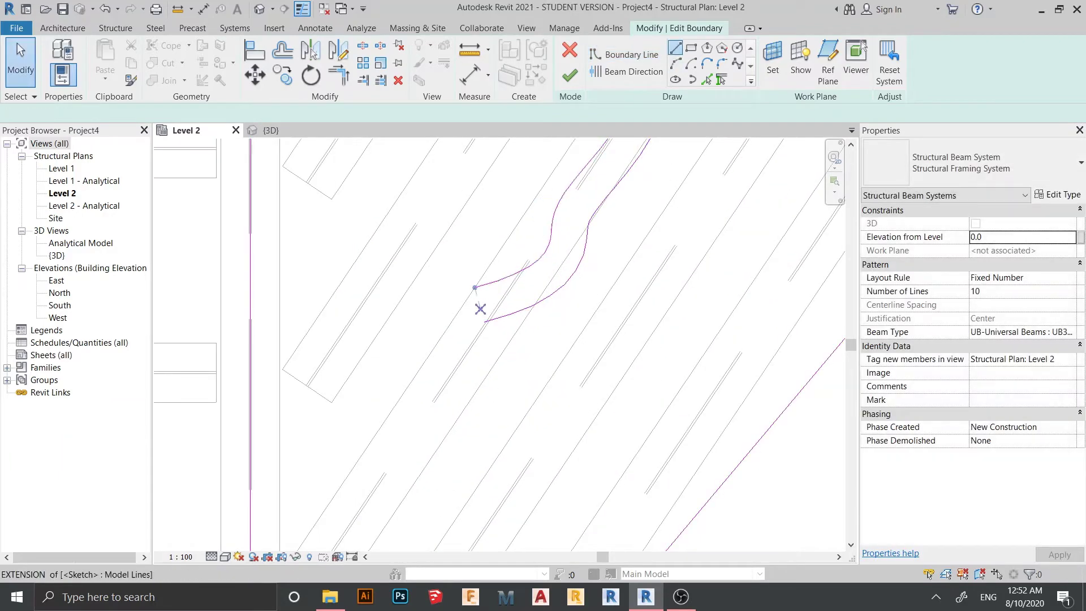
click(475, 288)
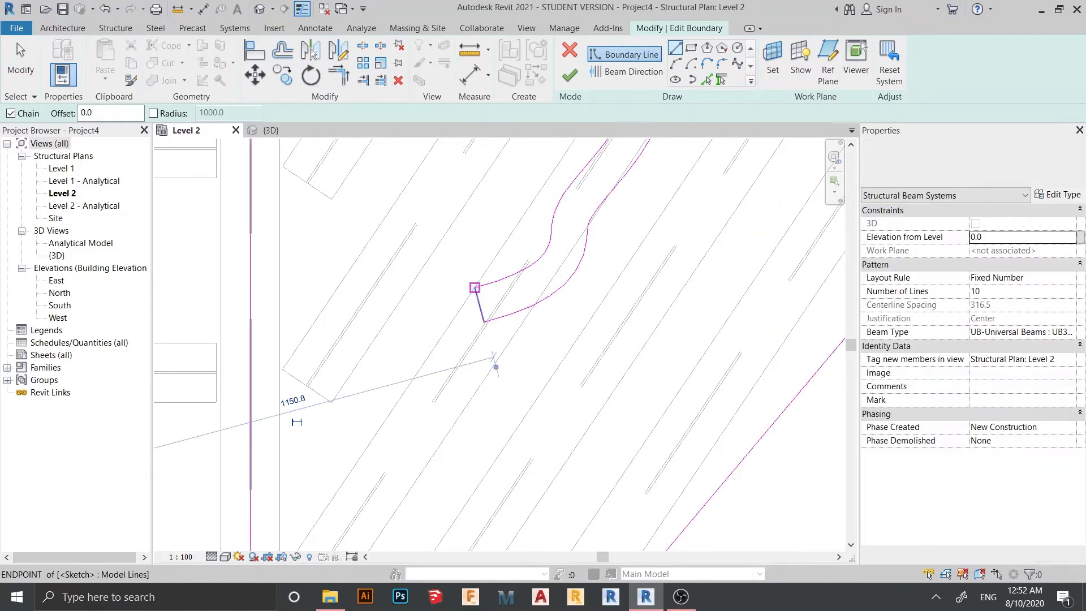
key(Escape)
key(Escape)
Switch to the 3D view, finish the boundary sketch and inspect the winding opening cut through the slanted beams.
scroll(565, 322, down, 5)
middle_drag(566, 321, 611, 323)
key(ctrl+Tab)
scroll(506, 350, down, 4)
drag(792, 198, 793, 198)
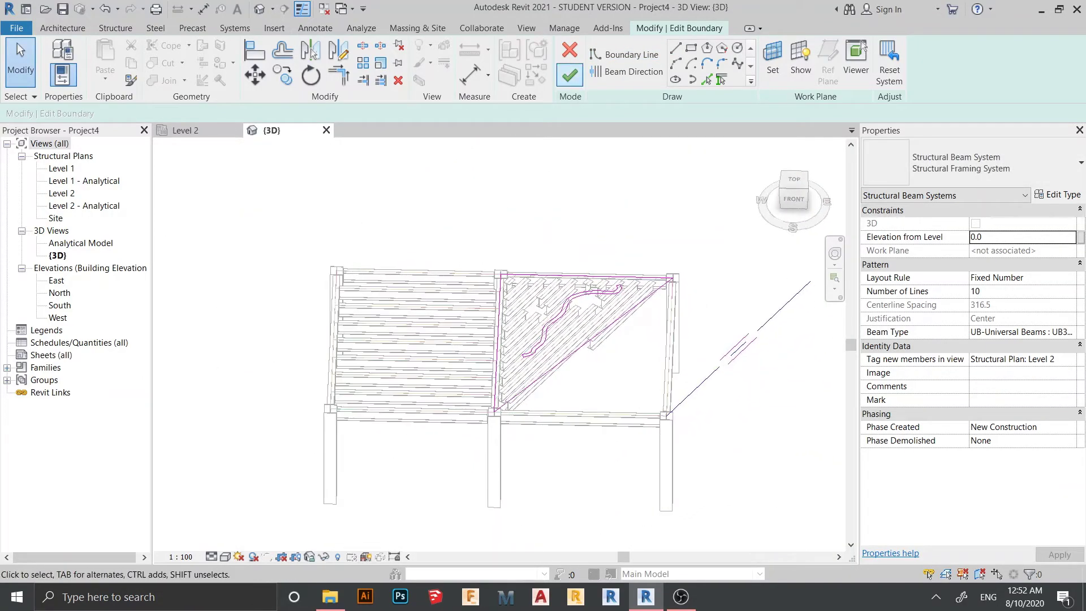
click(570, 75)
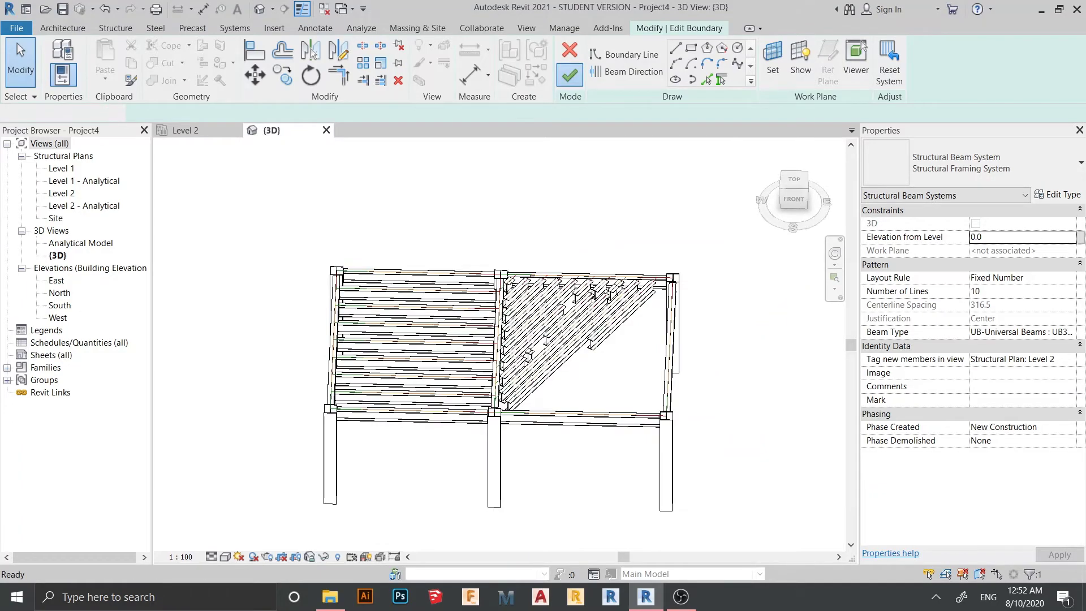
drag(793, 198, 792, 192)
shift+middle_drag(617, 345, 608, 368)
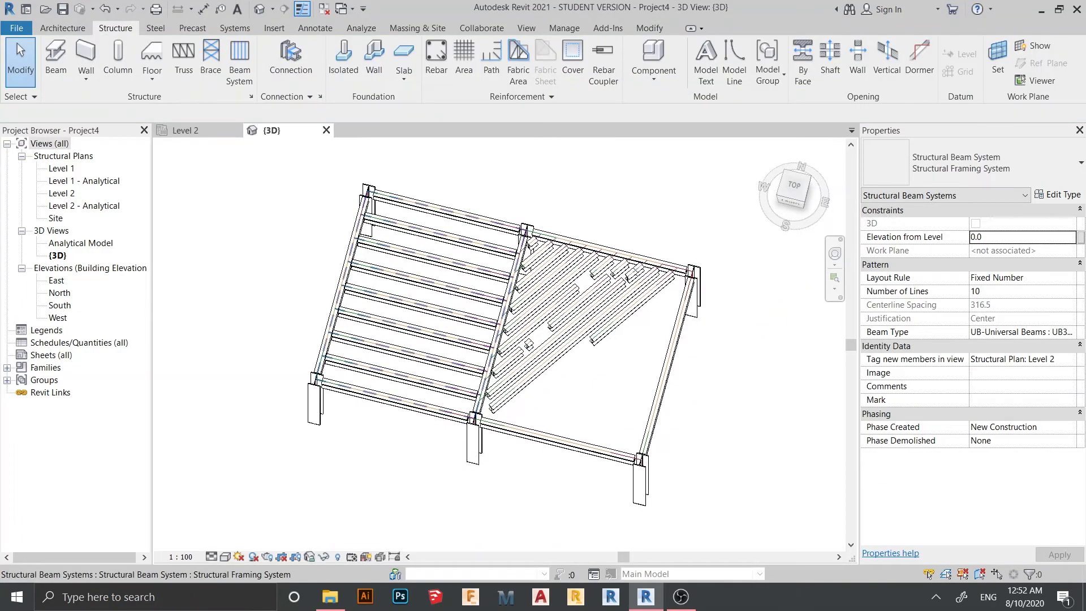
Delete the triangular beam system with the winding opening from the right bay.
scroll(616, 316, up, 2)
shift+middle_drag(617, 316, 599, 339)
scroll(645, 260, up, 2)
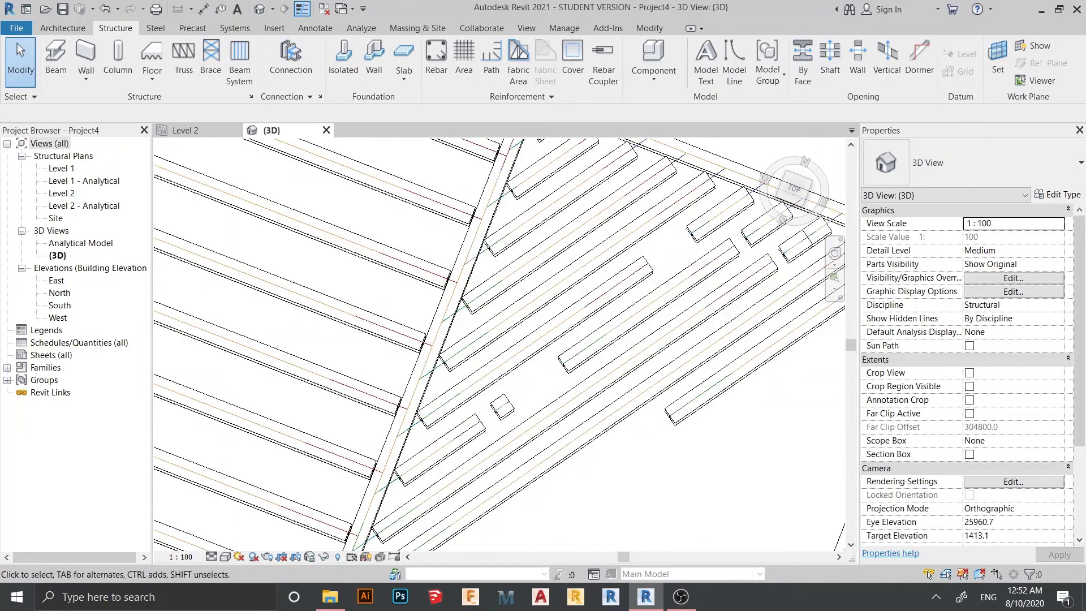
middle_drag(645, 260, 560, 306)
click(611, 301)
scroll(631, 351, down, 1)
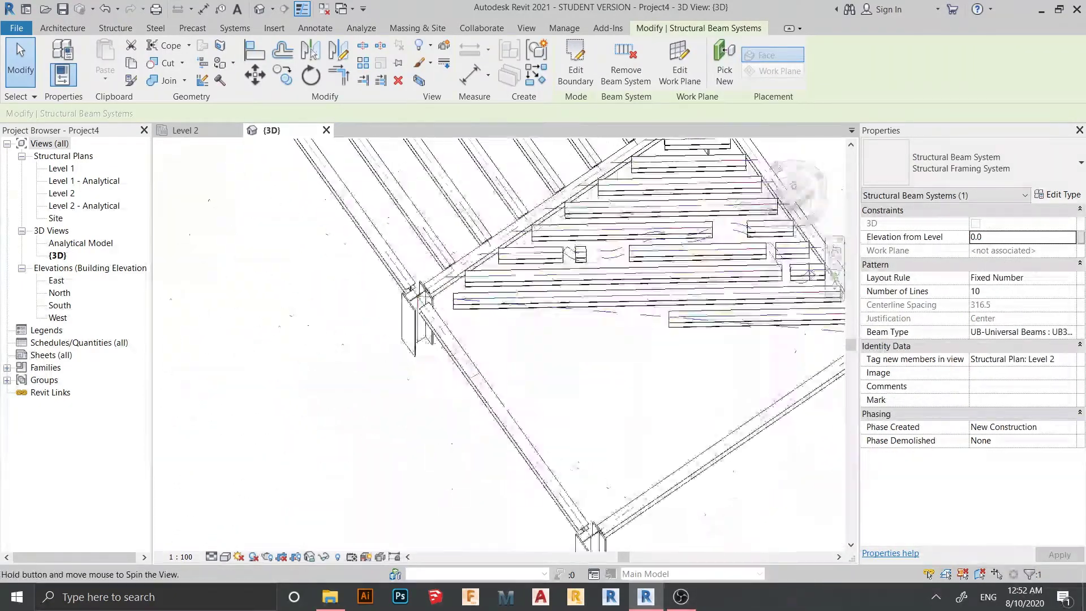
drag(792, 186, 792, 195)
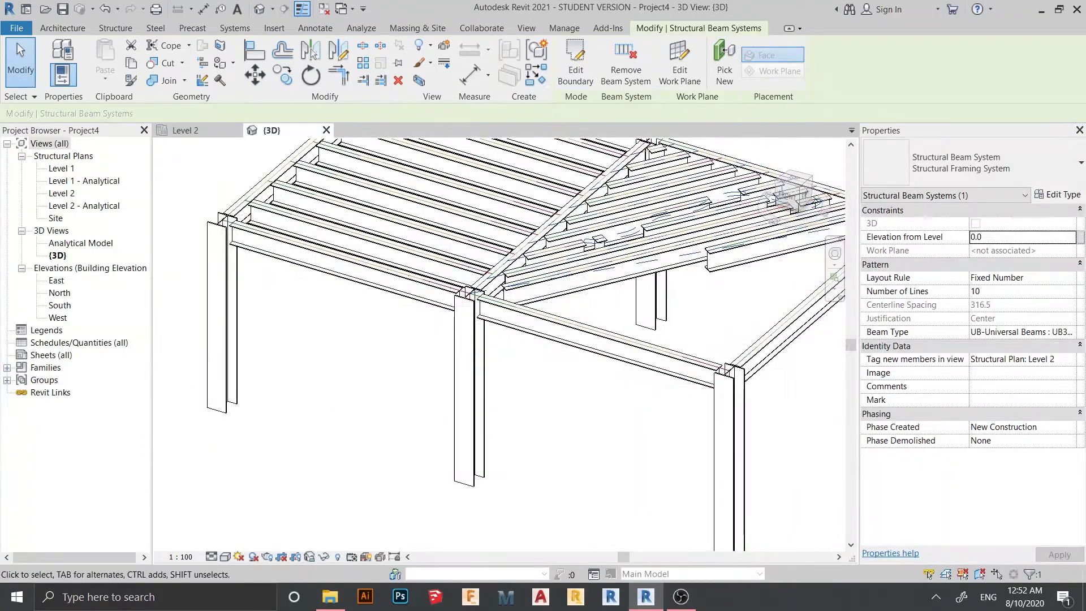
scroll(513, 340, down, 2)
shift+middle_drag(512, 333, 554, 333)
drag(793, 193, 793, 192)
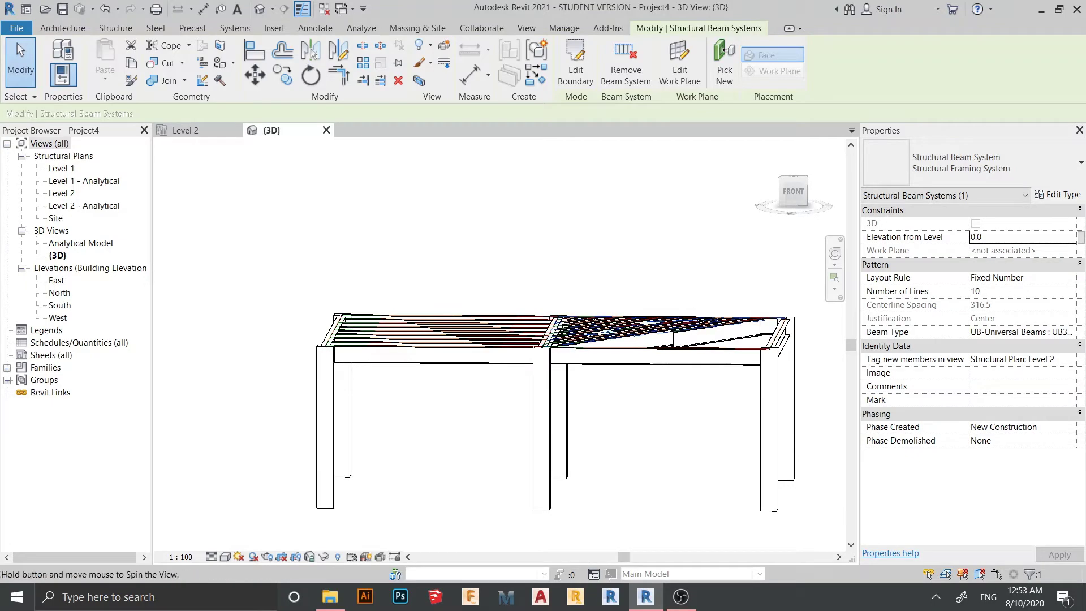
shift+middle_drag(555, 333, 541, 314)
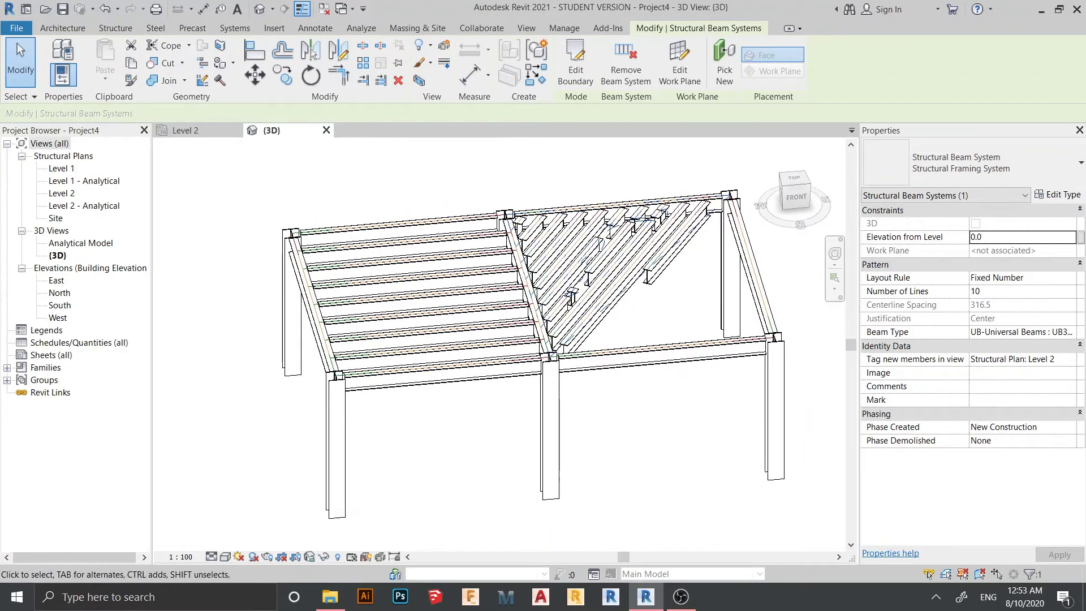
key(Escape)
key(Delete)
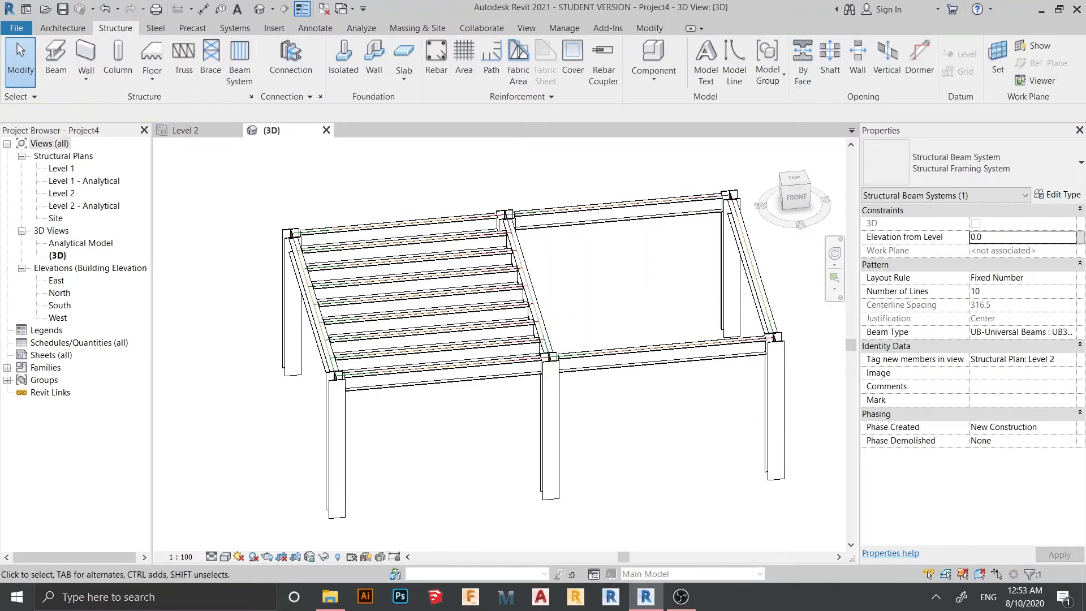
In the Level 2 plan, fill the empty right bay with an automatic system of 8 UB305x165x40 beams parallel to the horizontal grid lines.
scroll(622, 287, down, 2)
shift+middle_drag(694, 271, 684, 331)
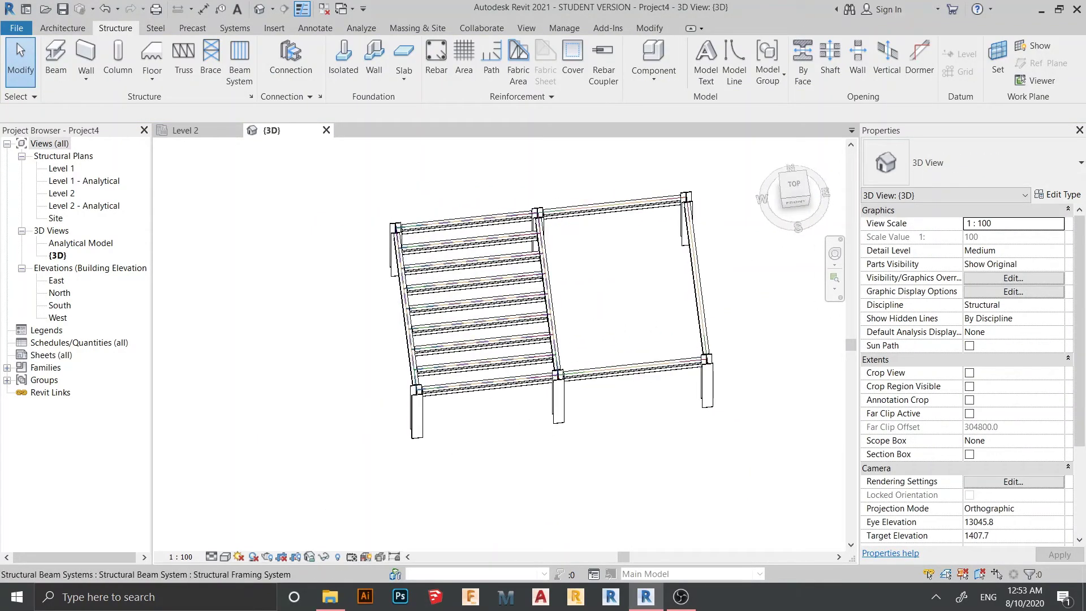
shift+middle_drag(634, 390, 601, 364)
click(192, 130)
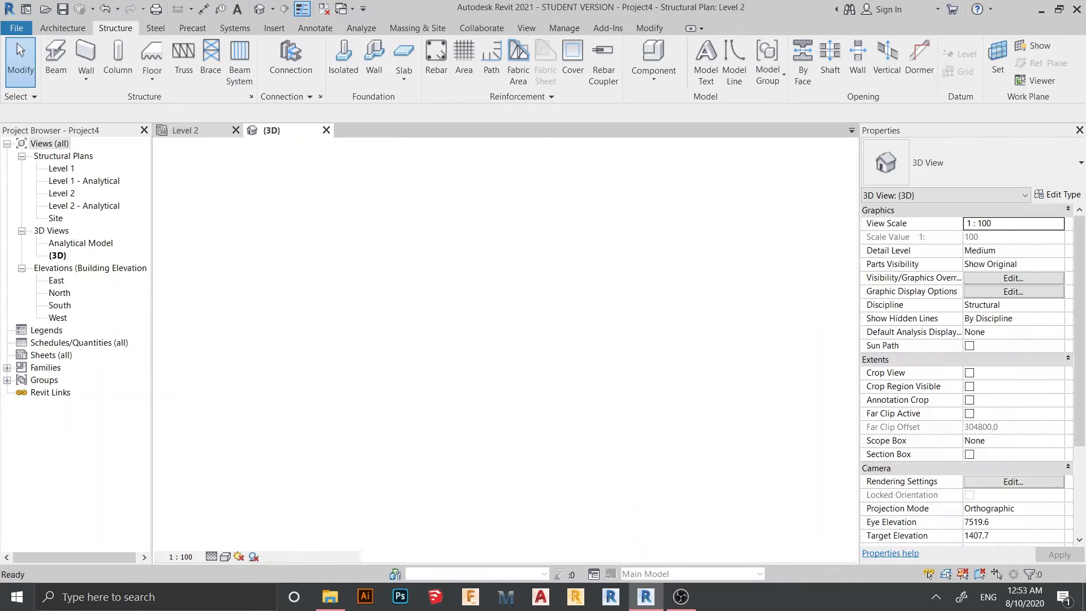
scroll(490, 245, down, 4)
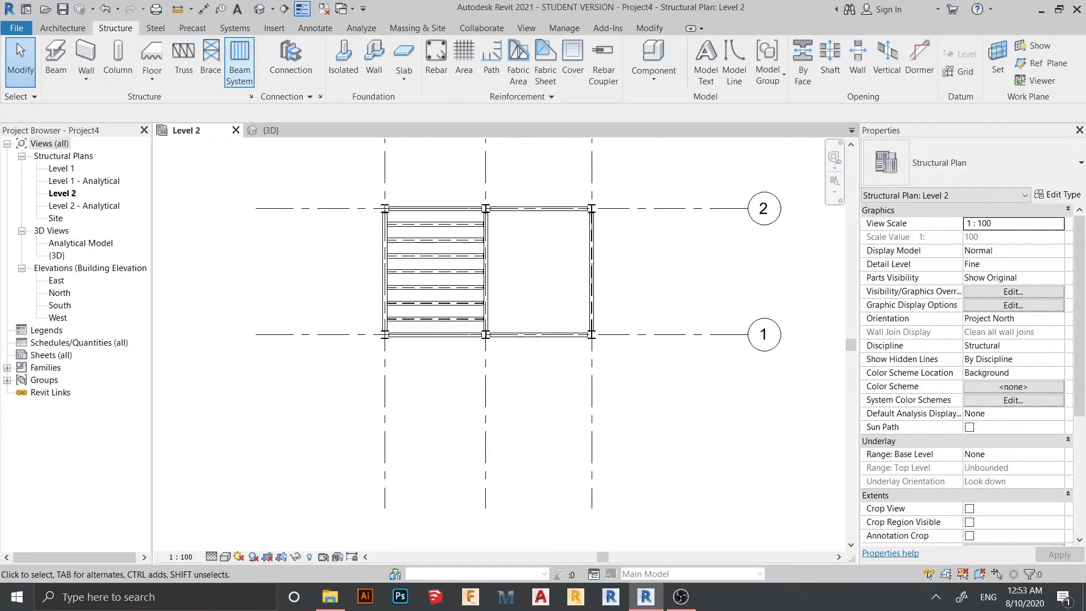
click(240, 62)
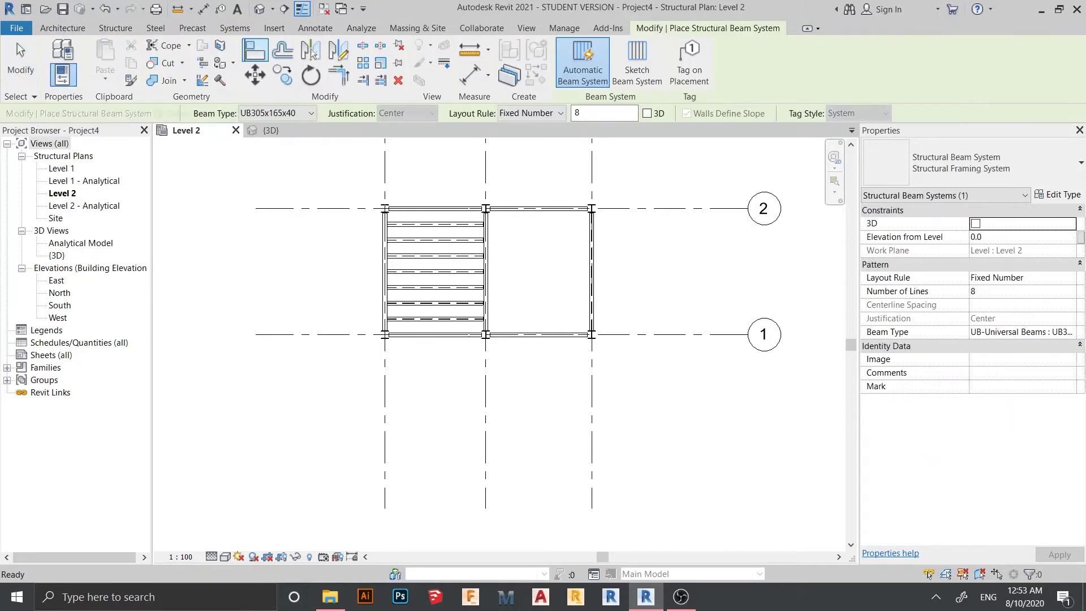
click(283, 51)
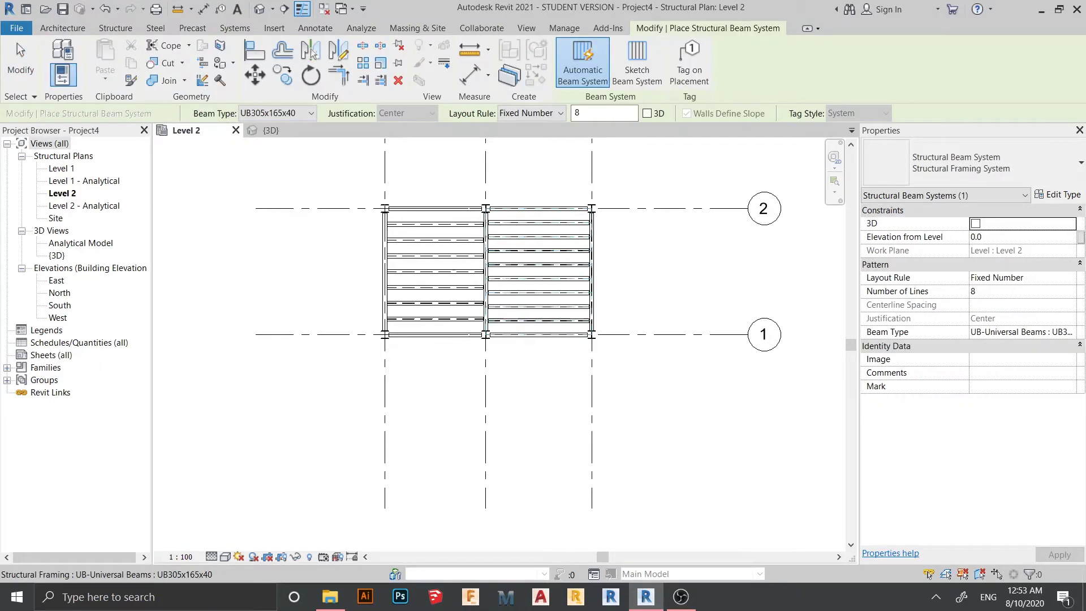
key(Escape)
Return to the 3D view and examine the two filled bays from the front and from above.
middle_drag(534, 226, 490, 238)
key(ctrl+Tab)
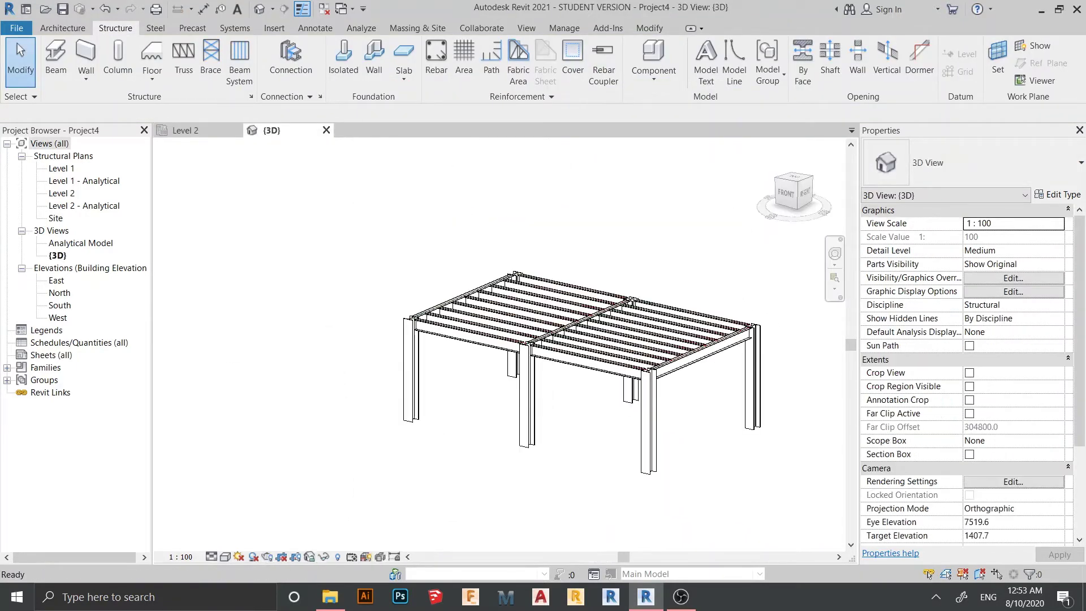
shift+middle_drag(526, 396, 617, 379)
scroll(569, 396, up, 3)
click(795, 192)
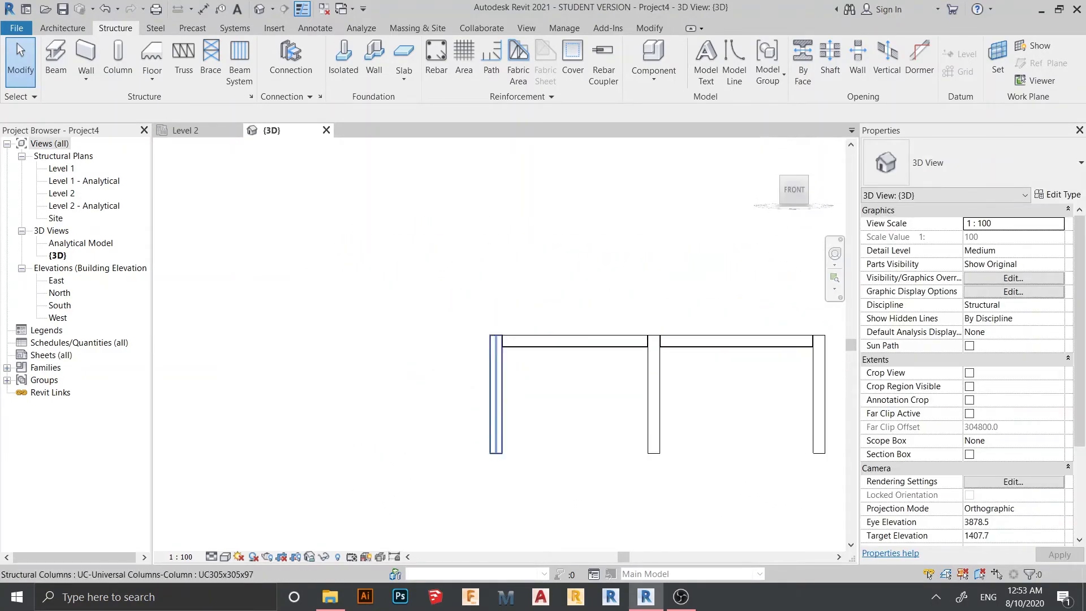
middle_drag(502, 312, 508, 322)
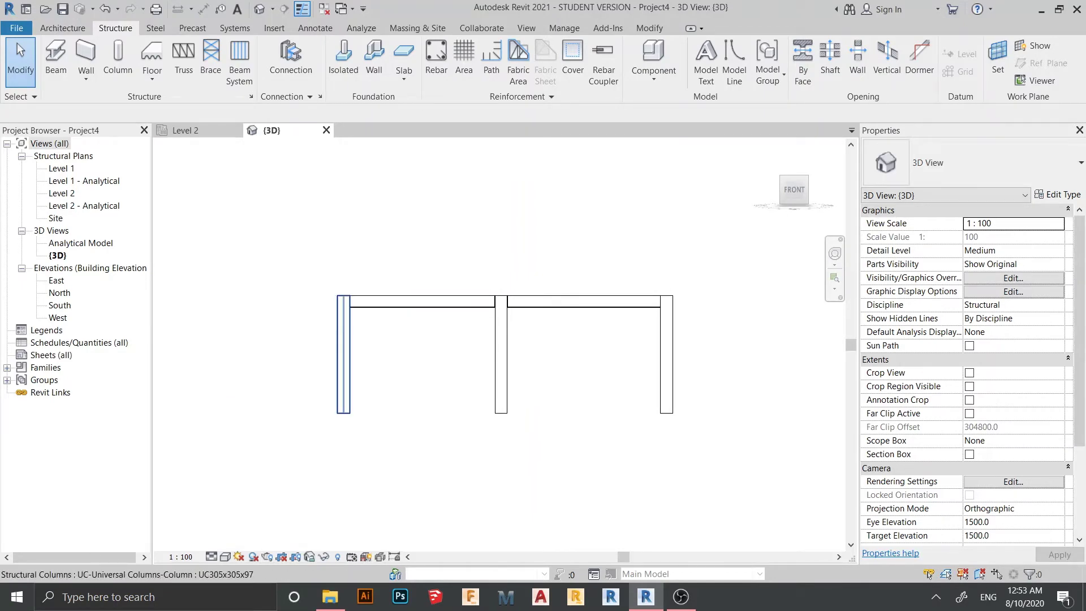
middle_drag(515, 303, 538, 326)
middle_drag(537, 325, 583, 268)
middle_drag(582, 269, 588, 320)
middle_drag(509, 383, 509, 437)
scroll(509, 437, up, 2)
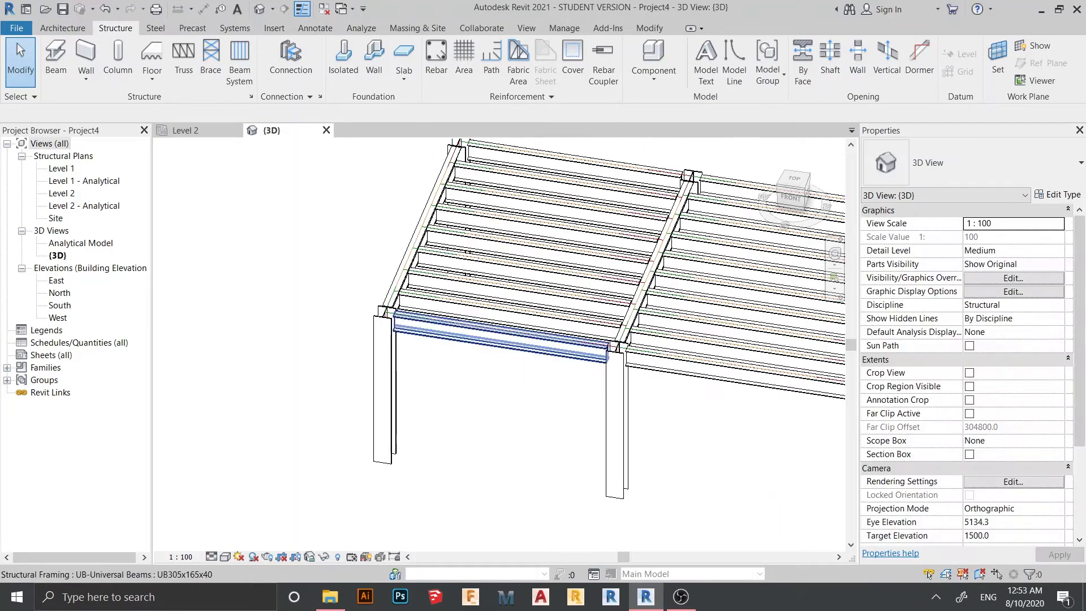
Raise the left bay's front girder at the middle column by setting its End Level Offset to 1000 mm.
click(588, 349)
middle_drag(588, 349, 522, 362)
scroll(522, 362, up, 3)
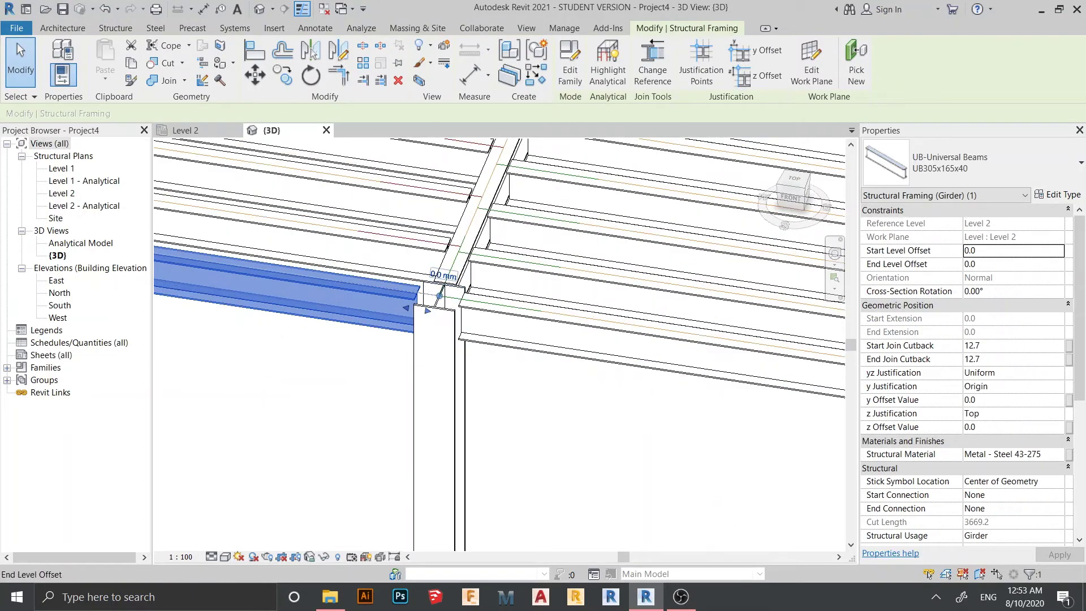
middle_drag(436, 316, 554, 363)
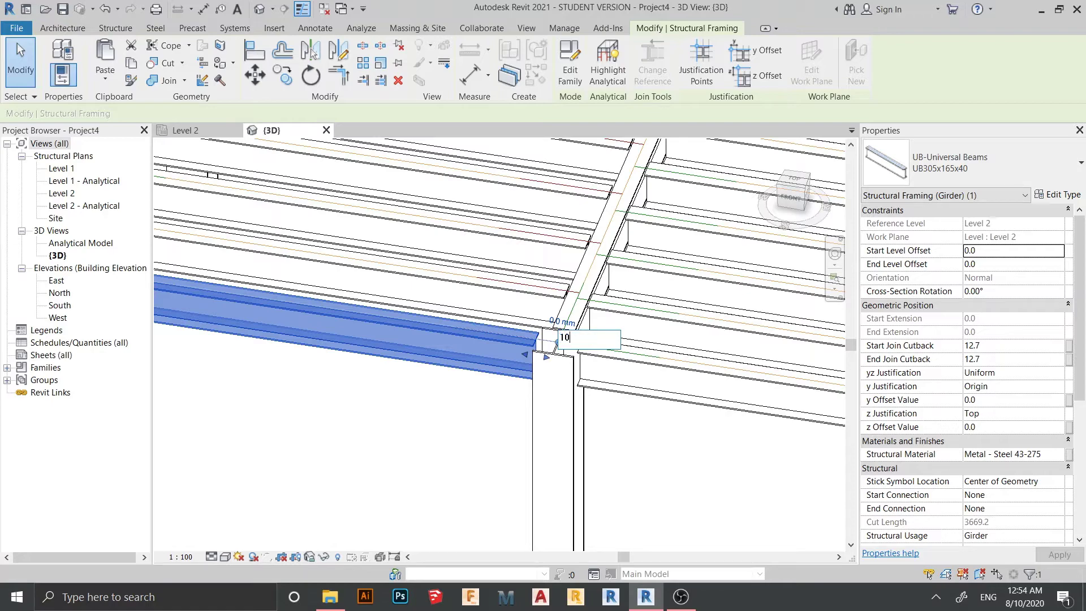
key(Return)
scroll(574, 321, down, 2)
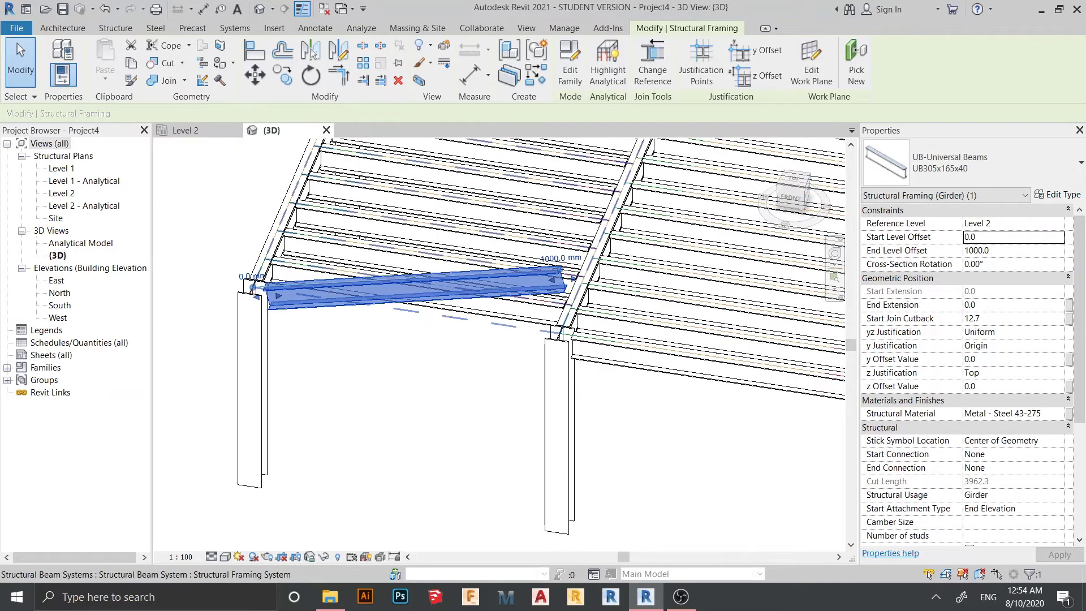
shift+middle_drag(575, 321, 600, 297)
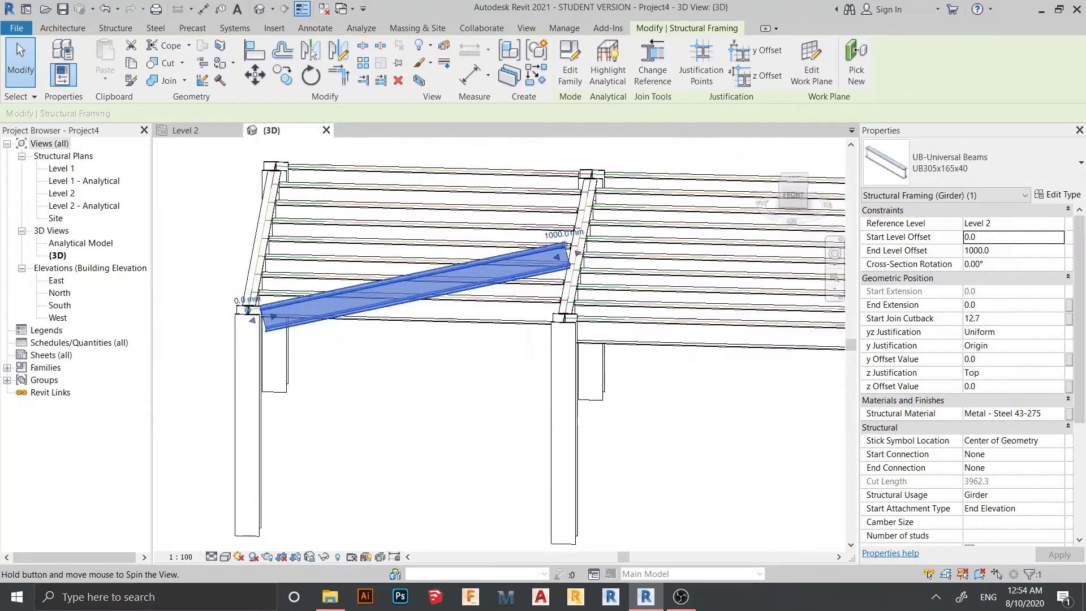
key(Escape)
Raise the right bay's front girder at the middle column by setting that end's level offset to 1000 mm.
click(585, 322)
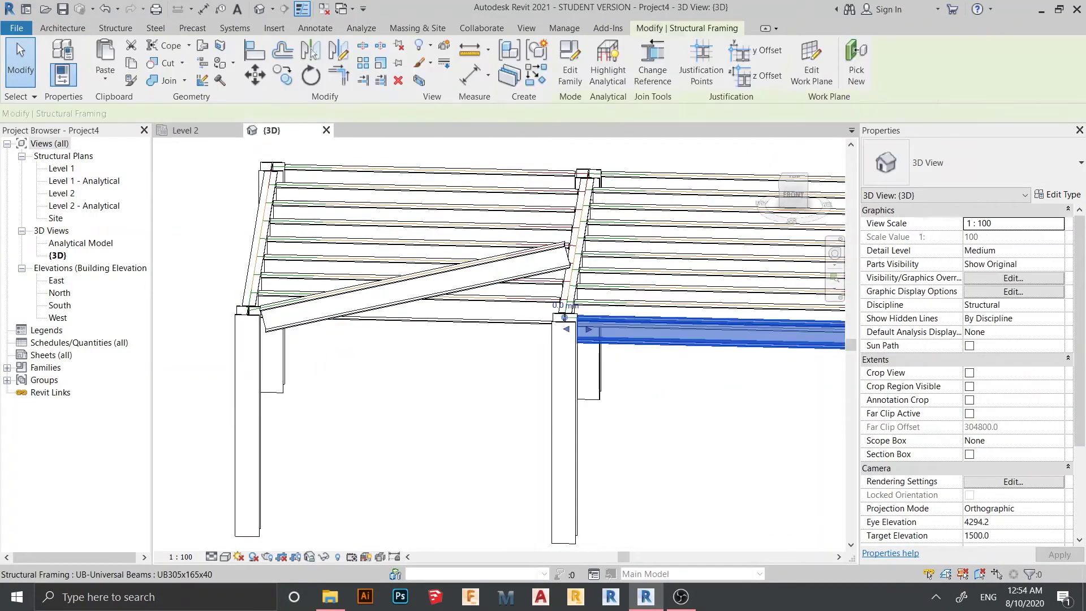
click(565, 305)
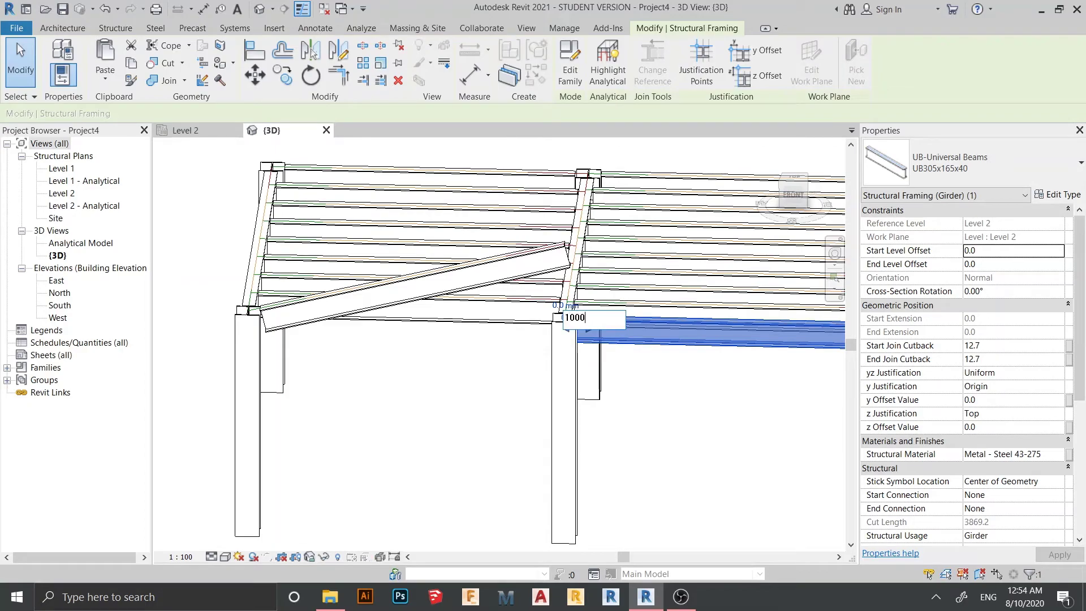
key(Return)
key(Escape)
scroll(587, 349, down, 2)
shift+middle_drag(587, 349, 557, 362)
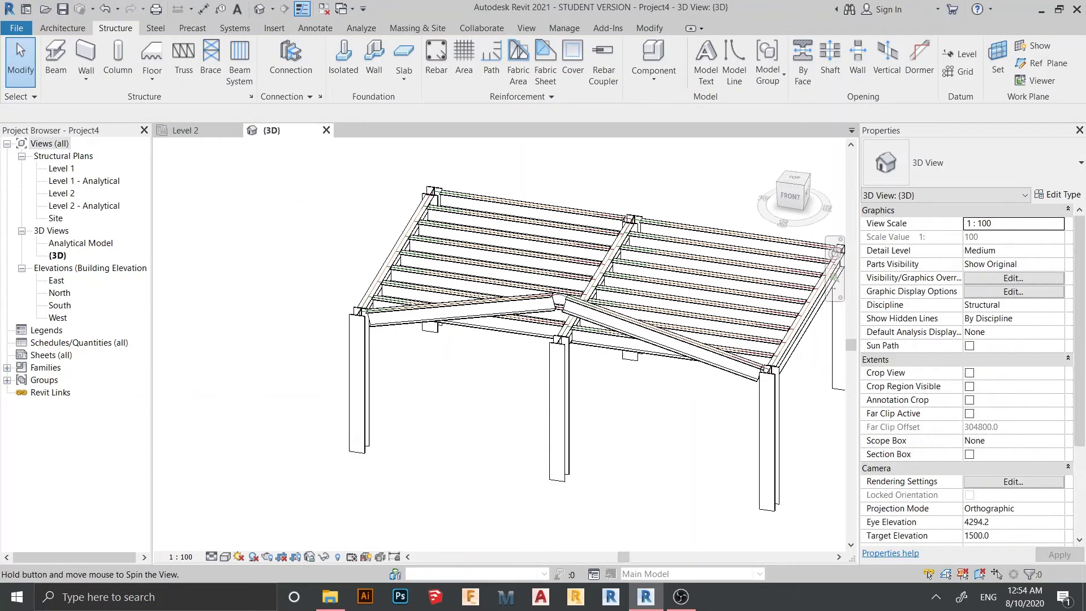
Examine the two sloping front girders and the beam systems behind them from the side, front and above.
drag(785, 184, 775, 196)
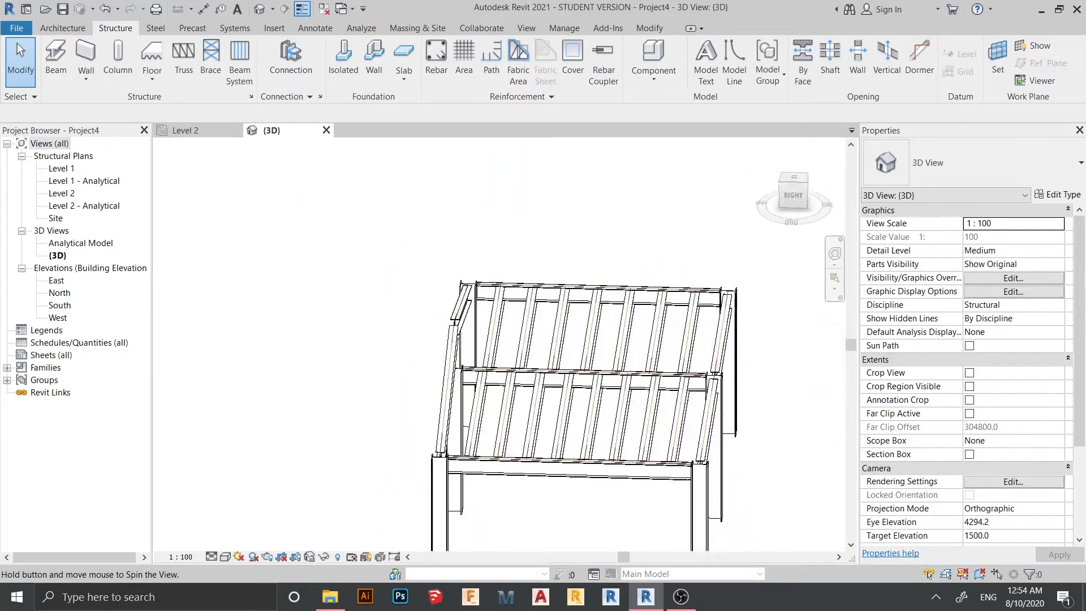
scroll(519, 367, up, 2)
mouse_move(518, 357)
shift+middle_down()
mouse_move(519, 367)
mouse_move(557, 362)
mouse_move(594, 326)
mouse_move(570, 363)
mouse_move(524, 355)
shift+middle_up()
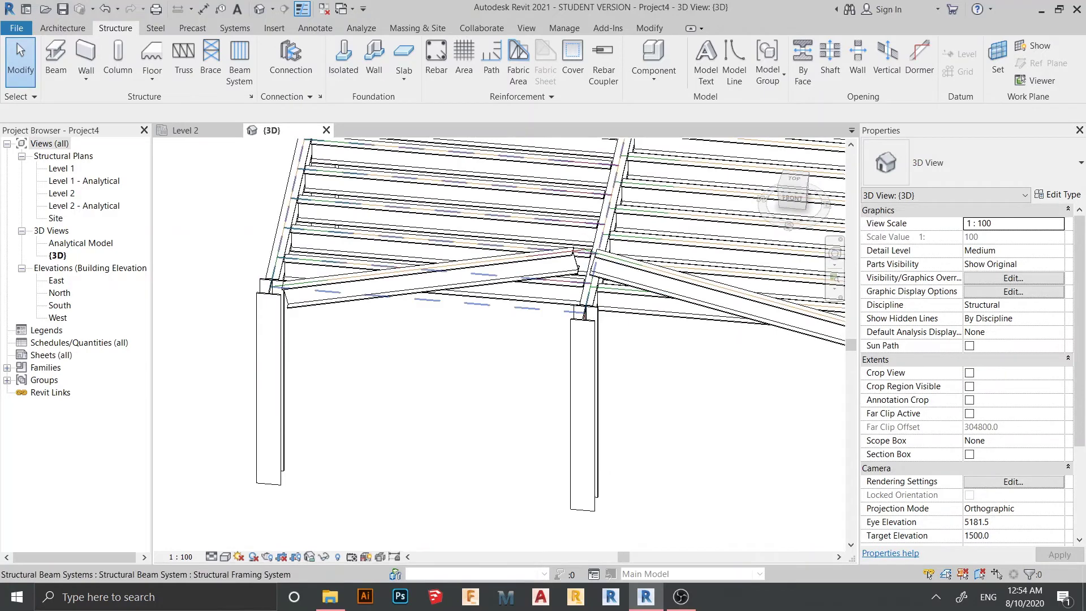
shift+middle_drag(531, 362, 571, 308)
click(794, 192)
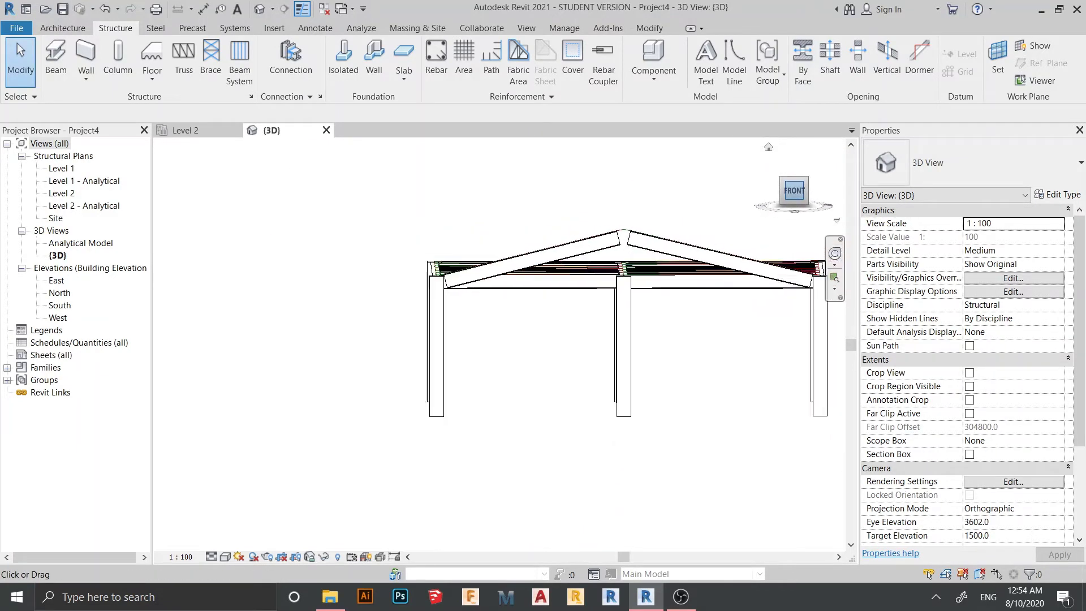
middle_drag(532, 362, 539, 311)
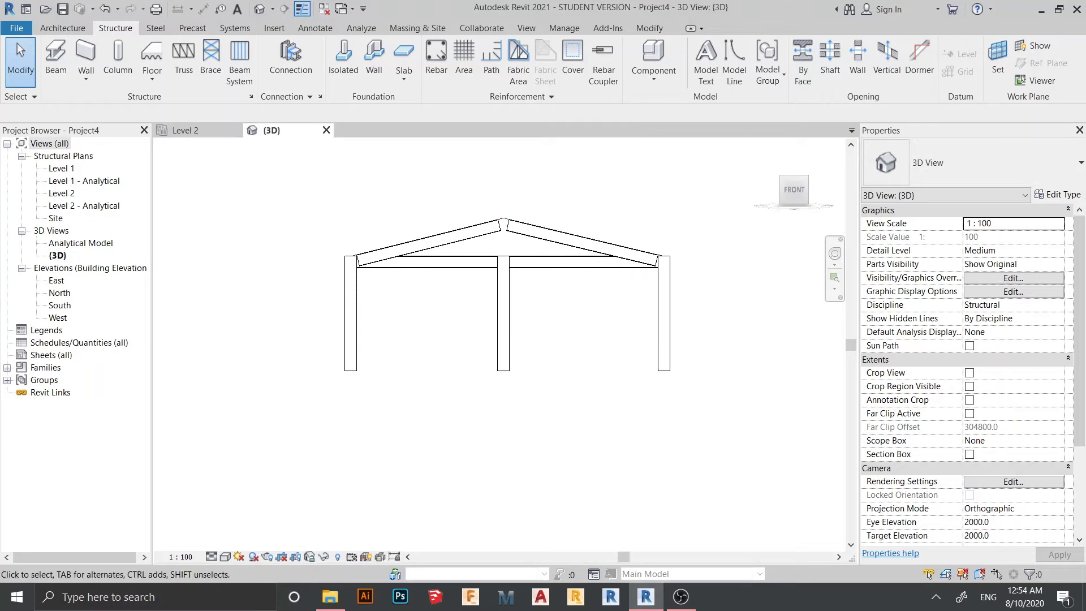
shift+middle_drag(566, 263, 557, 348)
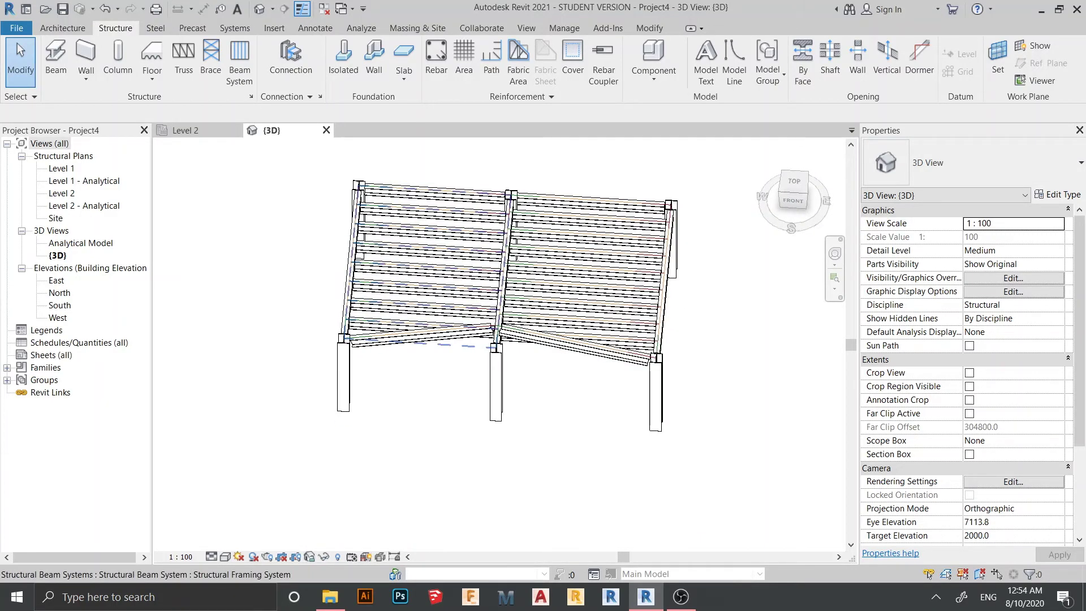
Raise the front end of the middle girder between the bays by setting its Start Level Offset to 1000 mm.
scroll(504, 333, up, 5)
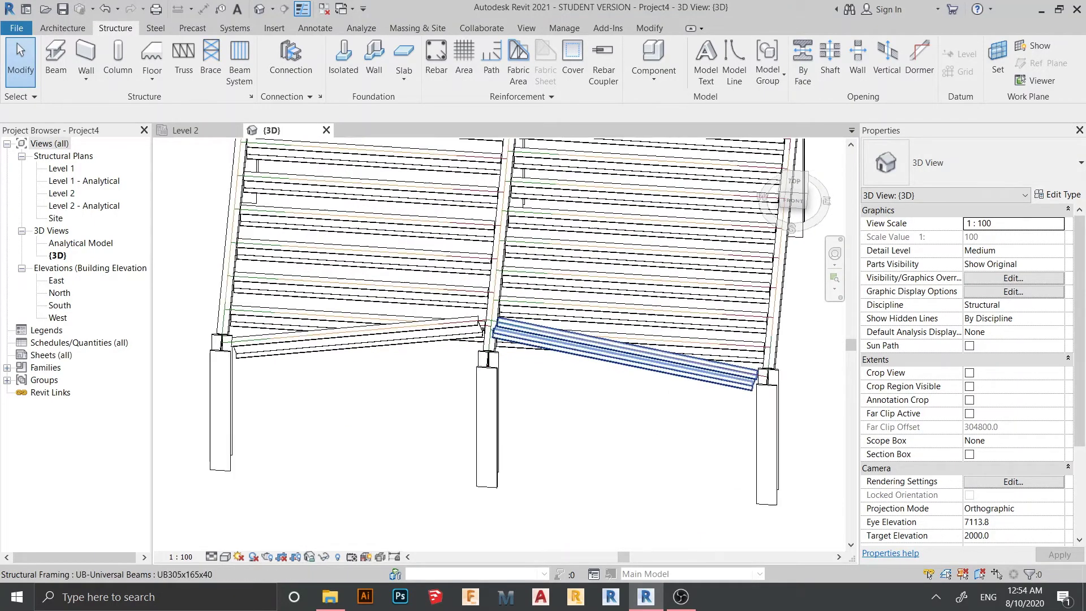
click(483, 305)
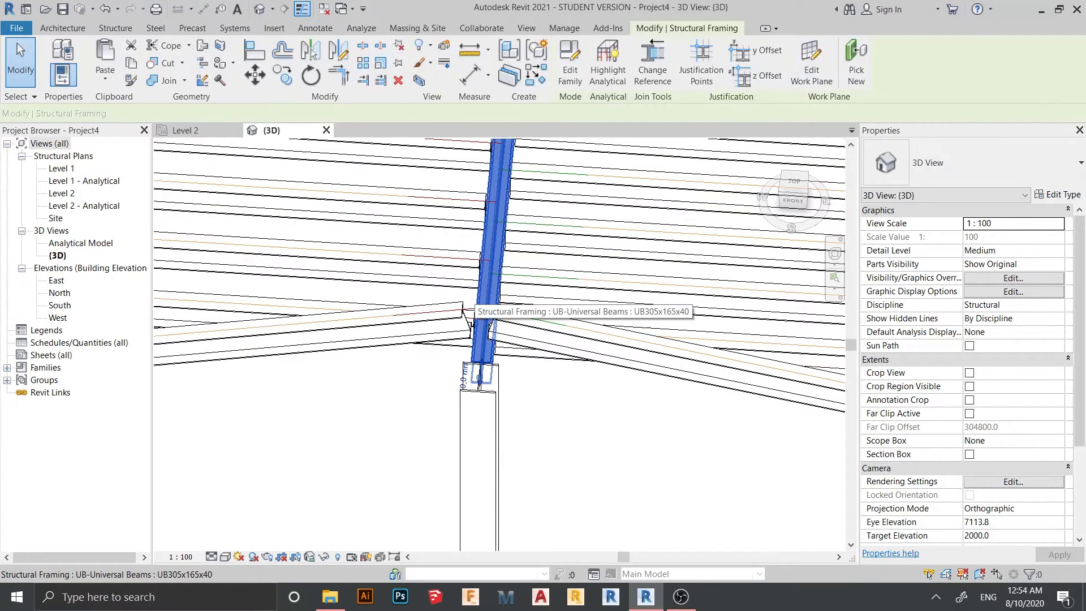
scroll(469, 396, up, 2)
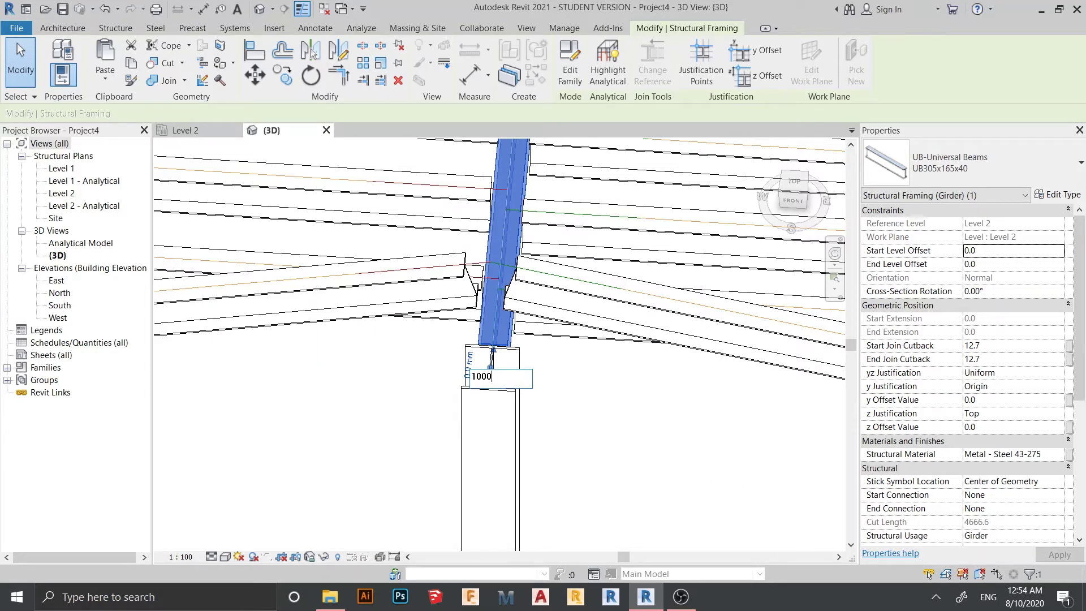
key(Return)
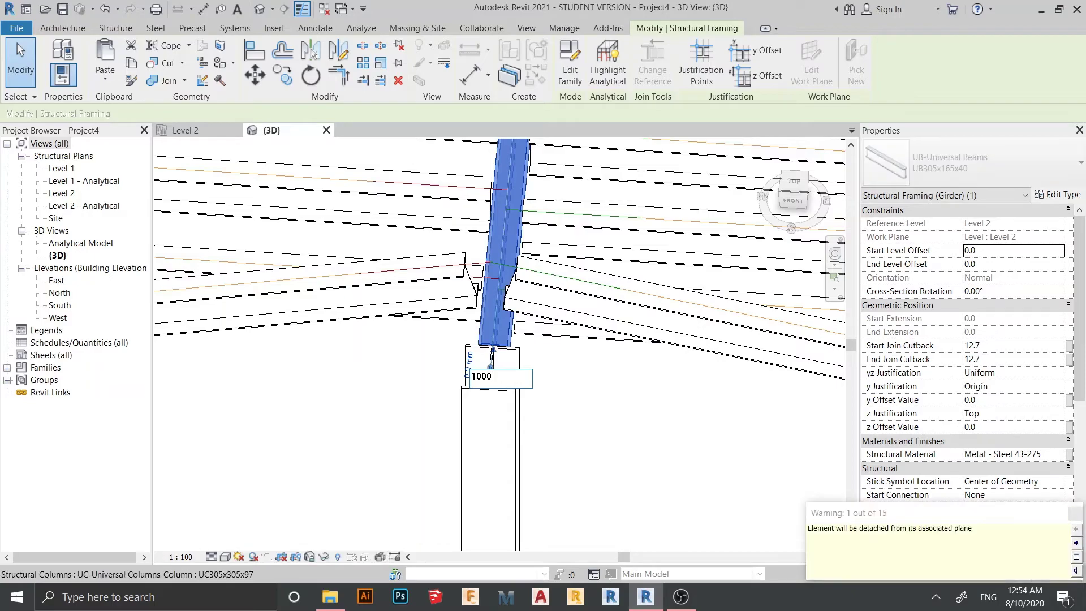
key(Escape)
Set the middle girder's rear End Level Offset to 1000 mm and check the pitched beam systems from the back.
mouse_move(396, 391)
shift+middle_down()
mouse_move(540, 385)
mouse_move(407, 379)
shift+middle_up()
scroll(541, 385, down, 3)
shift+middle_drag(571, 331, 616, 300)
scroll(441, 272, up, 5)
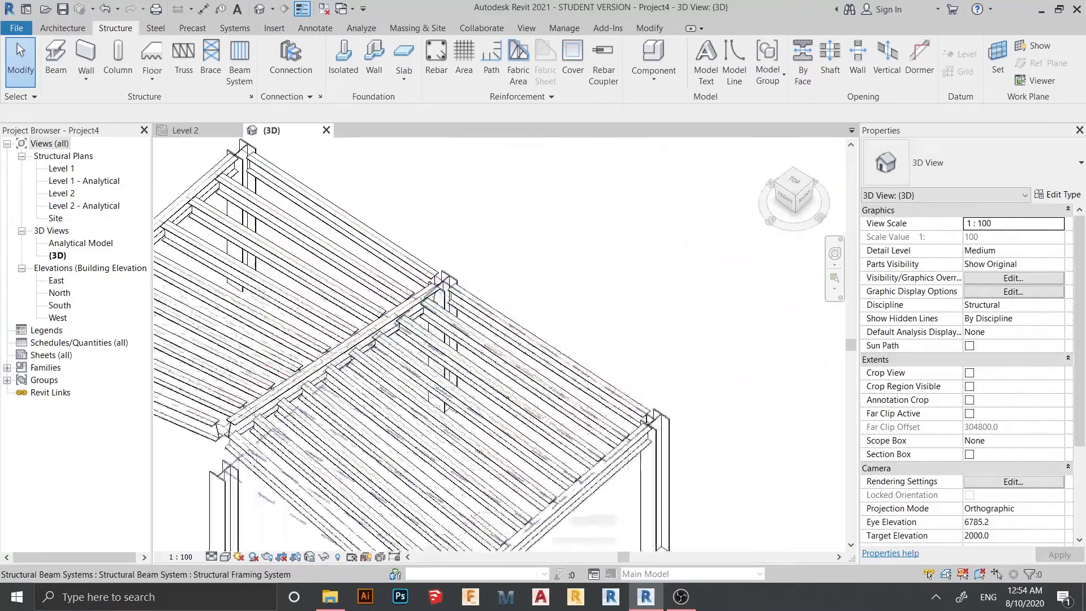
click(453, 263)
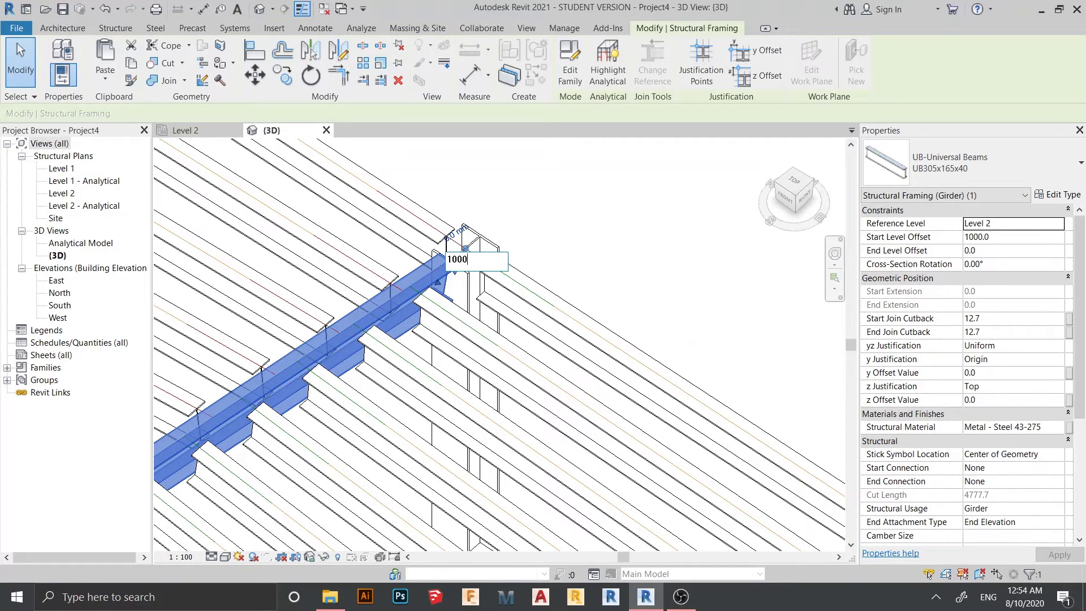
key(Return)
key(Escape)
scroll(565, 254, down, 6)
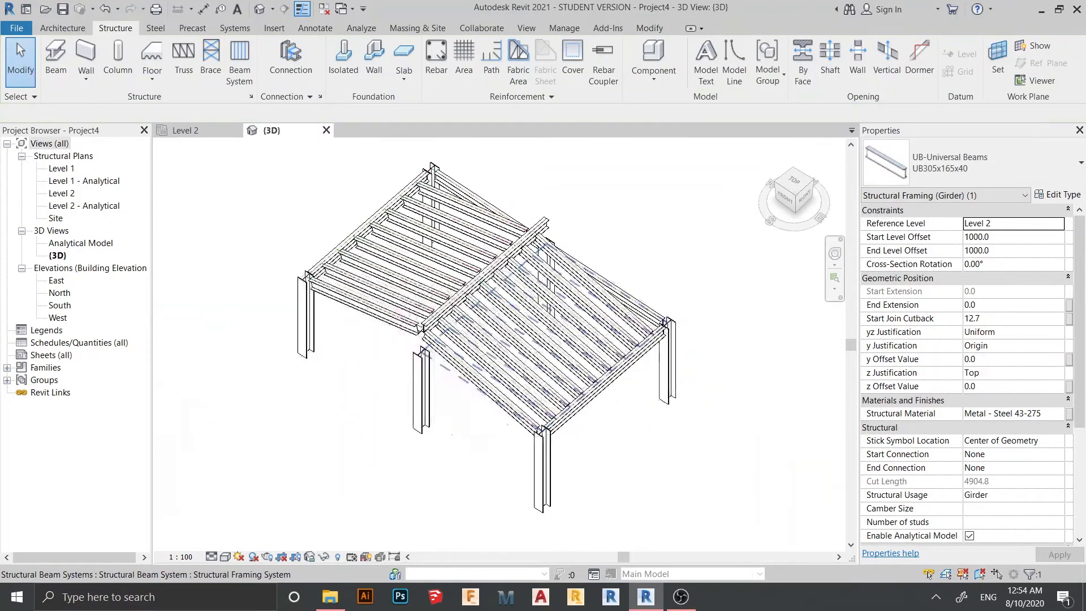
shift+middle_drag(566, 255, 396, 237)
scroll(534, 325, up, 2)
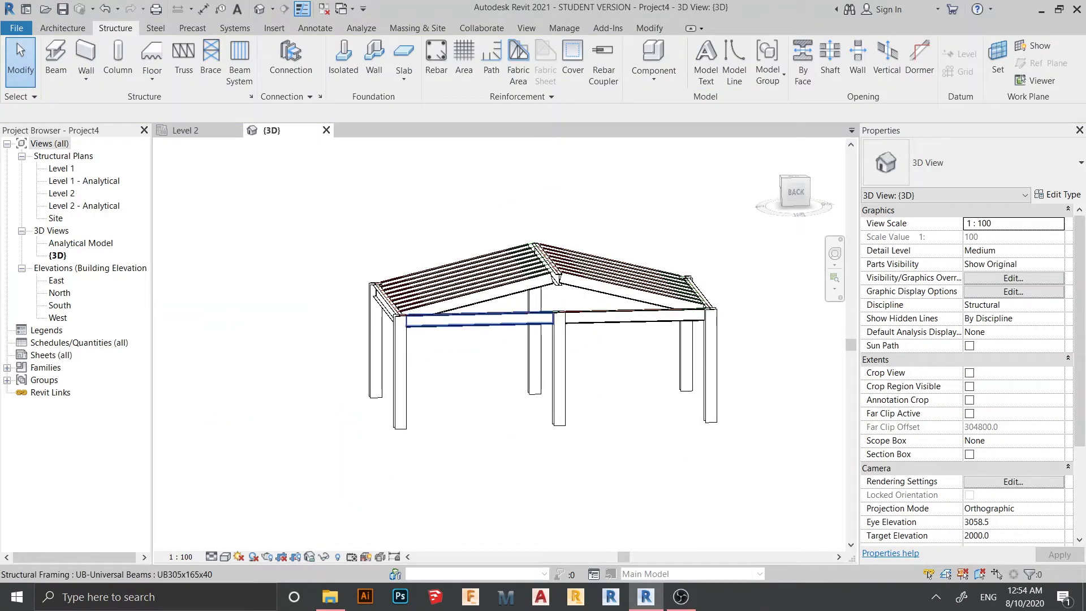
Raise both rear girders at the middle column by setting their level offsets at that end to 1000 mm.
click(509, 319)
scroll(531, 347, up, 2)
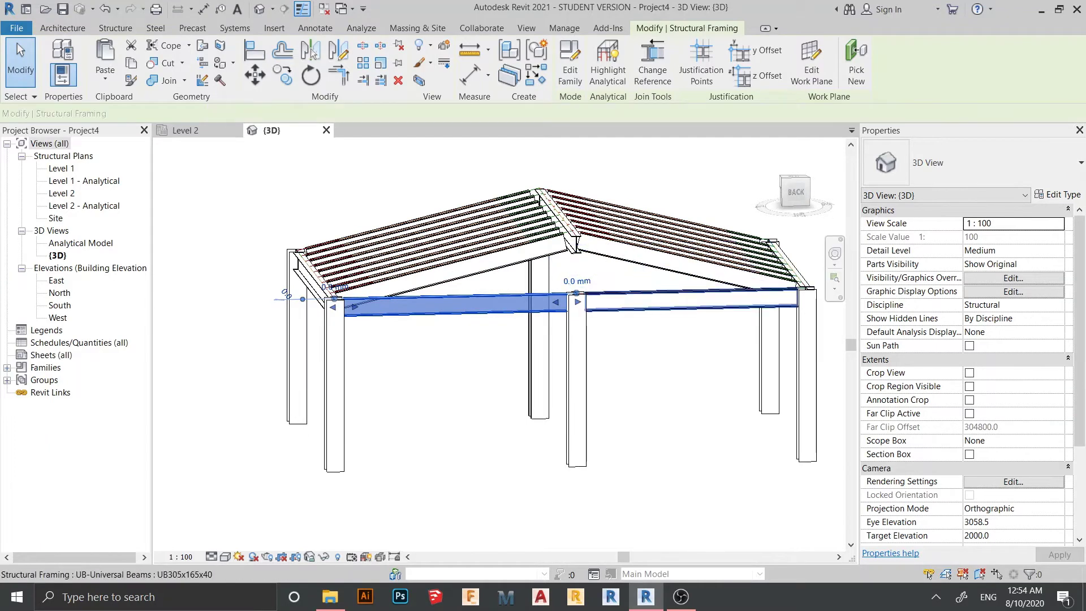
click(576, 280)
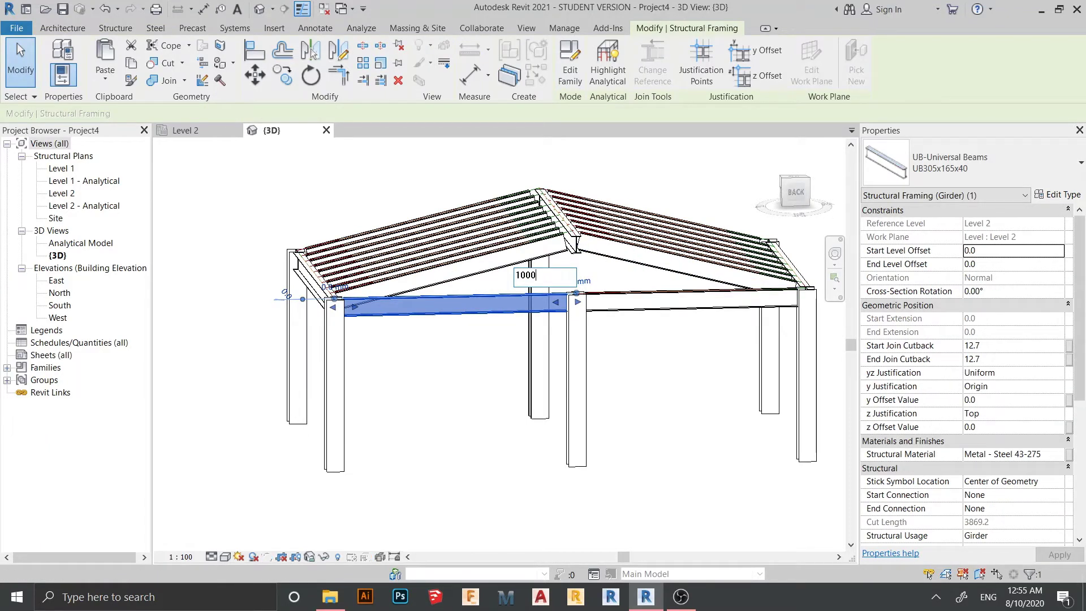
key(Return)
click(624, 300)
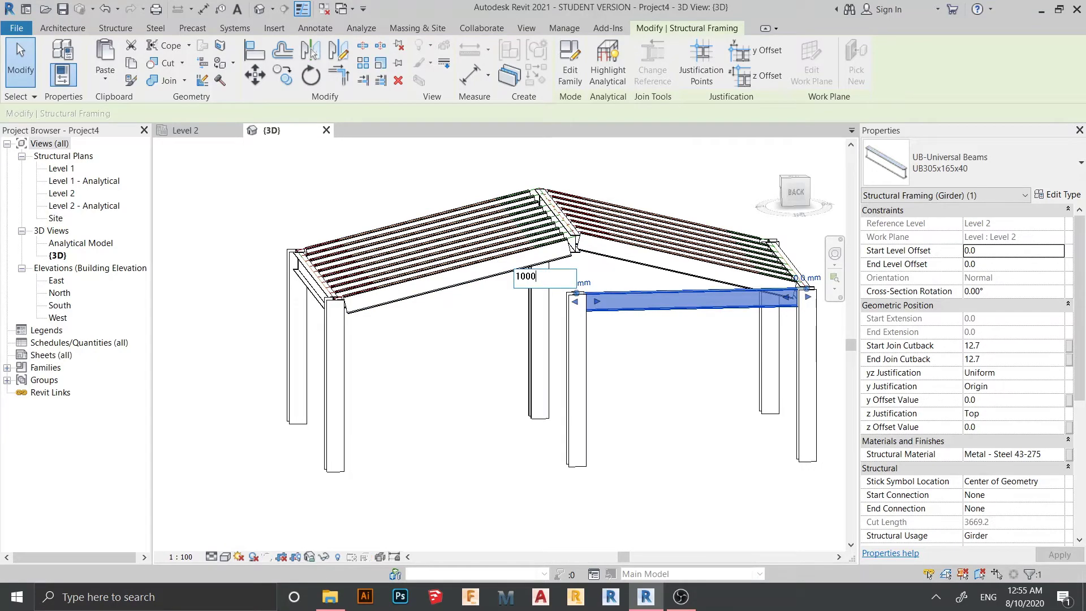
key(Return)
key(Escape)
Examine the pitched frame from the side, above and back, checking the rear girders against the middle columns.
scroll(639, 345, down, 2)
mouse_move(639, 345)
shift+middle_down()
mouse_move(588, 361)
mouse_move(464, 362)
mouse_move(520, 373)
mouse_move(588, 334)
mouse_move(650, 362)
shift+middle_up()
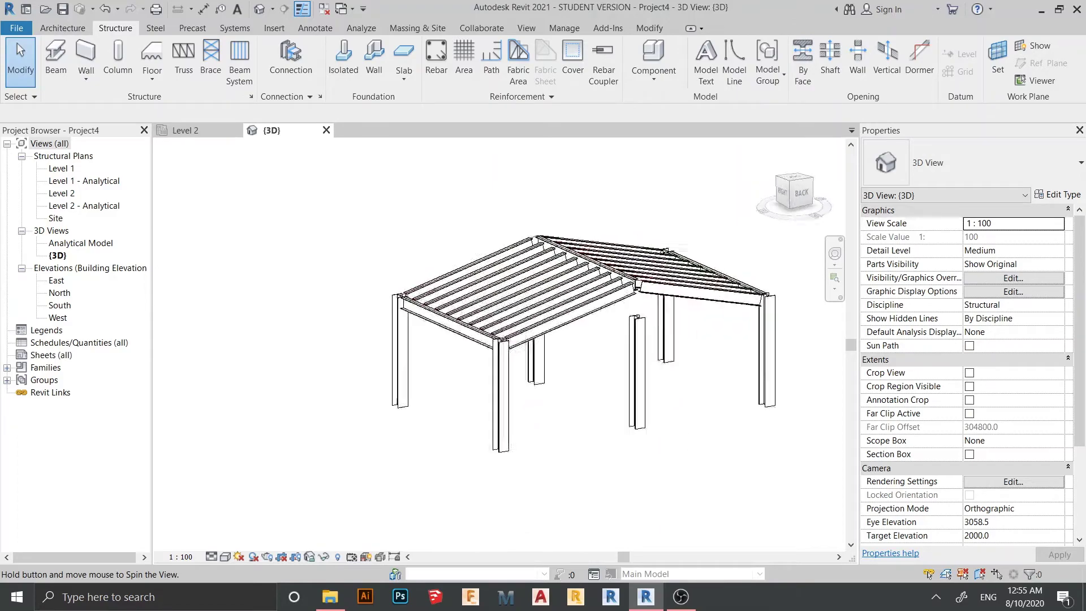
shift+middle_drag(599, 305, 538, 350)
click(589, 285)
shift+middle_drag(650, 283, 610, 334)
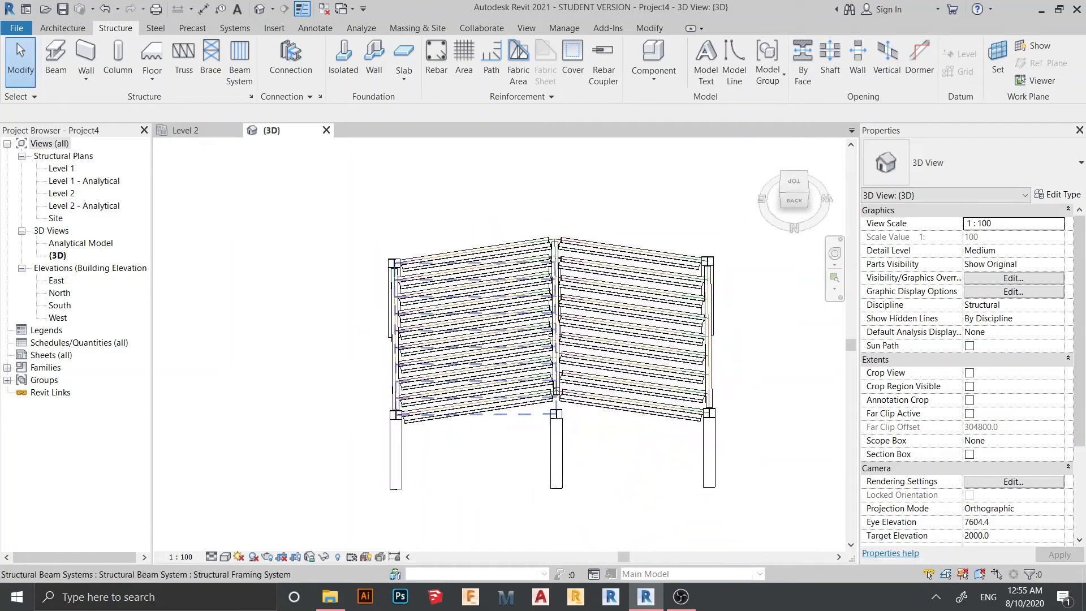
shift+middle_drag(661, 306, 639, 294)
shift+middle_drag(497, 362, 552, 305)
scroll(545, 461, up, 2)
Extend the rear middle column toward the ridge by setting its Top Offset to 1000 mm.
click(527, 351)
shift+middle_drag(542, 362, 524, 356)
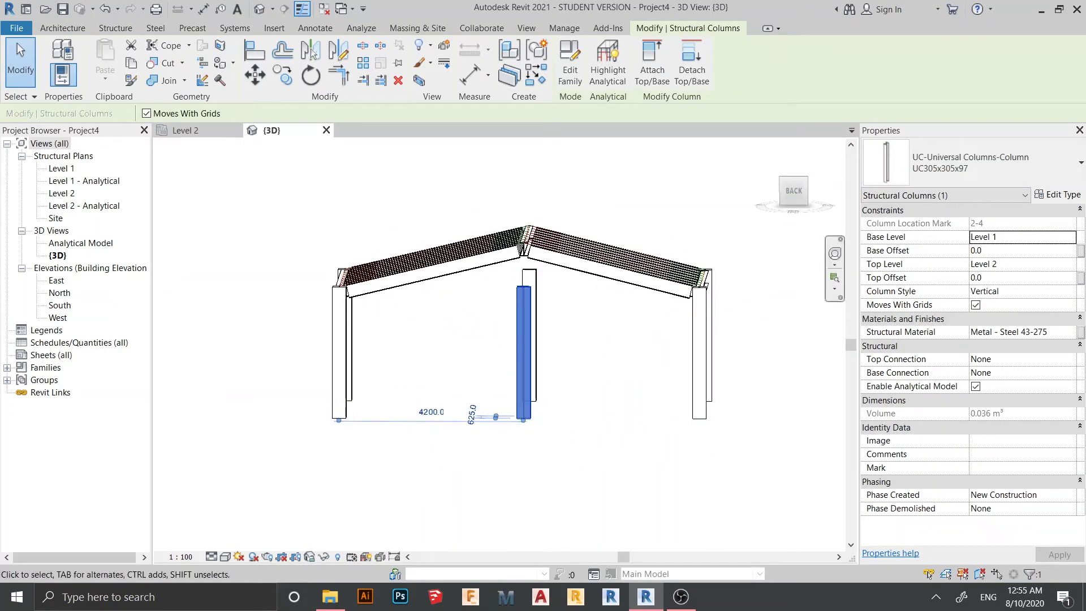
scroll(506, 361, up, 4)
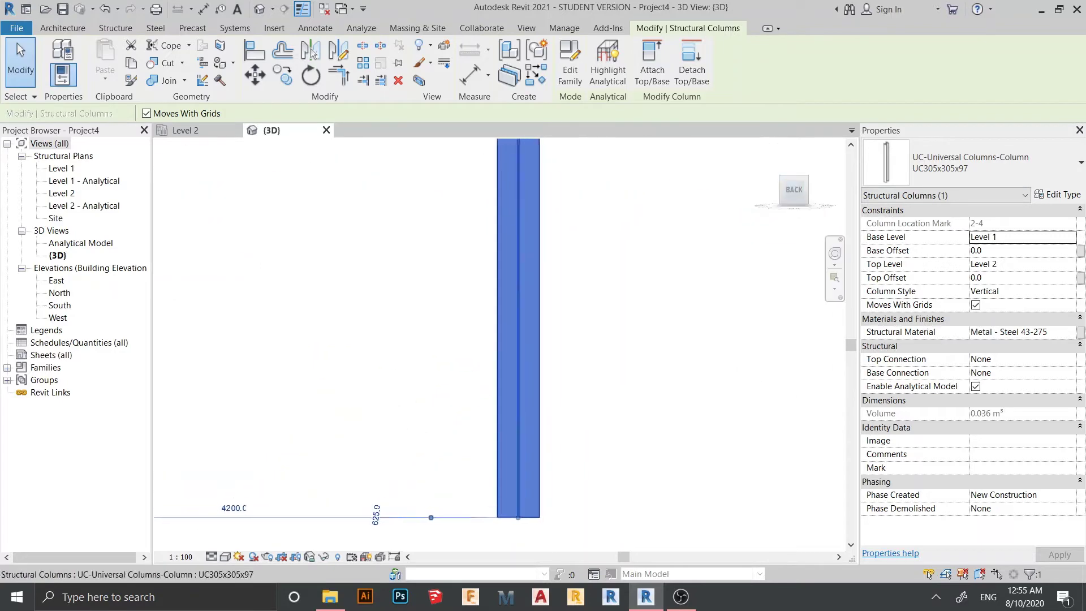
scroll(440, 357, down, 2)
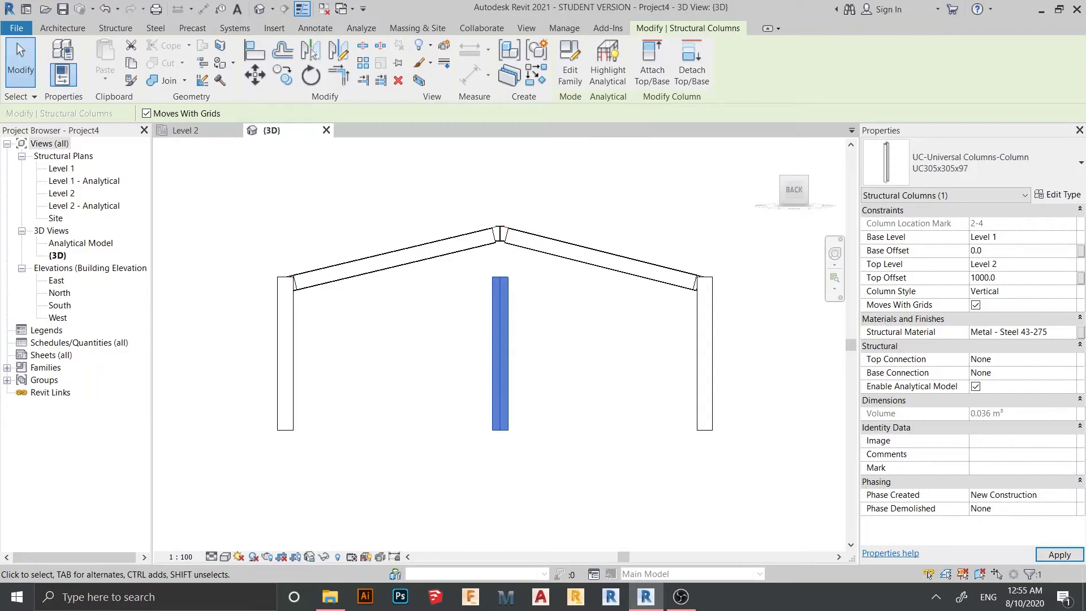
key(Escape)
Extend the front middle column up to the ridge with a Top Offset of 1000 mm.
shift+middle_drag(475, 311, 286, 452)
scroll(552, 319, up, 2)
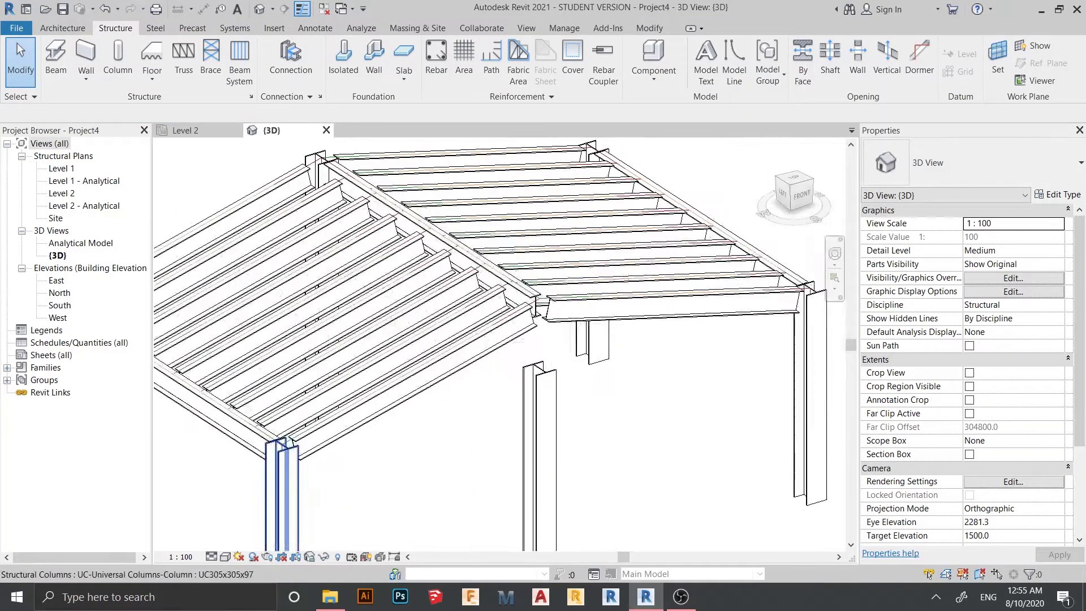
middle_drag(283, 492, 325, 379)
click(580, 362)
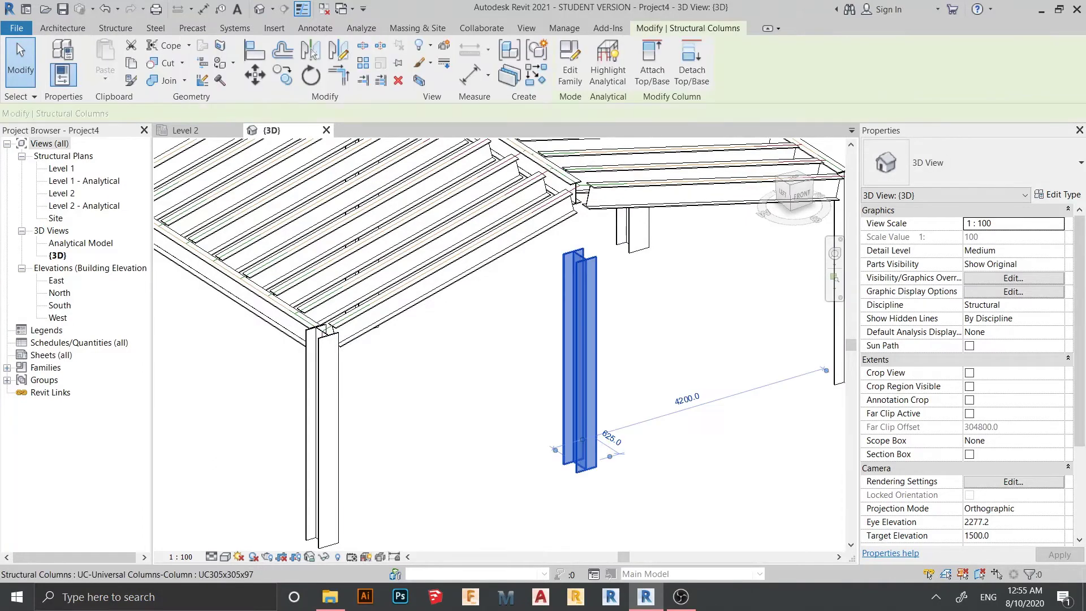
click(1021, 277)
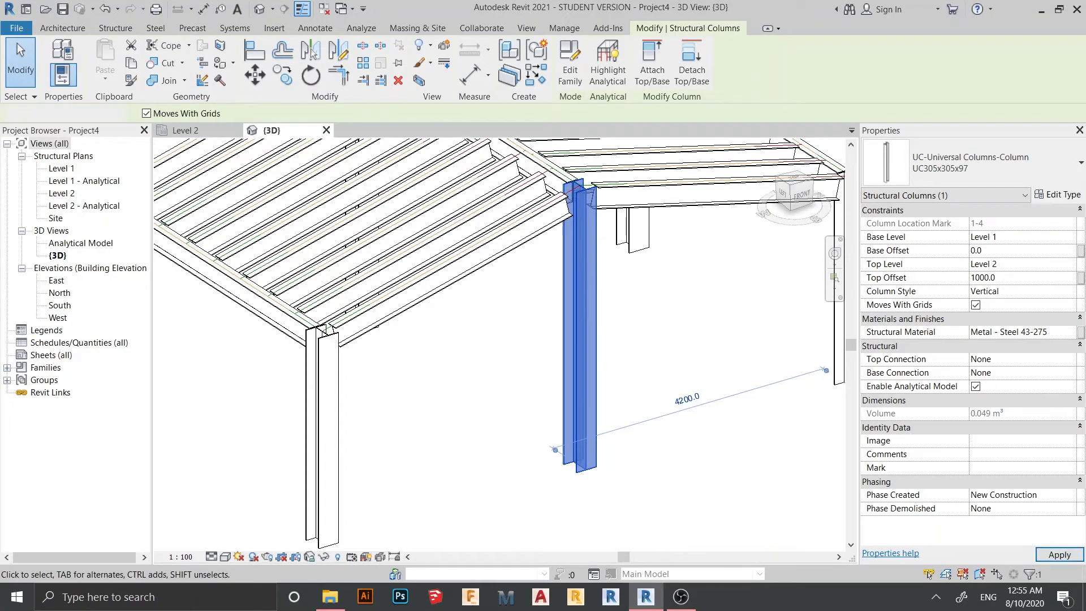
key(Escape)
Display the 3D view of the frame in the Shaded visual style.
scroll(699, 254, down, 2)
shift+middle_drag(700, 255, 396, 266)
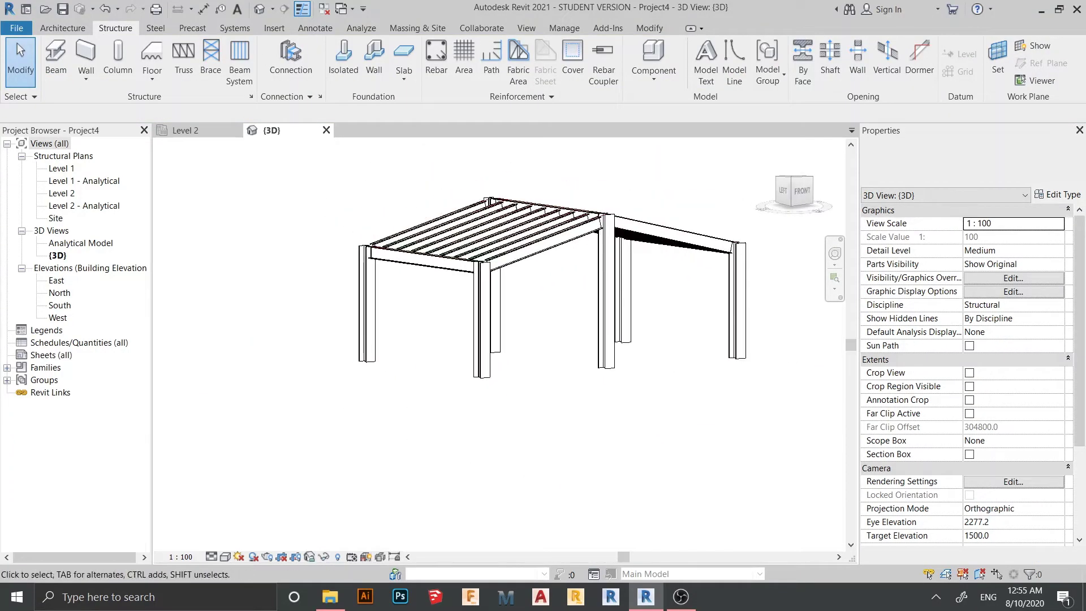
shift+middle_drag(509, 265, 430, 340)
middle_drag(509, 254, 492, 316)
shift+middle_drag(656, 391, 662, 362)
middle_drag(662, 362, 706, 278)
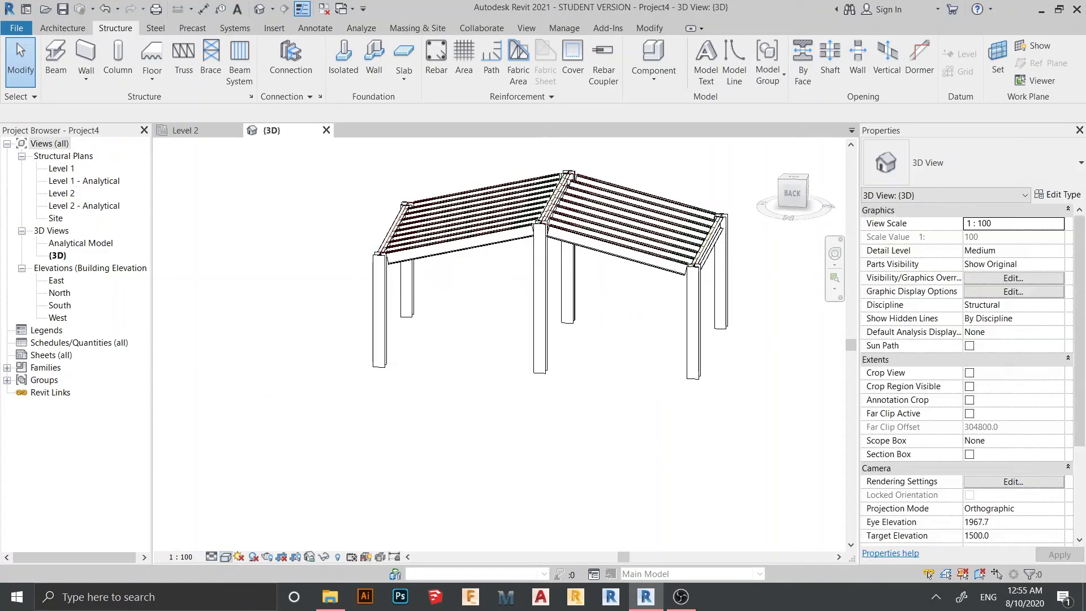
click(225, 556)
click(249, 513)
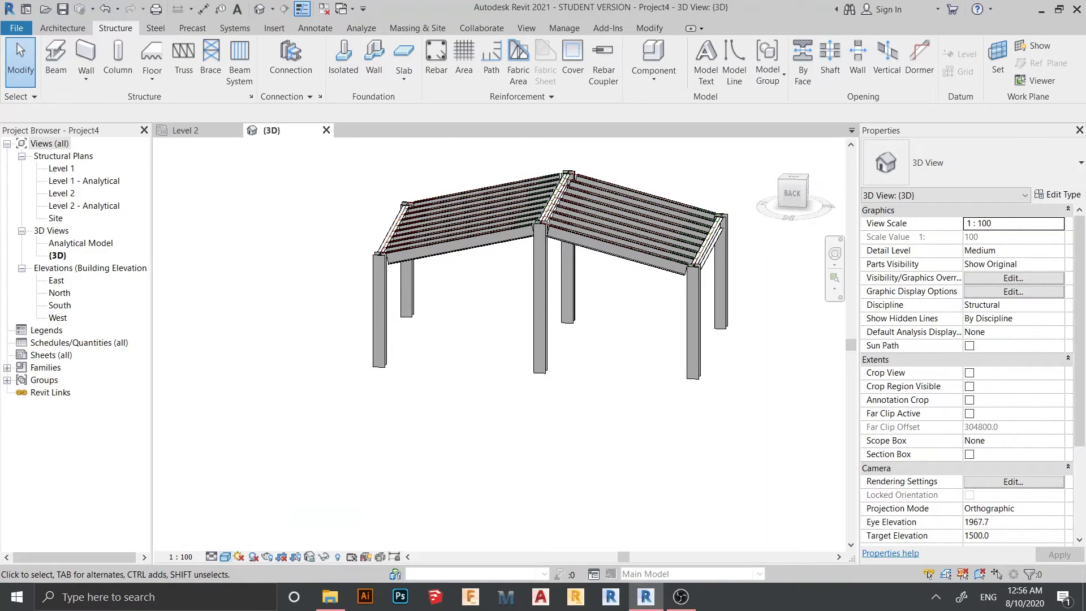
Examine the shaded columns, girders and roof beams from the back, the sides and close up at the ridge.
mouse_move(656, 249)
shift+middle_down()
mouse_move(605, 266)
mouse_move(554, 305)
mouse_move(509, 260)
mouse_move(535, 282)
mouse_move(600, 297)
mouse_move(645, 255)
mouse_move(662, 261)
shift+middle_up()
scroll(605, 266, up, 2)
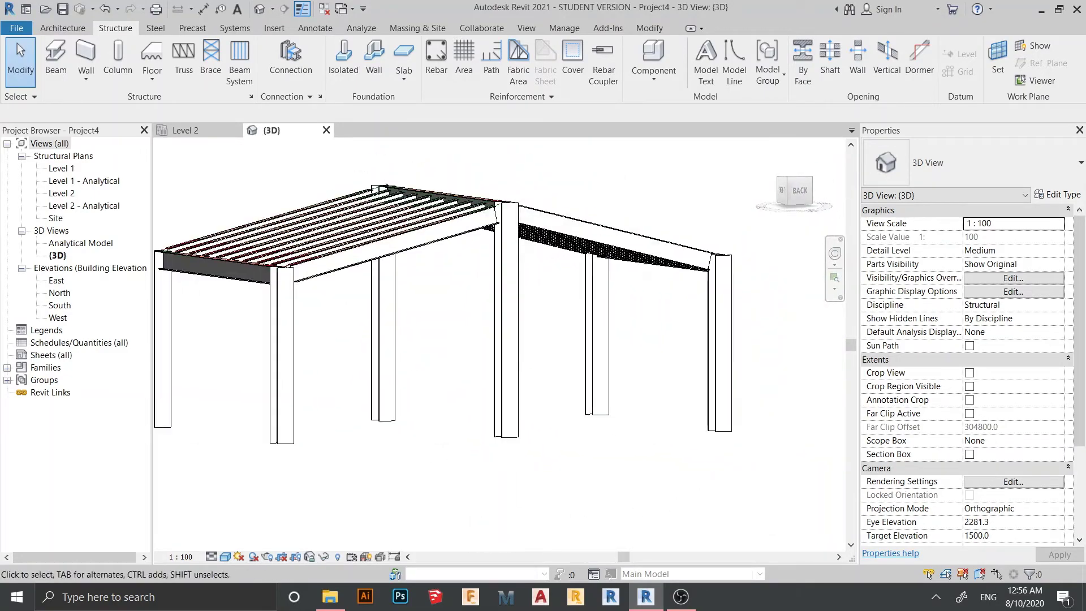
scroll(724, 294, down, 1)
shift+middle_drag(724, 294, 532, 379)
shift+middle_drag(535, 339, 571, 334)
scroll(600, 243, up, 2)
shift+middle_drag(509, 317, 555, 319)
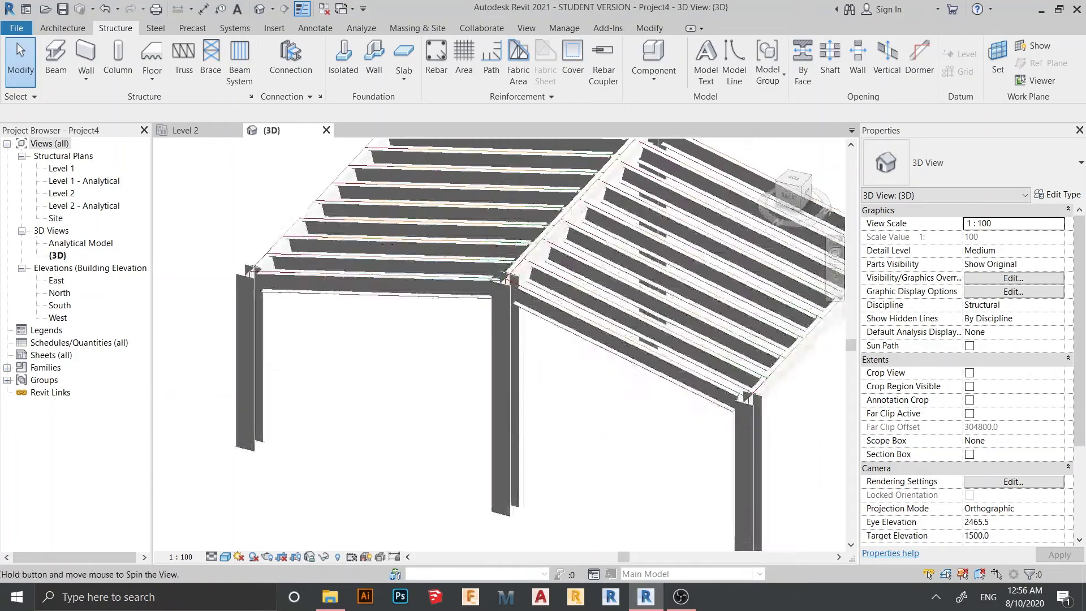
shift+middle_drag(520, 396, 455, 342)
scroll(565, 390, down, 2)
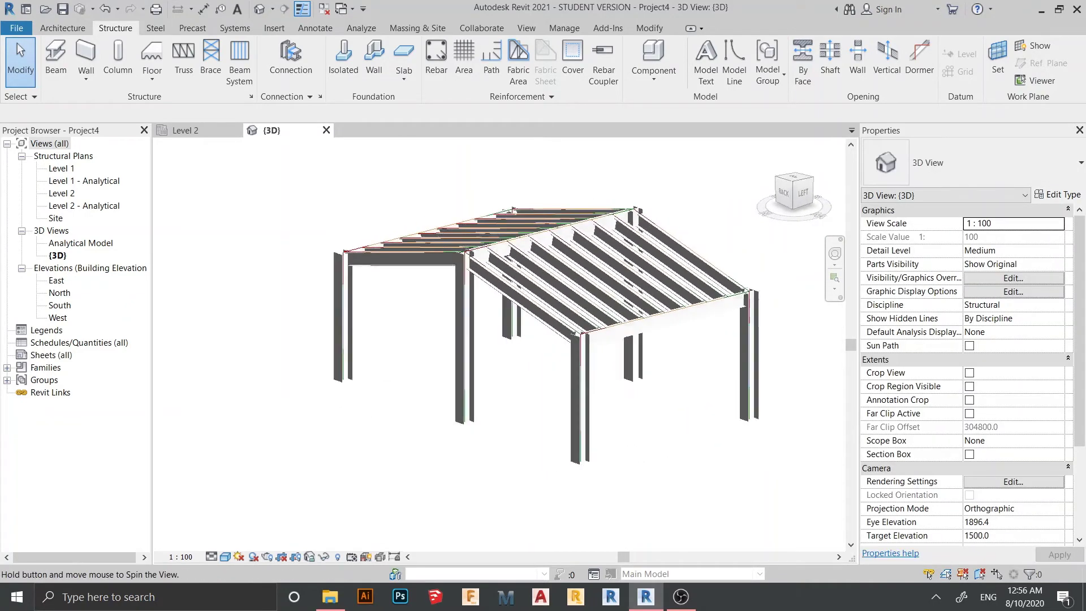
shift+middle_drag(526, 362, 503, 323)
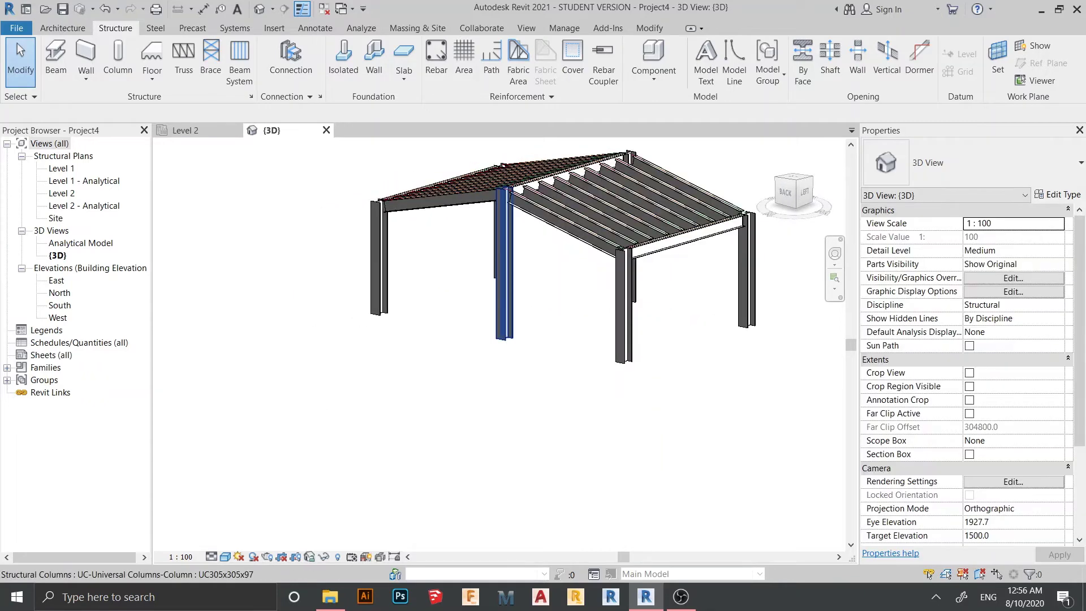
Delete the front and rear middle columns under the ridge.
click(504, 266)
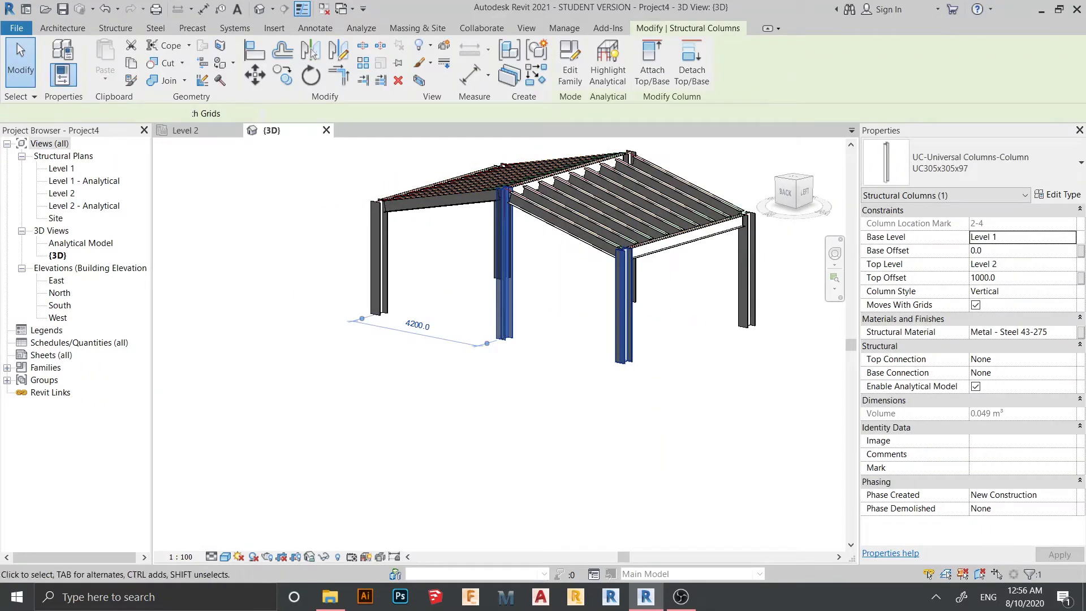
key(Escape)
scroll(555, 334, down, 1)
shift+middle_drag(555, 333, 441, 328)
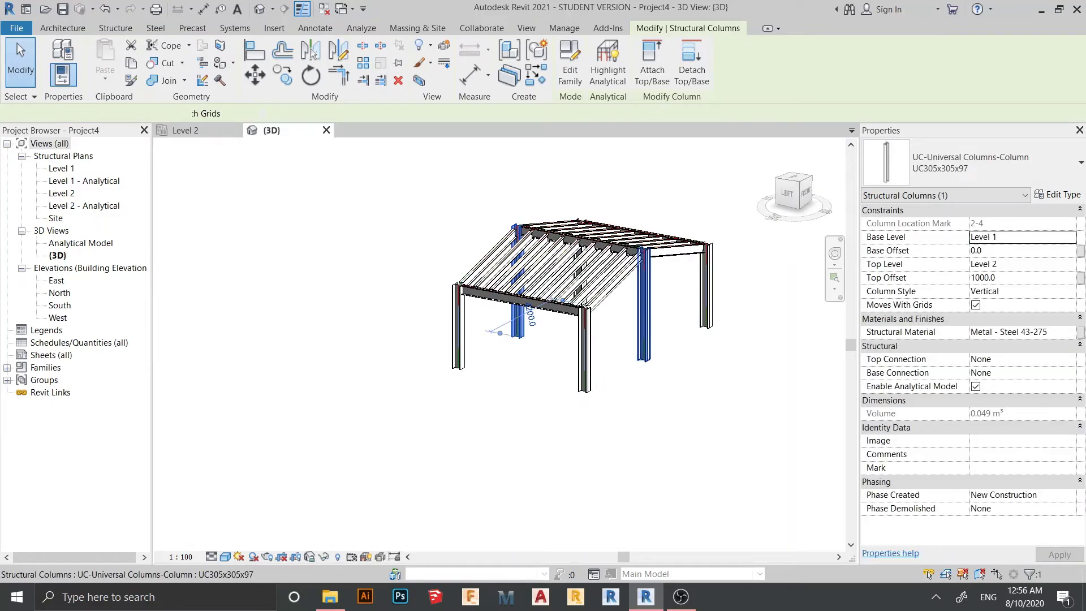
ctrl+click(644, 340)
key(Delete)
scroll(485, 269, down, 2)
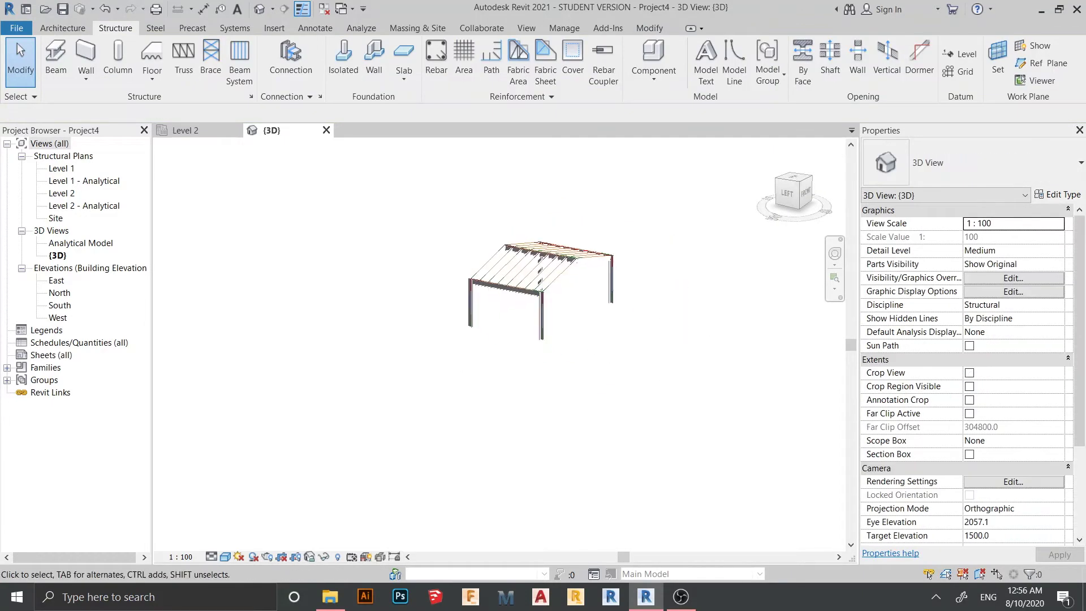
Return the 3D view to the Hidden Line visual style.
shift+middle_drag(503, 286, 506, 278)
click(155, 28)
scroll(365, 161, down, 1)
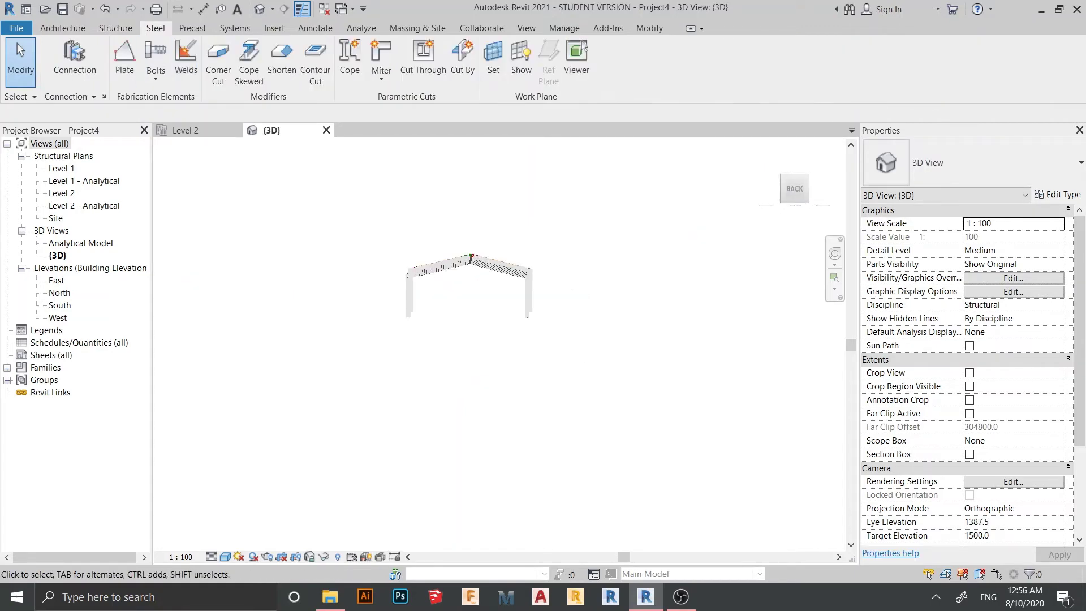
shift+middle_drag(365, 161, 348, 195)
click(225, 557)
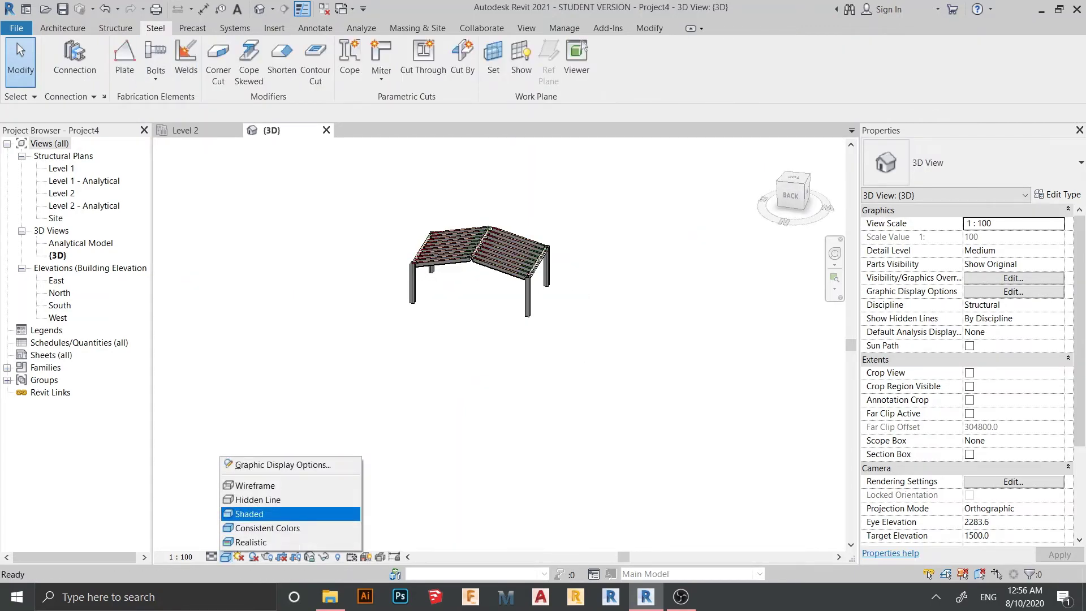
click(257, 499)
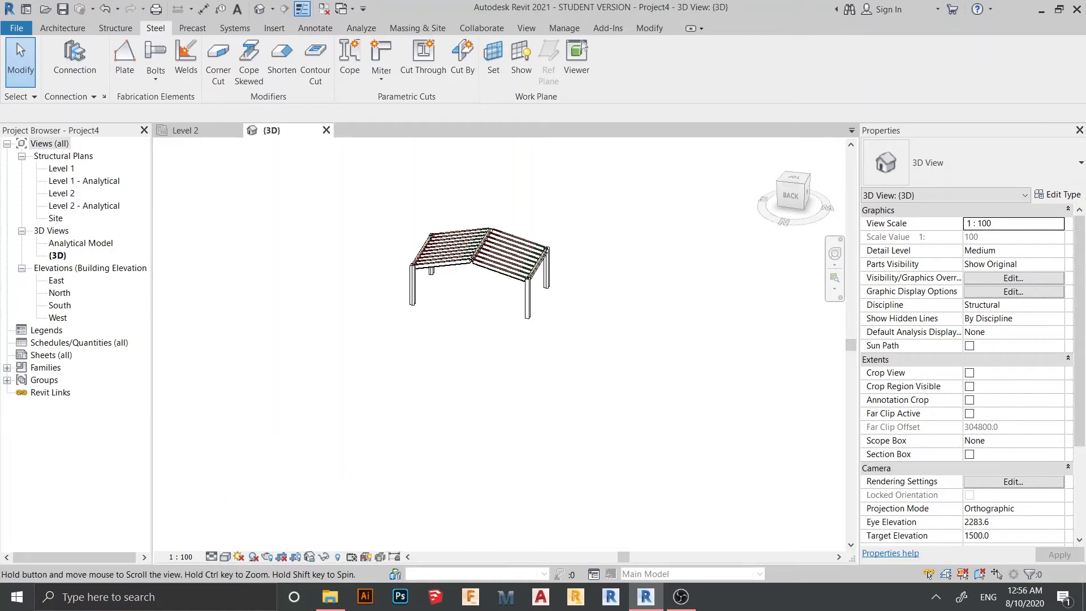
Add a generic structural connection between the two rear sloping girders where they meet at the ridge.
middle_drag(471, 279, 471, 356)
mouse_move(471, 356)
shift+middle_down()
mouse_move(471, 322)
mouse_move(471, 357)
shift+middle_up()
scroll(472, 358, up, 5)
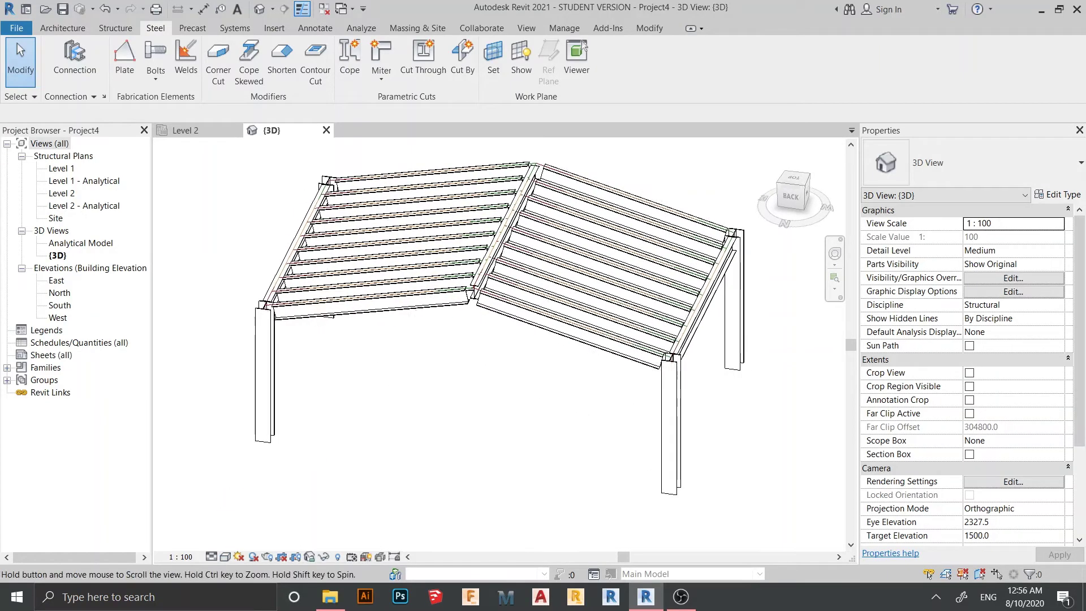
shift+middle_drag(475, 297, 472, 300)
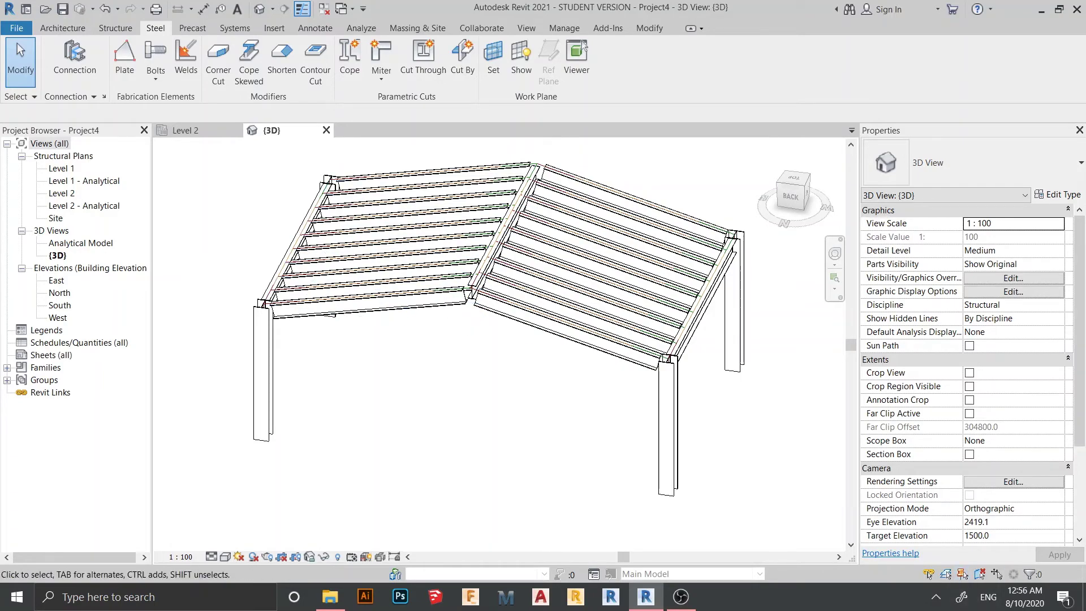
middle_drag(472, 314, 543, 376)
mouse_move(543, 376)
shift+middle_down()
mouse_move(548, 354)
mouse_move(523, 345)
mouse_move(512, 379)
mouse_move(522, 376)
shift+middle_up()
scroll(522, 376, up, 3)
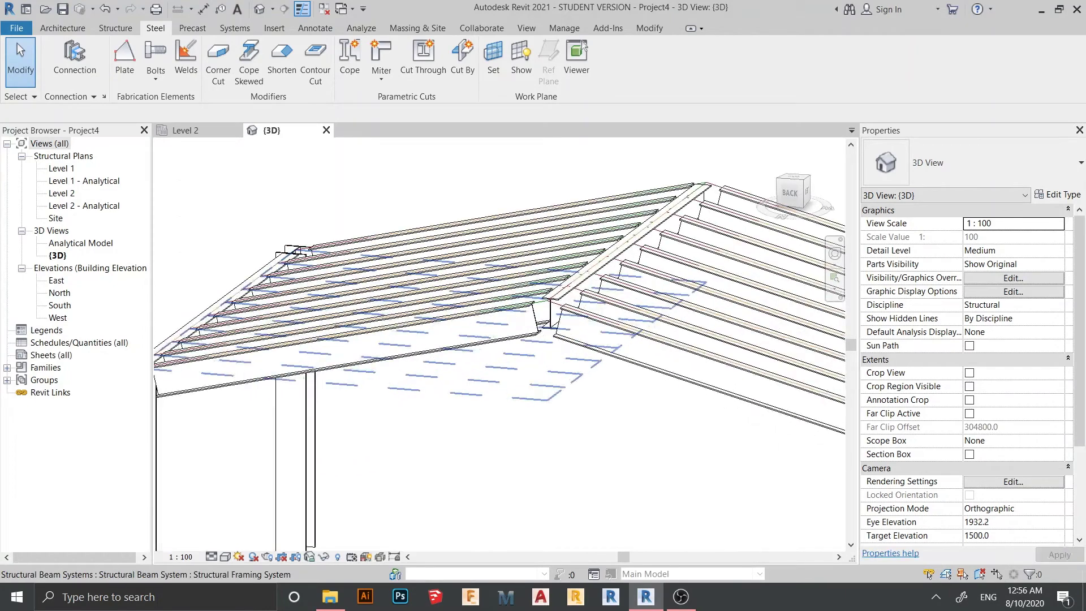
scroll(557, 351, up, 2)
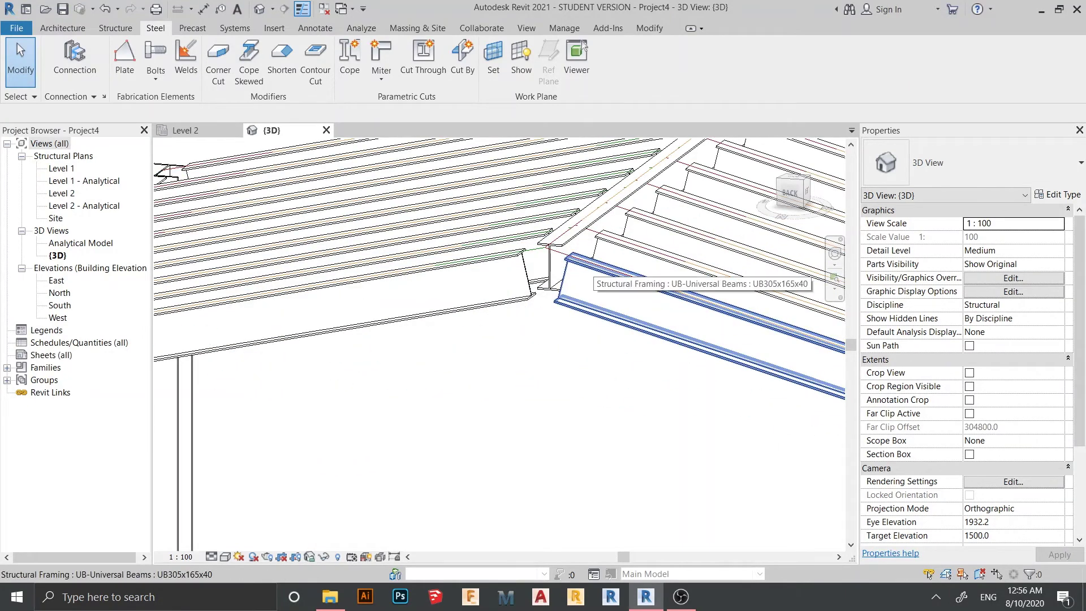
click(588, 312)
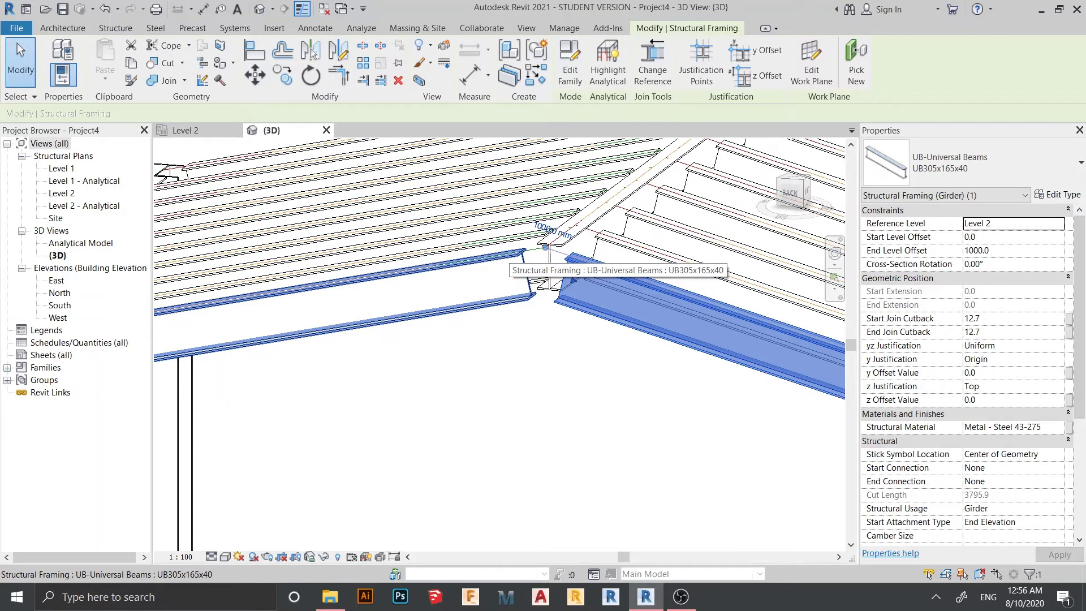
ctrl+click(509, 274)
middle_drag(509, 283, 605, 230)
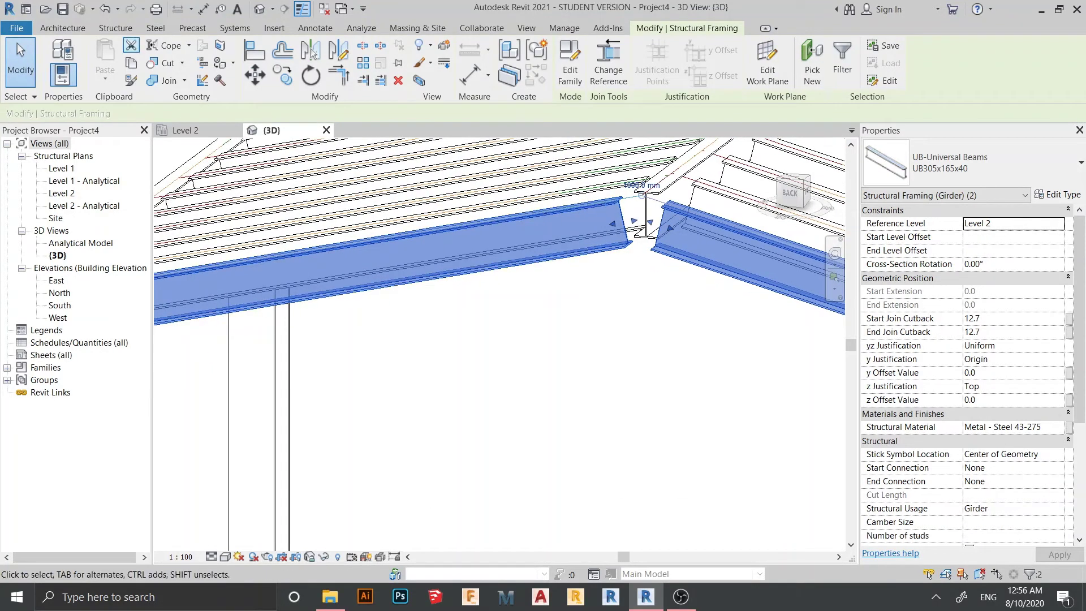
click(155, 27)
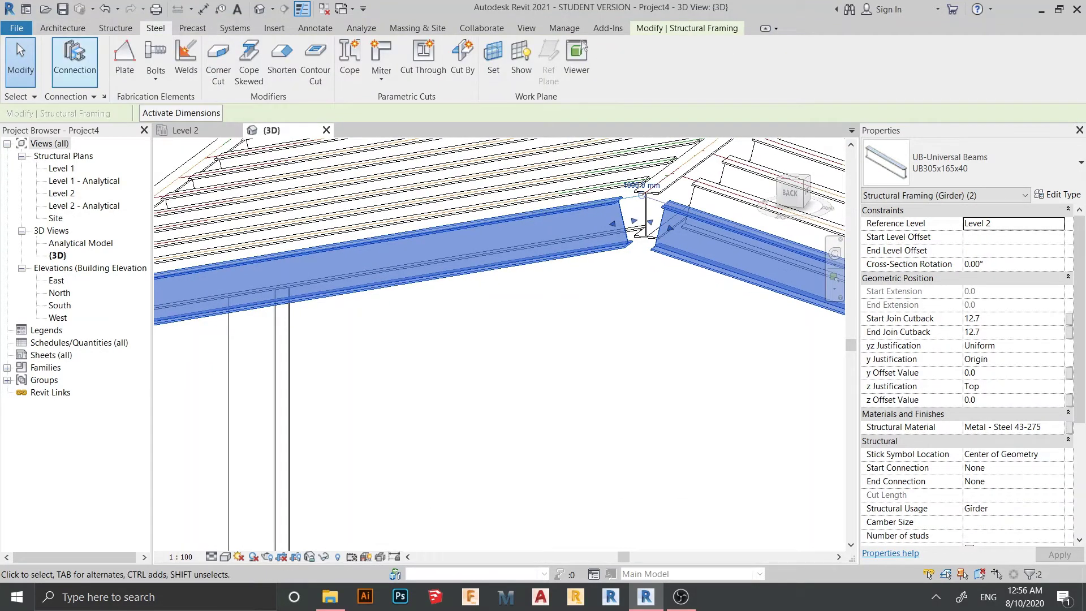
click(74, 62)
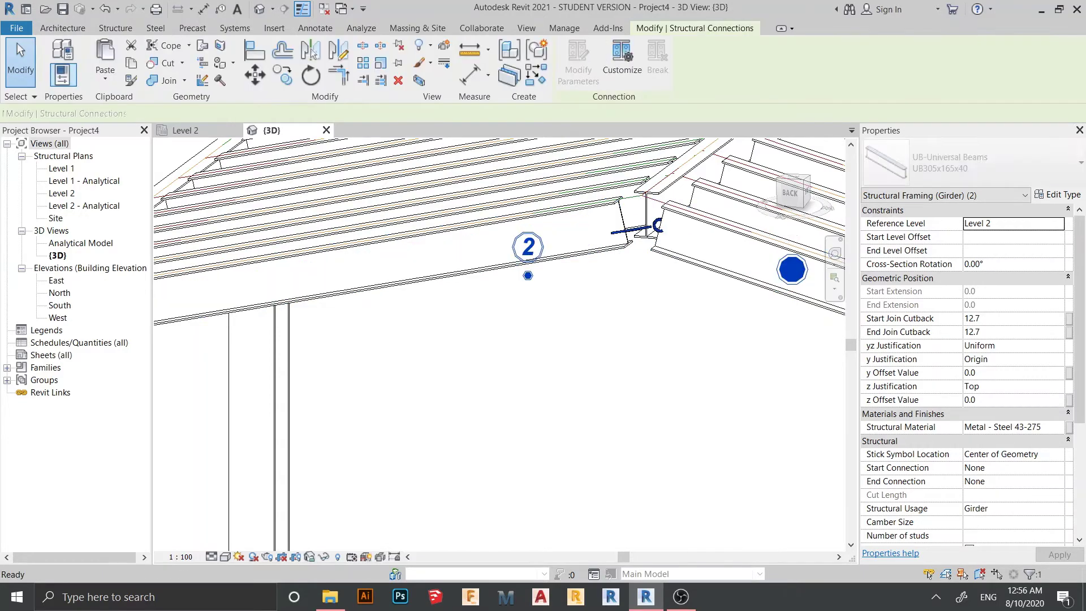
Examine the new connection at the rear of the ridge, close up and within the whole frame.
scroll(422, 298, down, 2)
shift+middle_drag(422, 298, 367, 363)
middle_drag(562, 358, 498, 294)
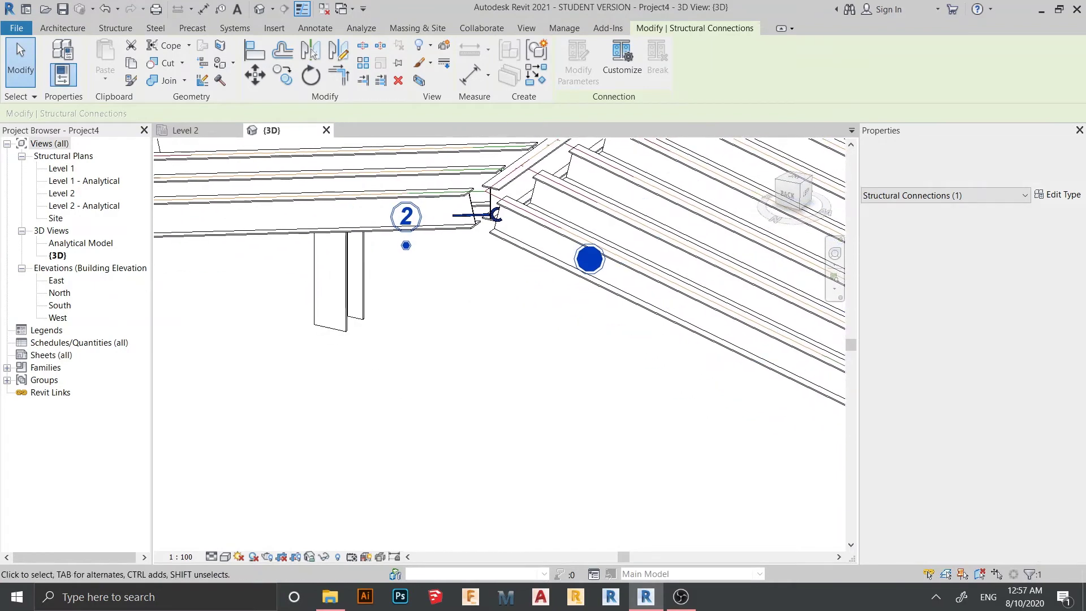
scroll(507, 453, down, 1)
middle_drag(507, 452, 560, 398)
scroll(573, 399, down, 3)
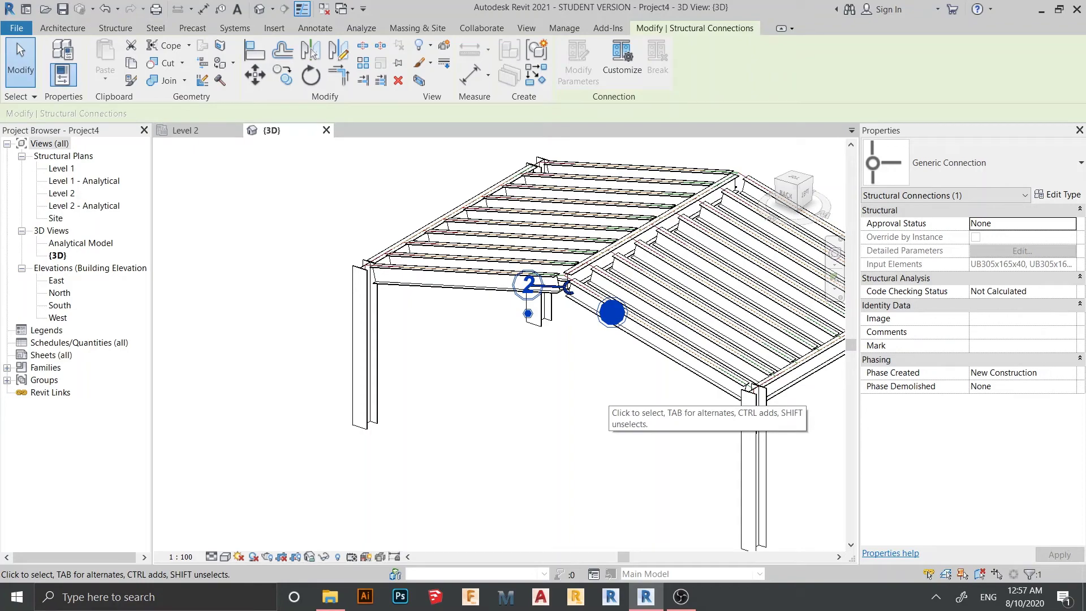
middle_drag(608, 394, 541, 357)
shift+middle_drag(478, 373, 474, 374)
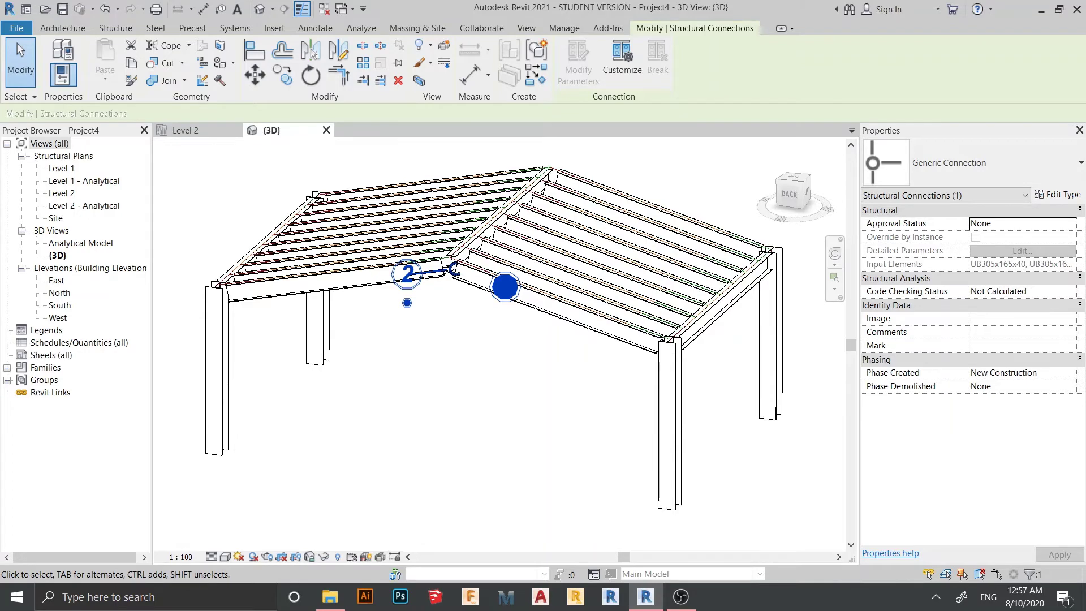
Load all available connection types, from Apex haunch to Vertical purlin plate, in the structural connection settings.
scroll(473, 411, down, 1)
middle_drag(474, 411, 494, 390)
shift+middle_drag(494, 390, 478, 362)
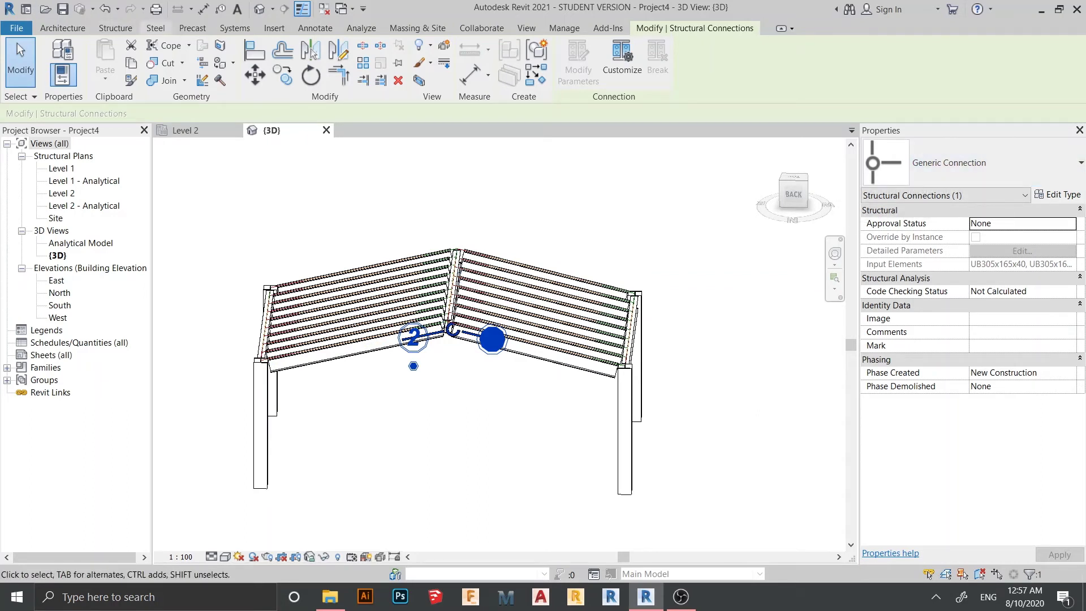
click(155, 27)
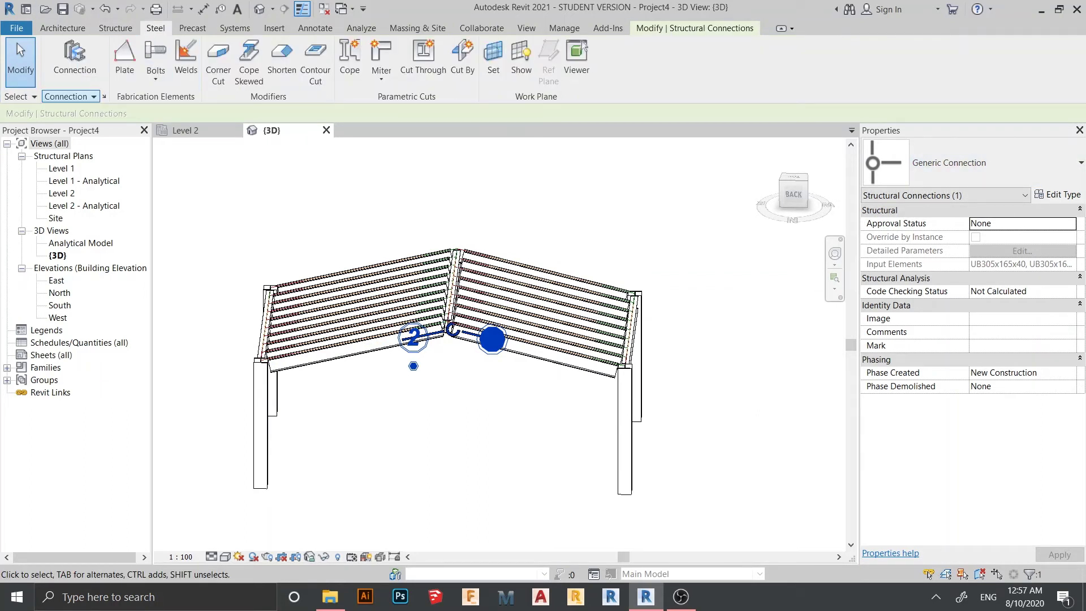
click(104, 96)
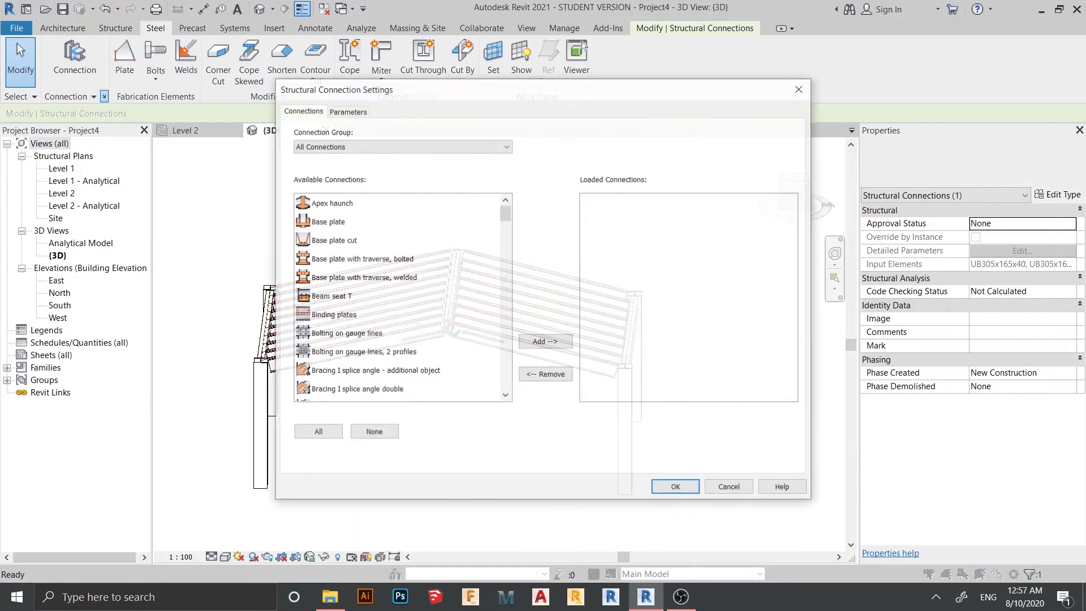
drag(505, 212, 505, 382)
click(396, 203)
shift+click(341, 390)
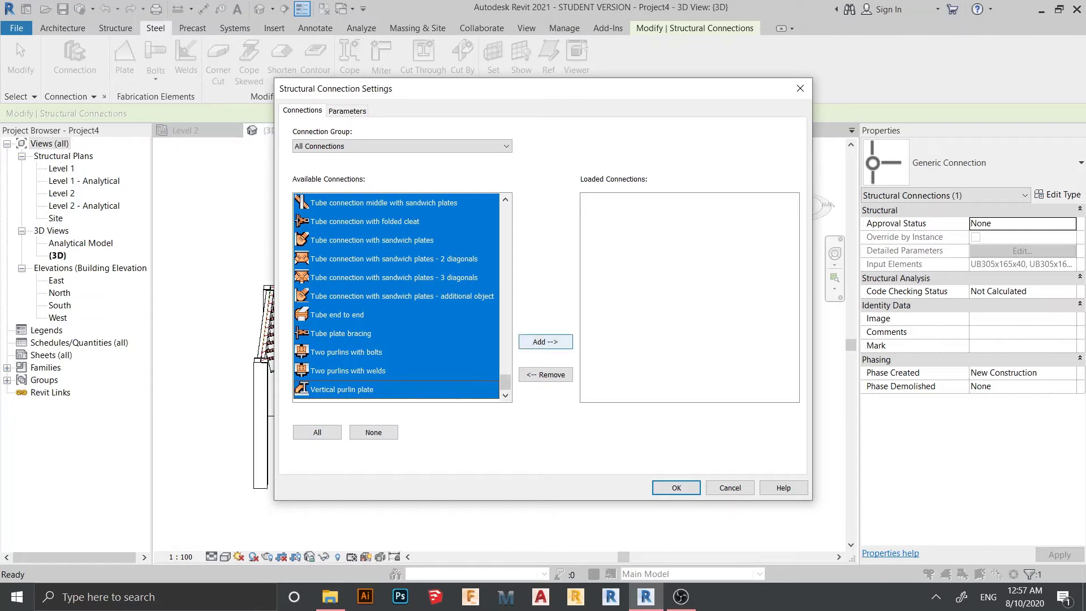
click(545, 342)
scroll(684, 297, down, 16)
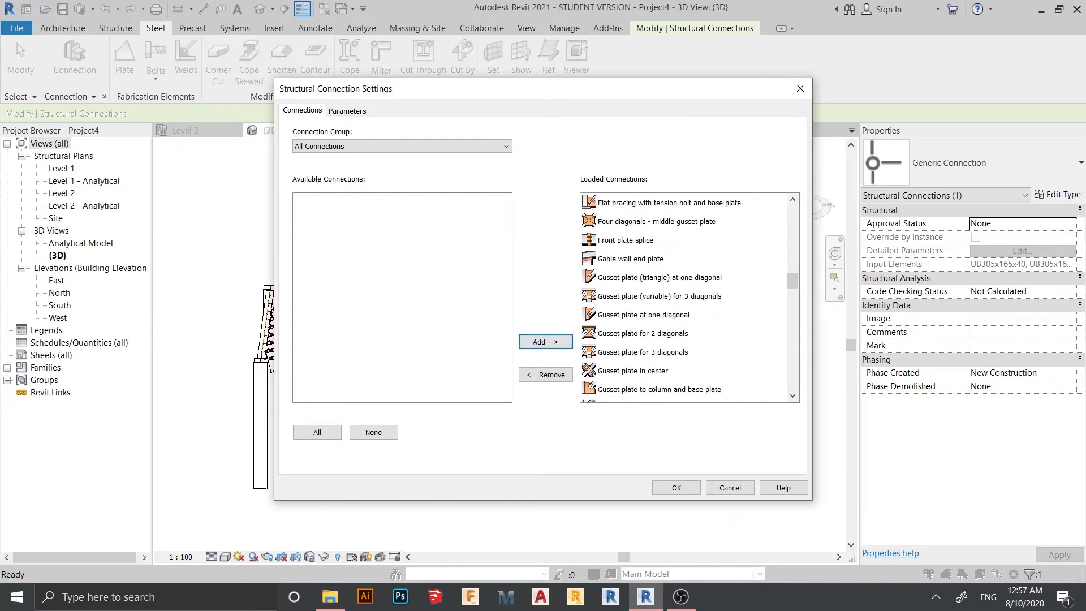
click(676, 487)
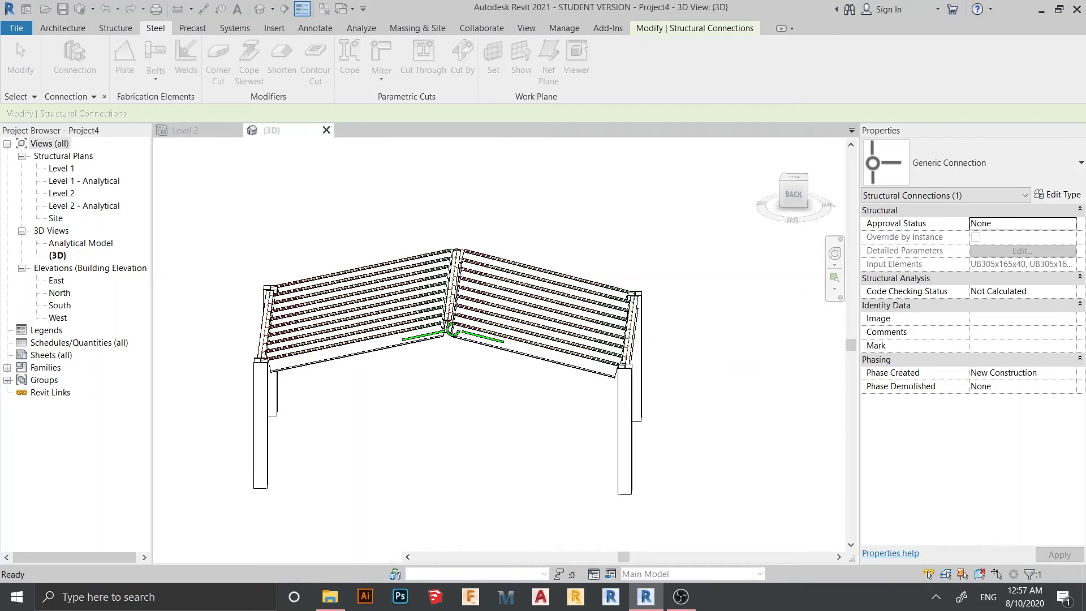
Change the generic connection at the rear of the ridge to the Front plate splice type.
key(Escape)
scroll(617, 434, down, 3)
shift+middle_drag(616, 434, 535, 425)
scroll(552, 438, up, 3)
scroll(379, 368, up, 2)
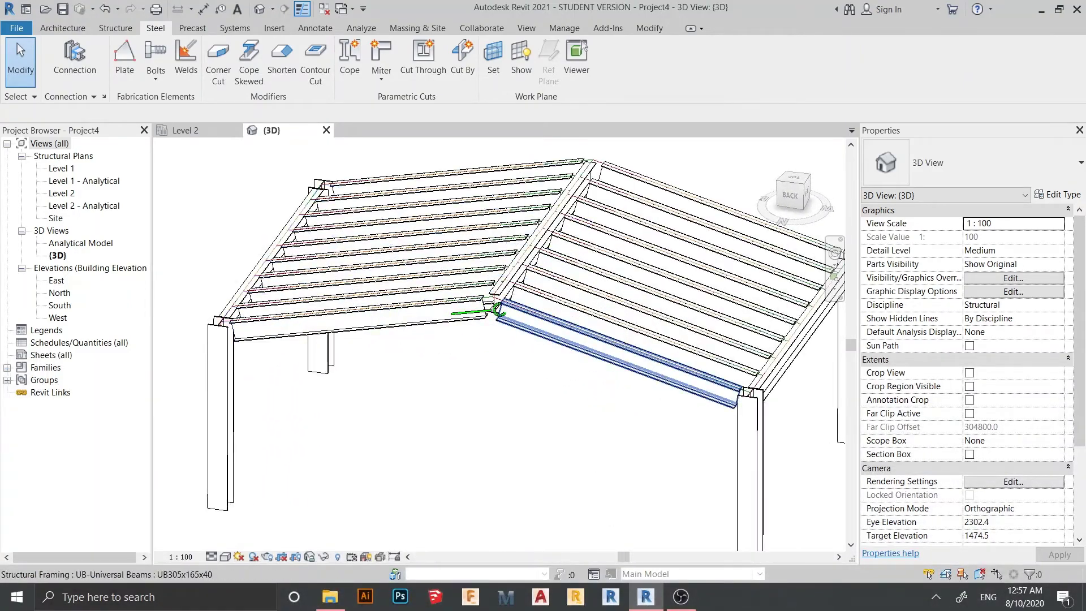
scroll(499, 310, up, 2)
middle_drag(499, 310, 481, 355)
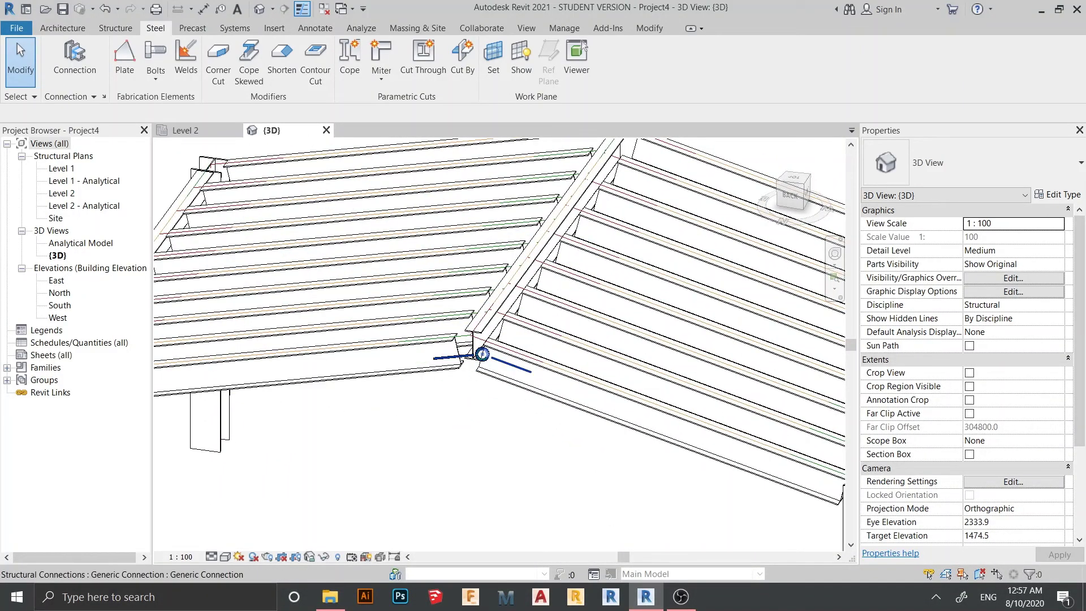
click(481, 354)
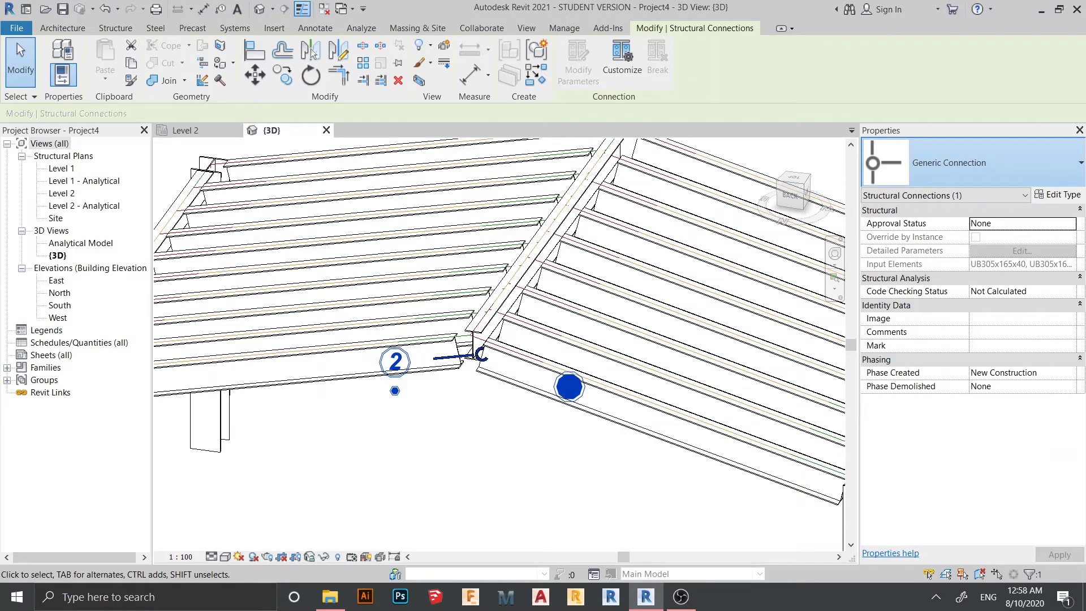
click(962, 163)
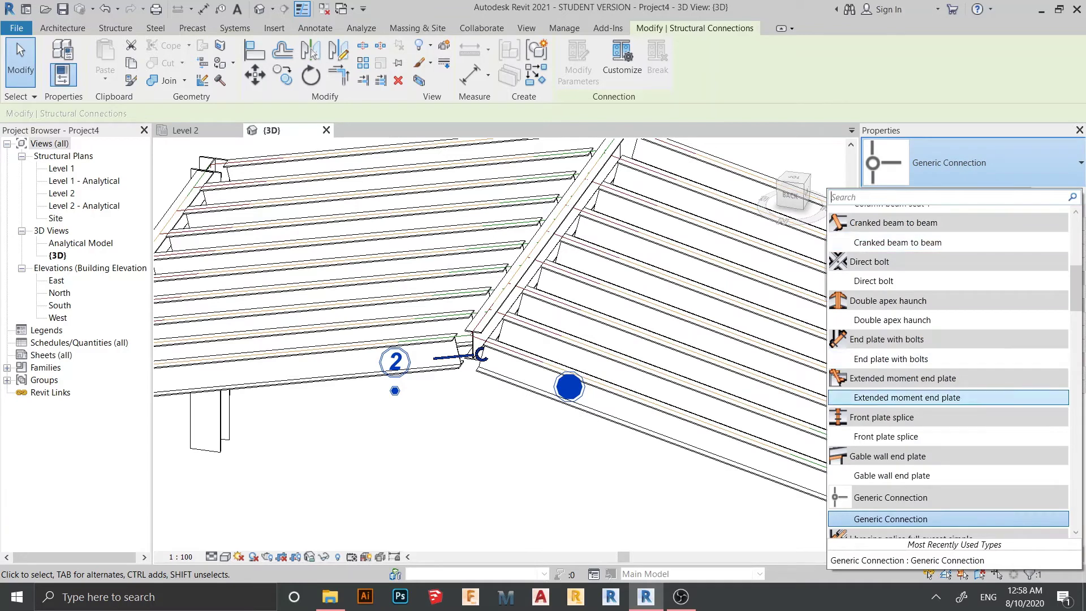
scroll(948, 368, up, 6)
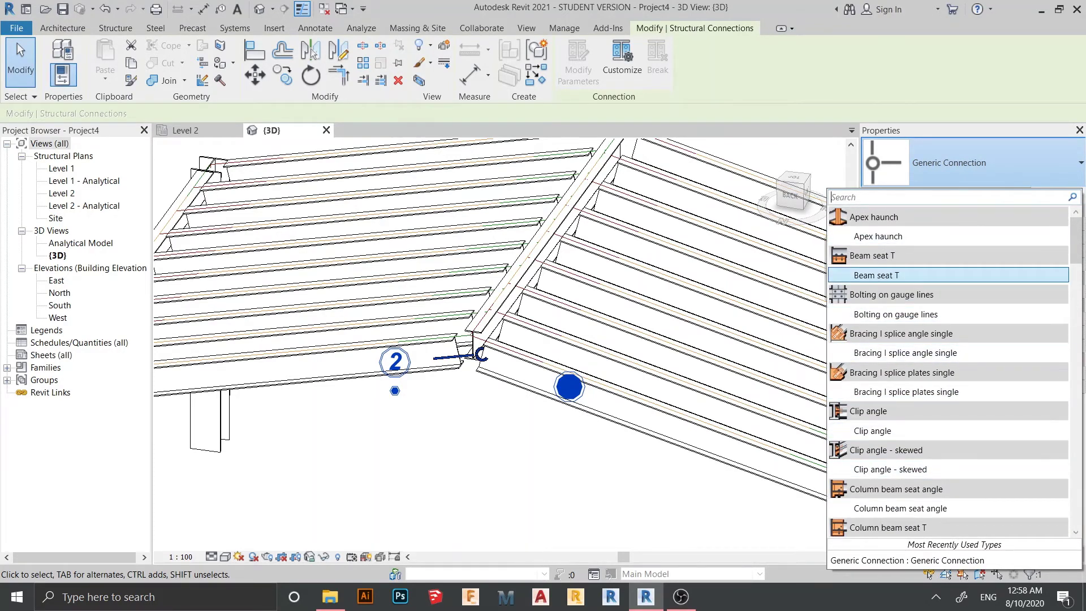
scroll(905, 275, down, 2)
scroll(905, 343, down, 1)
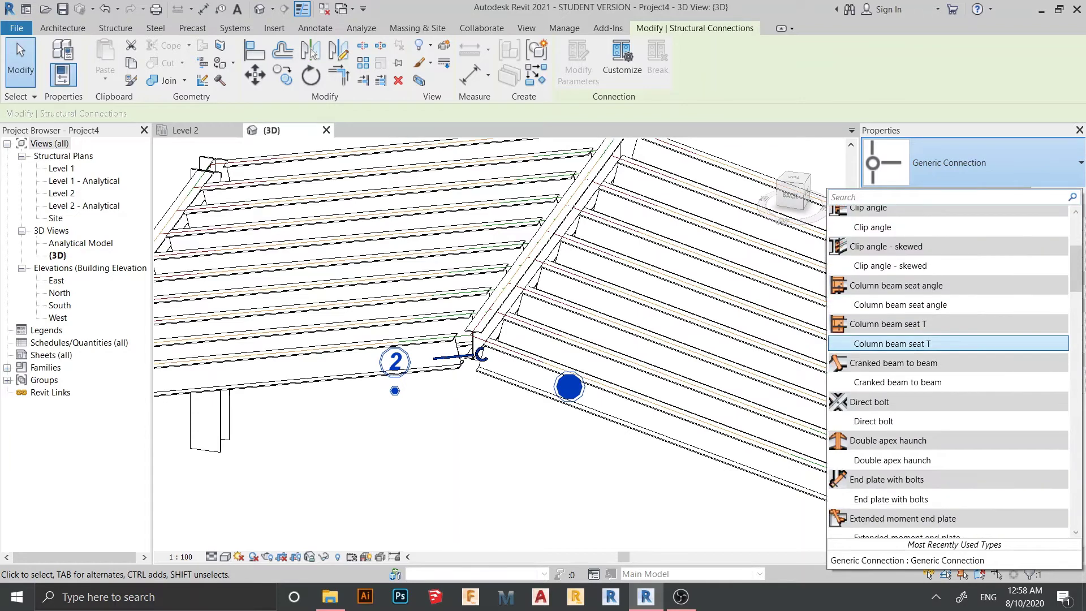
scroll(905, 344, down, 1)
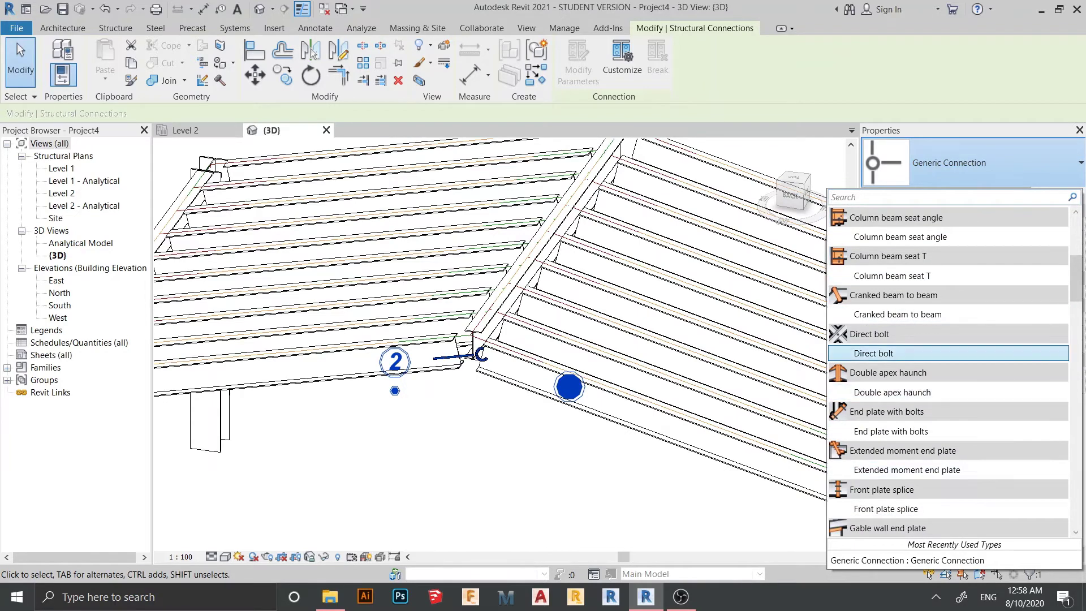
scroll(905, 358, down, 1)
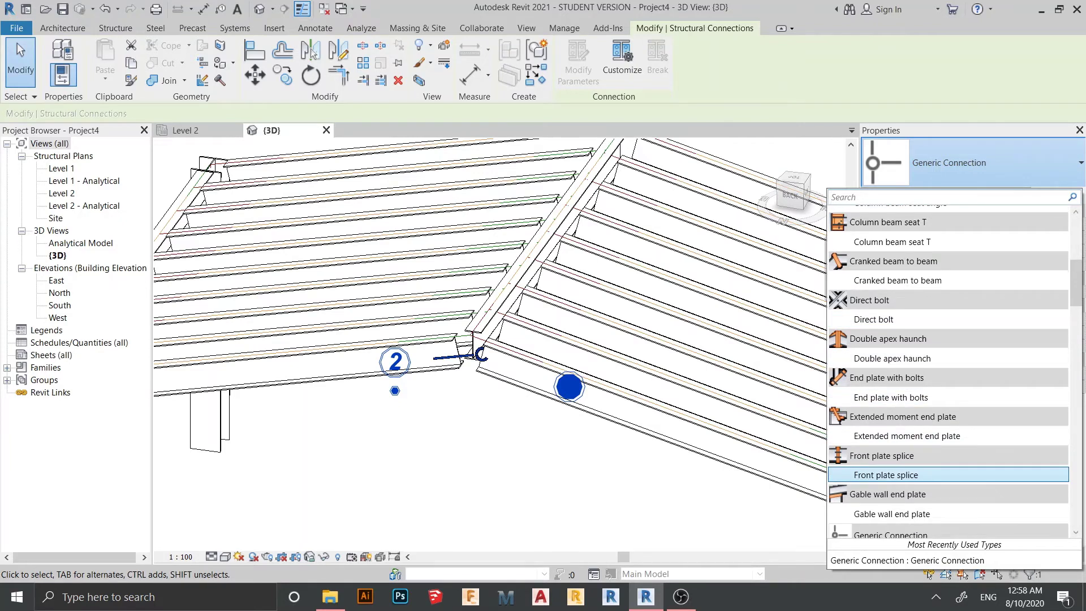
click(886, 474)
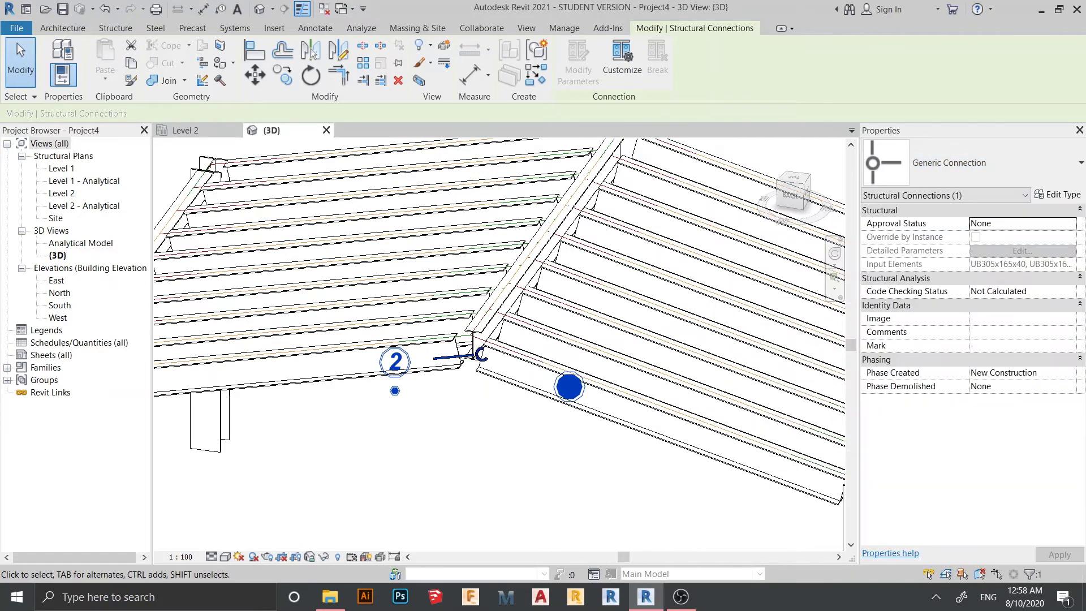
Set the 3D view's detail level to Fine to display the rear ridge splice in detail.
scroll(528, 161, down, 3)
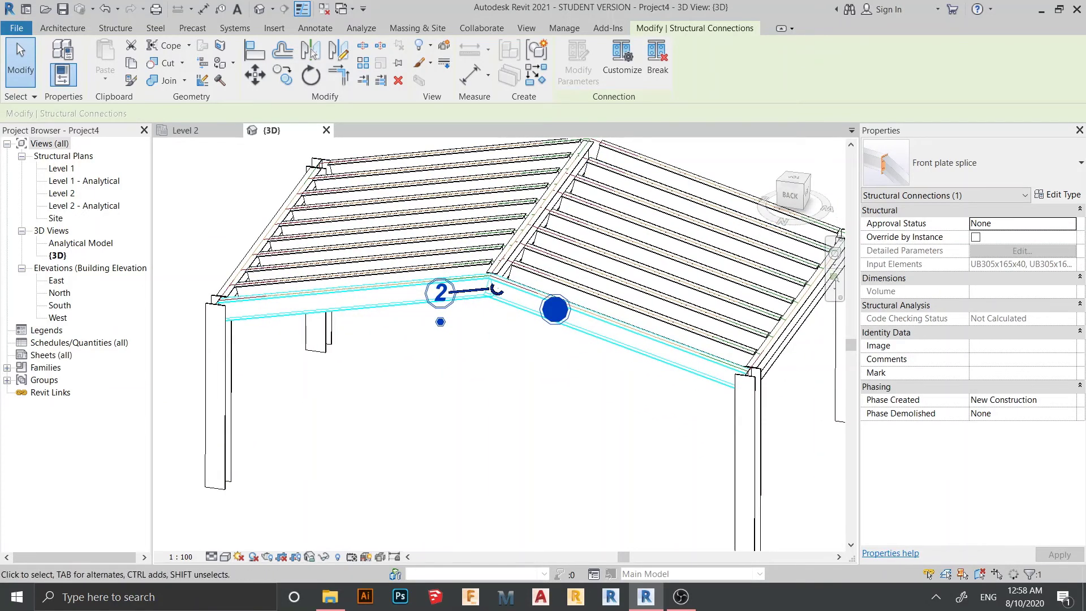
click(211, 556)
click(225, 542)
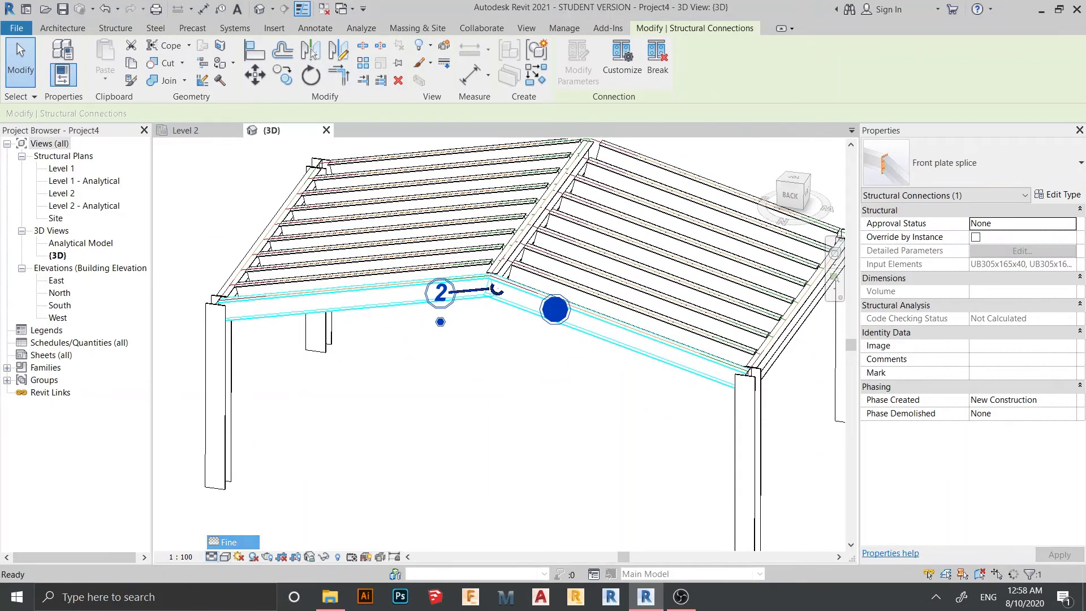
scroll(488, 397, down, 3)
shift+middle_drag(488, 397, 468, 409)
scroll(489, 395, up, 1)
scroll(496, 306, up, 5)
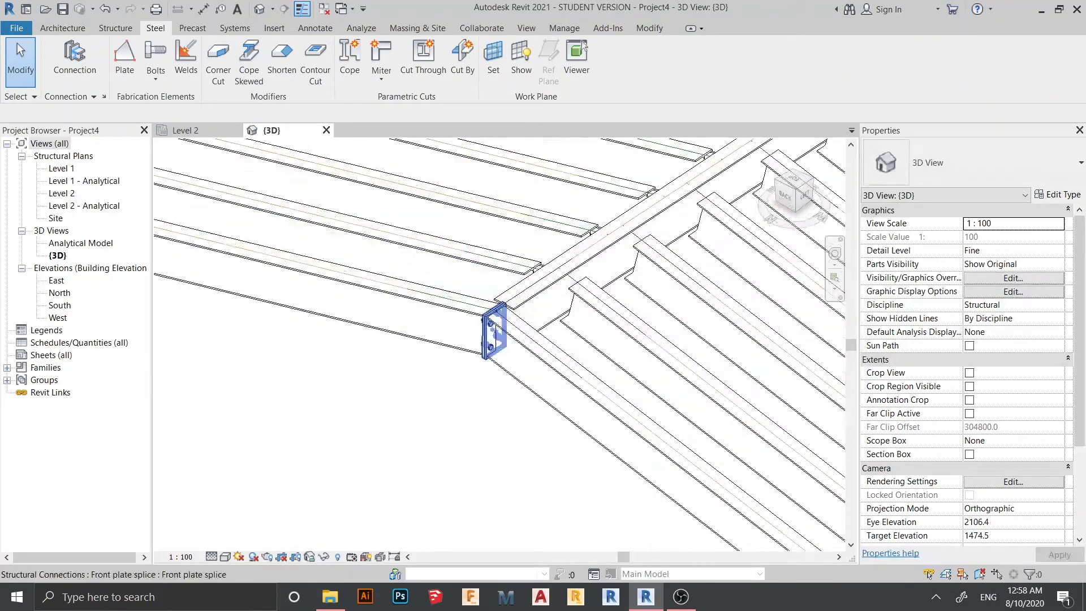
Examine the plates and bolts of the front plate splice at the rear ridge from several sides.
shift+middle_drag(503, 314, 572, 300)
shift+middle_drag(430, 362, 511, 311)
scroll(480, 362, up, 1)
scroll(524, 356, up, 1)
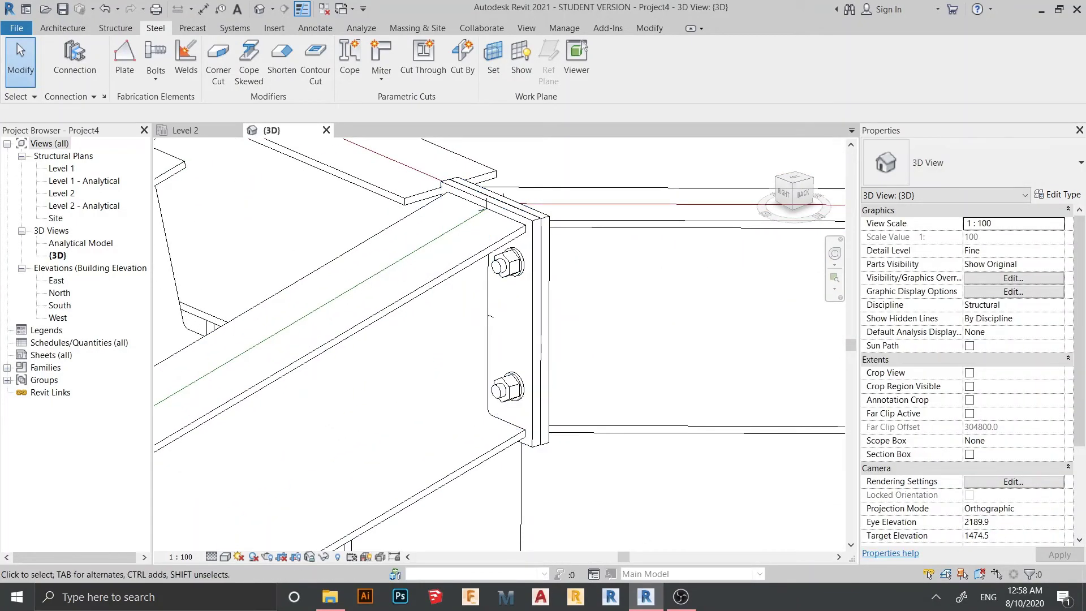
scroll(600, 351, down, 1)
shift+middle_drag(599, 350, 546, 314)
scroll(546, 289, down, 1)
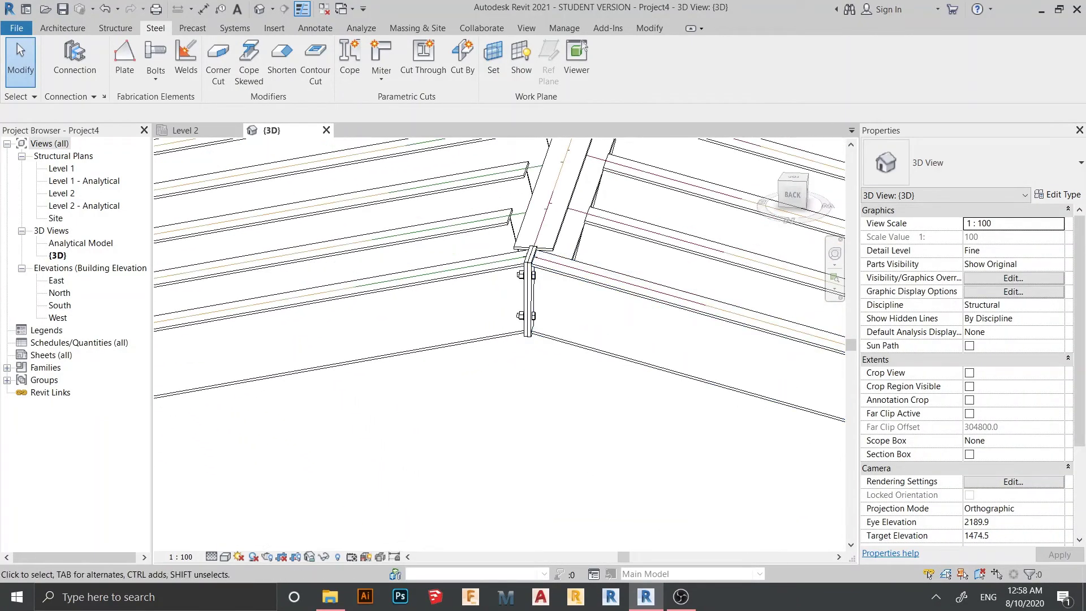
shift+middle_drag(623, 317, 557, 351)
scroll(557, 351, down, 1)
middle_drag(500, 416, 475, 348)
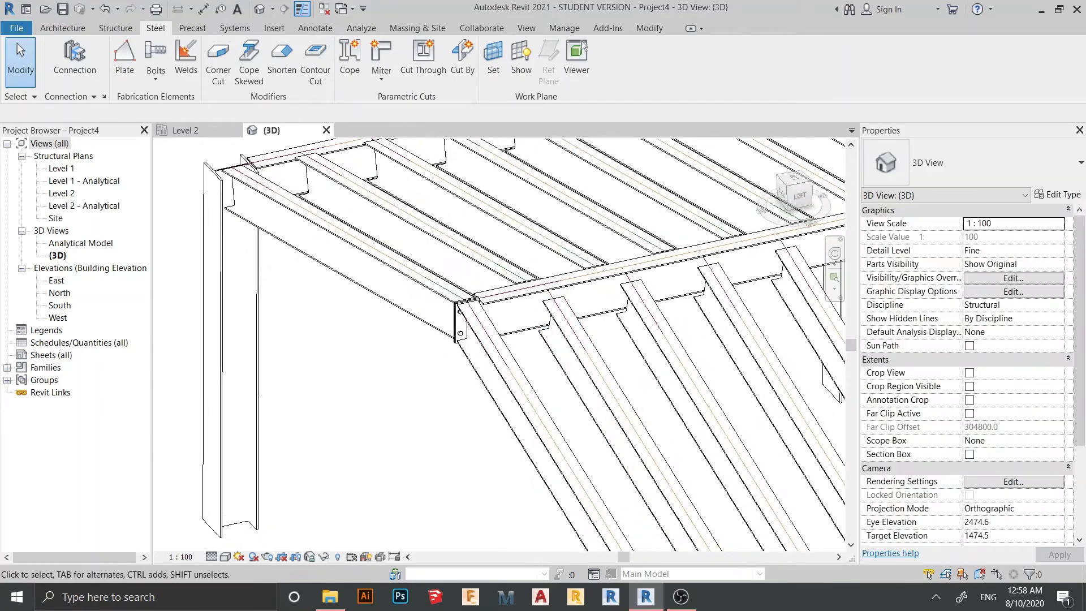
Add a generic structural connection between the two front sloping UB305x165x40 girders where they meet at the ridge.
scroll(475, 346, down, 5)
shift+middle_drag(576, 362, 424, 384)
middle_drag(424, 385, 458, 306)
scroll(464, 364, up, 1)
shift+middle_drag(464, 364, 456, 398)
scroll(336, 368, up, 3)
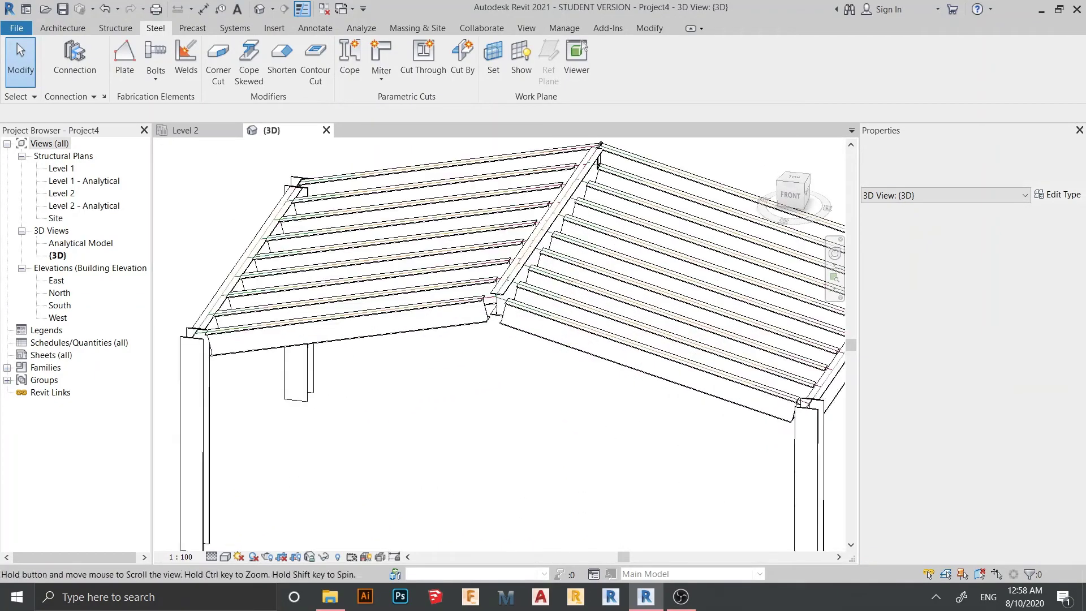
click(606, 315)
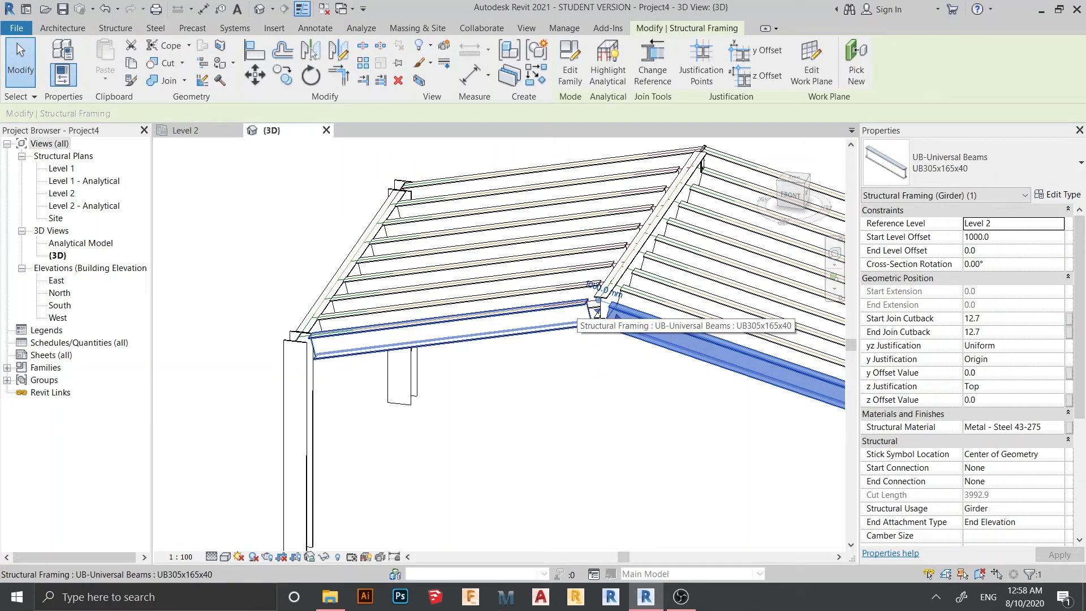
scroll(560, 302, up, 2)
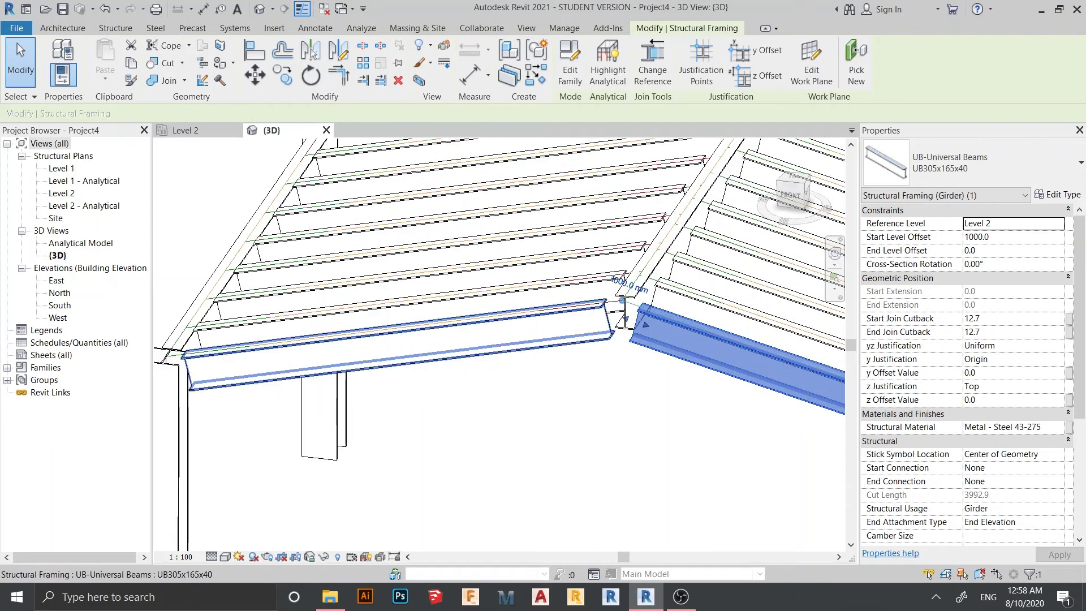
ctrl+click(430, 331)
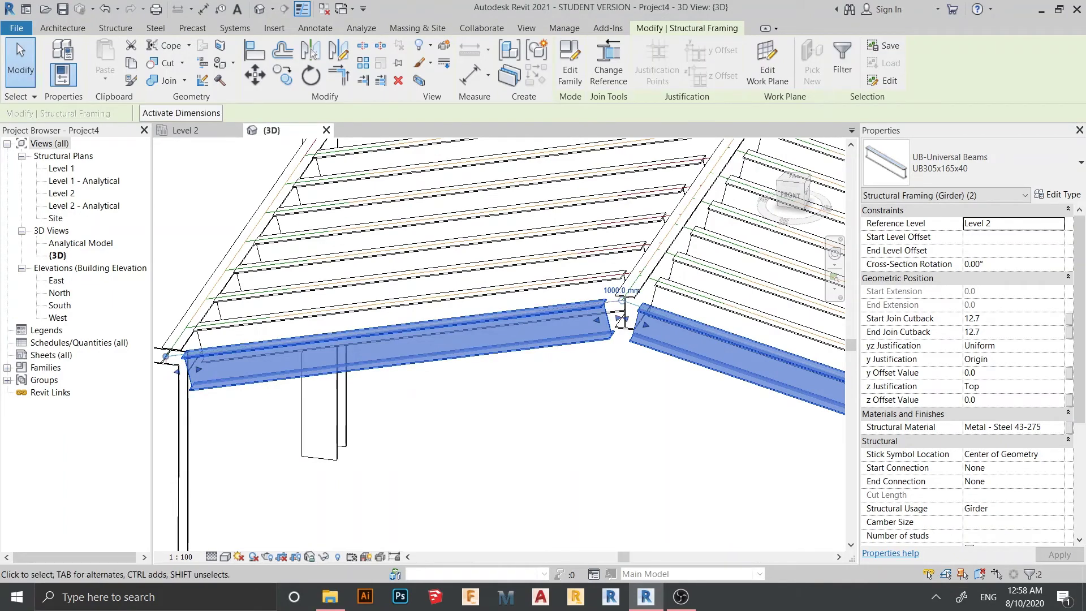
click(156, 28)
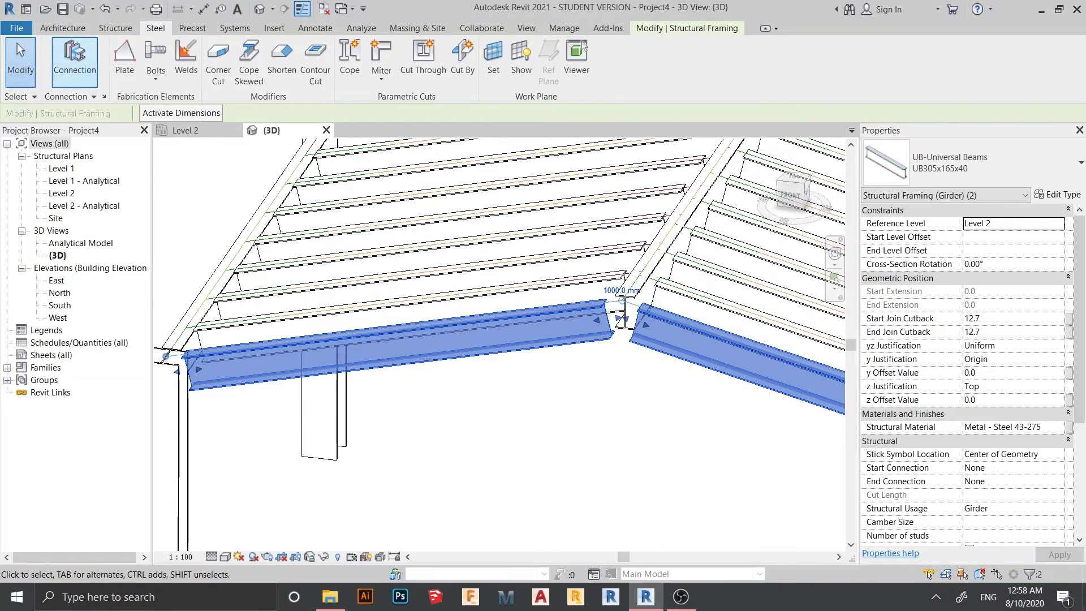
click(74, 59)
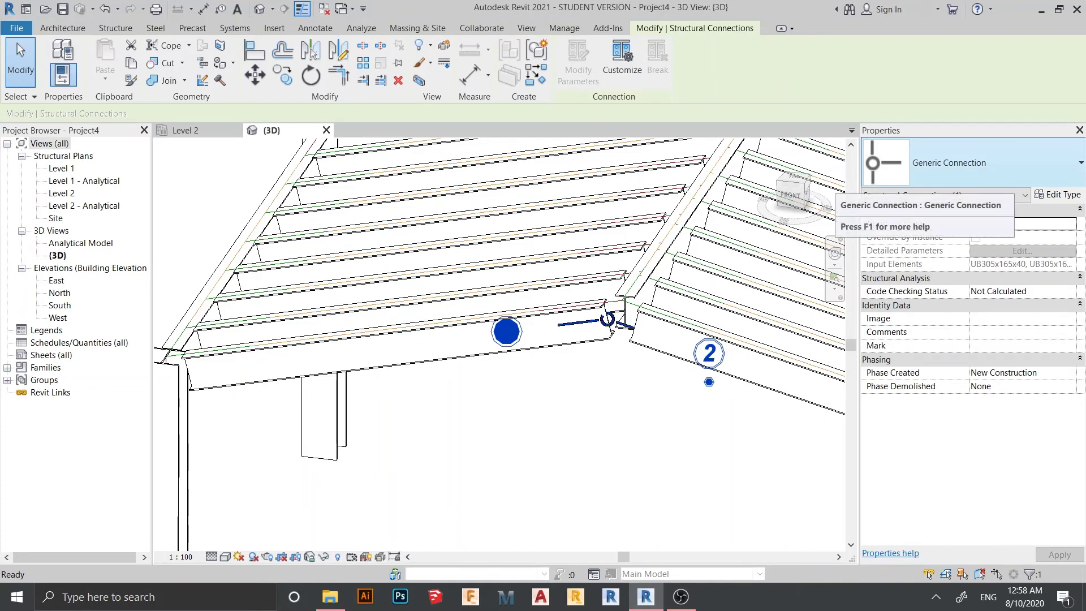
Change the generic connection at the front of the ridge to the Double apex haunch type.
click(972, 163)
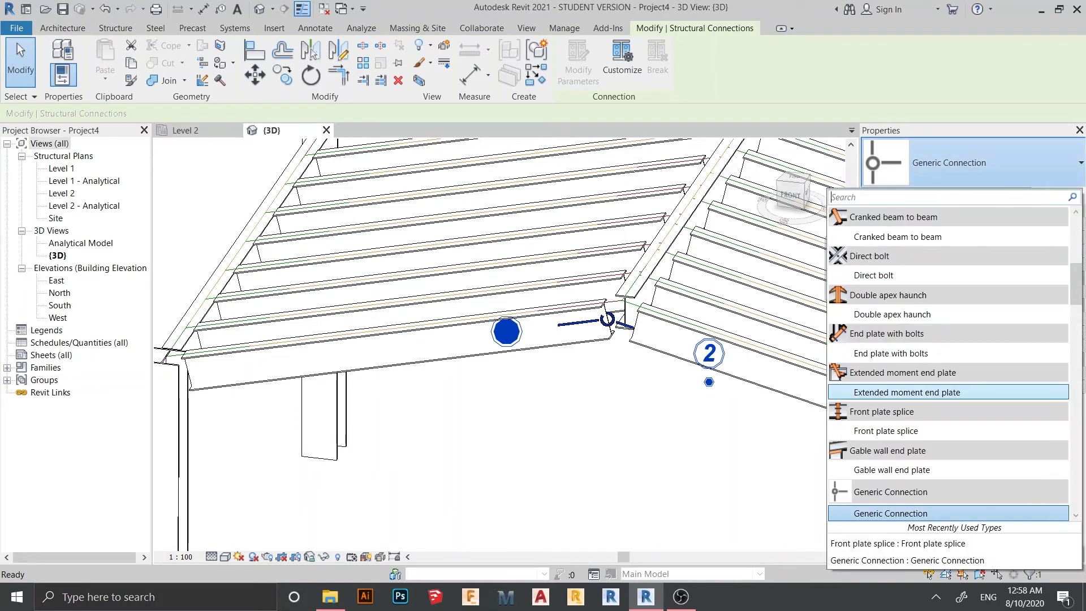
scroll(948, 352, down, 2)
scroll(948, 339, down, 3)
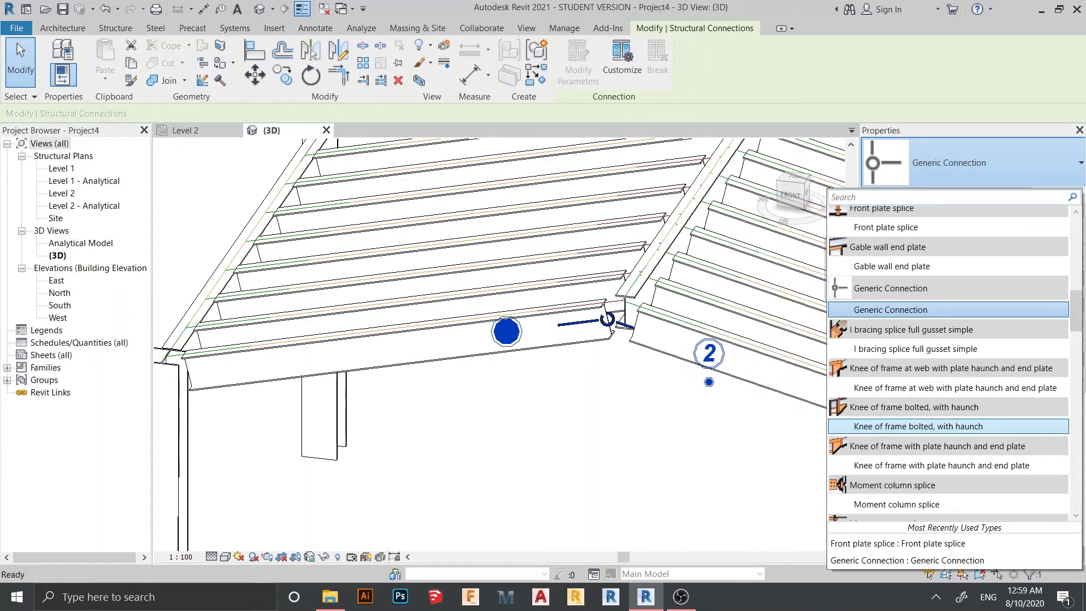
scroll(948, 428, up, 1)
scroll(948, 428, down, 2)
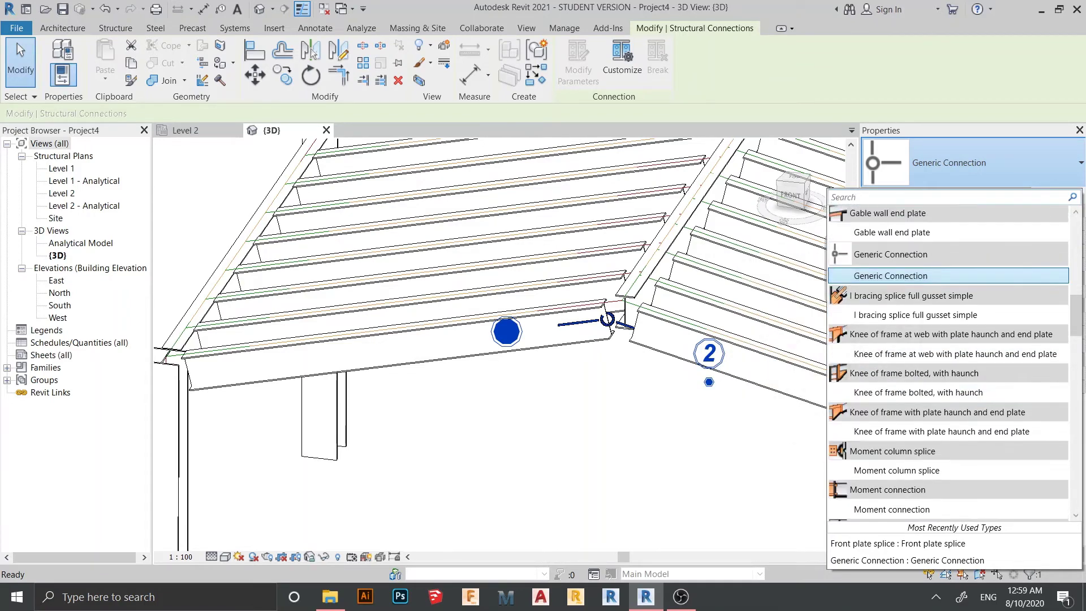
scroll(948, 428, up, 7)
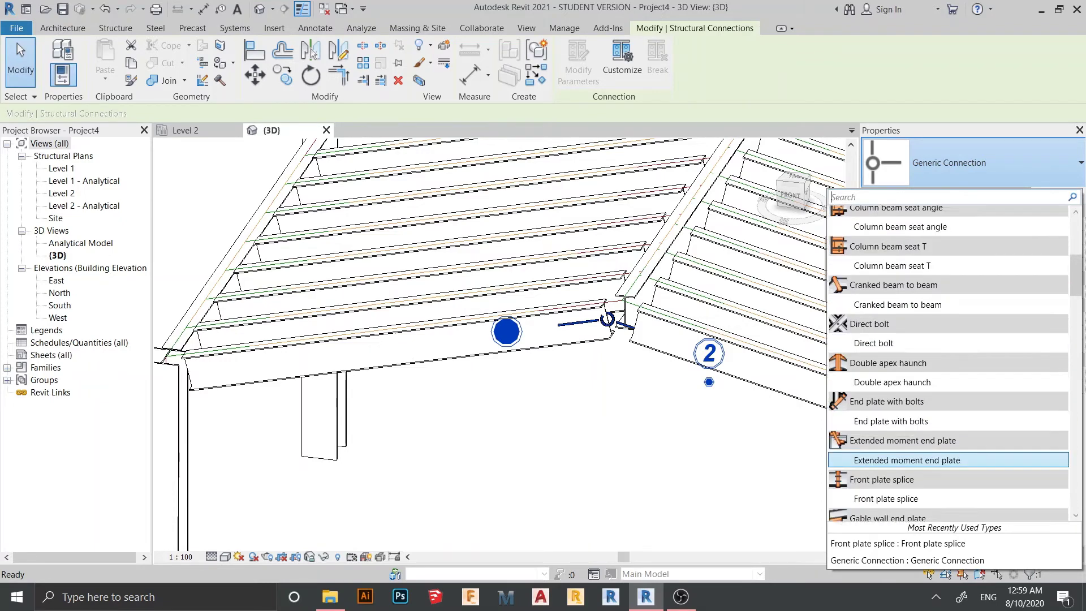
scroll(948, 317, up, 2)
scroll(948, 332, down, 2)
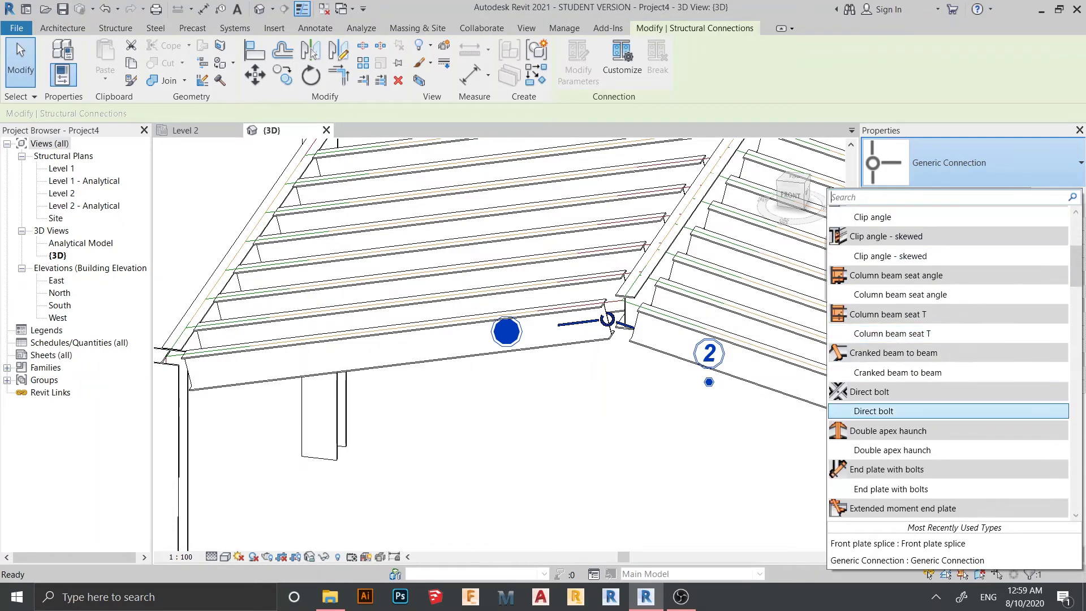
click(891, 450)
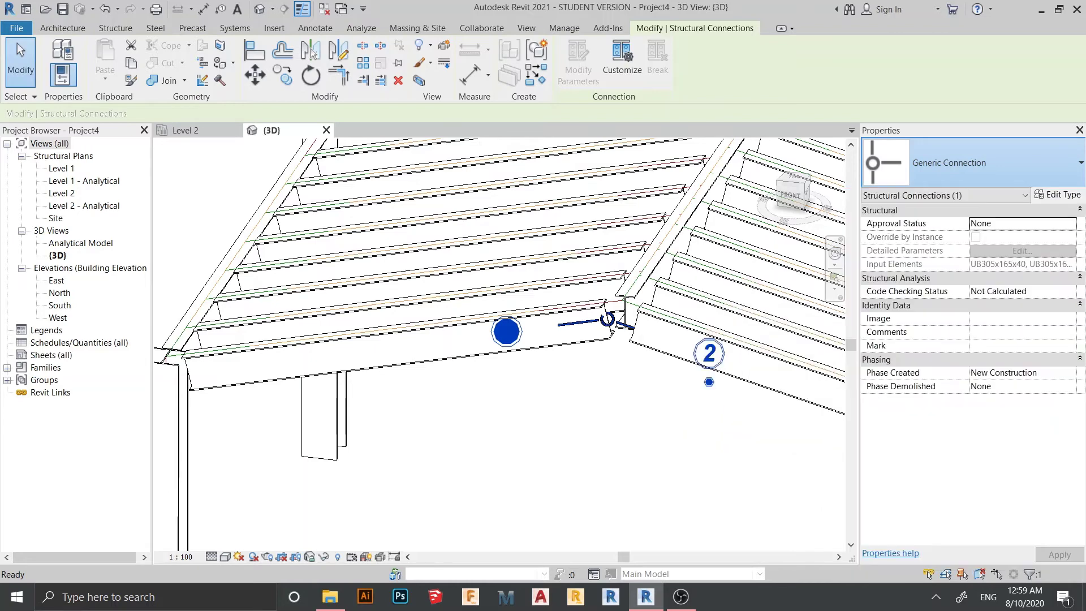
key(Escape)
scroll(618, 218, down, 1)
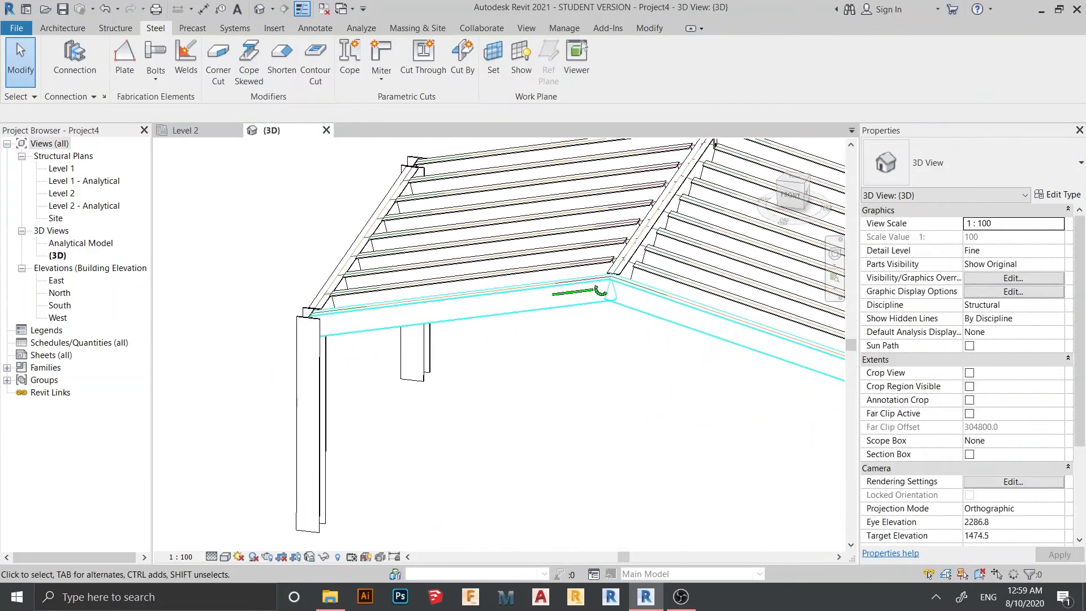
shift+middle_drag(618, 217, 560, 221)
middle_drag(509, 339, 569, 320)
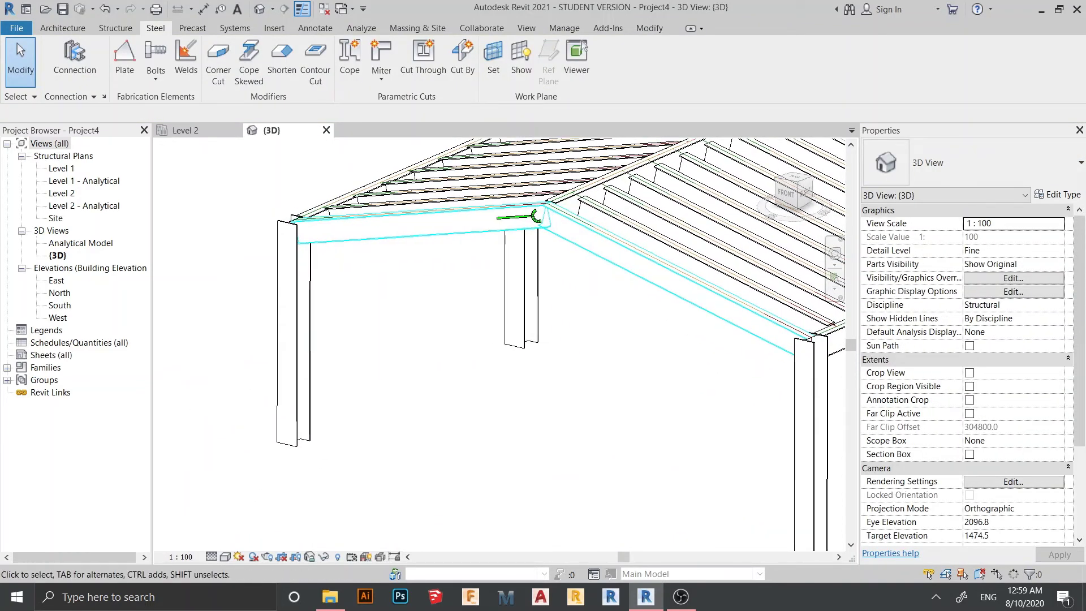
Set the 3D view's detail level to Fine to display the double apex haunch at the front ridge.
click(212, 556)
click(233, 542)
scroll(538, 416, down, 2)
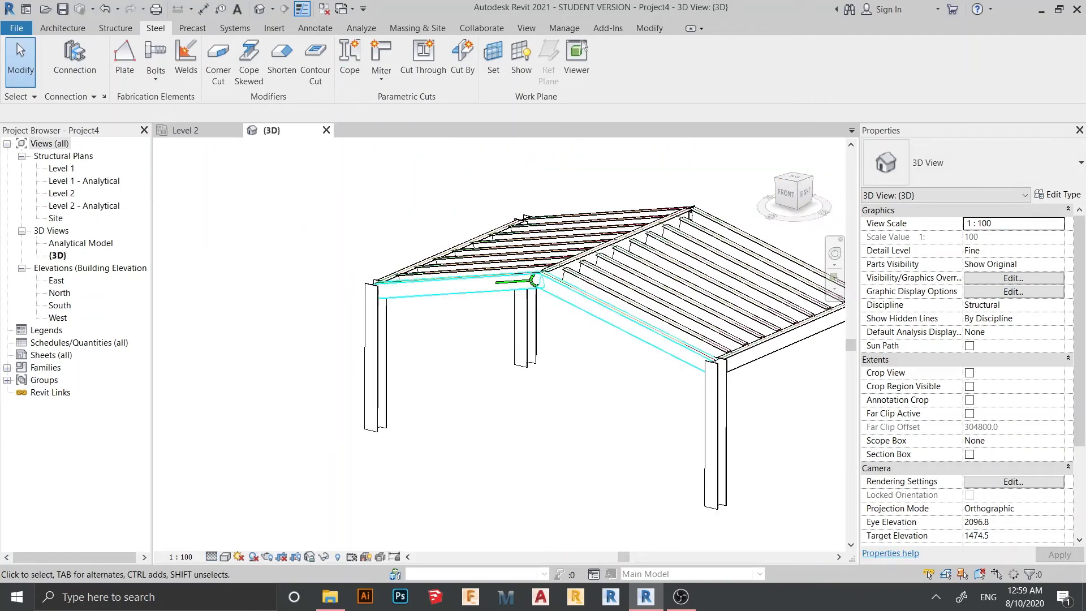
shift+middle_drag(538, 416, 492, 431)
scroll(483, 278, up, 6)
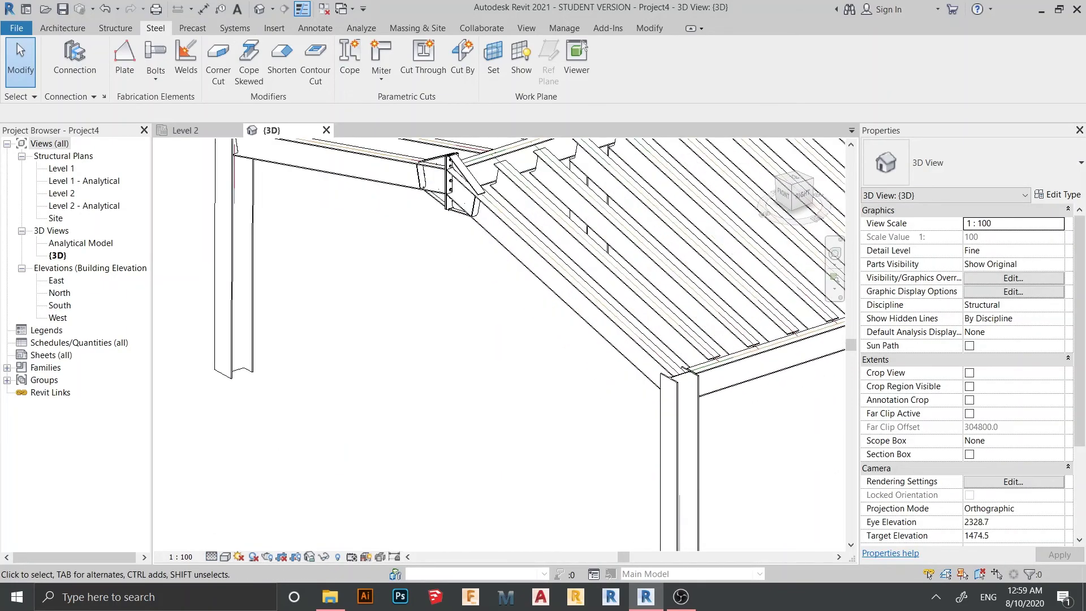
scroll(441, 396, up, 5)
middle_drag(487, 268, 447, 362)
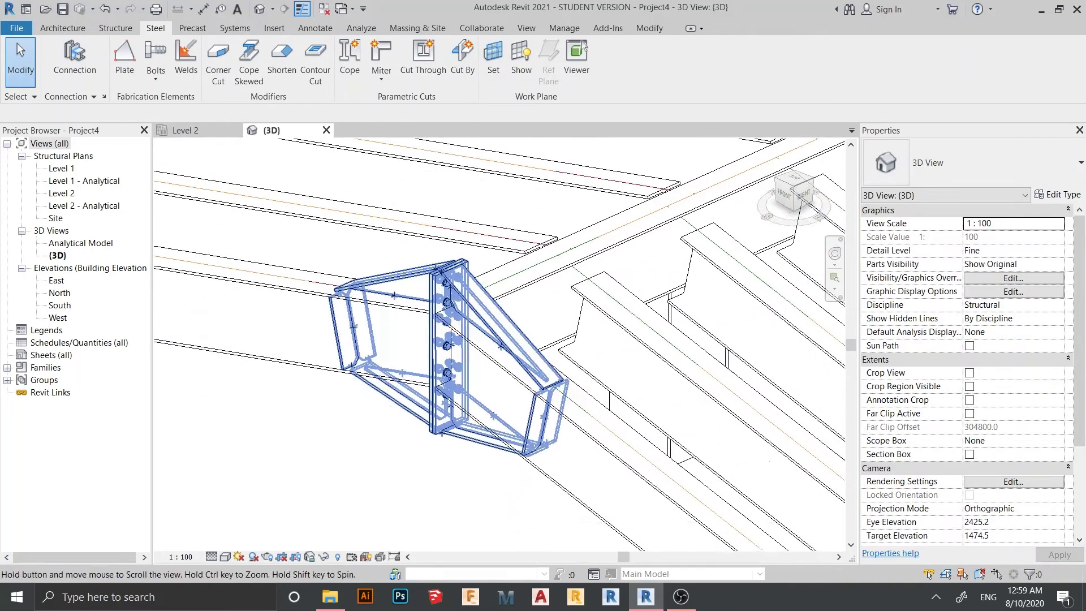
Examine the haunch plates, stiffeners and bolts of the double apex haunch at the front ridge from several sides.
scroll(582, 237, down, 3)
shift+middle_drag(531, 317, 591, 348)
scroll(571, 249, down, 3)
scroll(591, 348, up, 2)
scroll(503, 367, up, 4)
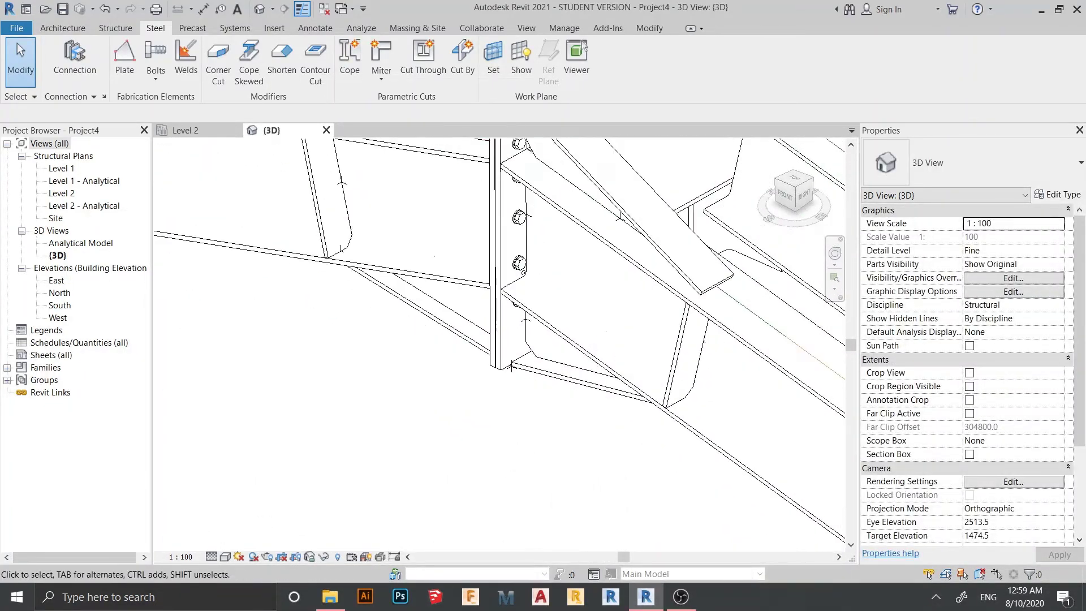
scroll(531, 340, down, 2)
scroll(519, 341, down, 4)
shift+middle_drag(600, 362, 524, 289)
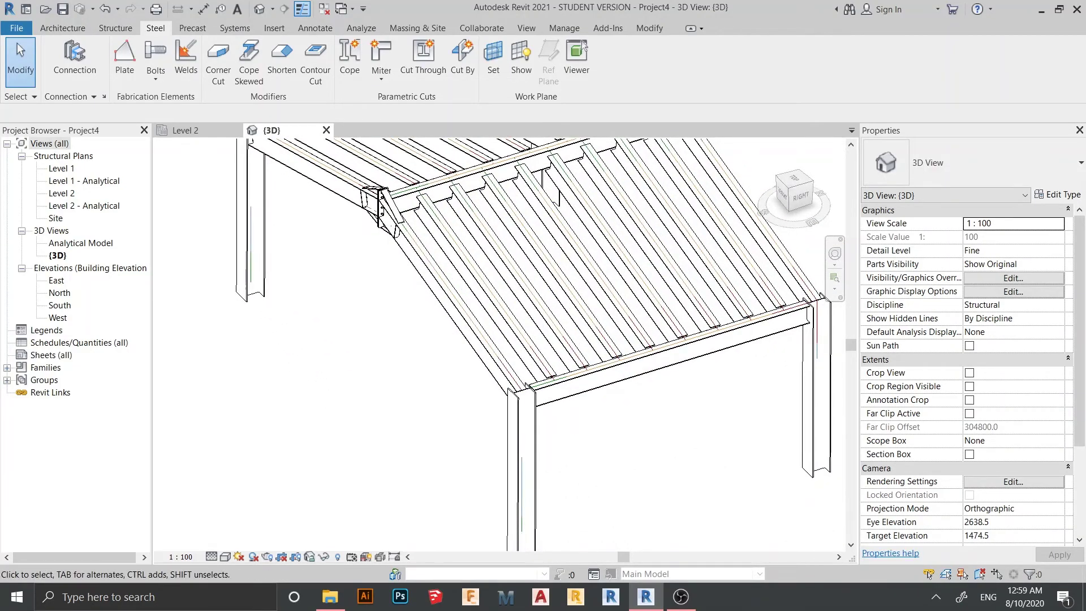
Examine the frame from the side and the rear, looking at the joints between columns and sloping girders.
scroll(639, 249, down, 1)
middle_drag(639, 249, 638, 339)
scroll(617, 441, down, 2)
shift+middle_drag(617, 441, 424, 396)
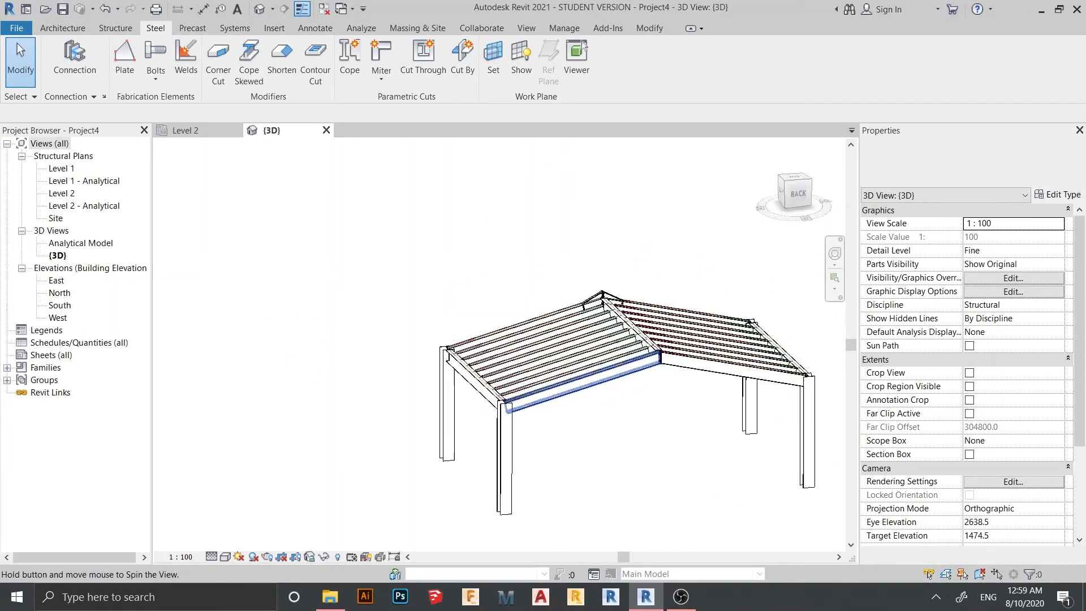
scroll(477, 430, up, 3)
shift+middle_drag(526, 436, 497, 455)
middle_drag(613, 317, 626, 446)
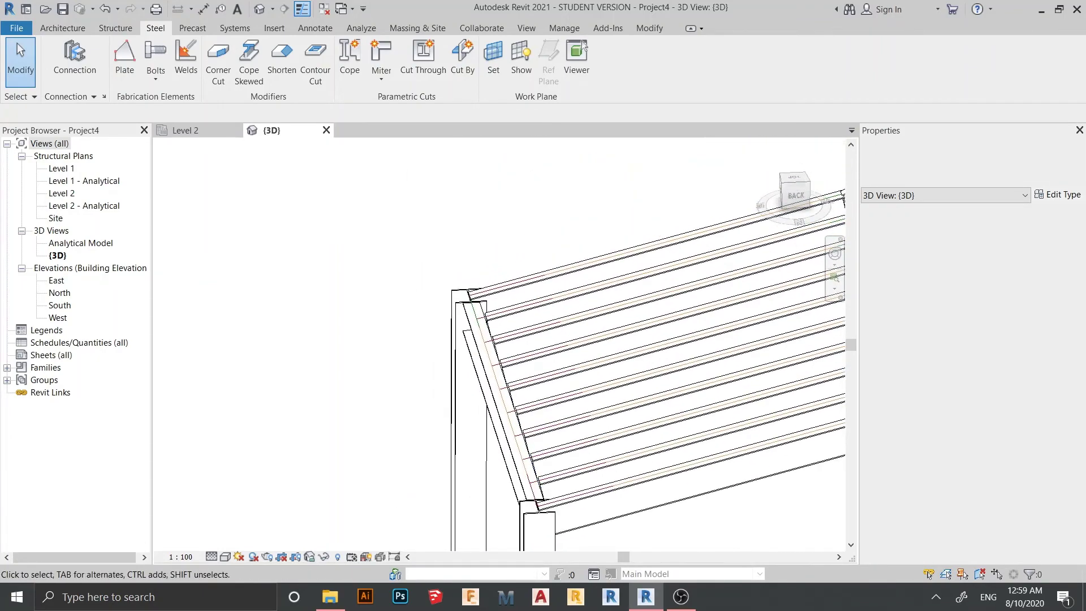
scroll(532, 362, down, 3)
shift+middle_drag(532, 362, 430, 345)
middle_drag(753, 493, 526, 487)
scroll(662, 374, up, 3)
middle_drag(622, 255, 628, 303)
middle_drag(628, 303, 713, 315)
shift+middle_drag(712, 316, 707, 305)
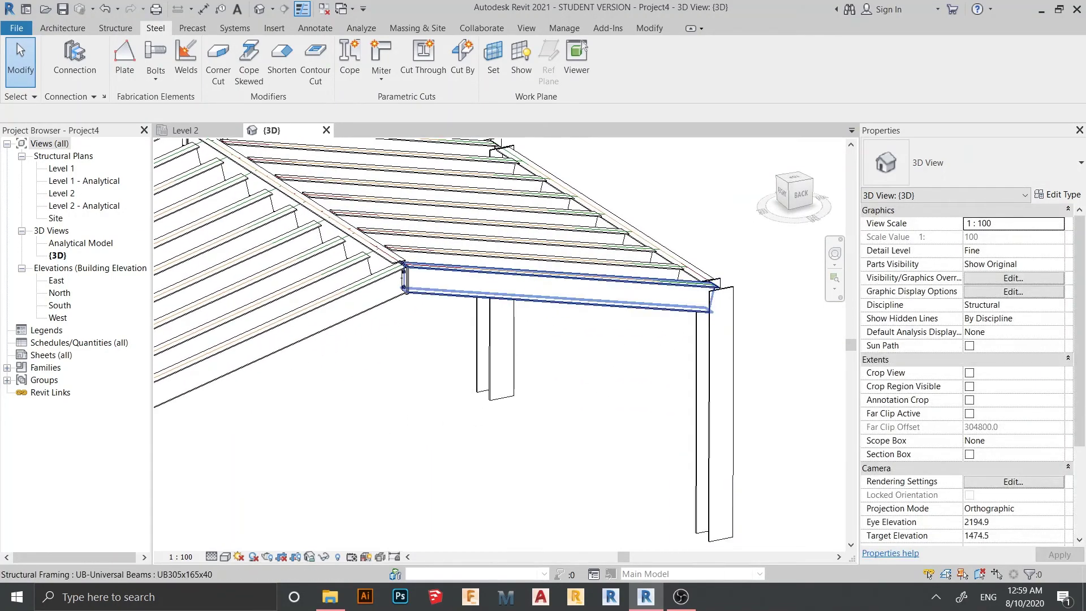
scroll(702, 365, down, 2)
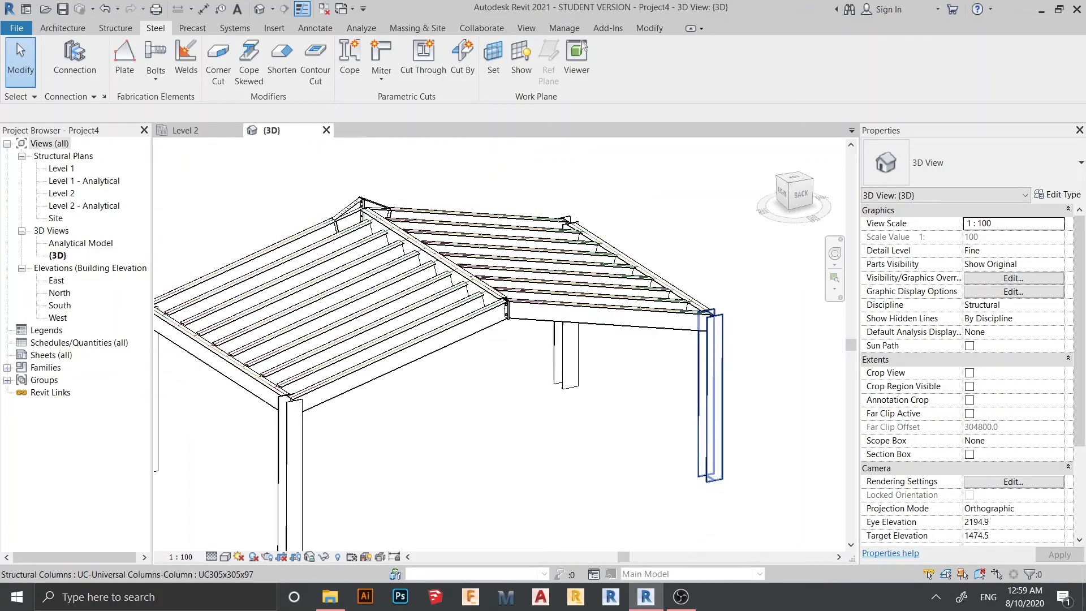
scroll(707, 368, down, 3)
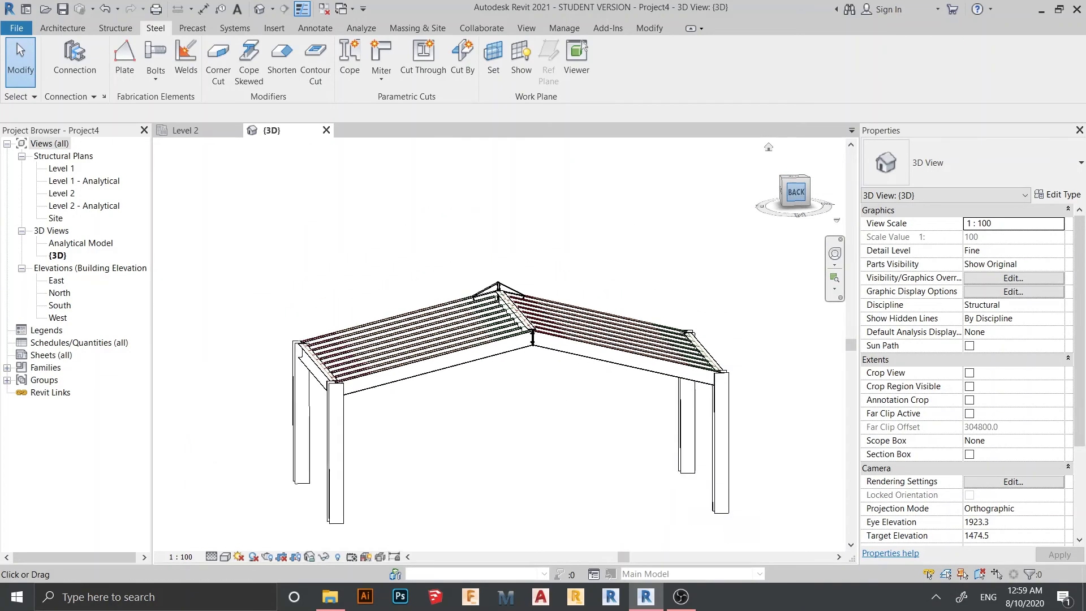
Add a generic structural connection between the rear sloping girder and its supporting column at the right eave, as seen from the back.
click(796, 192)
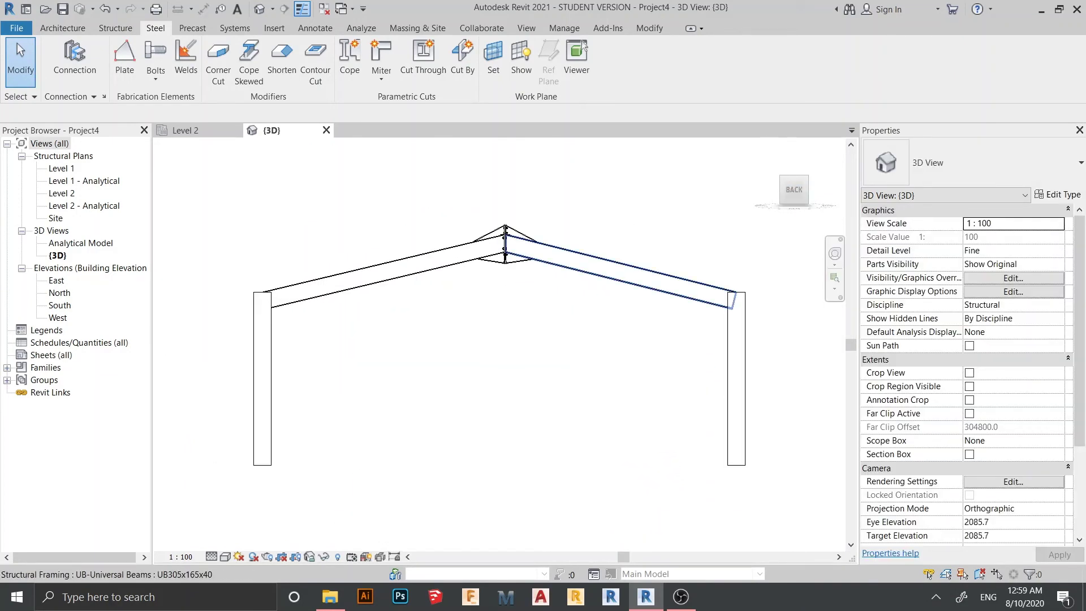
click(622, 271)
ctrl+click(736, 373)
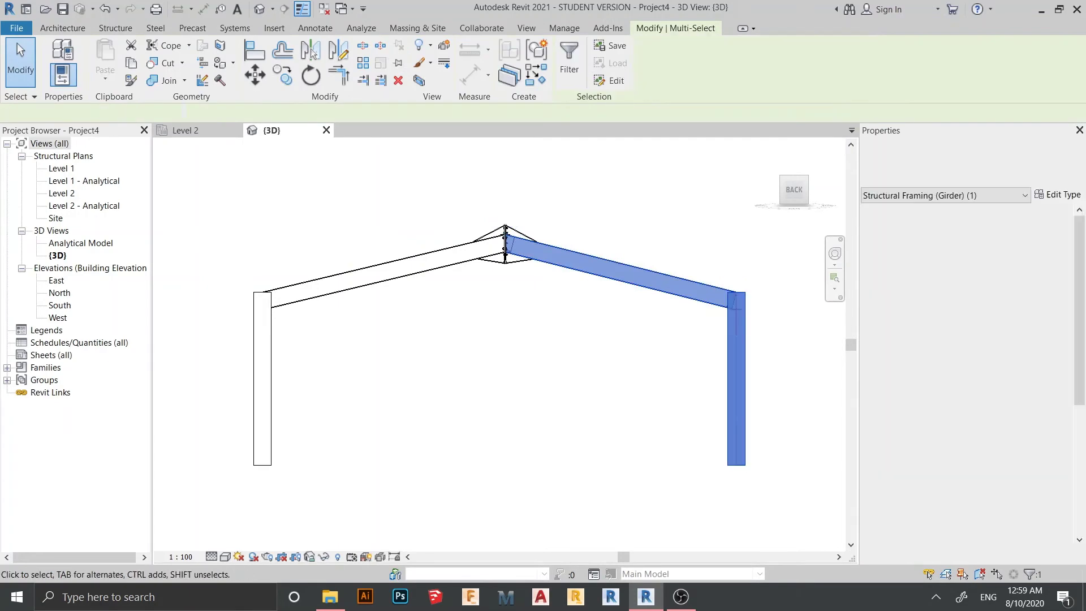
click(155, 27)
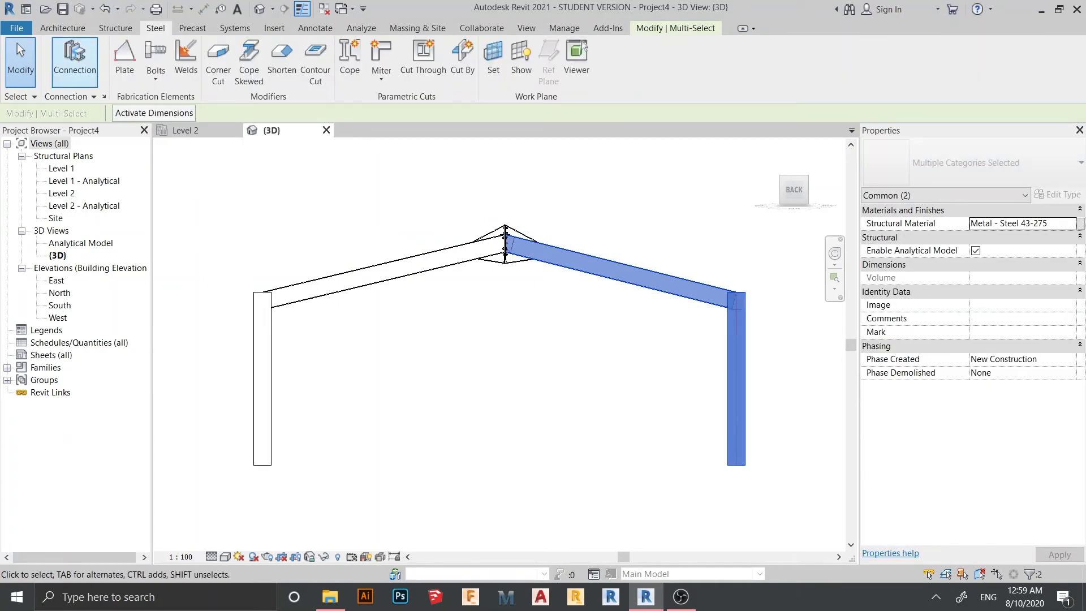
click(74, 61)
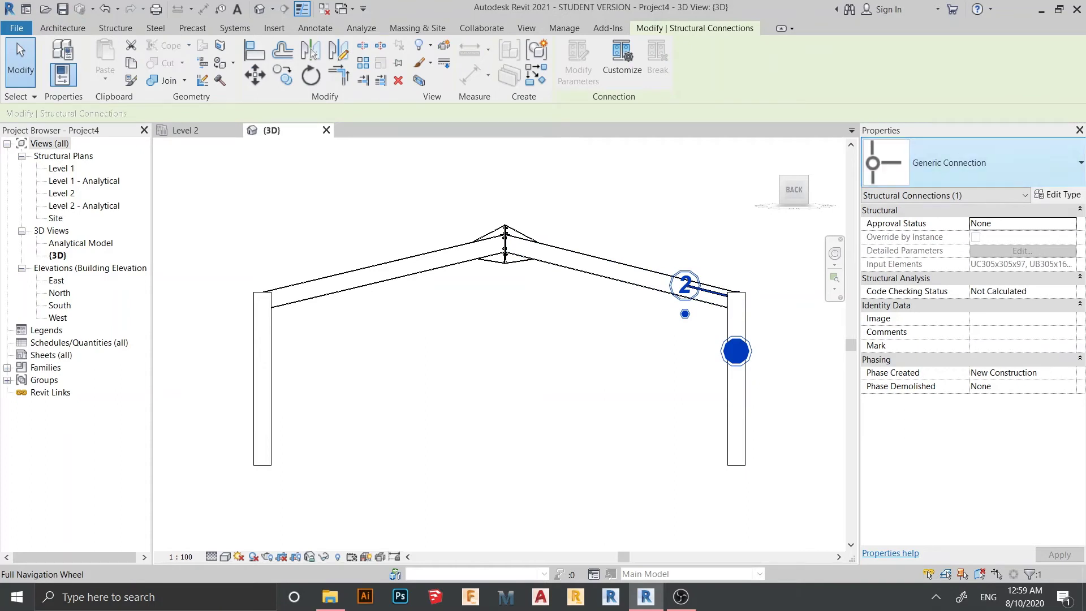
Change this rear eave connection to the Knee of frame with plate haunch and end plate type and display it at Fine detail.
click(972, 162)
scroll(948, 401, down, 3)
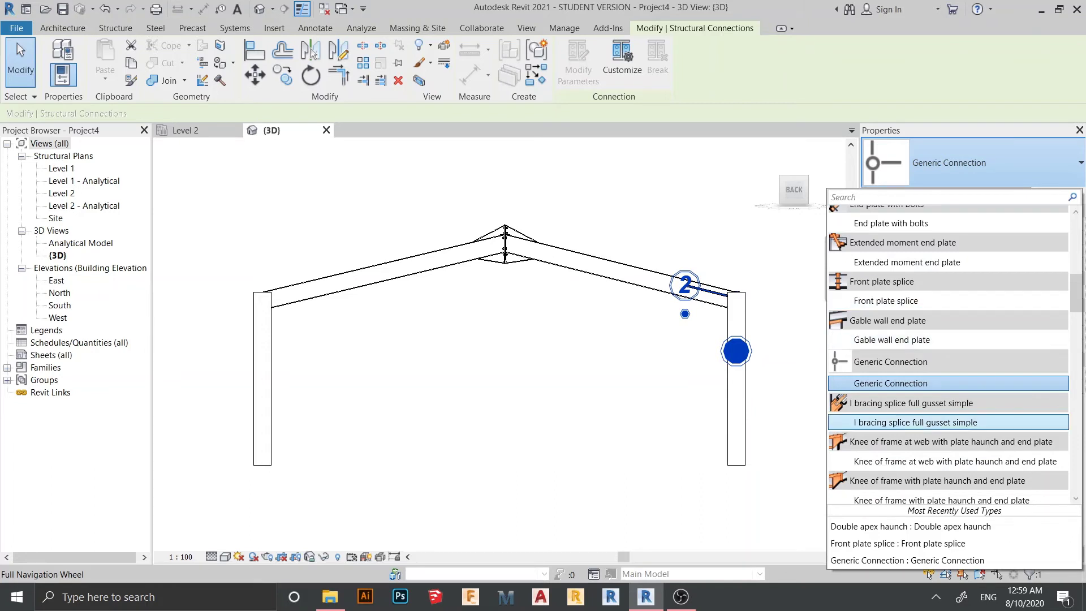
scroll(950, 441, down, 2)
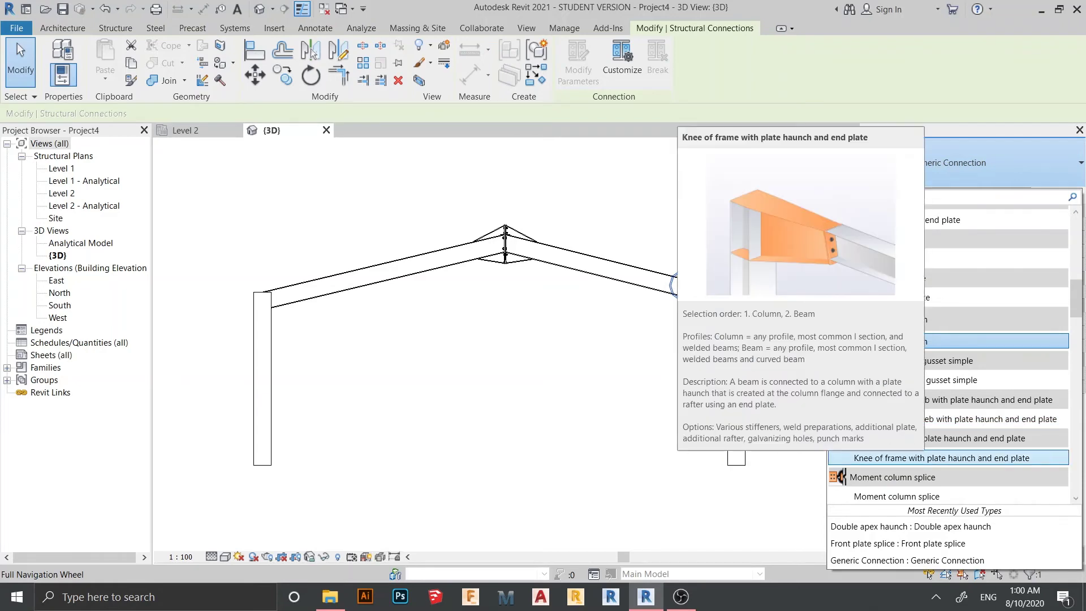
click(942, 457)
scroll(637, 174, down, 2)
shift+middle_drag(727, 339, 668, 368)
scroll(667, 367, up, 2)
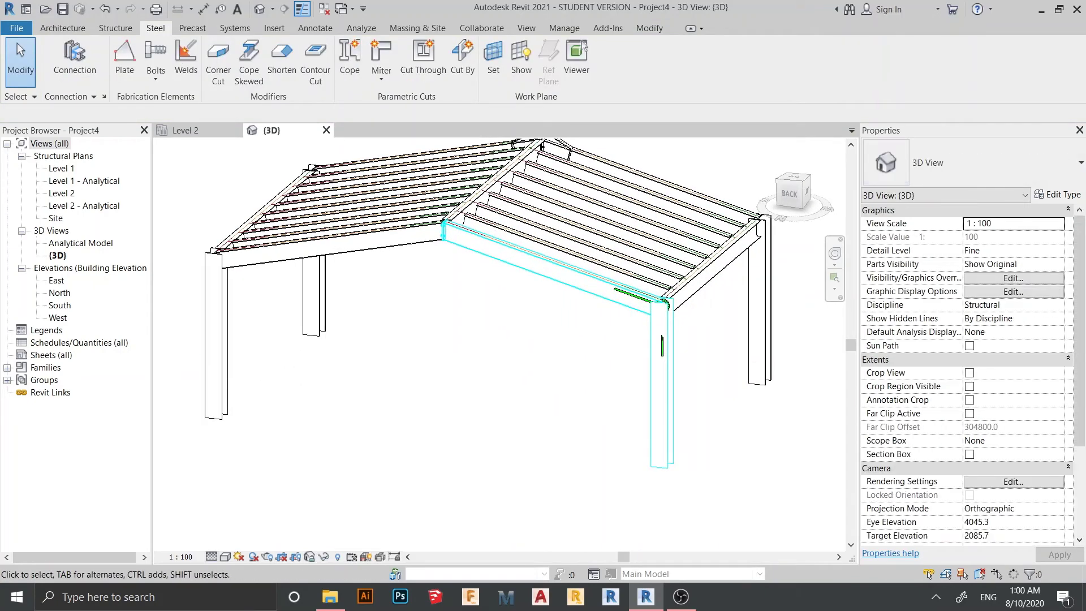
click(212, 557)
click(229, 542)
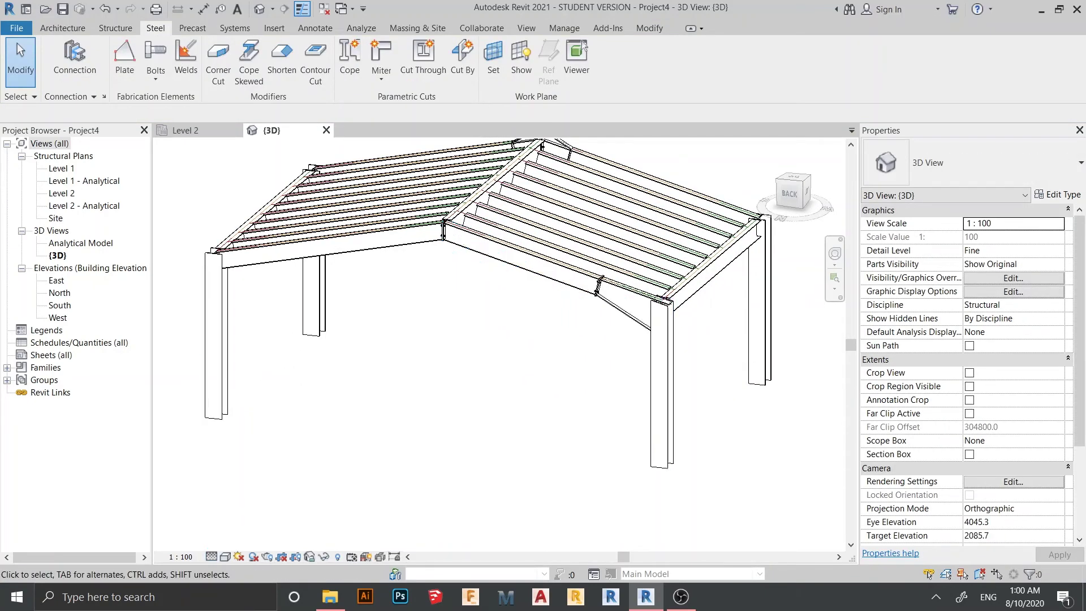
Add a generic structural connection between the other rear UC305x305x97 column and its sloping girder, at the left eave seen from the back.
scroll(477, 366, up, 2)
shift+middle_drag(477, 367, 511, 417)
middle_drag(511, 417, 693, 413)
scroll(640, 410, down, 3)
shift+middle_drag(707, 234, 707, 212)
scroll(453, 345, up, 2)
middle_drag(453, 345, 475, 325)
click(475, 317)
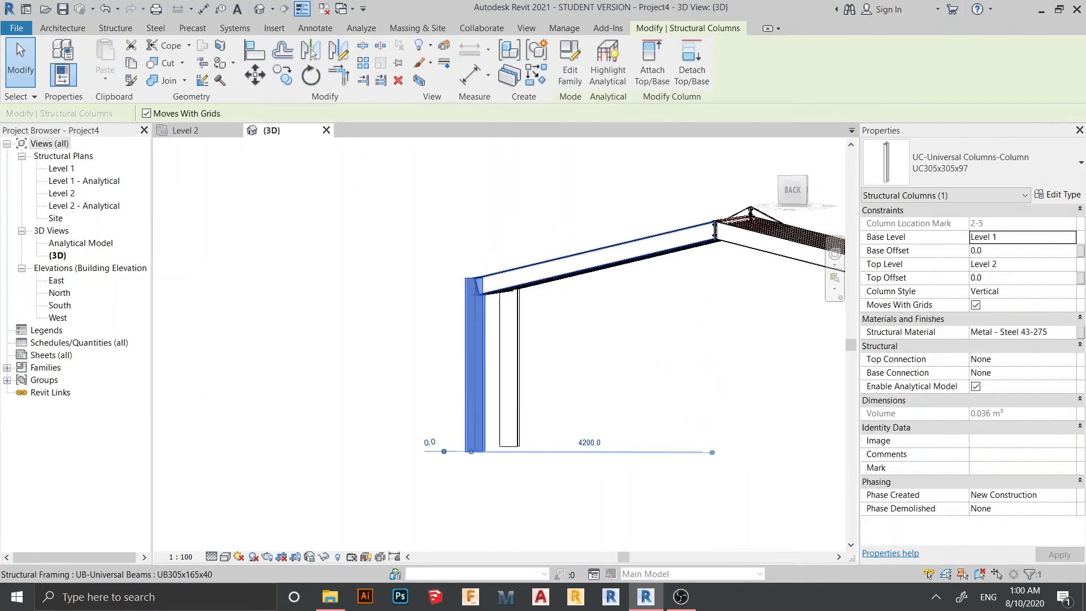
ctrl+click(594, 259)
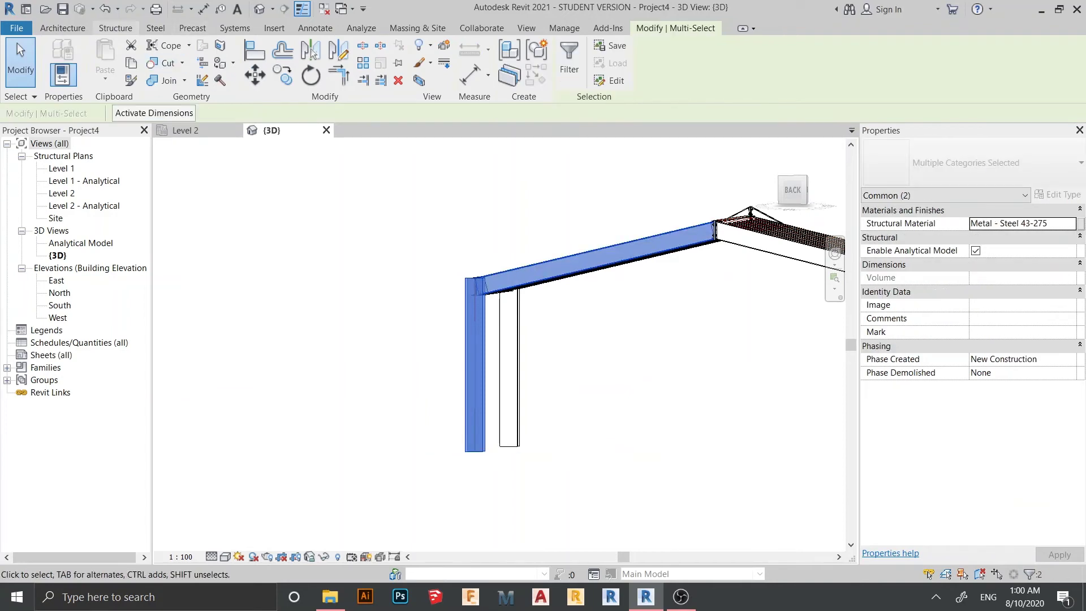
click(155, 27)
click(74, 59)
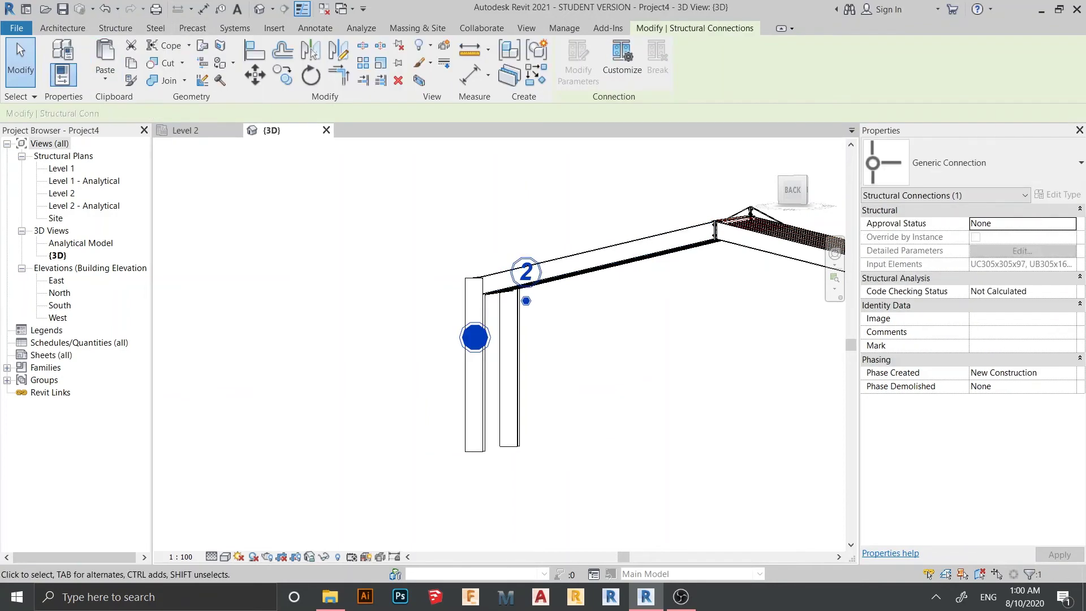
Change the second rear eave connection to the Knee of frame with plate haunch and end plate type.
scroll(324, 289, down, 2)
middle_drag(324, 289, 223, 254)
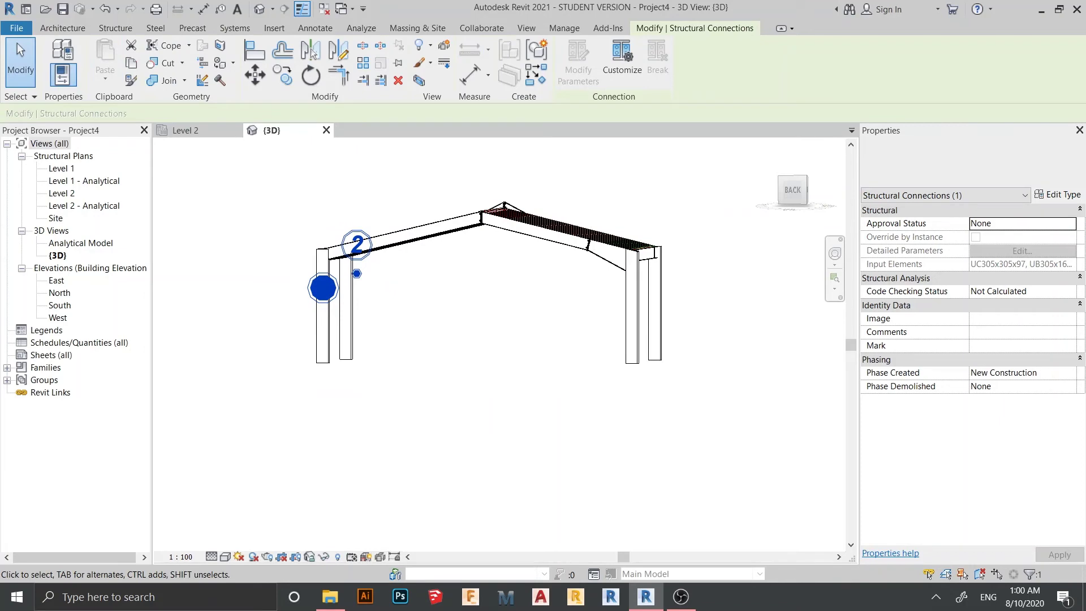
click(962, 164)
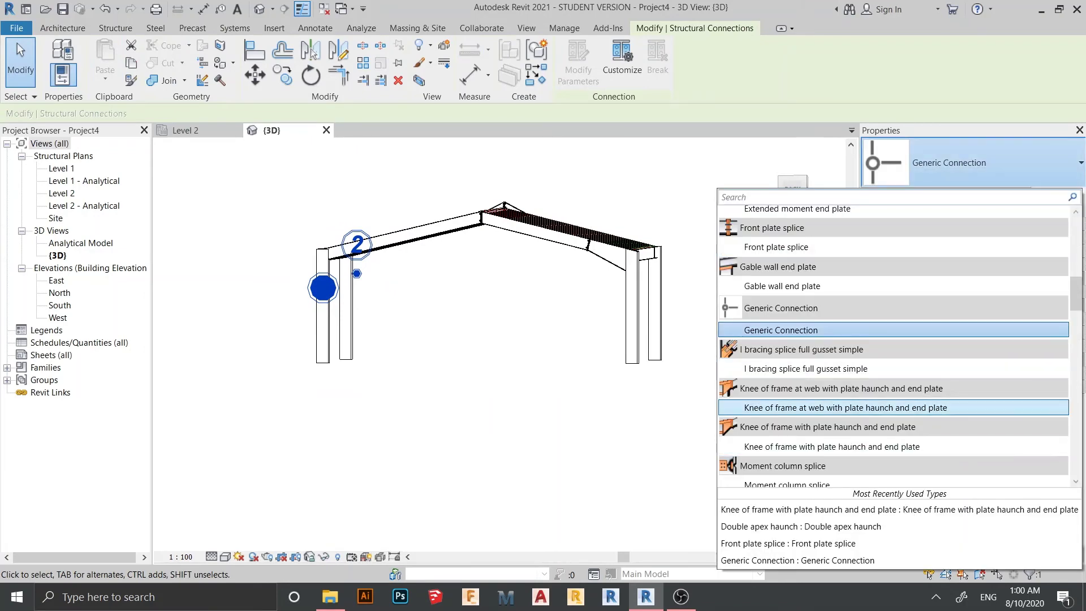
click(832, 446)
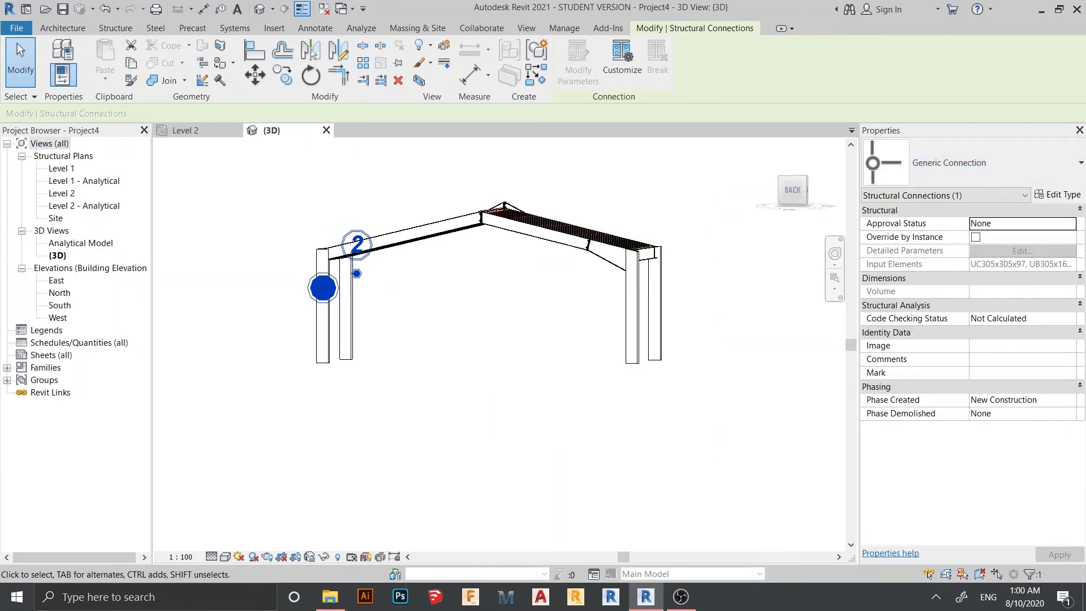
Join the front-left column and its sloping girder with a structural connection of the Knee of frame with plate haunch and end plate type.
shift+middle_drag(679, 374, 606, 397)
scroll(512, 430, up, 1)
shift+middle_drag(605, 397, 504, 391)
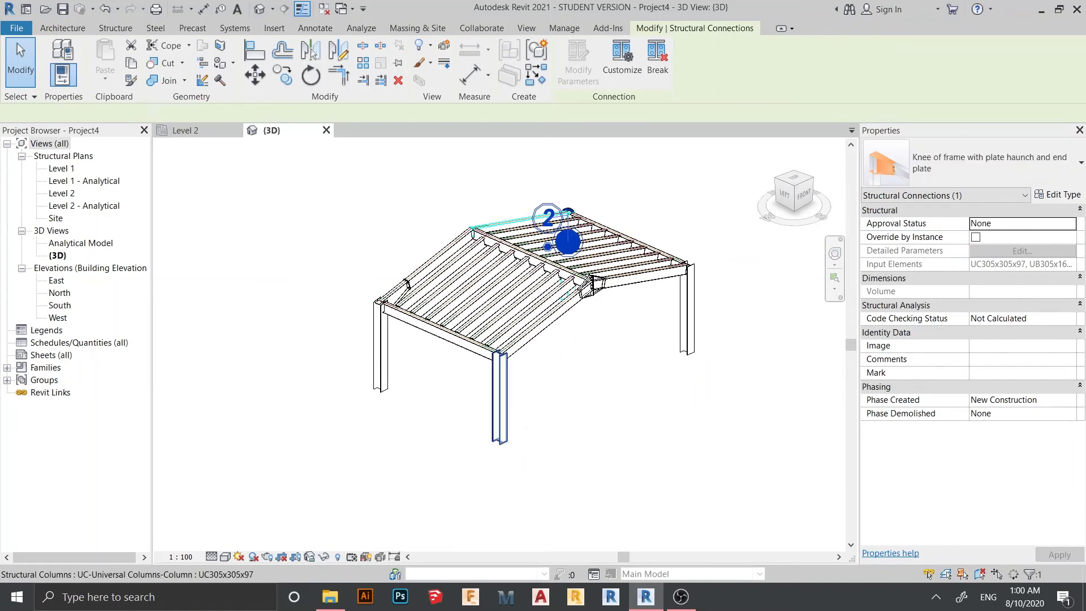
click(499, 395)
ctrl+click(543, 320)
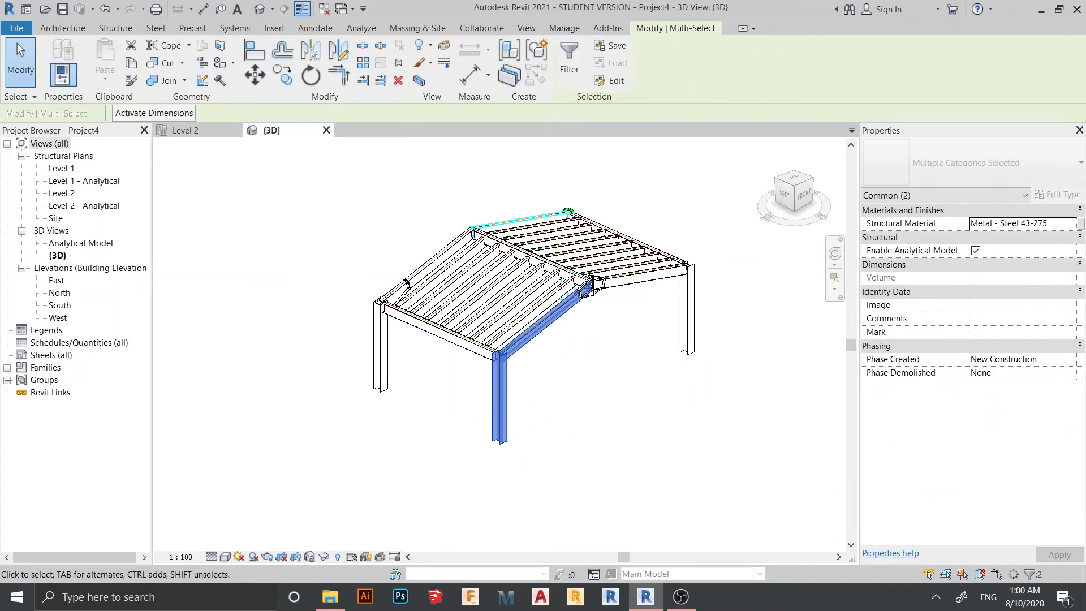
click(155, 27)
click(75, 61)
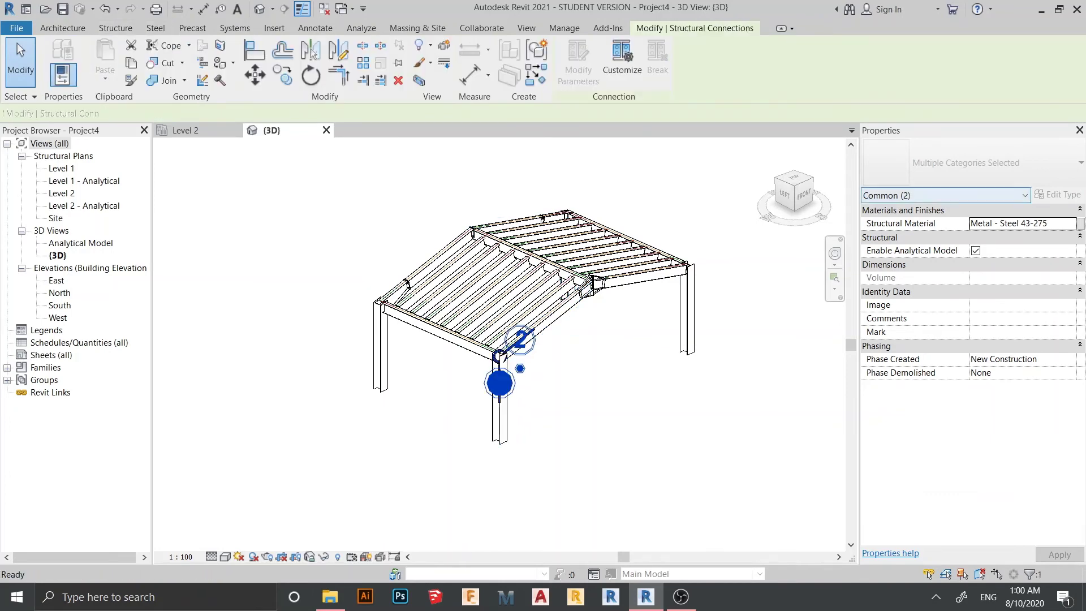
click(973, 163)
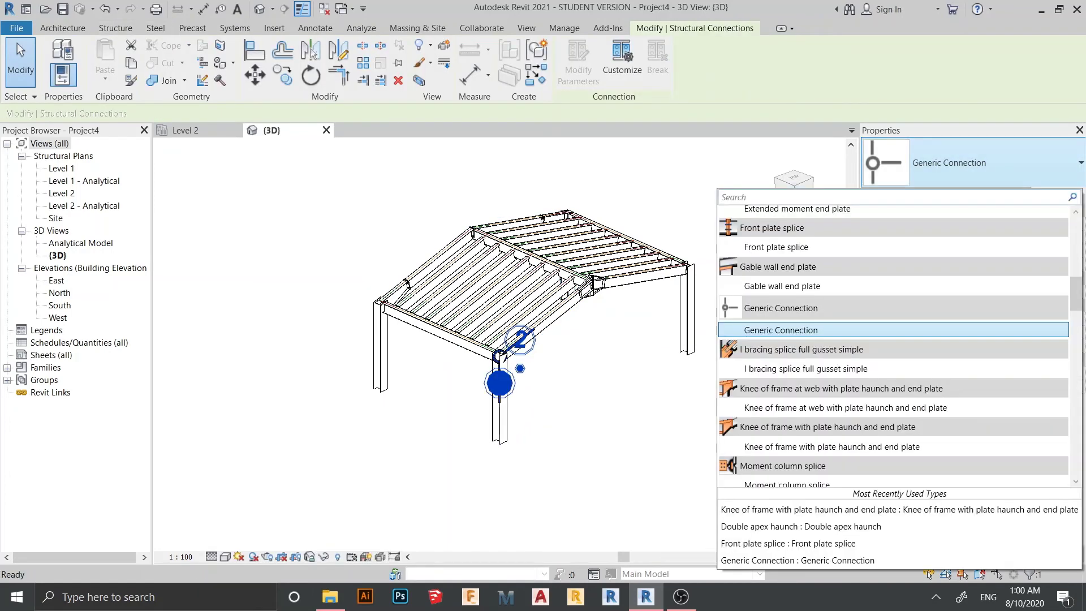
click(831, 446)
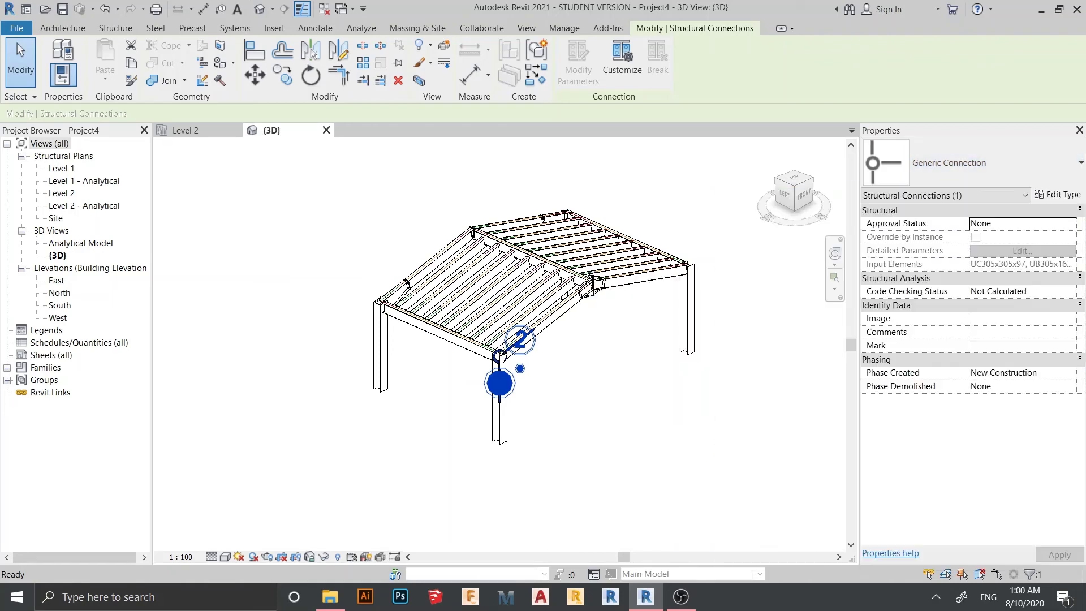
Join the front-right column and its sloping girder with a structural connection of the Knee of frame with plate haunch and end plate type.
shift+middle_drag(656, 340, 583, 328)
scroll(583, 328, up, 1)
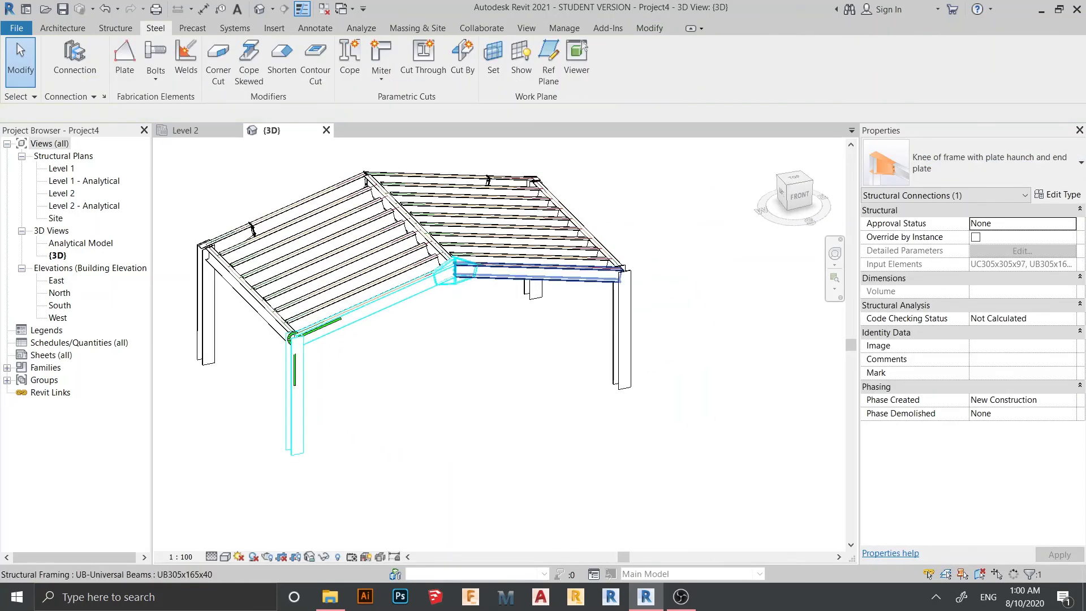
click(537, 274)
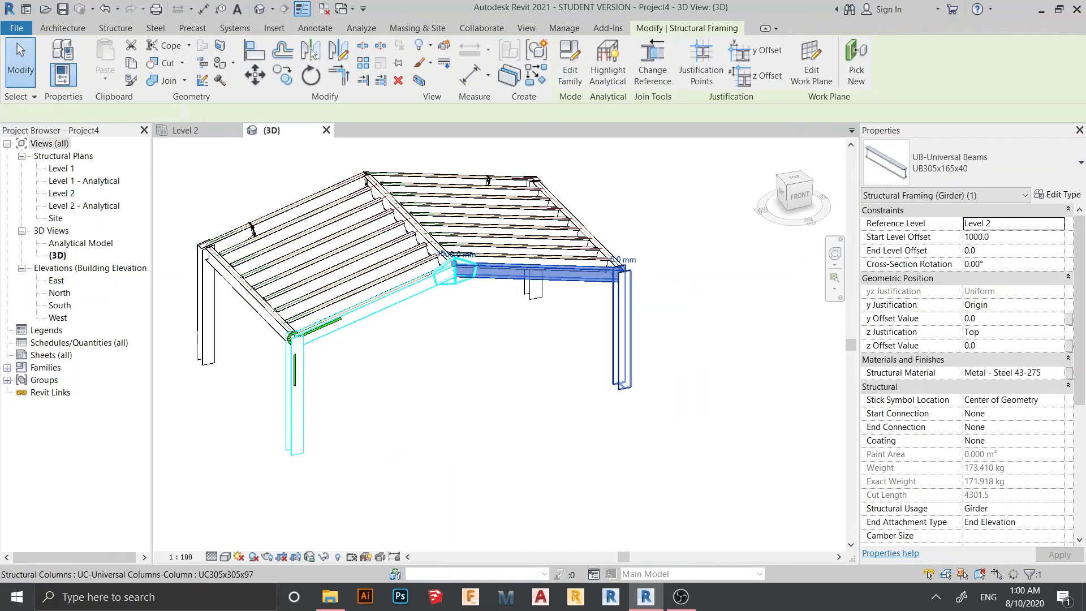
ctrl+click(623, 333)
click(63, 27)
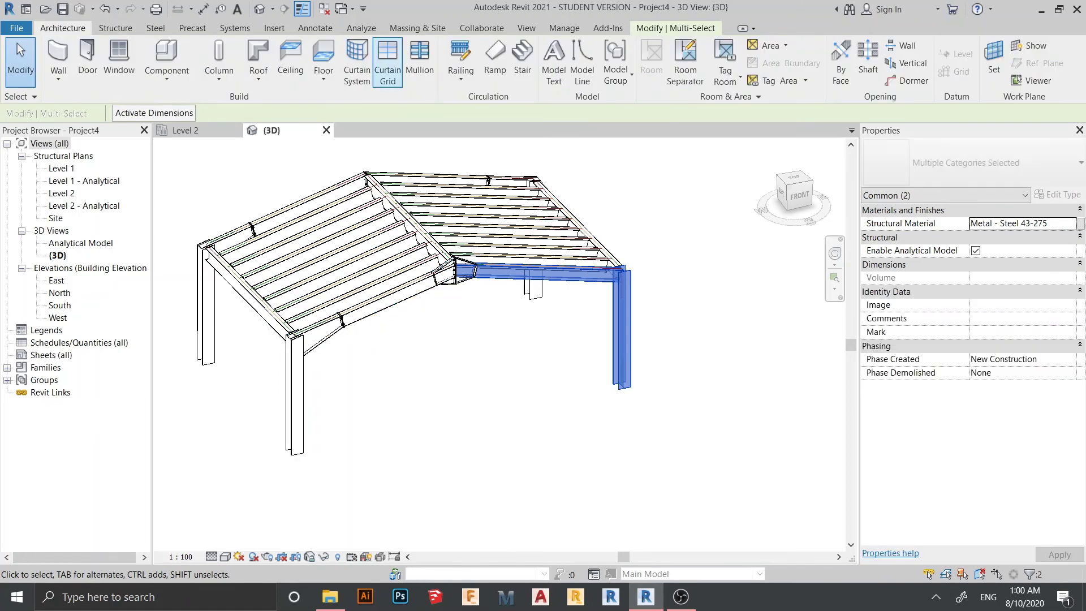
click(155, 28)
click(74, 59)
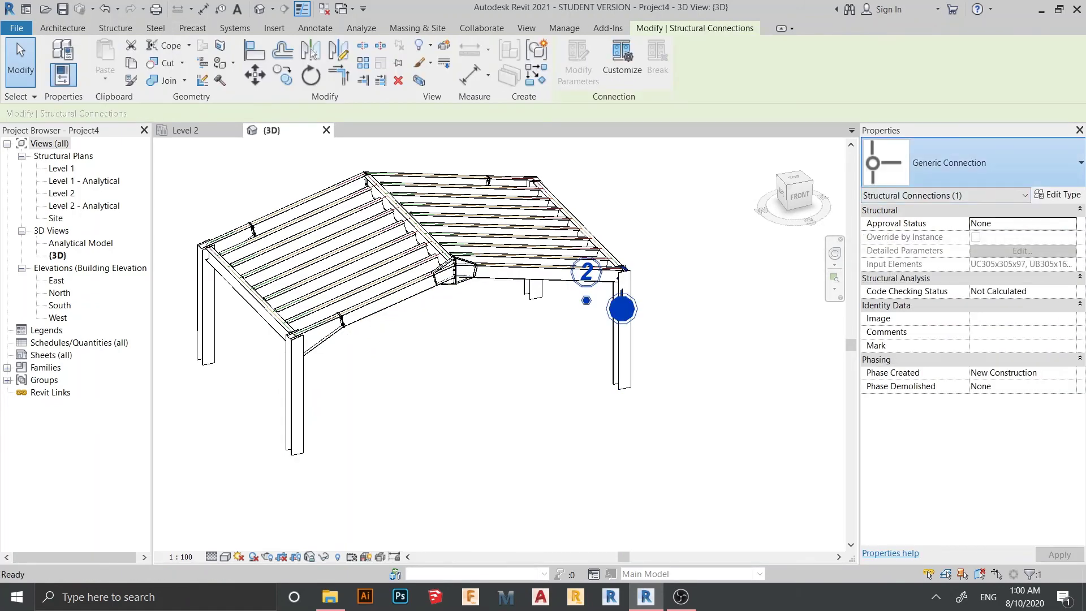
click(973, 163)
scroll(893, 339, down, 2)
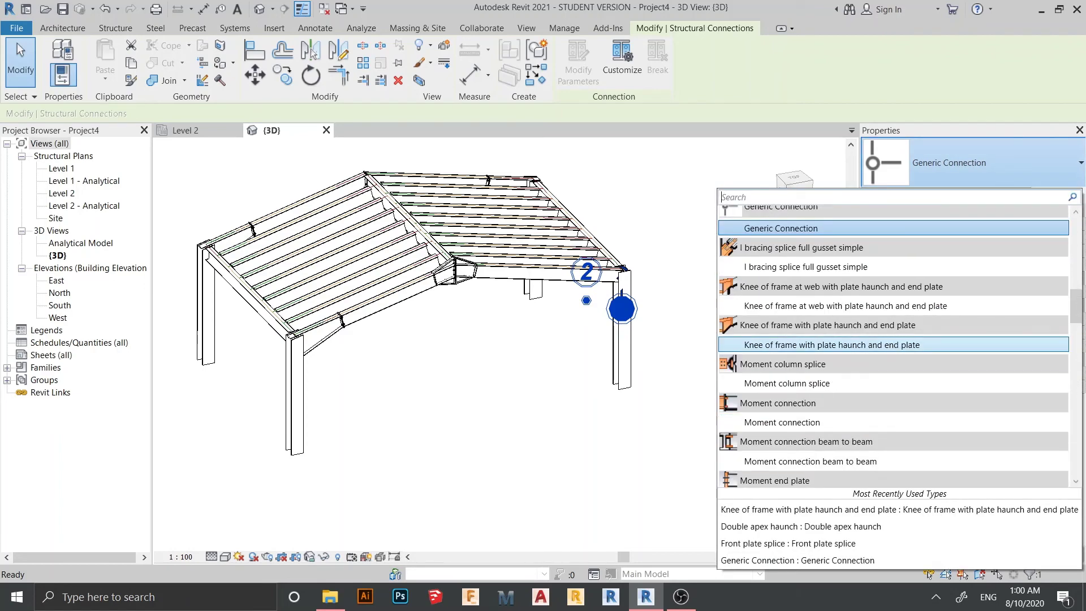
click(832, 345)
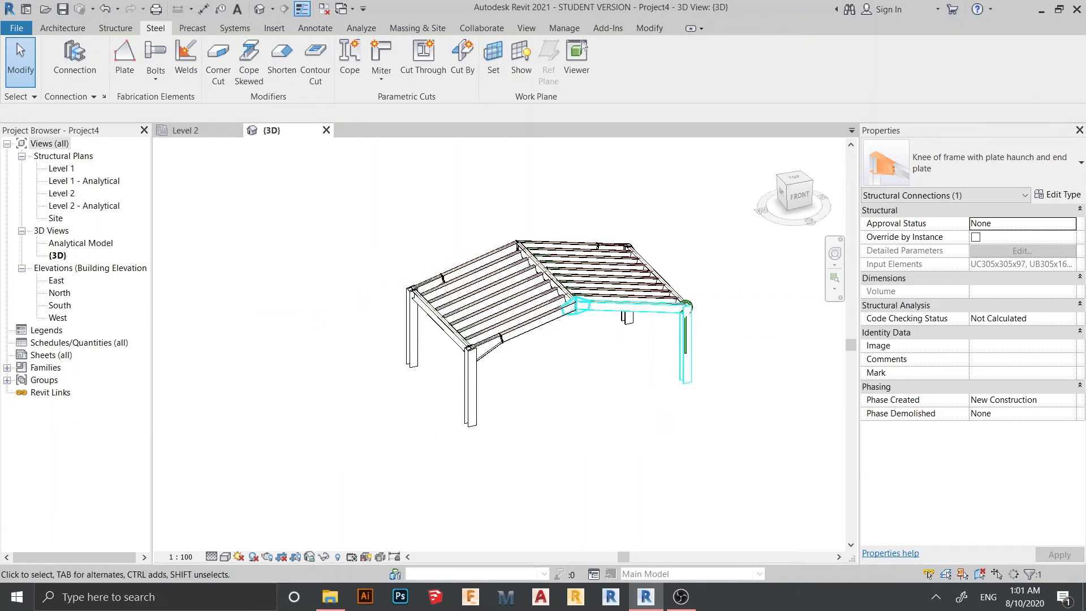
Display the 3D view in the Shaded and Realistic visual styles and examine the steel frame's ridge and eave connections up close.
shift+middle_drag(650, 362, 605, 358)
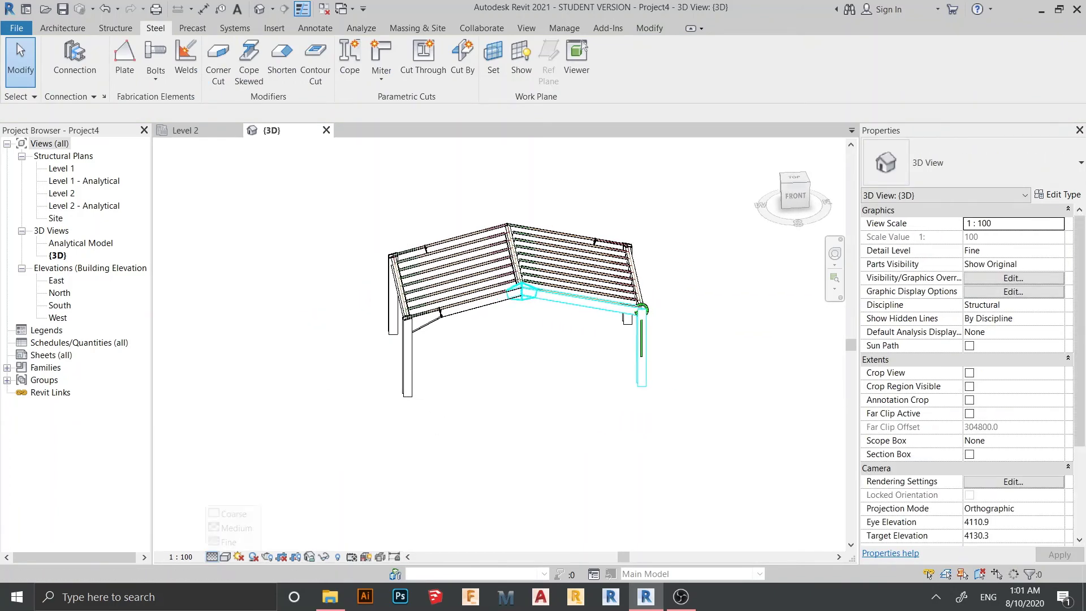
click(225, 556)
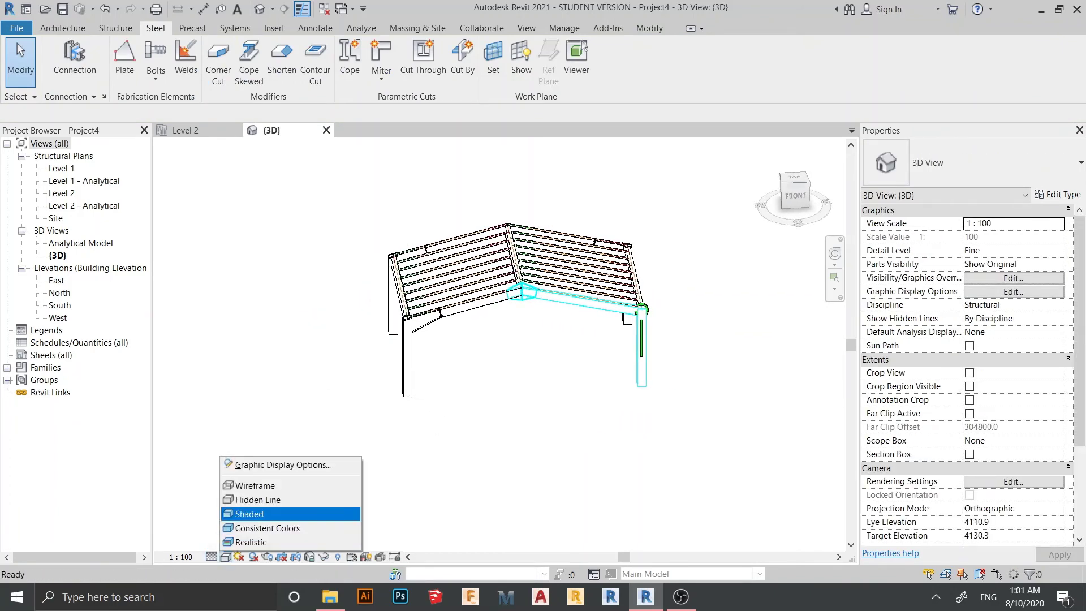
click(249, 514)
click(225, 557)
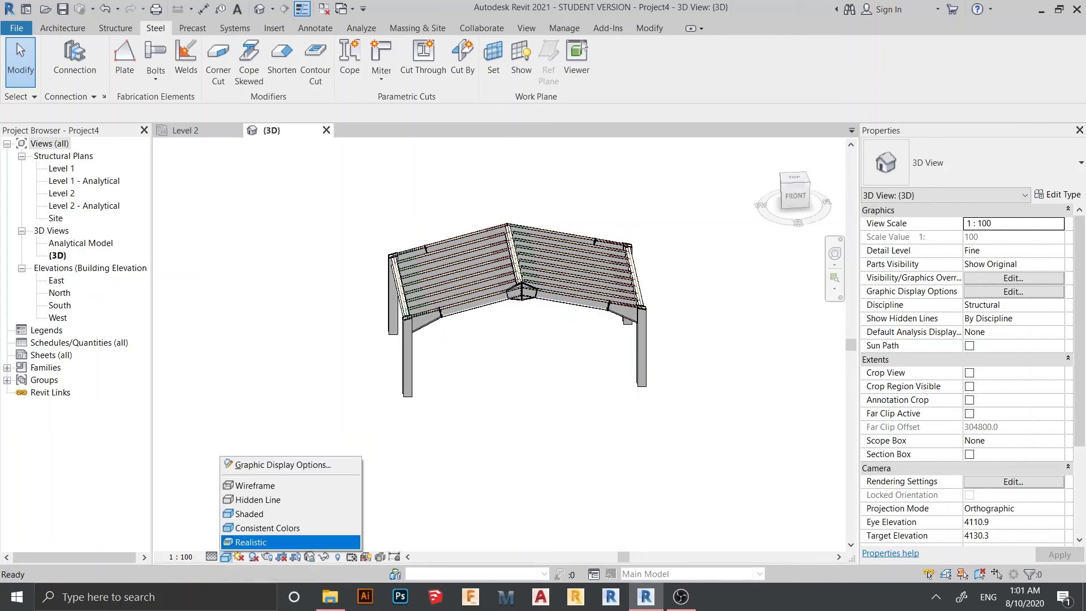
click(248, 541)
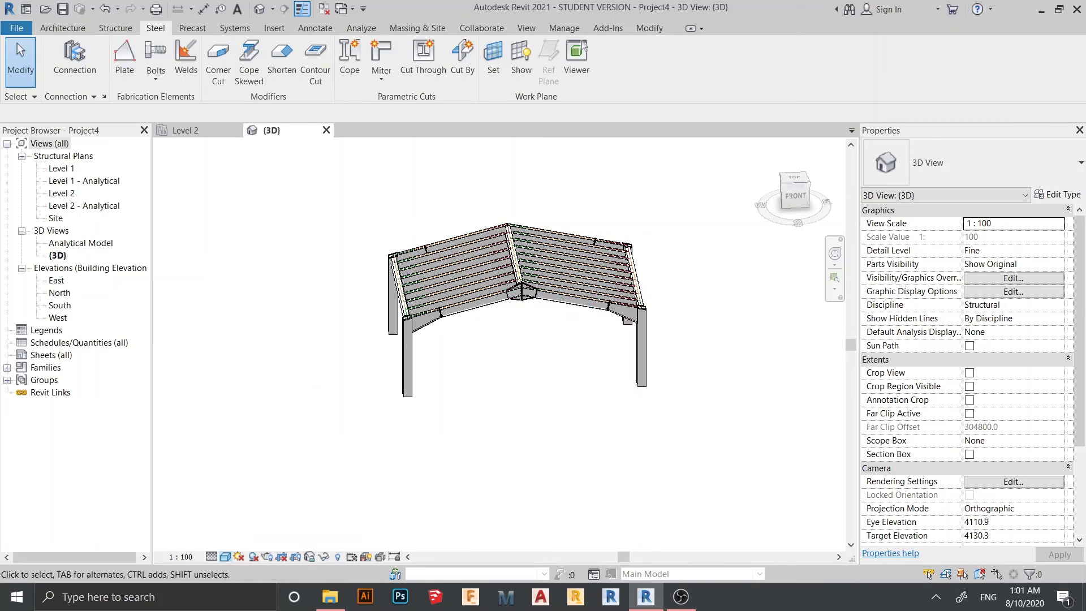
shift+middle_drag(518, 305, 373, 272)
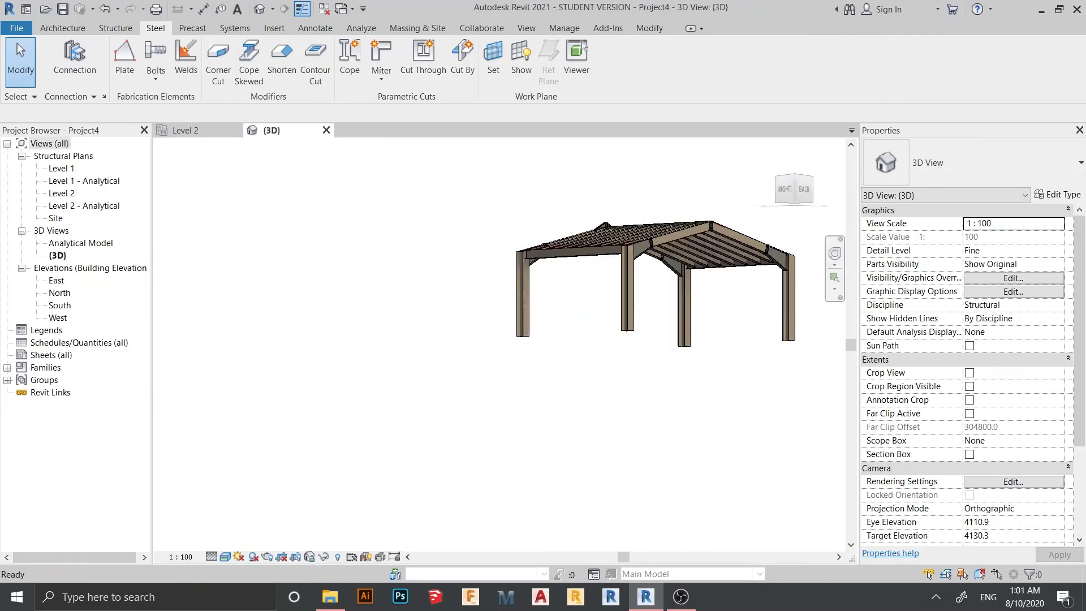
scroll(702, 249, up, 3)
middle_drag(701, 249, 707, 321)
scroll(532, 300, up, 2)
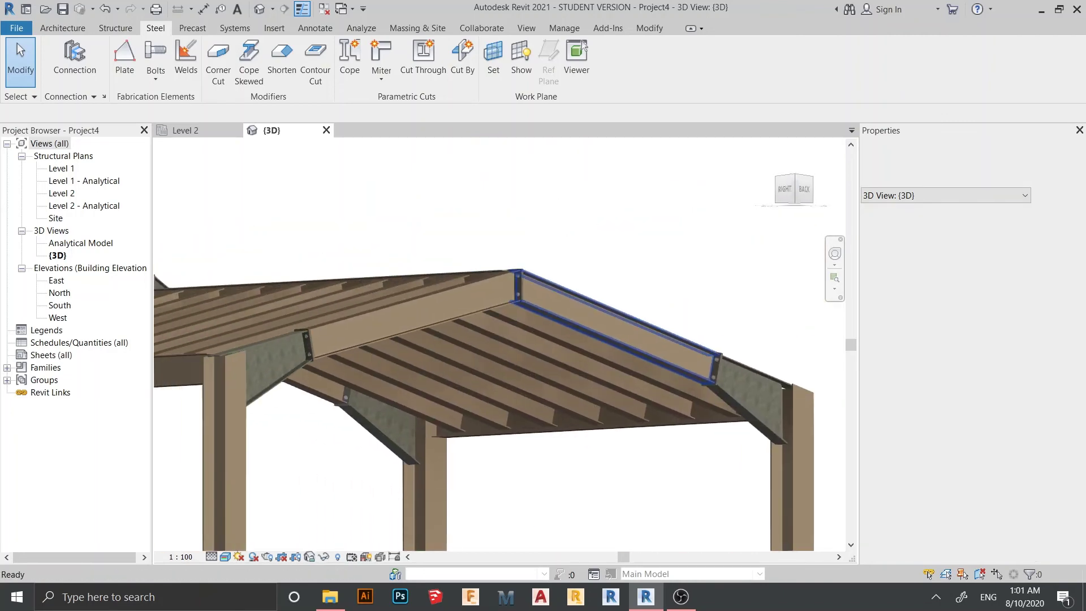
Set the 3D view's visual style to Hidden Line and look over the whole frame from the front.
click(225, 557)
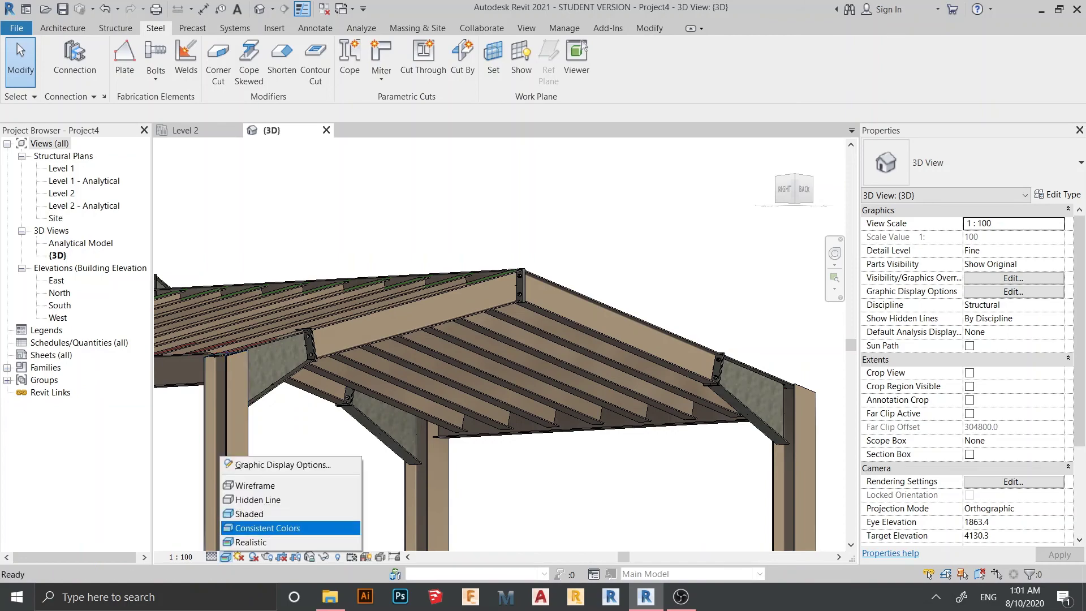
click(249, 500)
scroll(565, 249, down, 3)
middle_drag(566, 249, 617, 373)
scroll(557, 385, down, 2)
scroll(529, 365, down, 1)
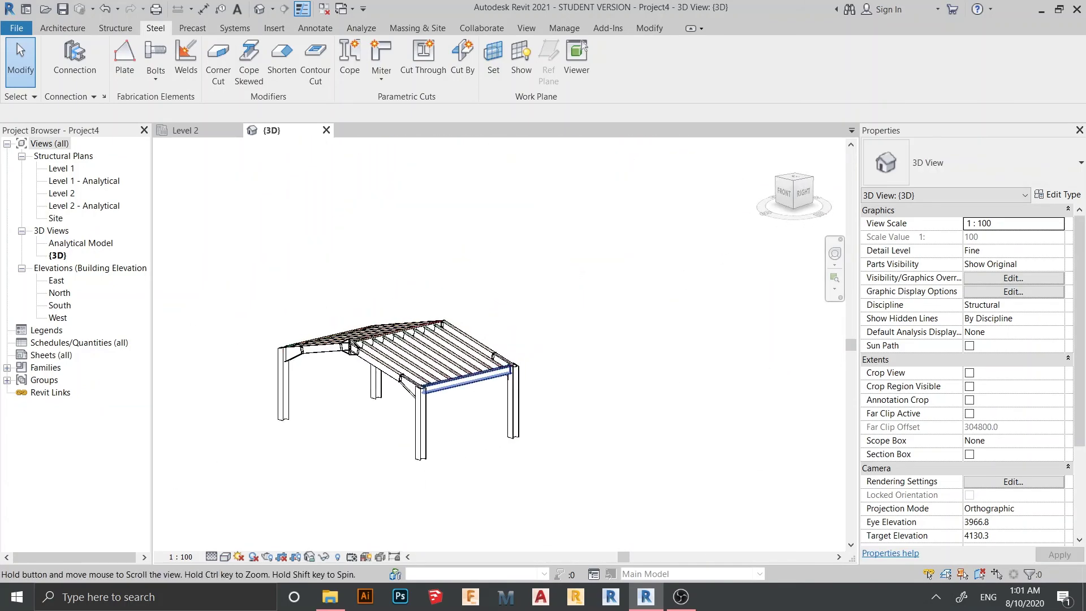
middle_drag(469, 382, 613, 332)
shift+middle_drag(613, 332, 673, 339)
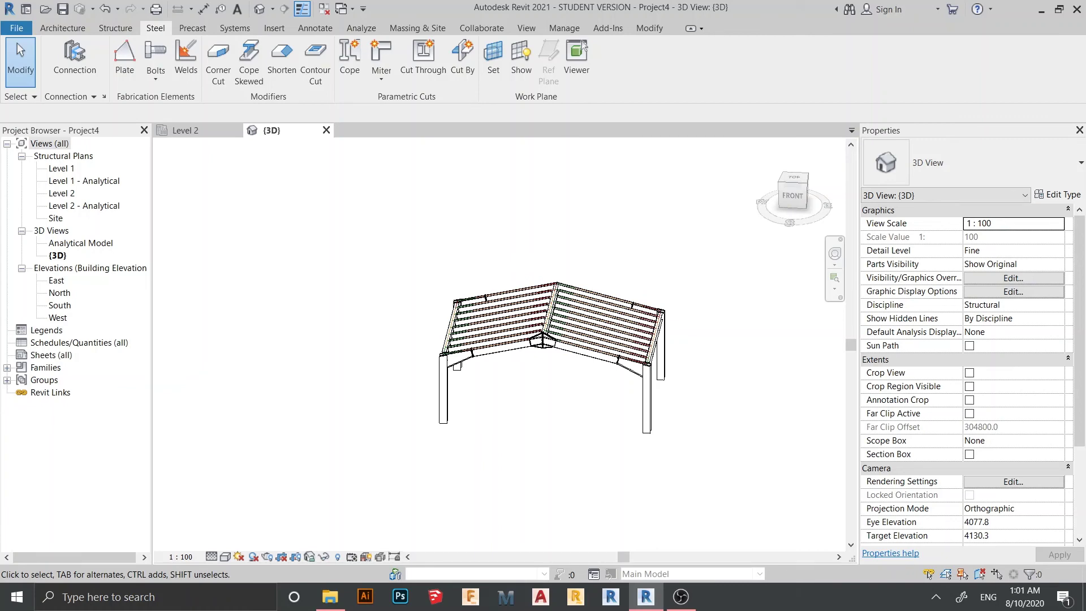
middle_drag(555, 356, 543, 249)
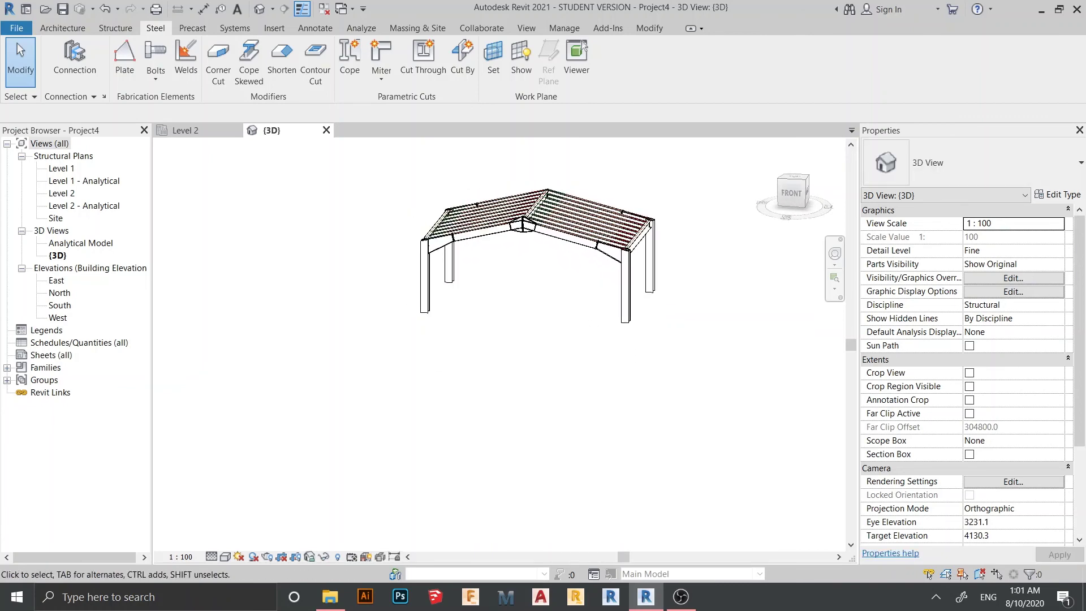